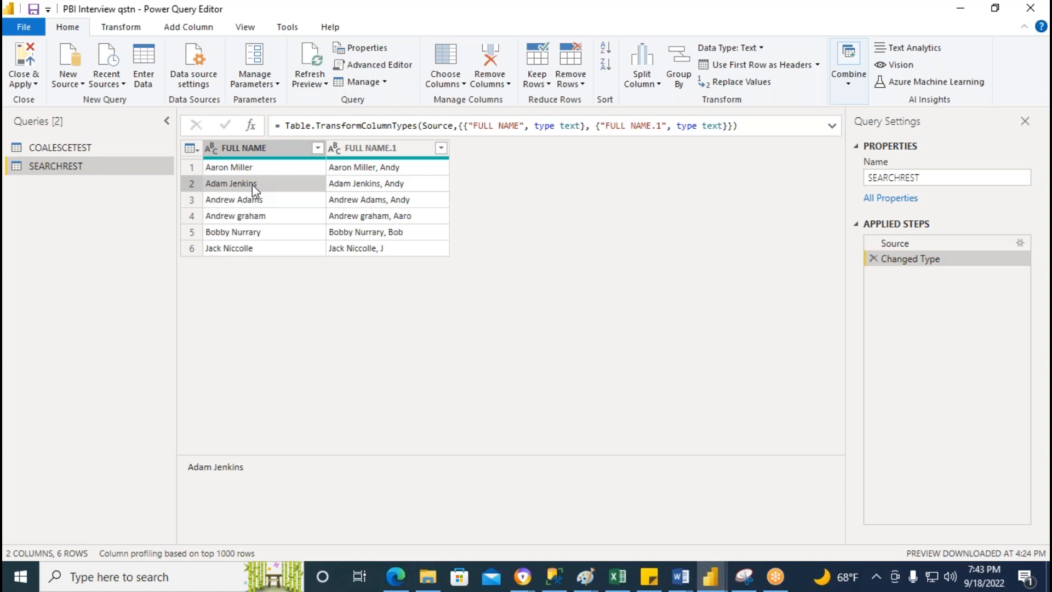
- Keep only the rows of the SEARCHREST query that have errors in the FULL NAME column
left_click(549, 85)
left_click(572, 169)
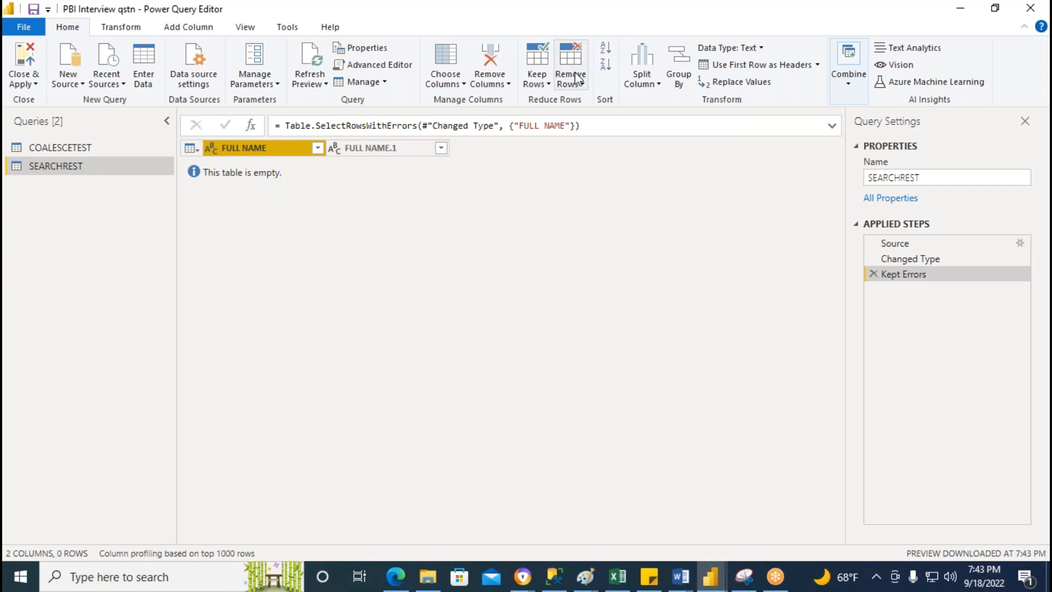
left_click(909, 35)
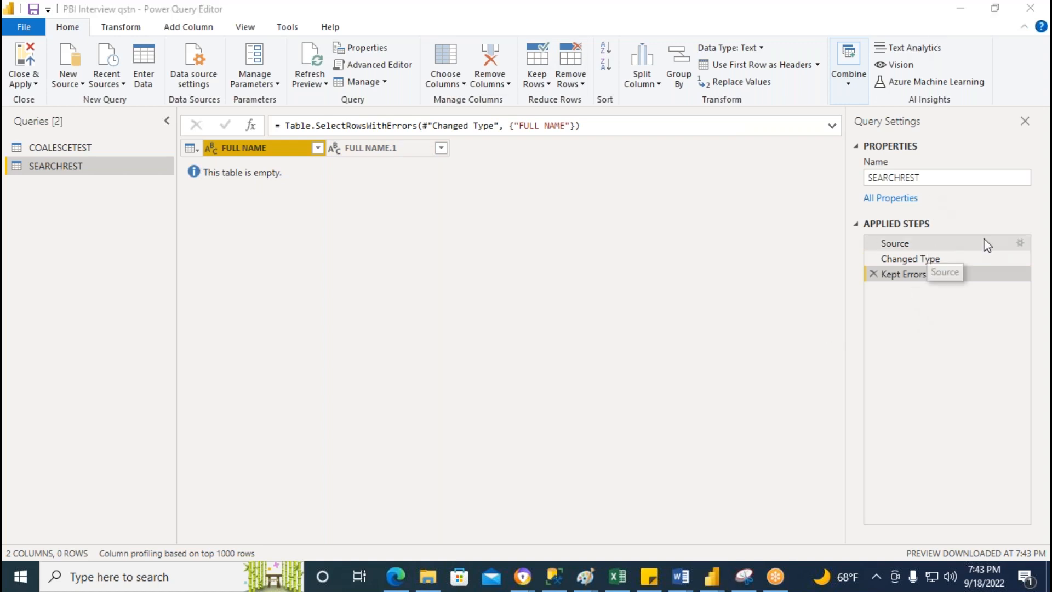
- Examine the source table's entries and compare the Changed Type and Kept Errors steps of the query
left_click(1017, 244)
left_click(1018, 243)
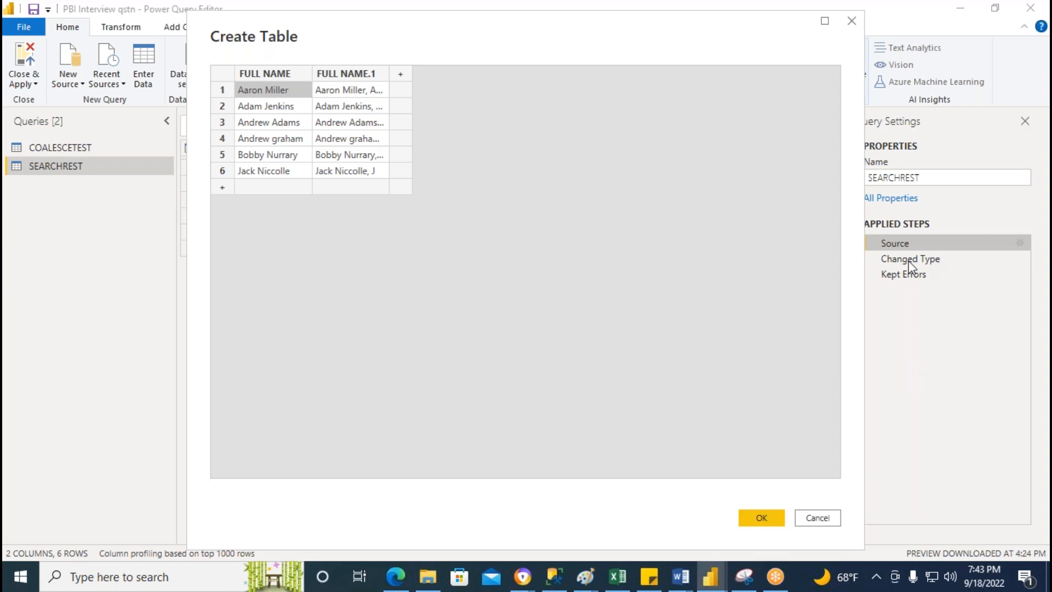
left_click(852, 22)
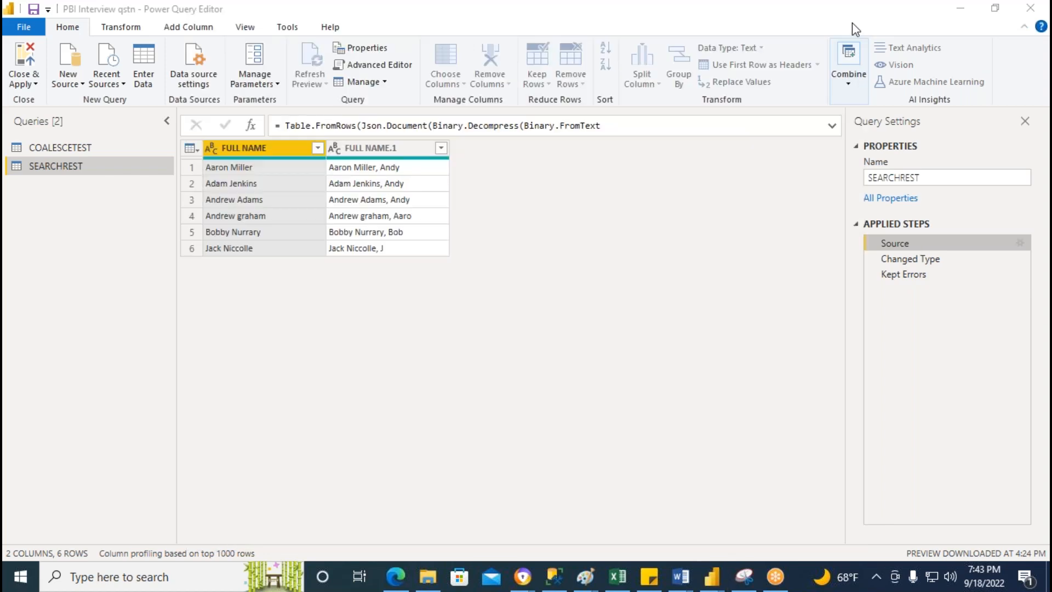
left_click(923, 260)
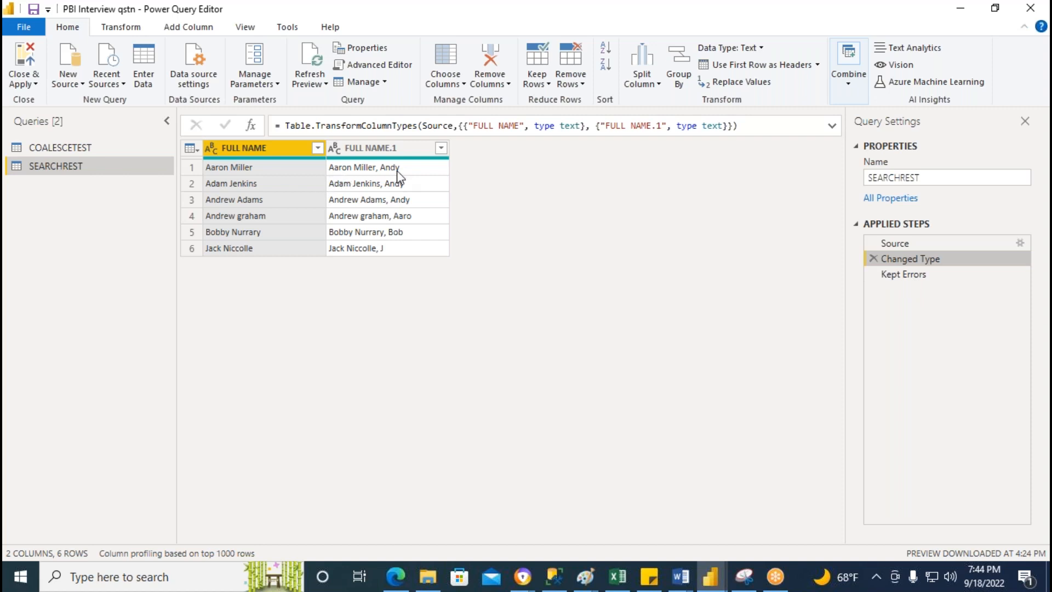
left_click(910, 274)
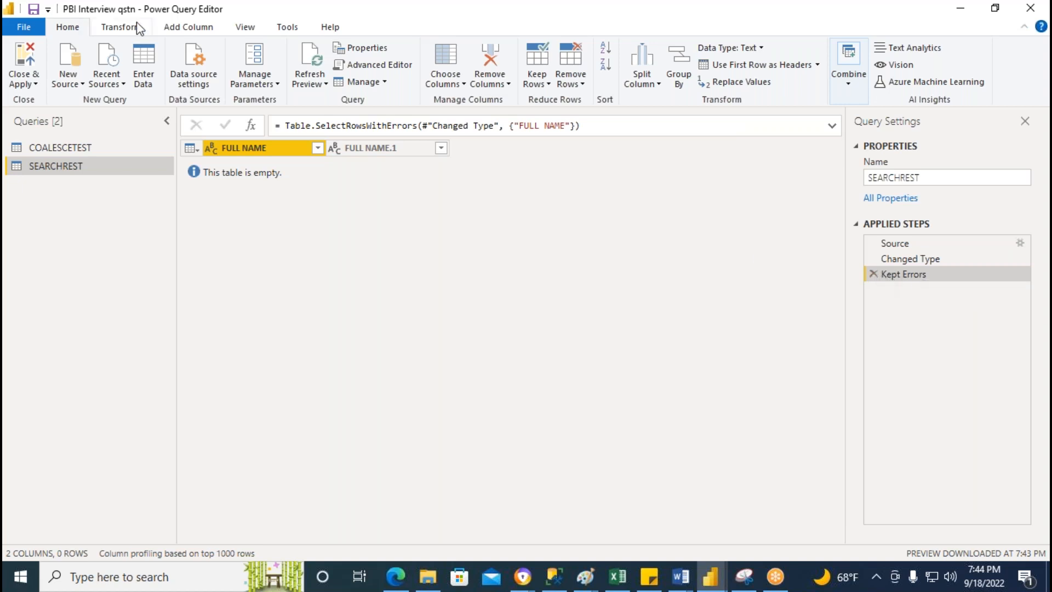
- Turn on column quality and review it for the Source, Changed Type and Kept Errors steps
left_click(245, 30)
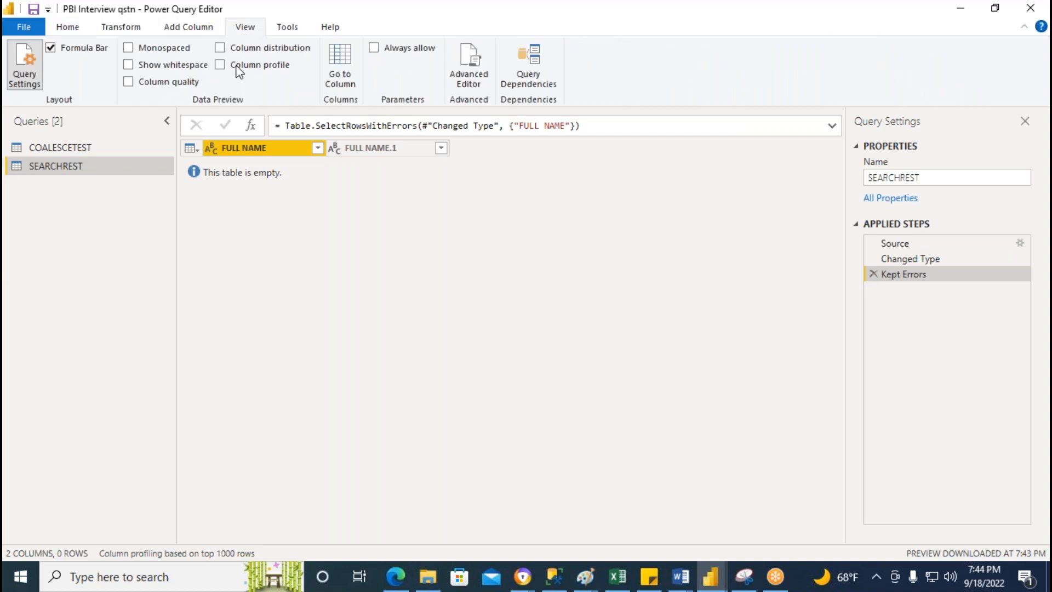
left_click(174, 87)
left_click(906, 242)
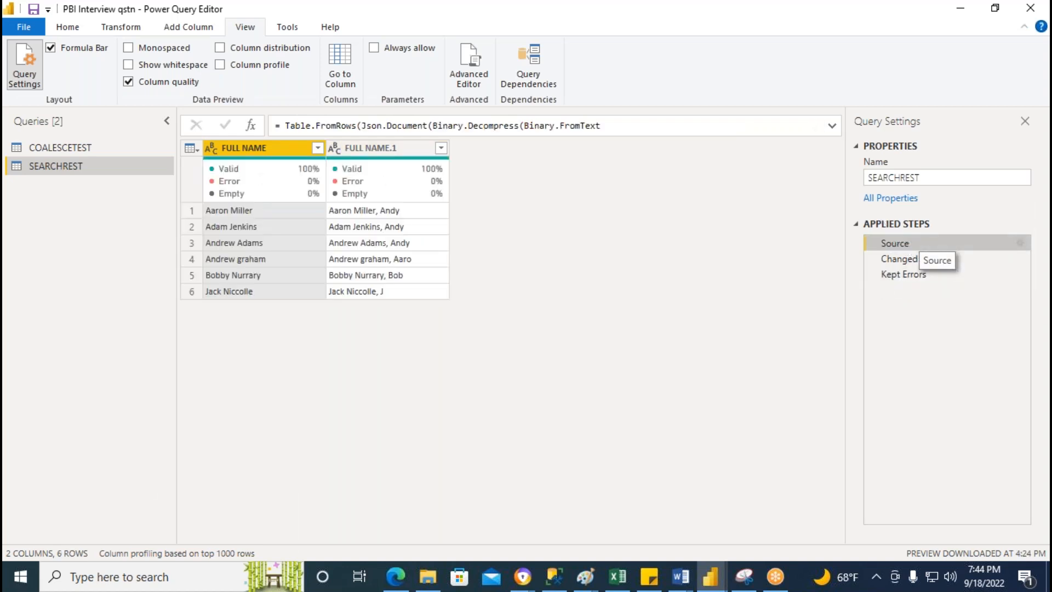
left_click(907, 259)
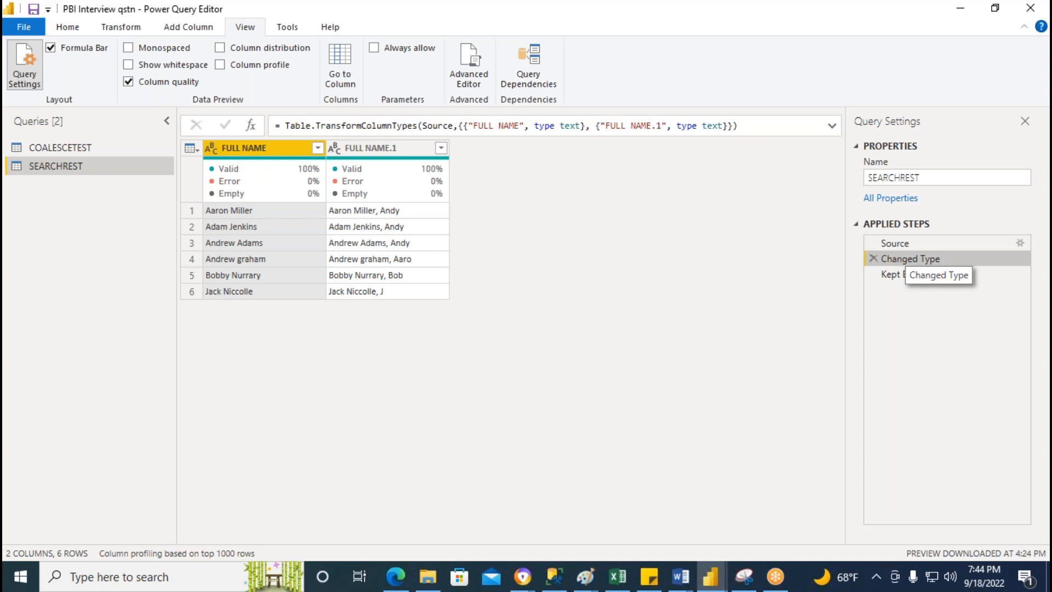
left_click(904, 276)
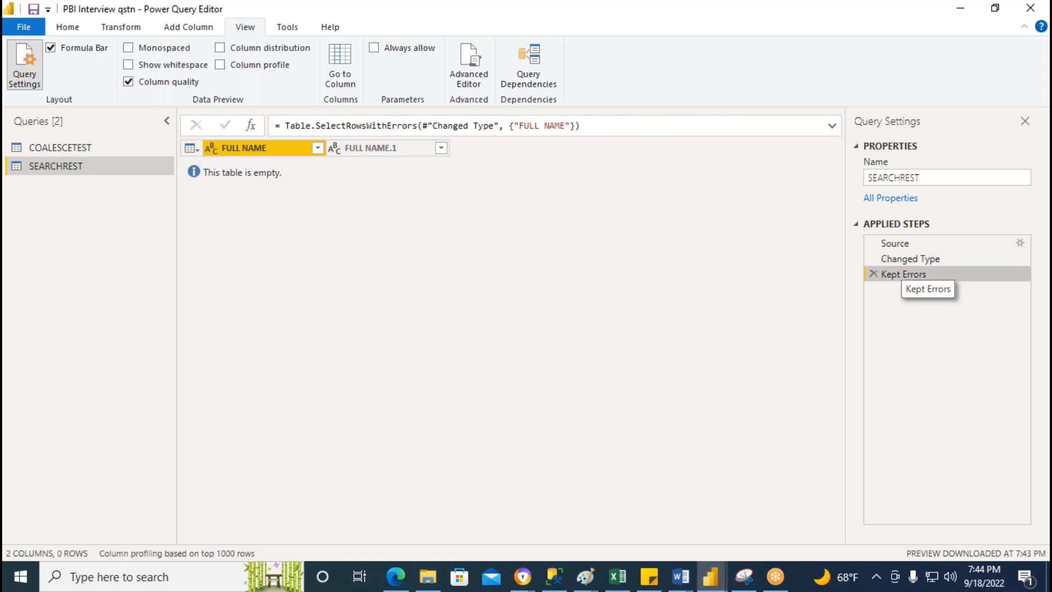
left_click(905, 260)
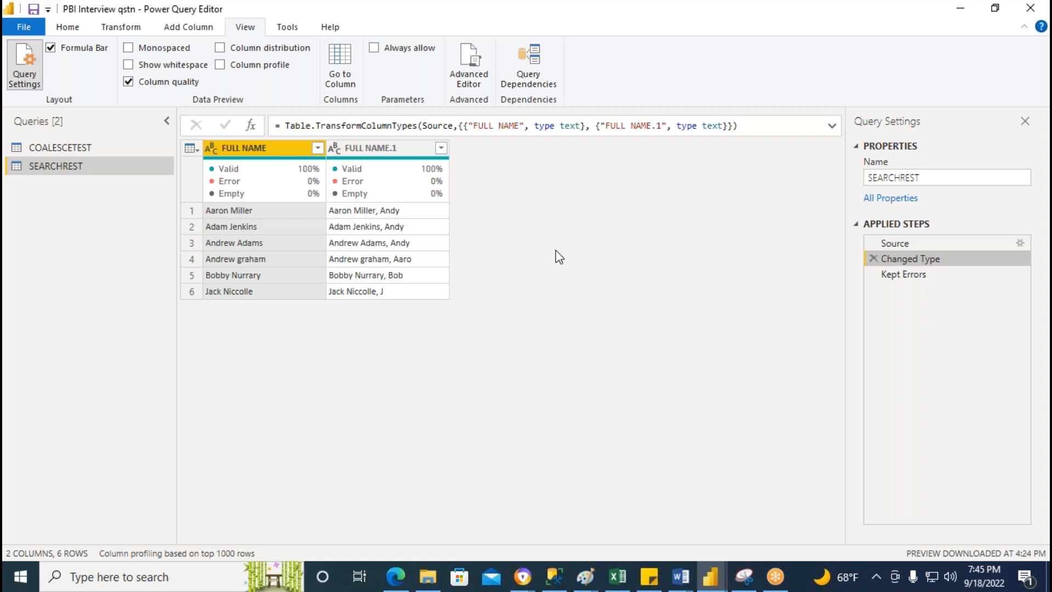
- Edit the table behind the Source step, replacing the FULL NAME entry in row 1 with 1
left_click(216, 227)
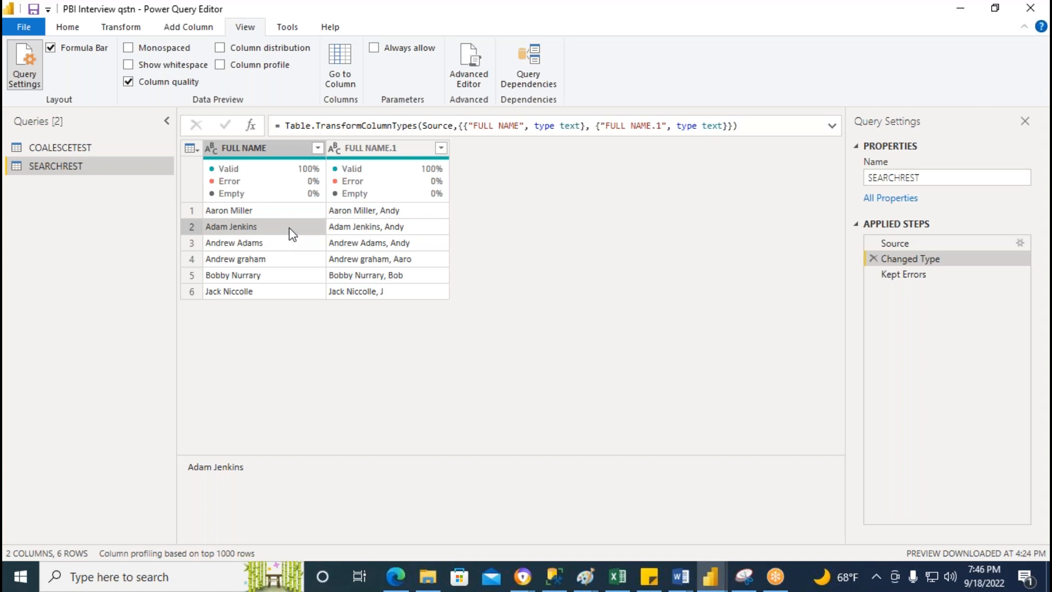
left_click(927, 242)
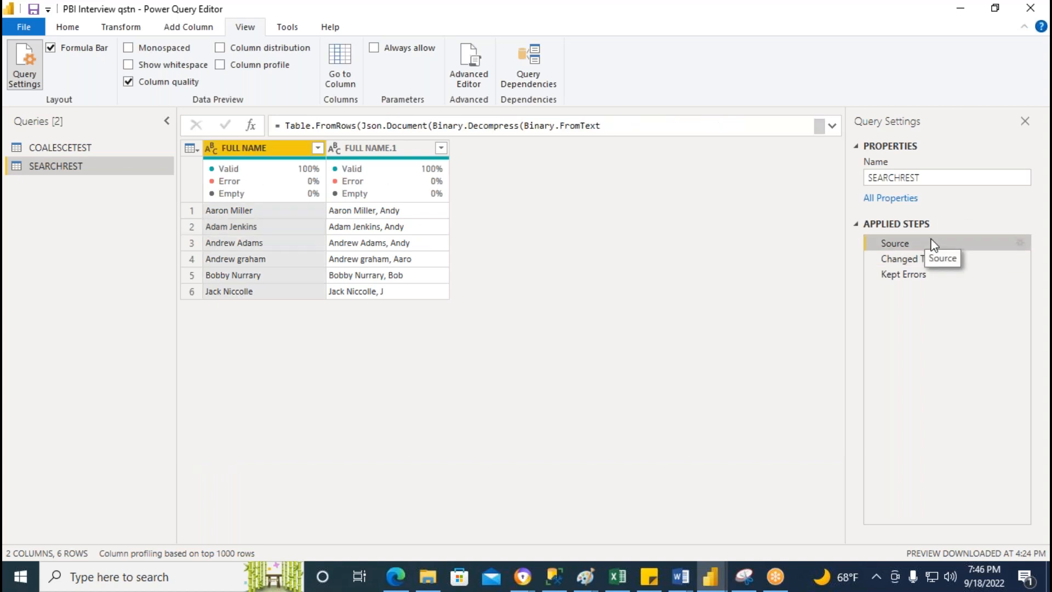
left_click(1023, 243)
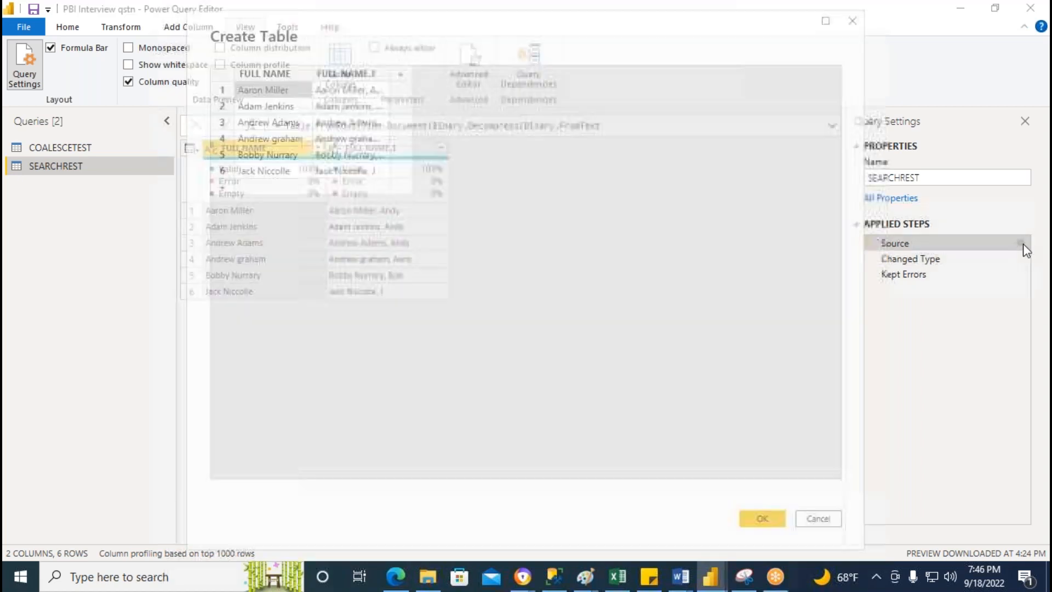
left_click(274, 108)
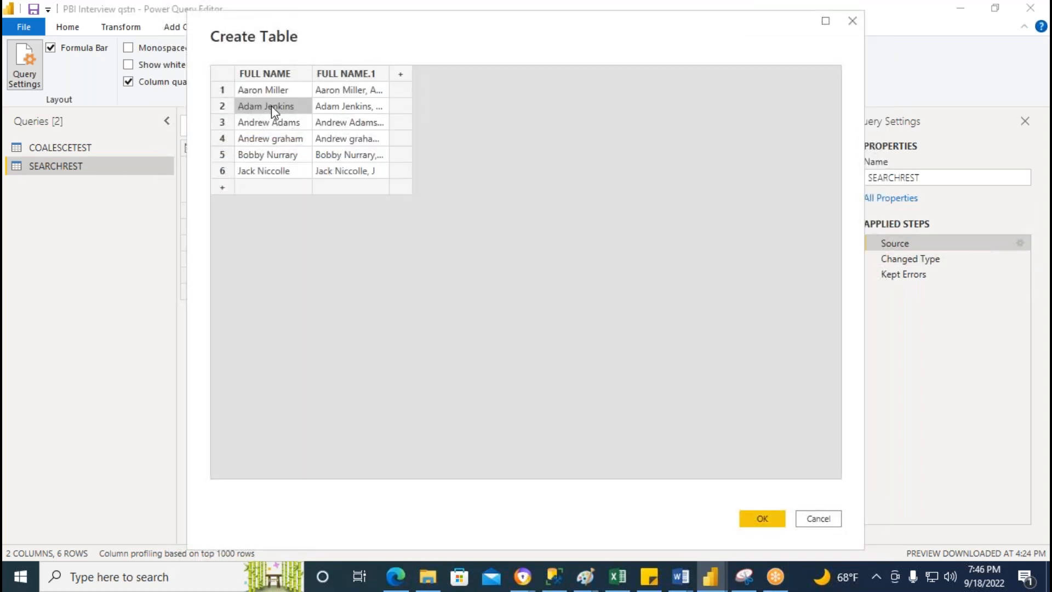
double_click(265, 92)
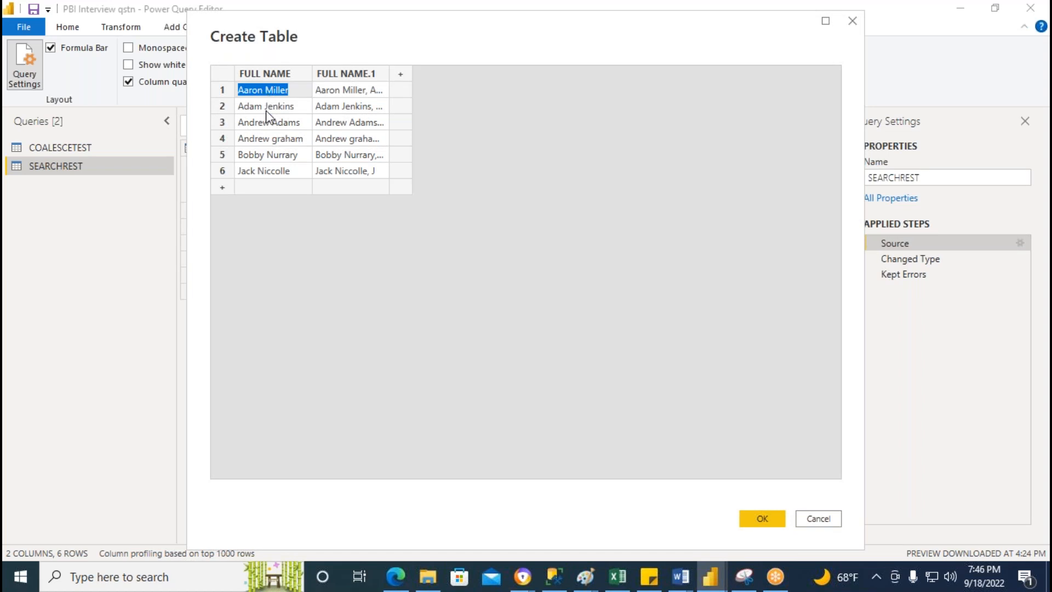
double_click(275, 92)
key("BackSpace")
key("BackSpace")
key("BackSpace")
key("BackSpace")
key("BackSpace")
key("BackSpace")
key("BackSpace")
type("1")
- Replace the first name in row 3 of FULL NAME with 2 and apply the changes to the source table
double_click(274, 125)
left_click(273, 122)
double_click(271, 122)
type("2")
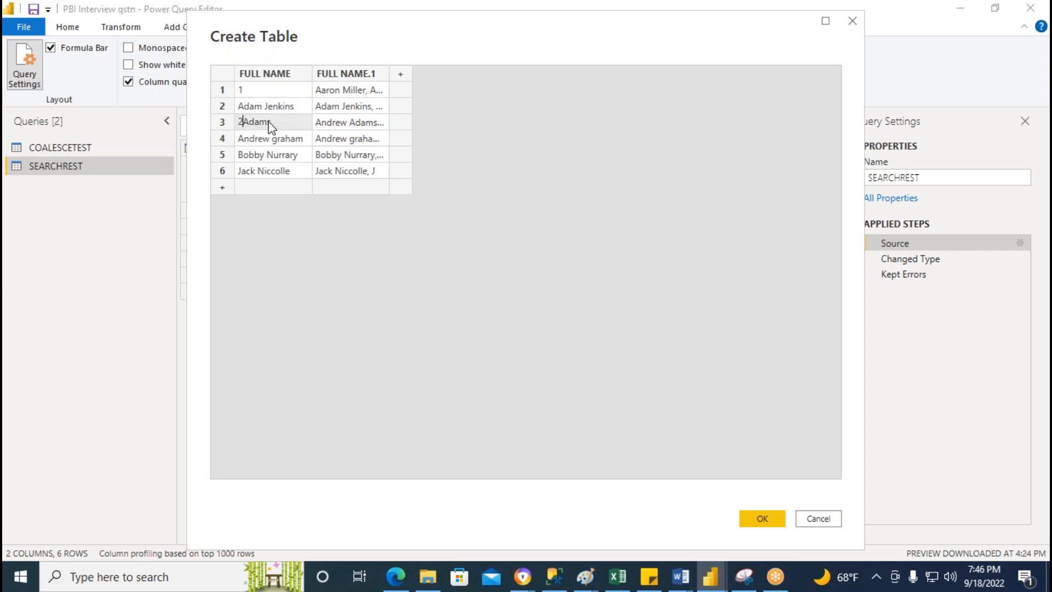
double_click(277, 123)
left_click(499, 229)
left_click_drag(279, 33, 110, 27)
left_click(592, 514)
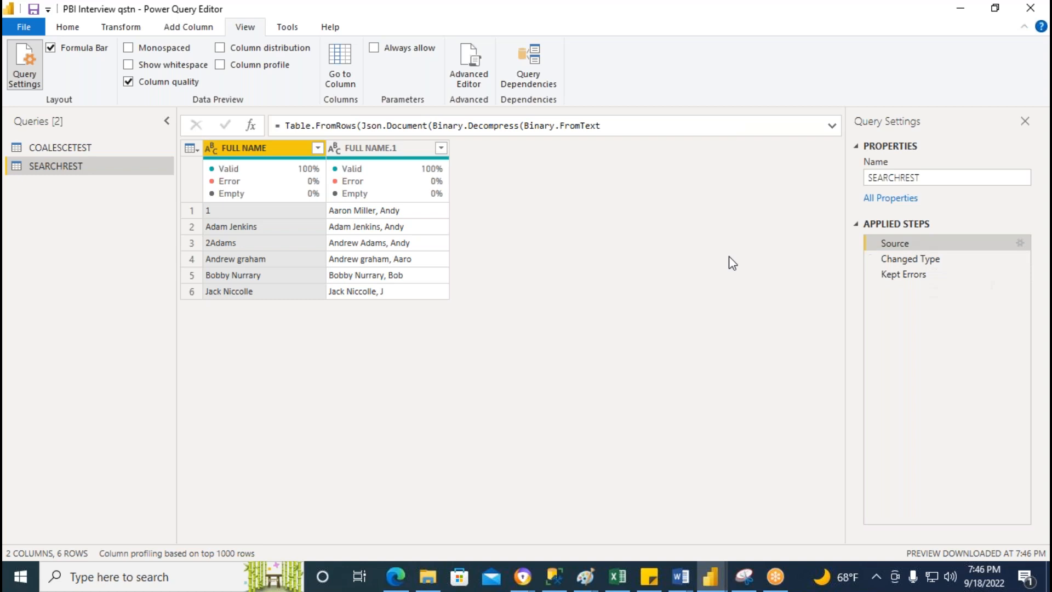
- Compare the FULL NAME entries and column quality between the Source and Changed Type steps
left_click(906, 261)
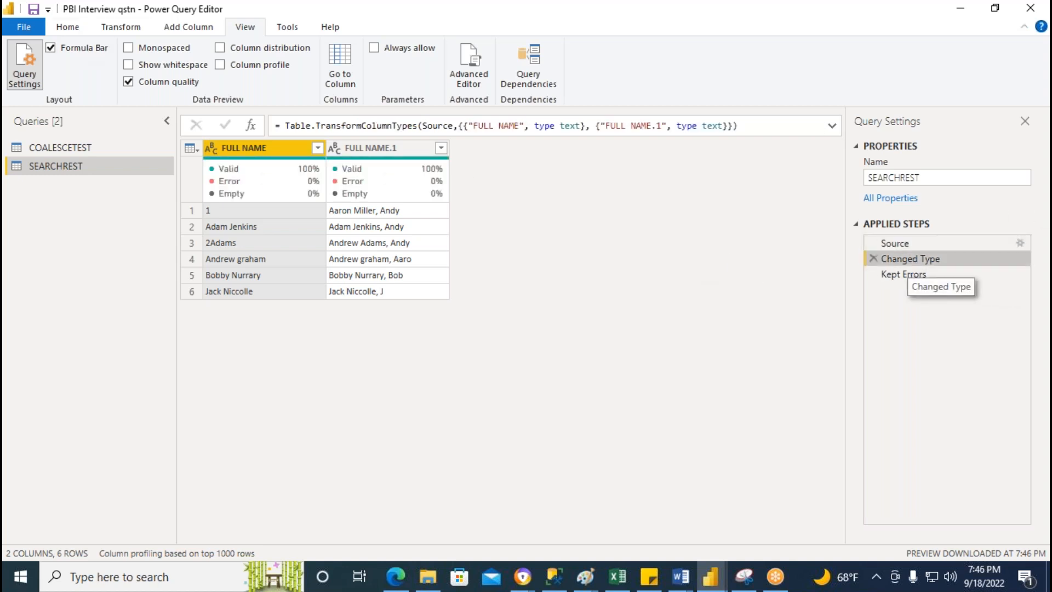
left_click(915, 243)
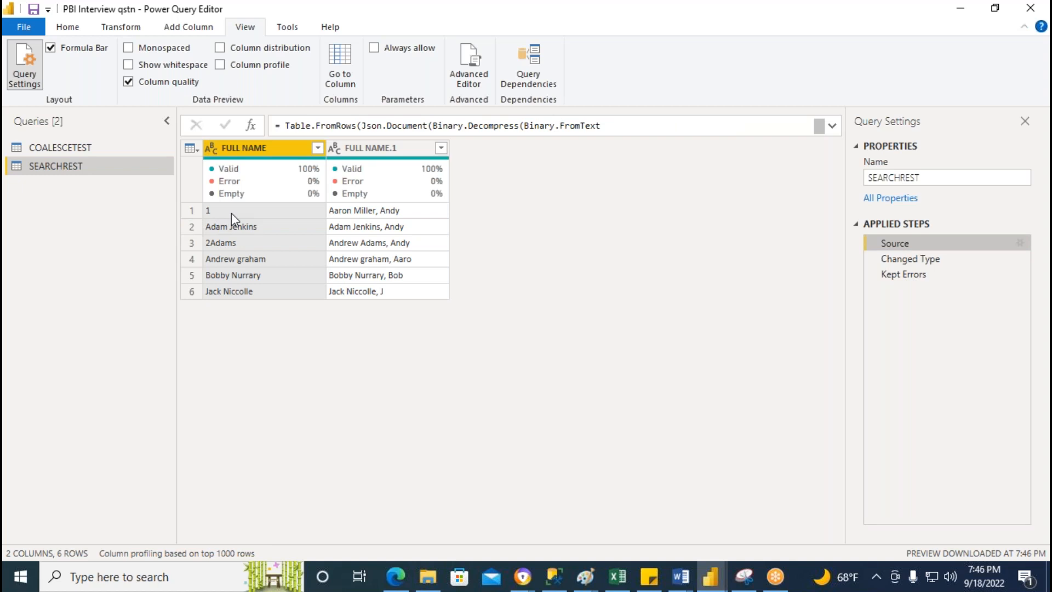
left_click(931, 259)
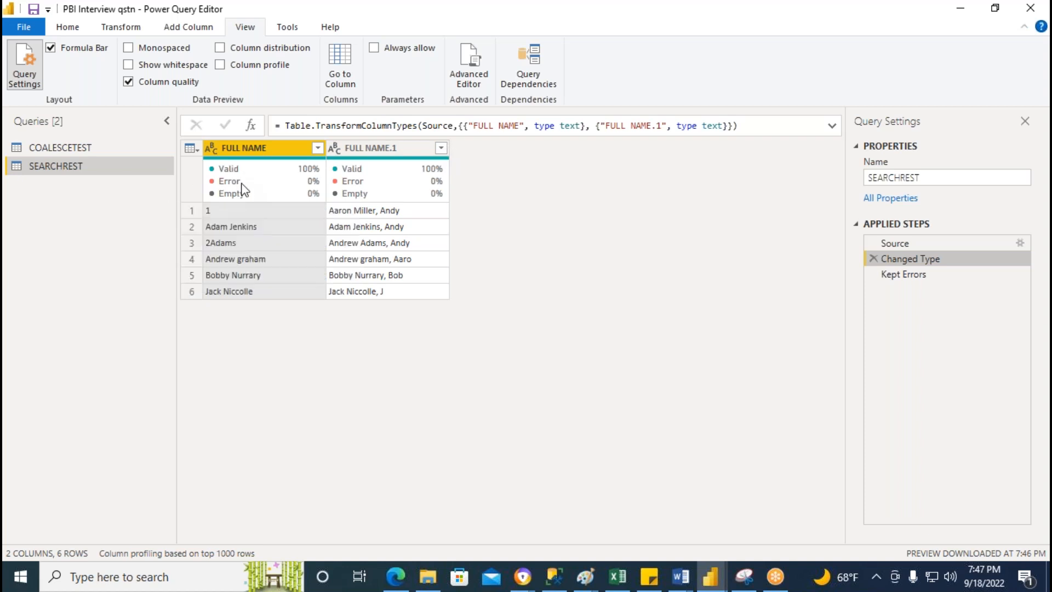
mouse_move(235, 182)
- Change the FULL NAME column's type to Whole Number within the Changed Type step, replacing the current conversion
right_click(280, 147)
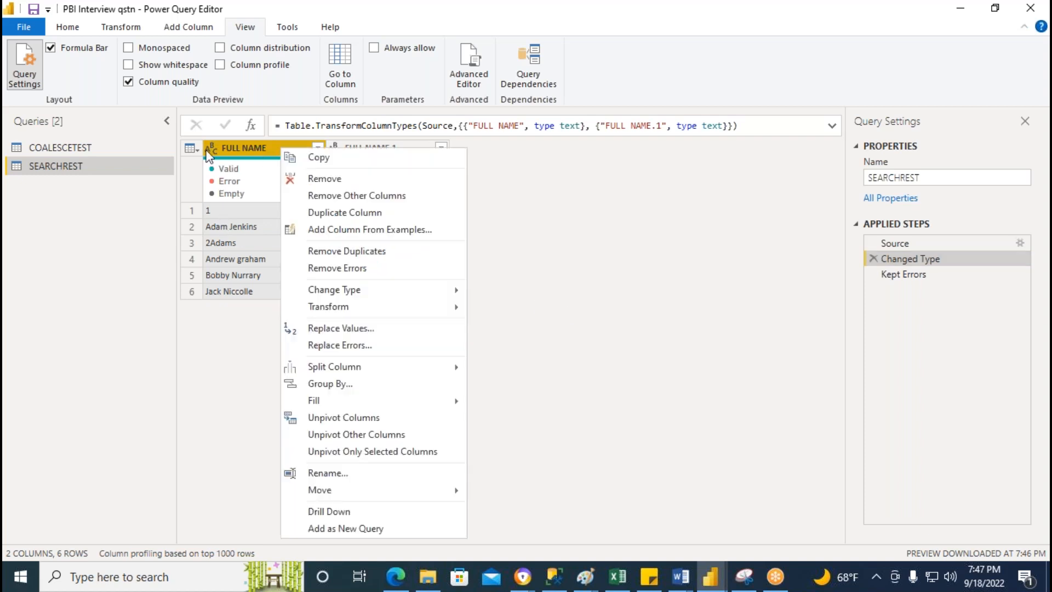
left_click(221, 152)
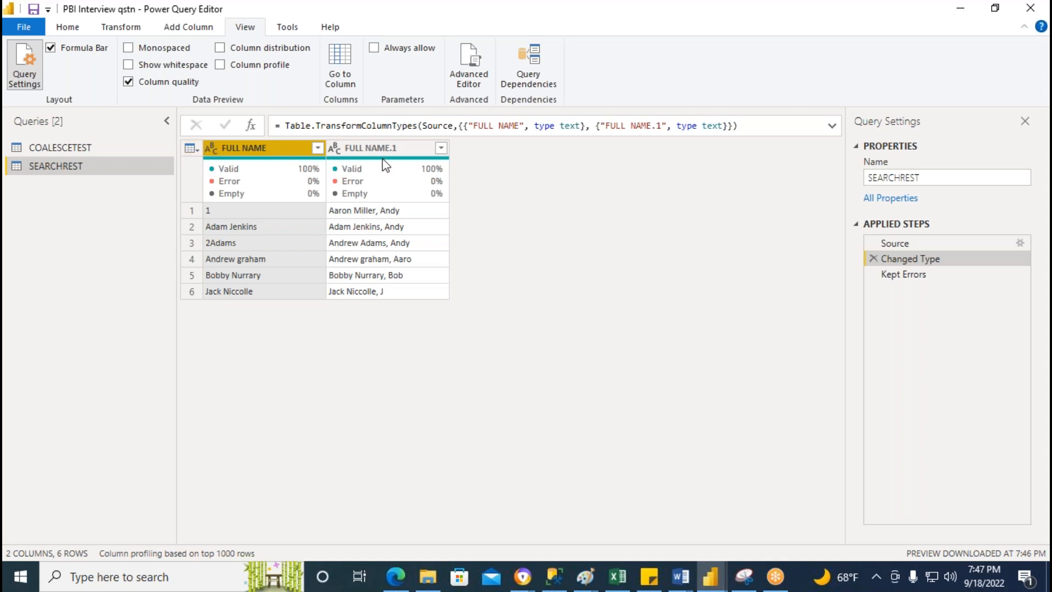
right_click(240, 157)
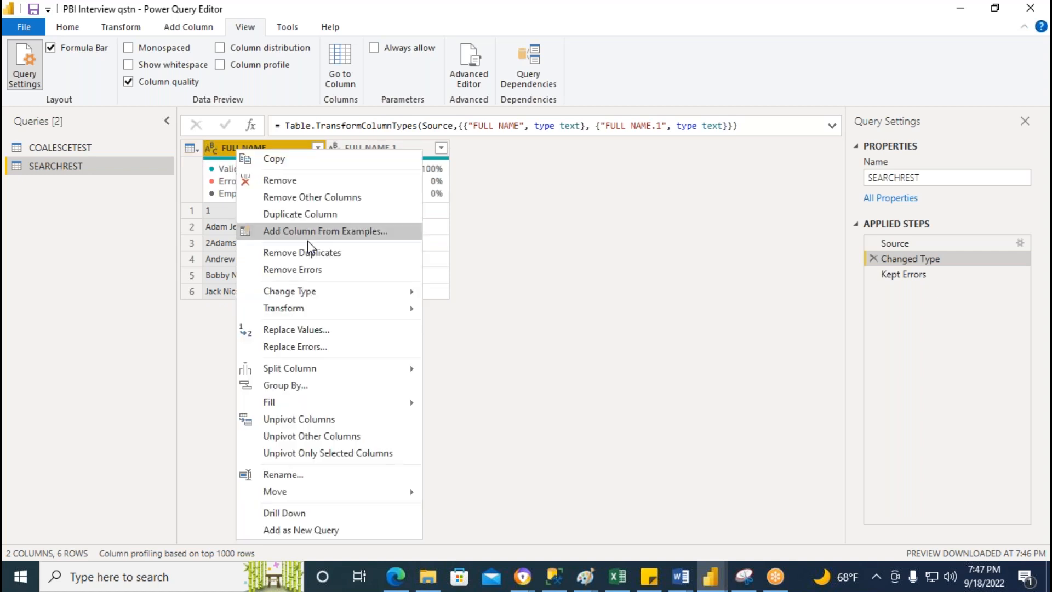
mouse_move(327, 293)
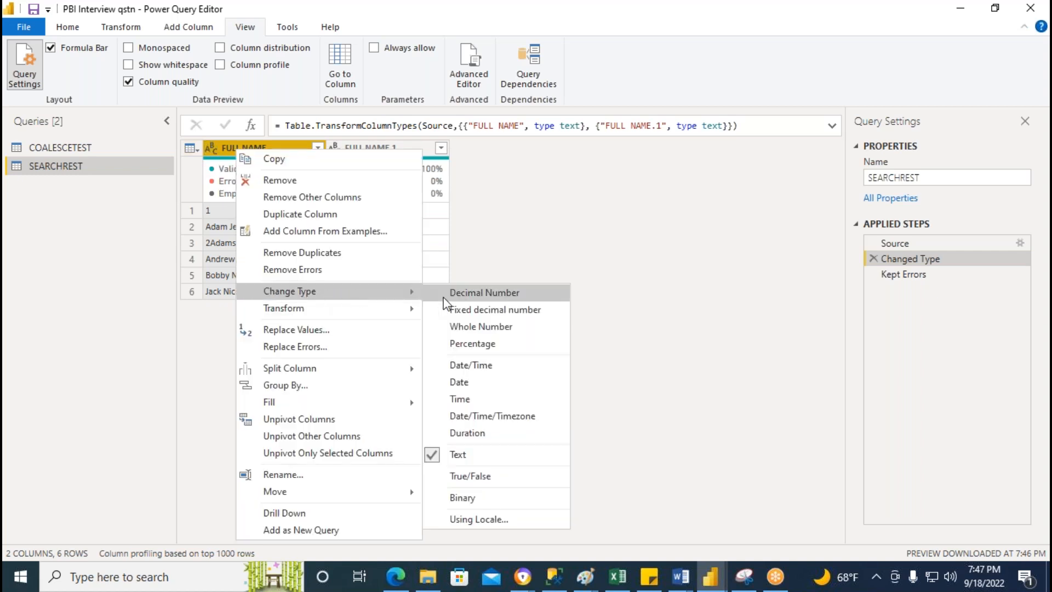
left_click(485, 327)
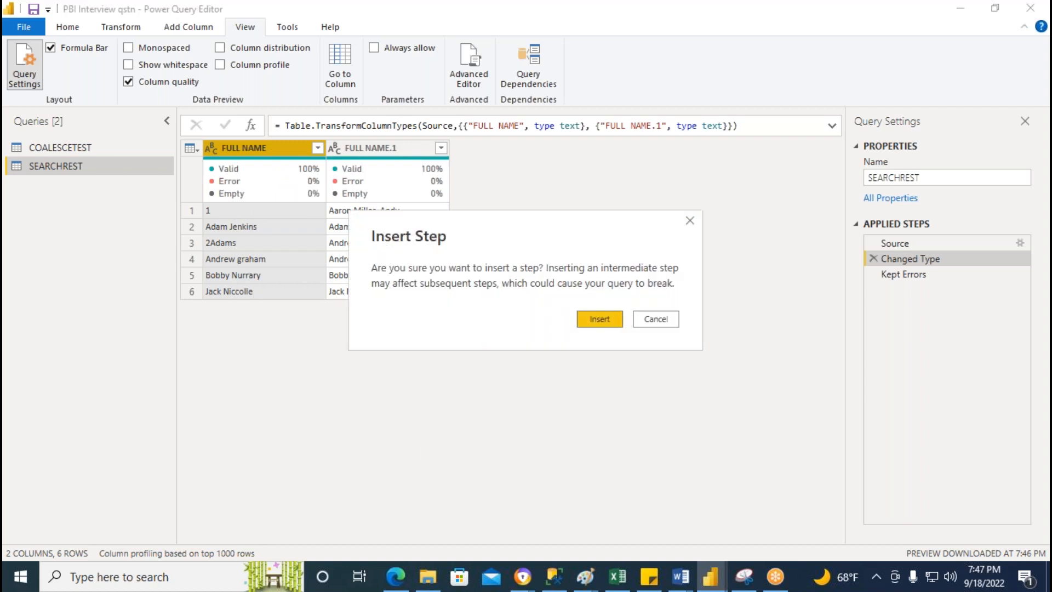
left_click(607, 322)
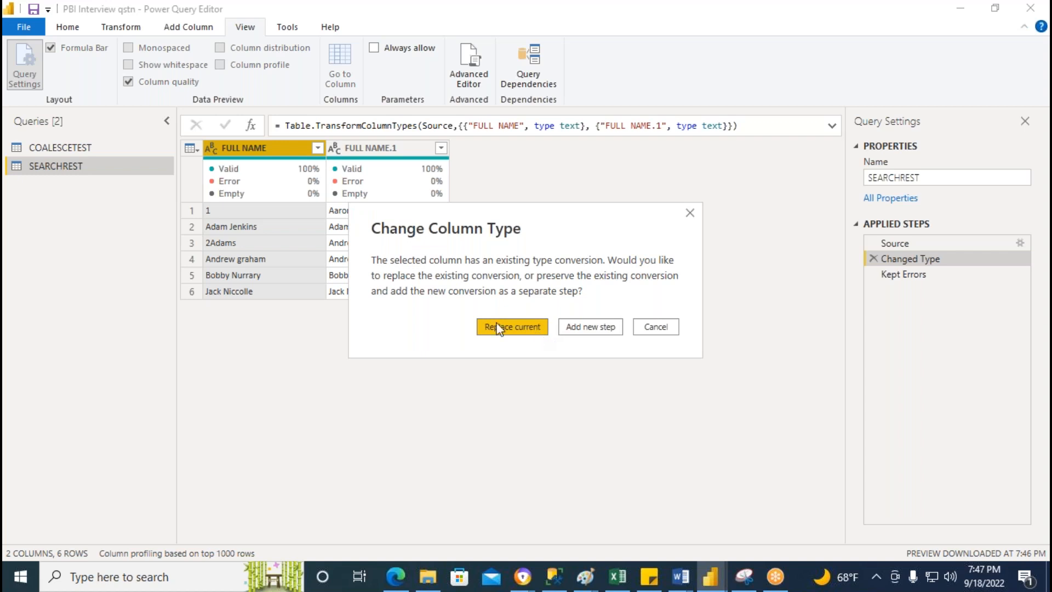
left_click(511, 329)
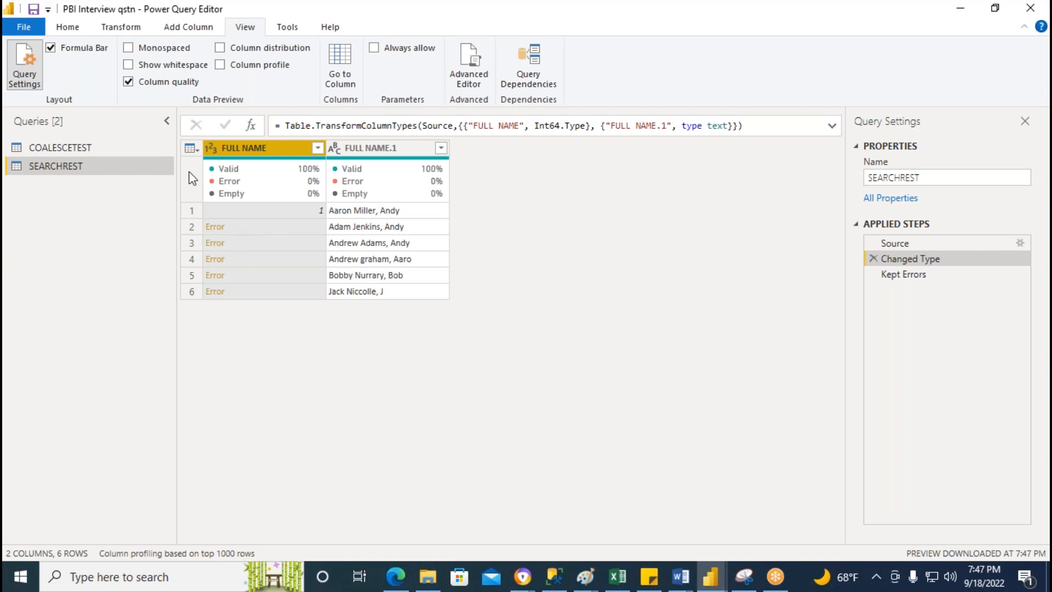
- Delete the existing Kept Errors step and reapply Keep Errors to the FULL NAME column
left_click(905, 274)
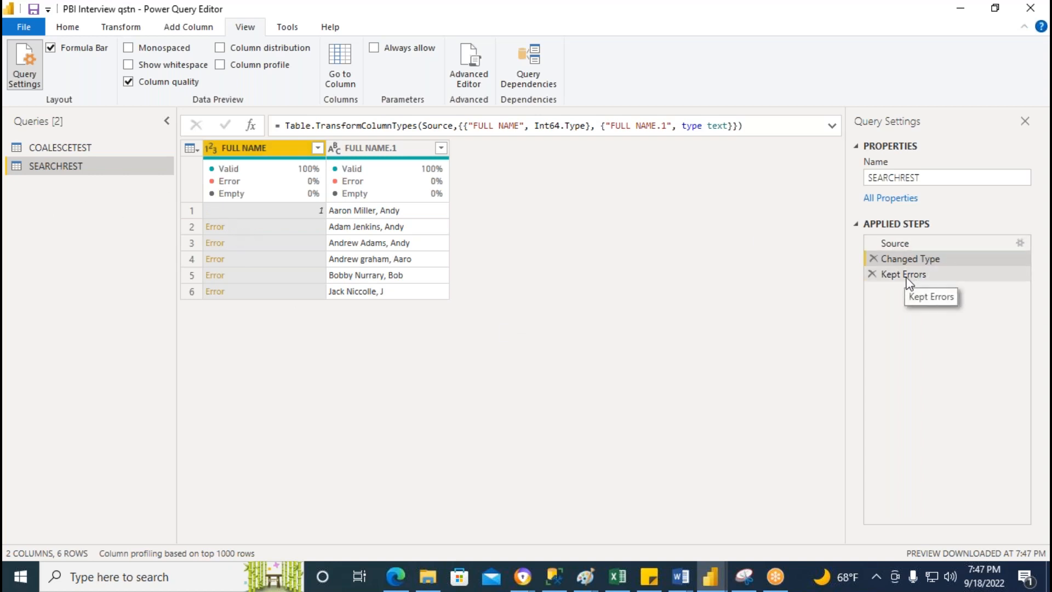
left_click(872, 273)
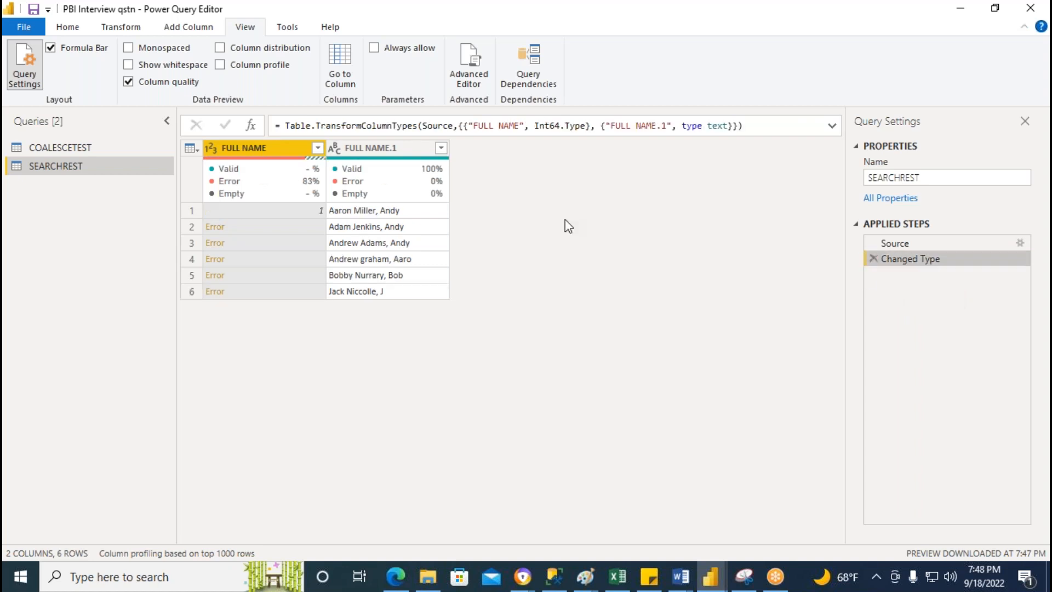
left_click(67, 27)
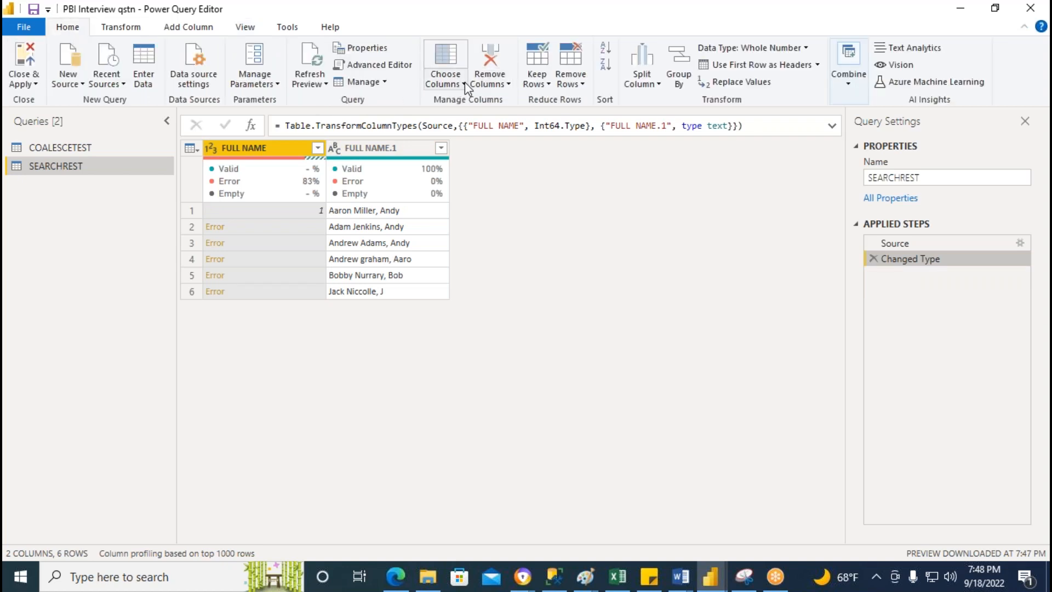
left_click(536, 81)
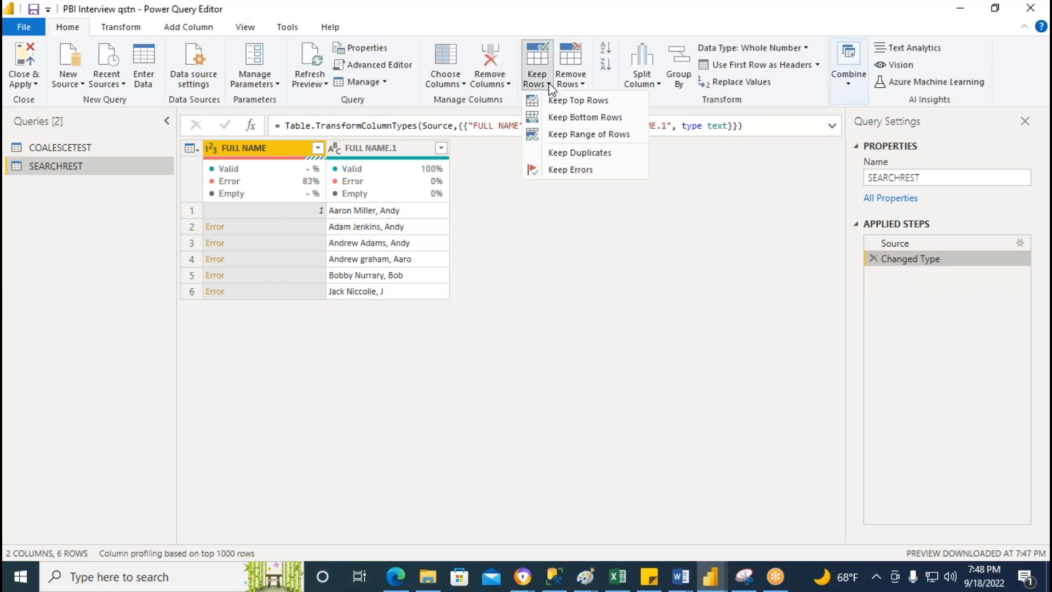
left_click(562, 175)
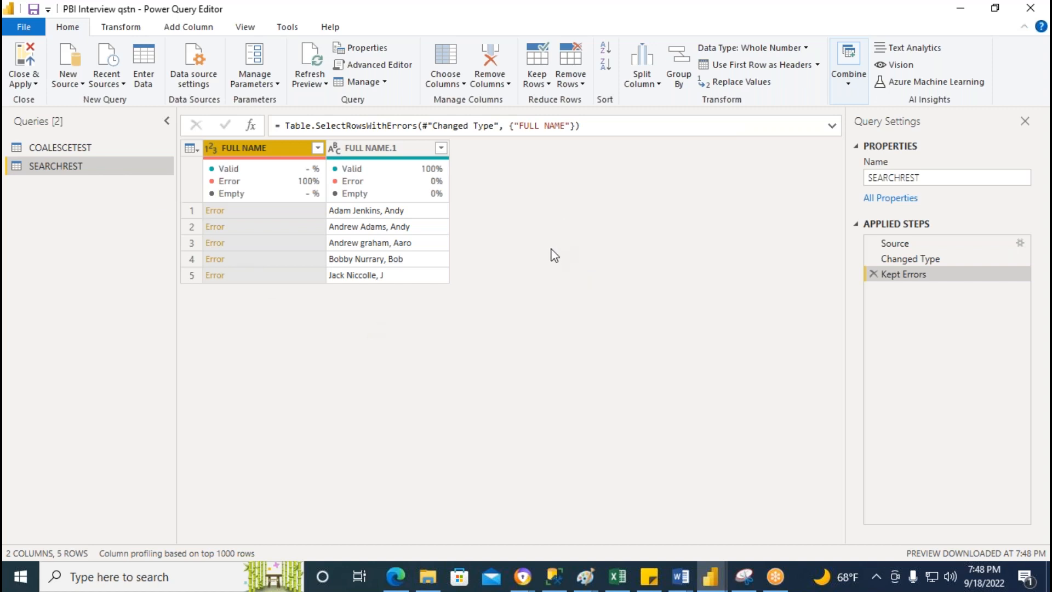
- Delete the Kept Errors and Changed Type steps from the SEARCHREST query, leaving only Source
left_click(873, 274)
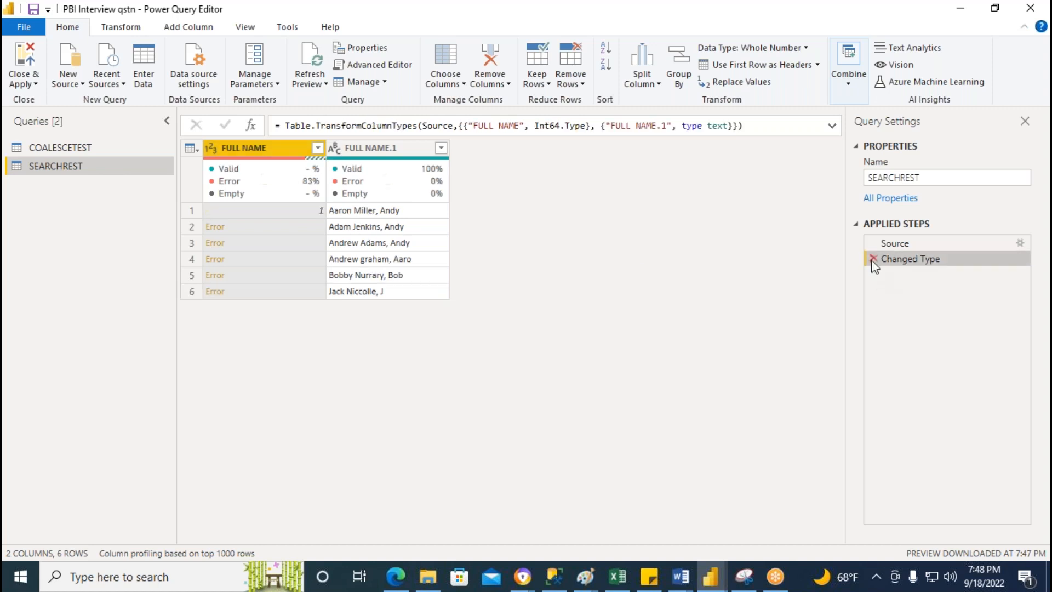
left_click(873, 258)
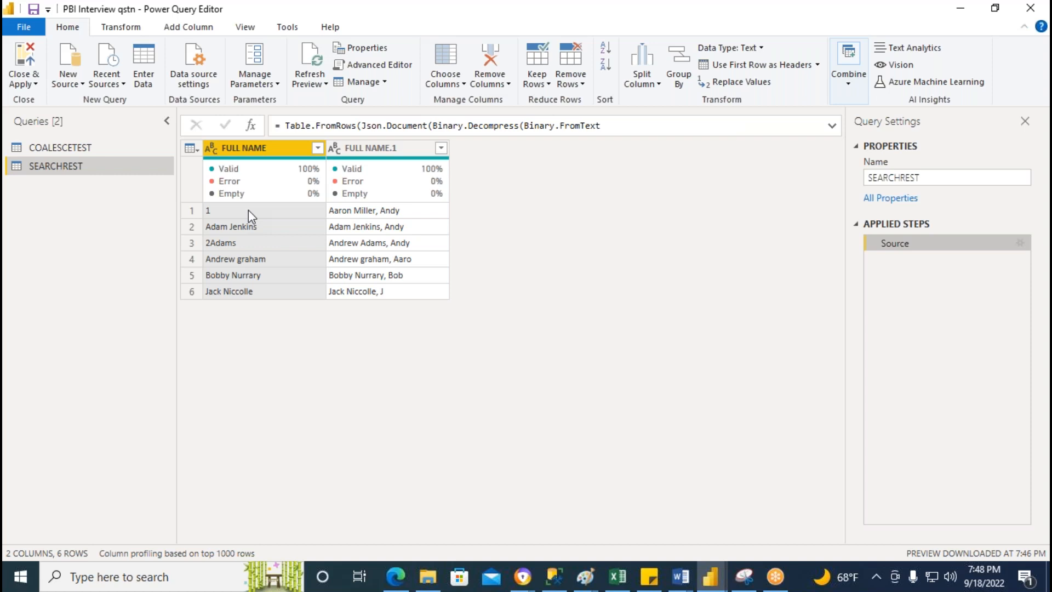
- Close the Power Query Editor without applying and discard the pending SEARCHREST query changes
left_click(1020, 243)
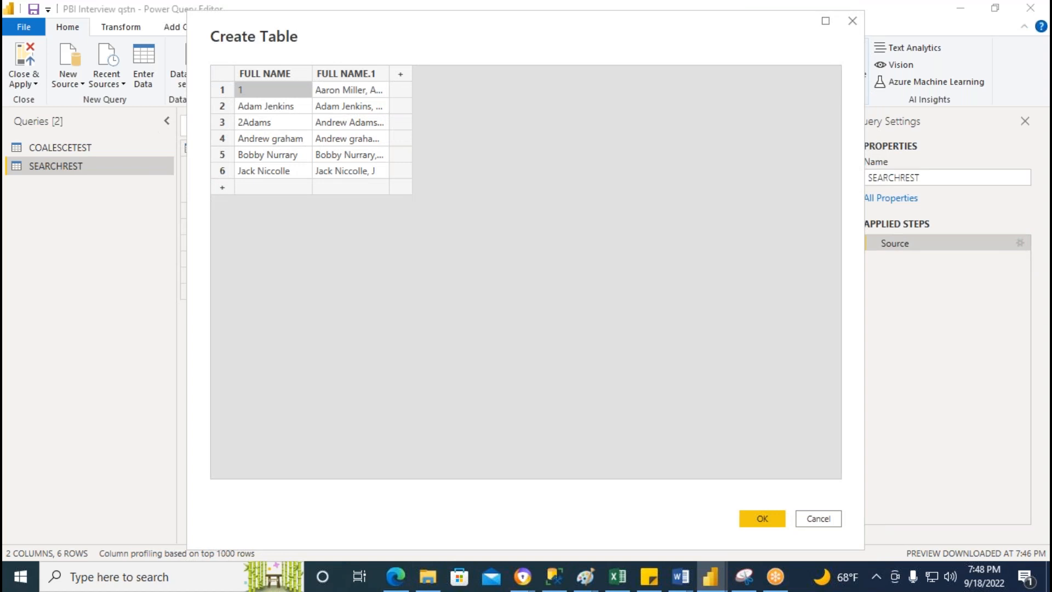
left_click(852, 23)
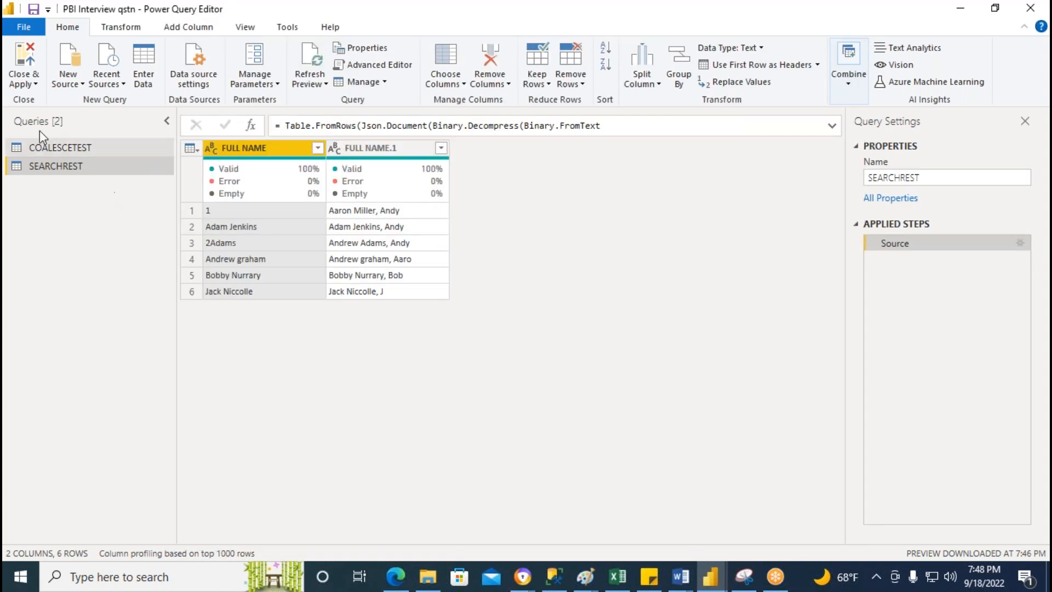
left_click(35, 83)
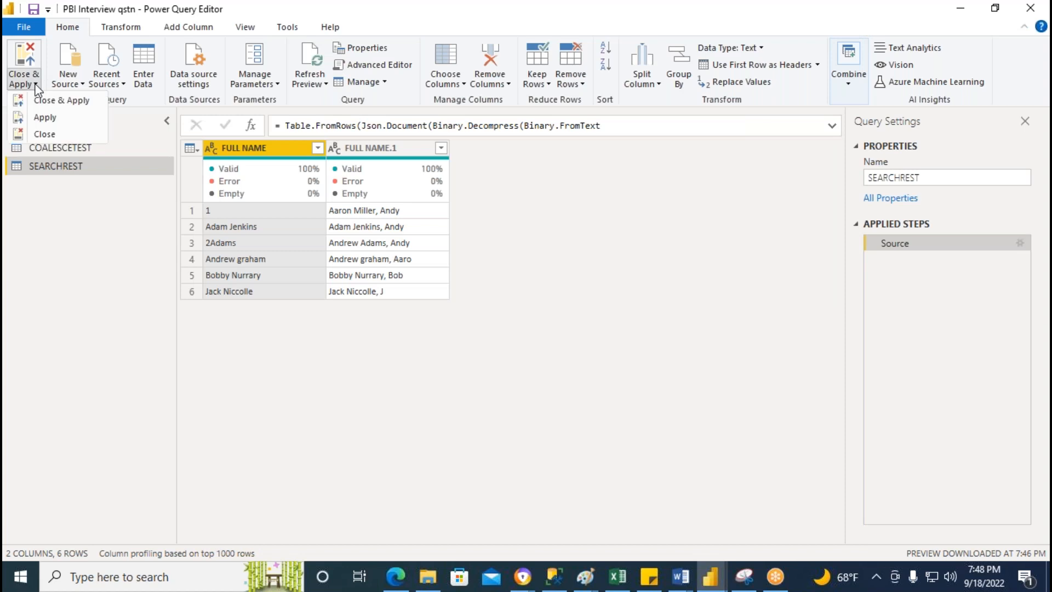
left_click(52, 135)
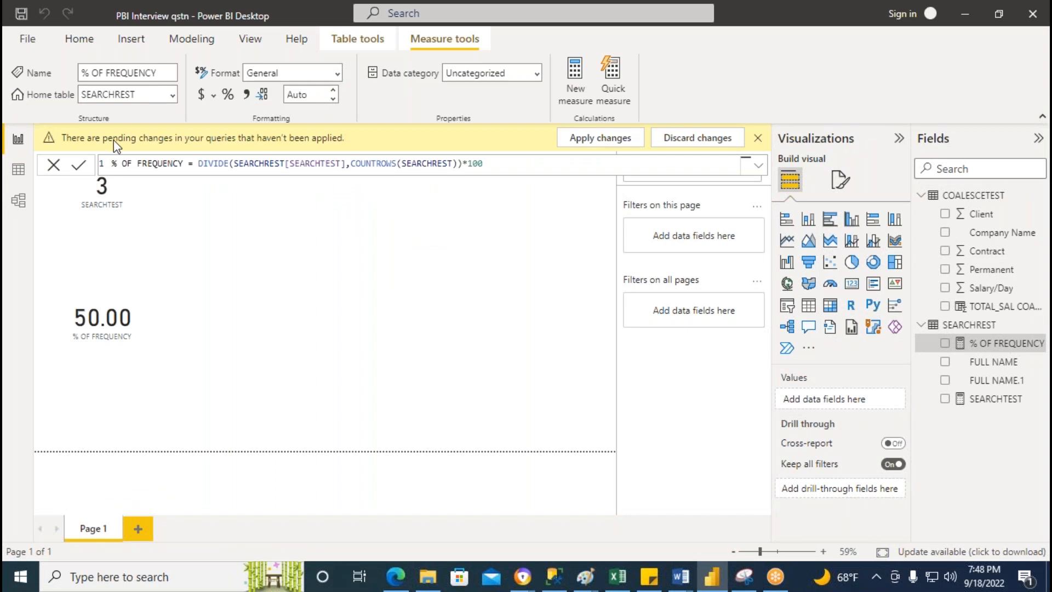
left_click(700, 134)
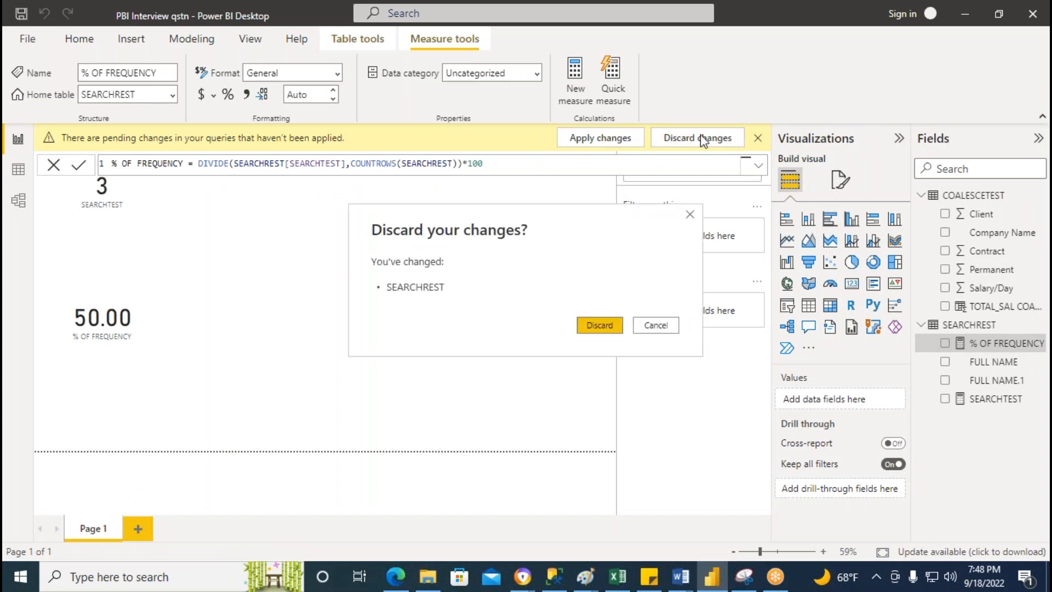
left_click(603, 323)
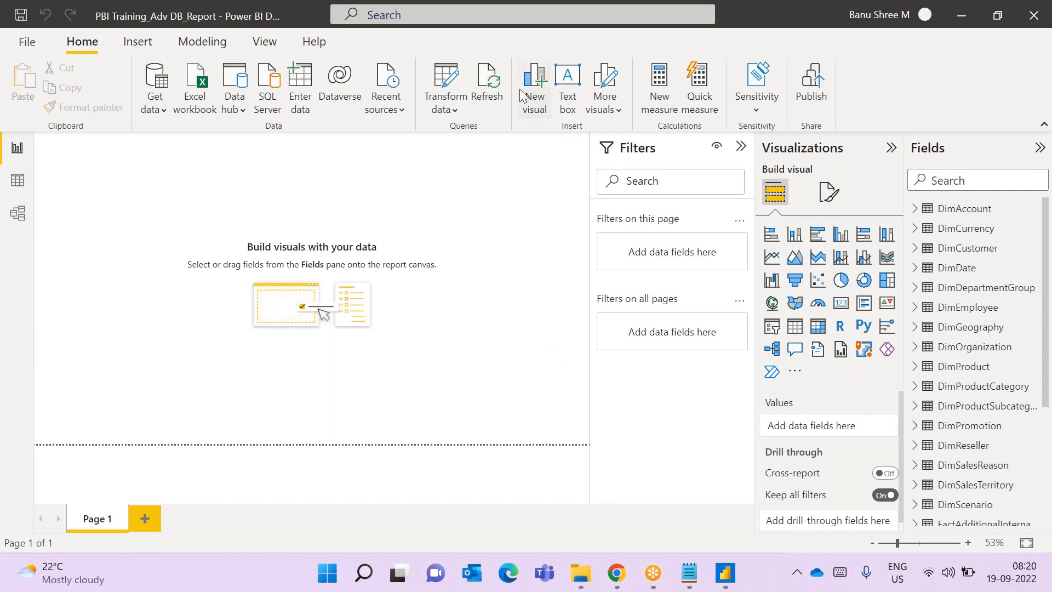
- Open the Power Query Editor for the PBI Training_Adv DB_Report file, maximize it and display the DimCustomer query
left_click(445, 114)
left_click(450, 136)
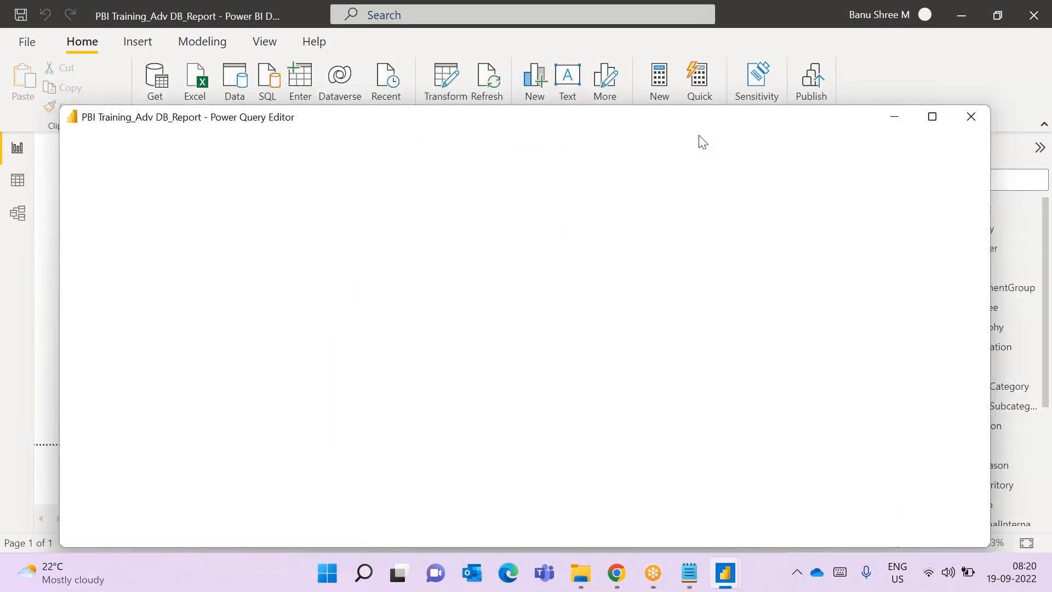
mouse_move(935, 128)
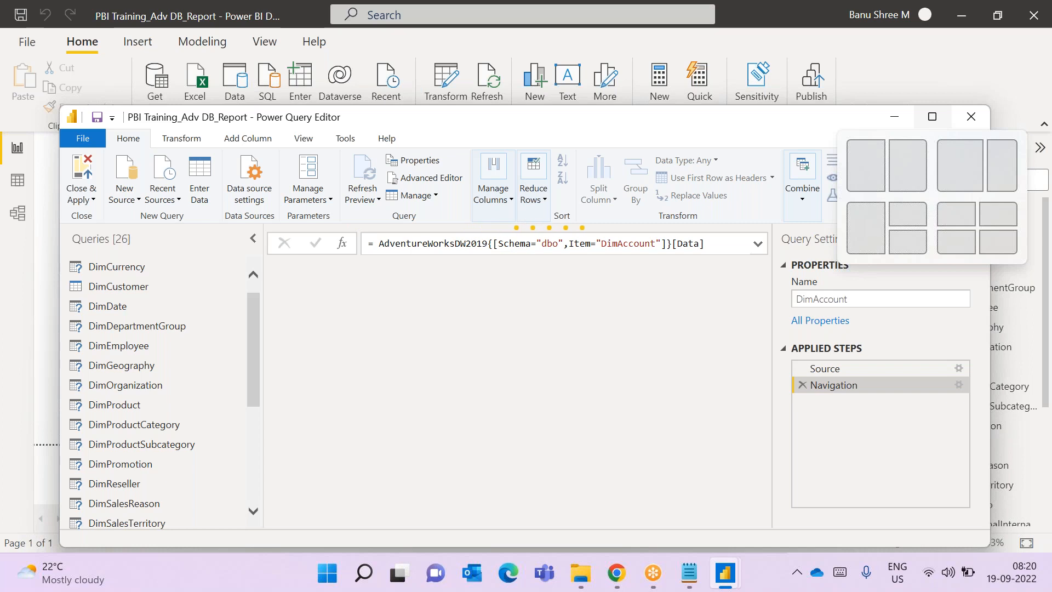
left_click(892, 83)
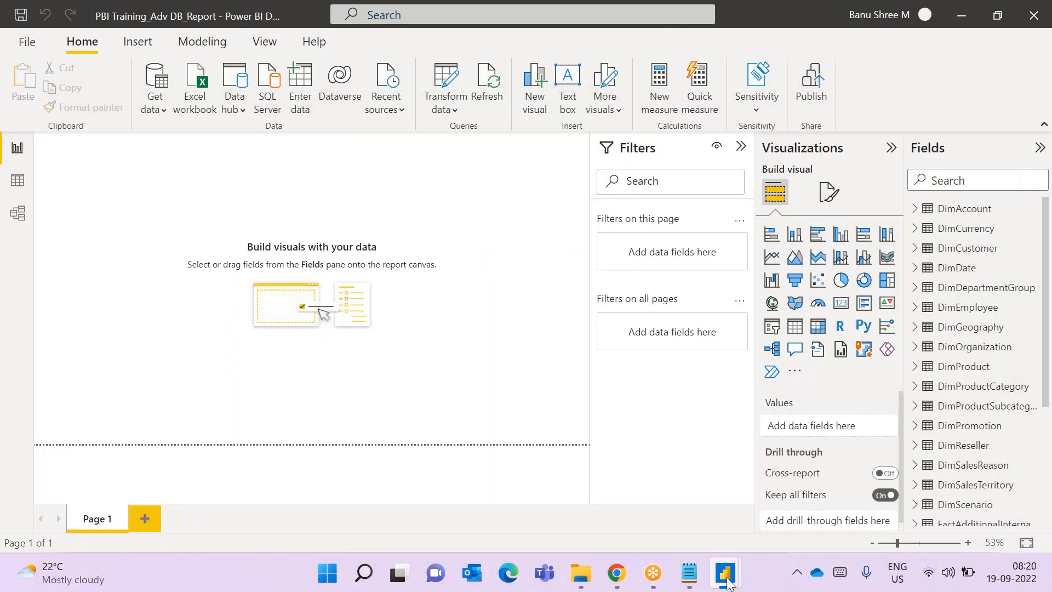
mouse_move(727, 571)
left_click(812, 492)
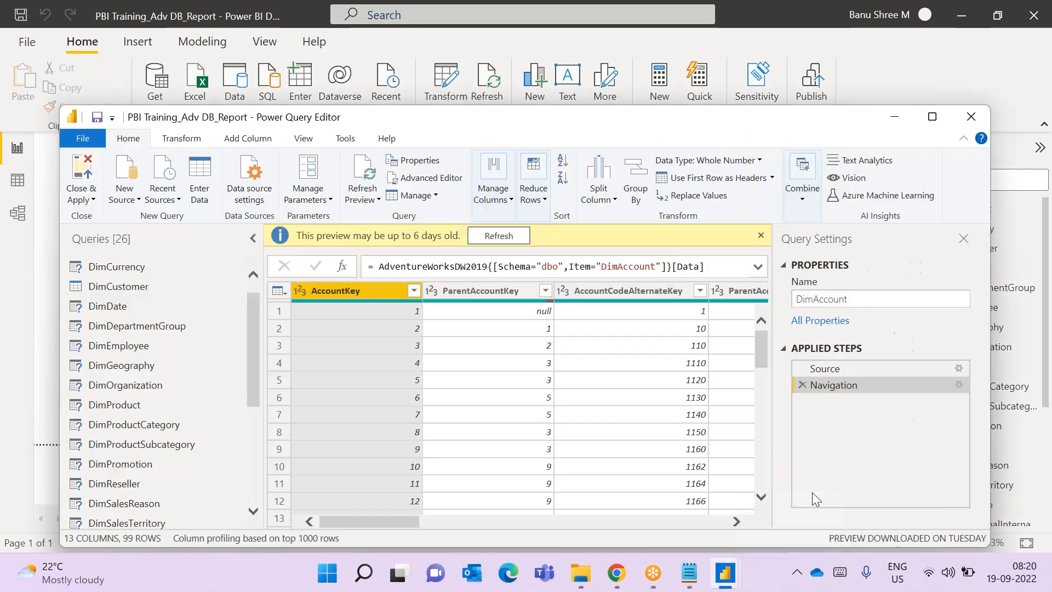
left_click(932, 117)
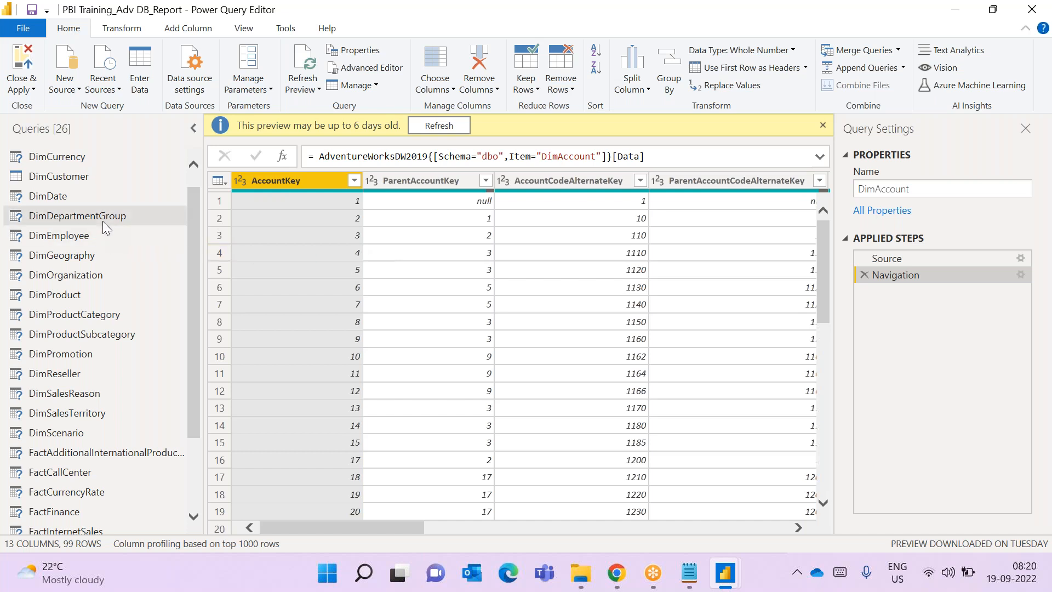
left_click(101, 177)
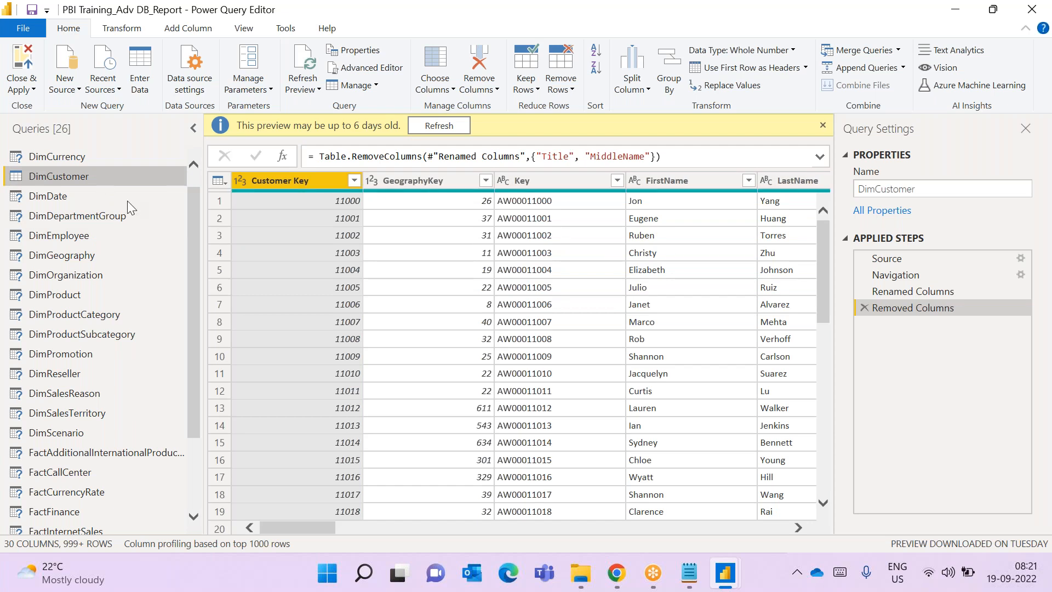
left_click_drag(188, 255, 189, 221)
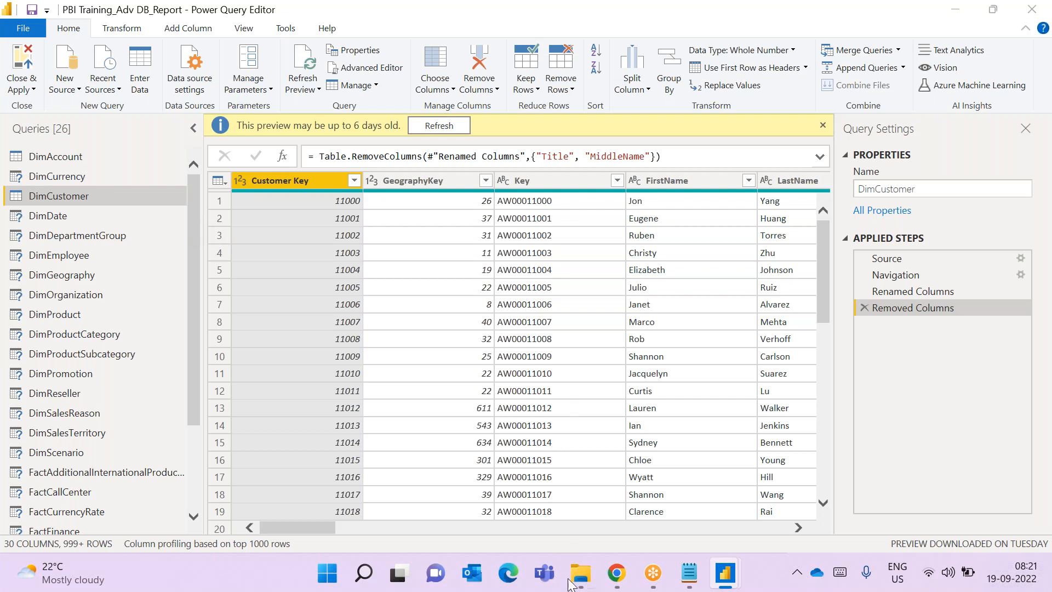
left_click(660, 584)
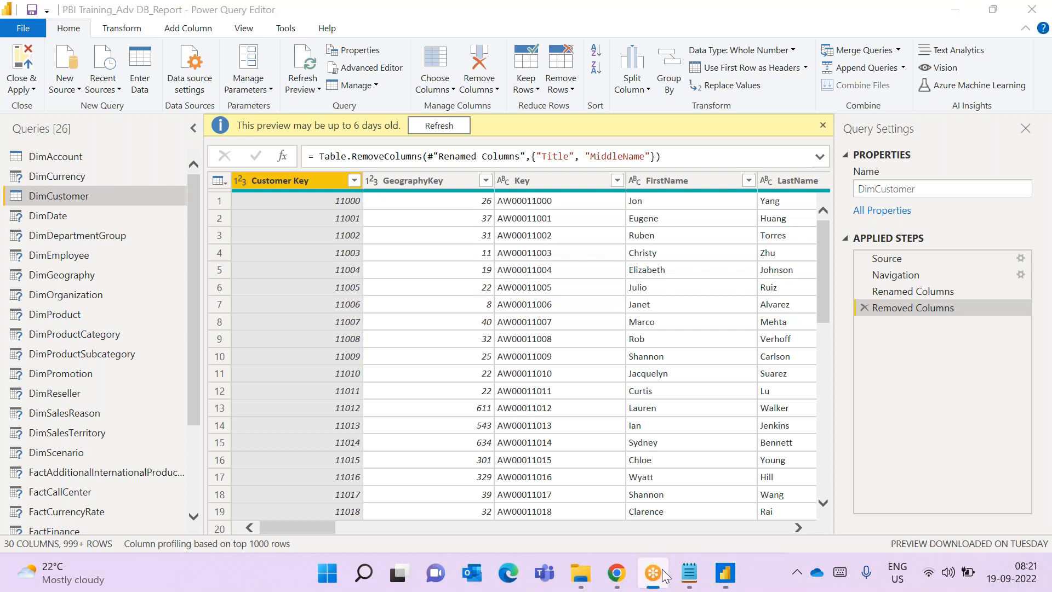
left_click(722, 31)
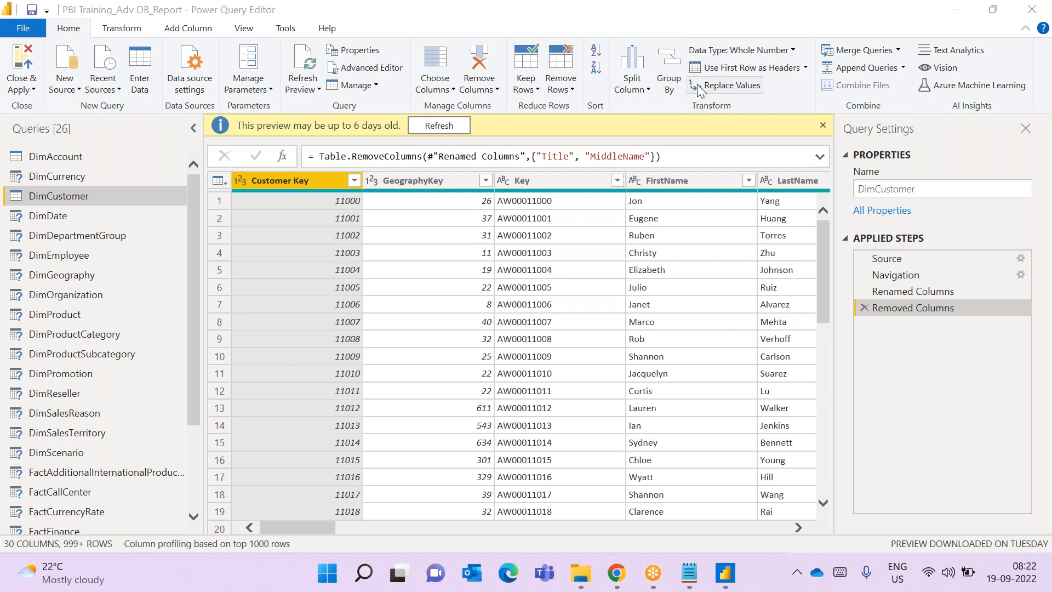
left_click(629, 25)
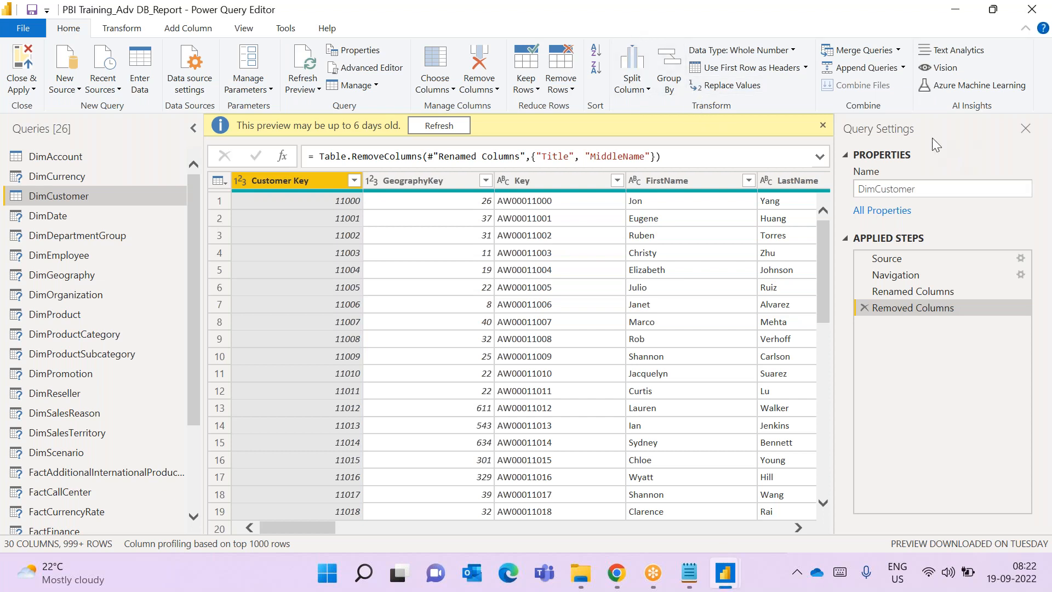
- Restore and re-maximize the Power Query Editor window, and dismiss the notice about the old data preview
double_click(273, 12)
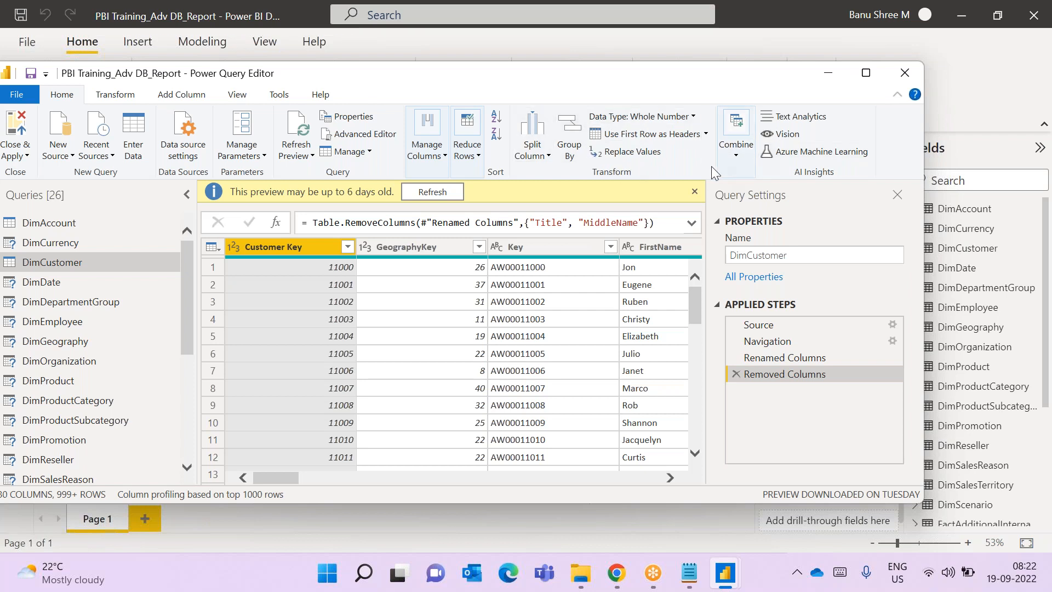
left_click(863, 73)
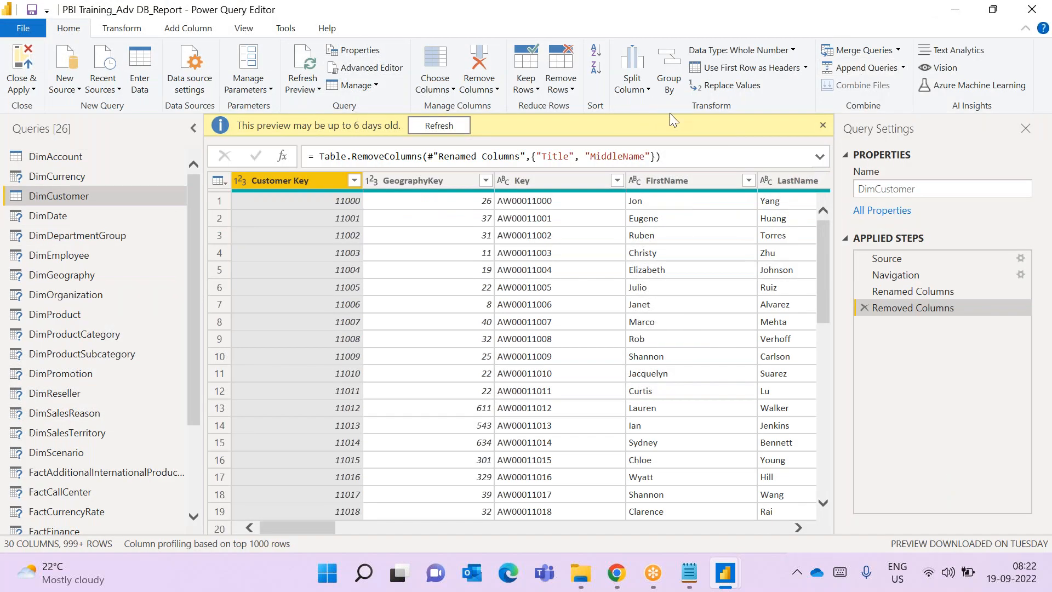
left_click(822, 127)
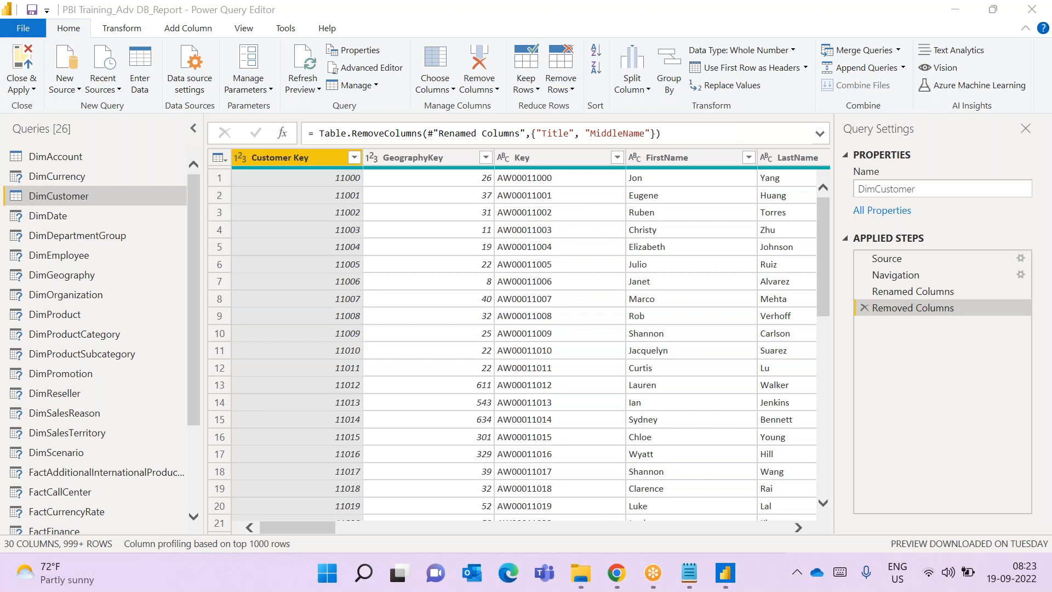
- Launch Excel from the Windows search and create a blank workbook
left_click(377, 583)
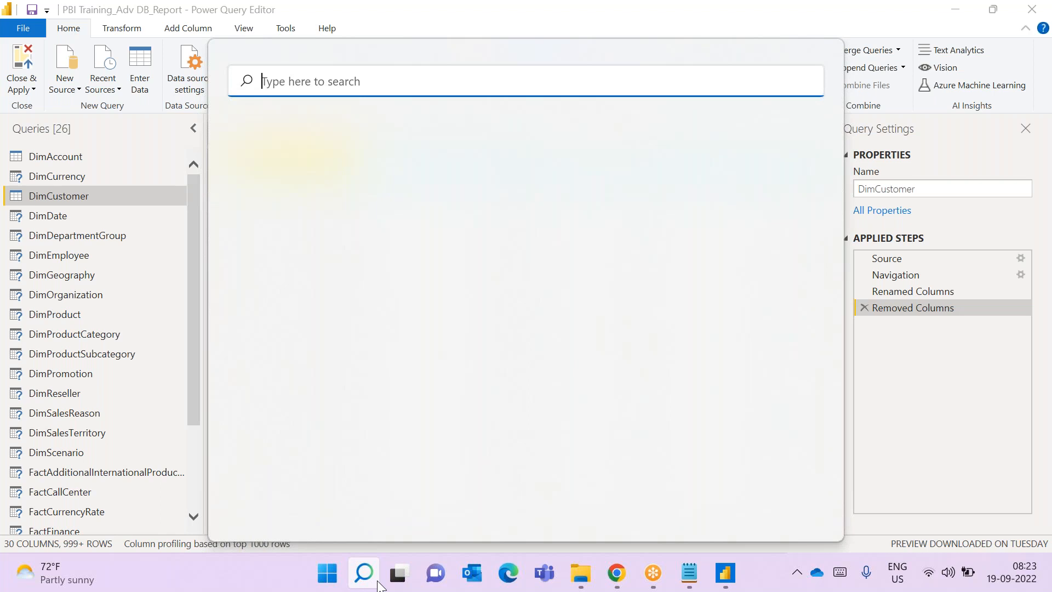
type("ex")
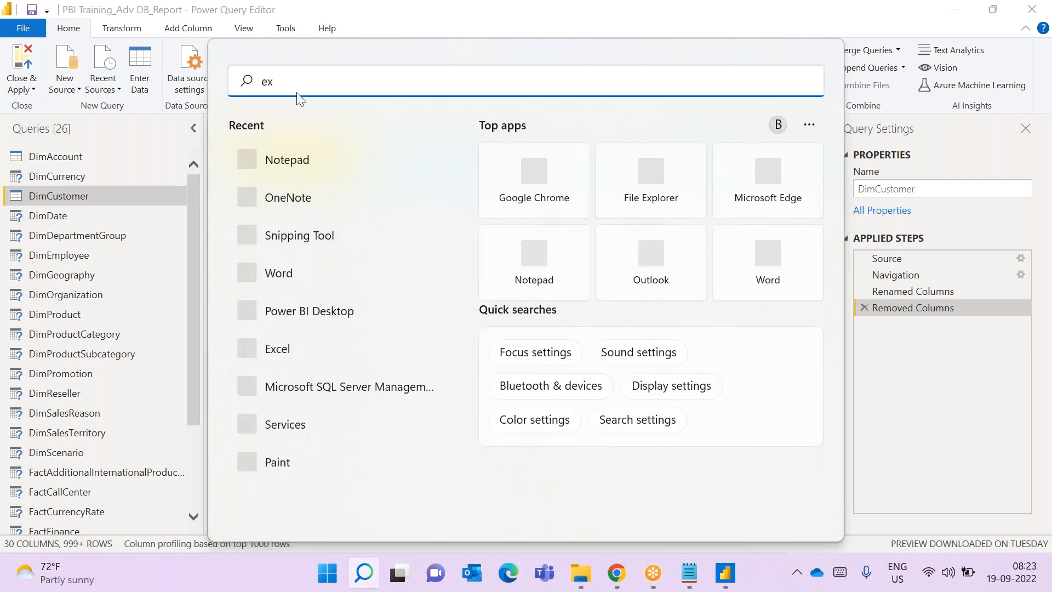
type("ce")
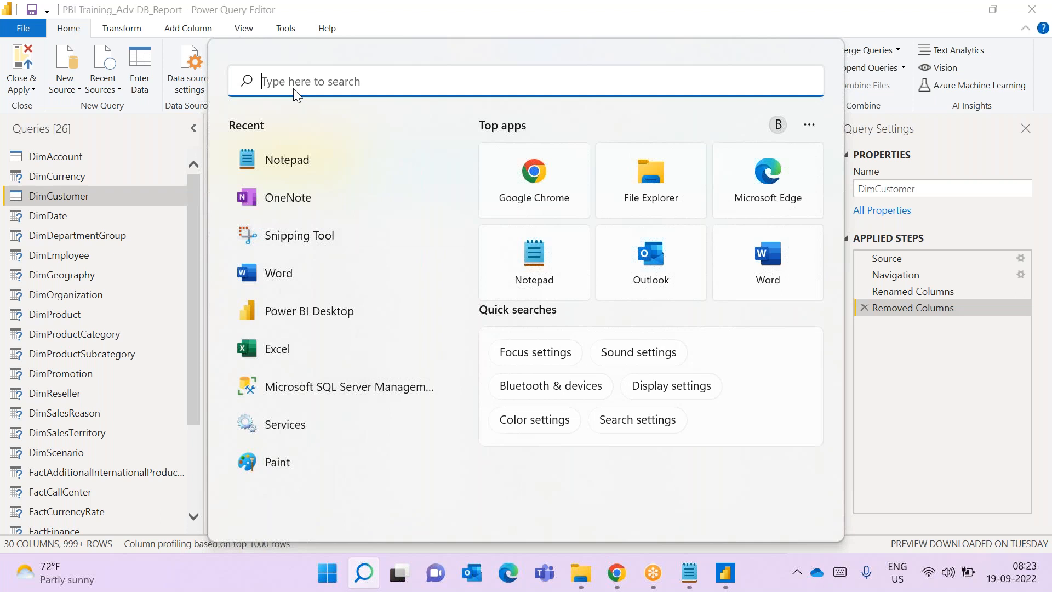
left_click(319, 356)
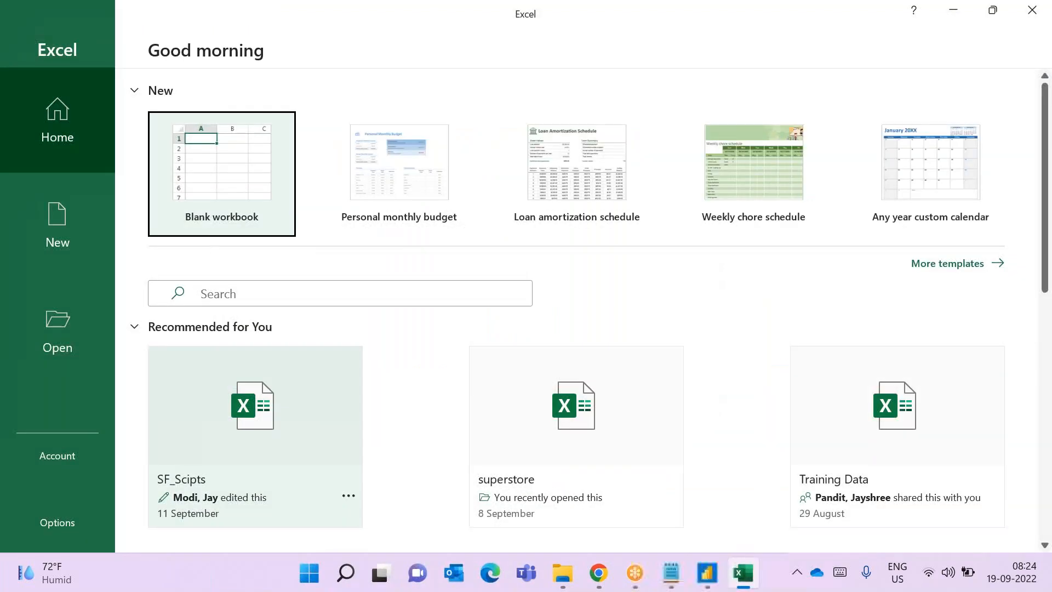
left_click(239, 154)
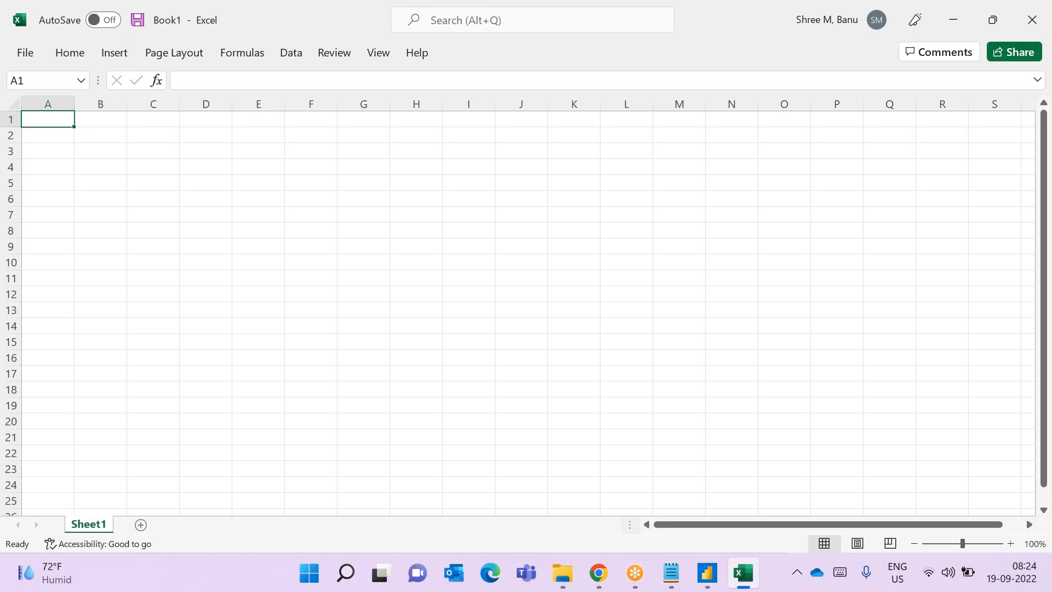
- Enter the headers Brand in cell E5 and Sales Amount in cell F5
left_click(153, 154)
left_click(274, 185)
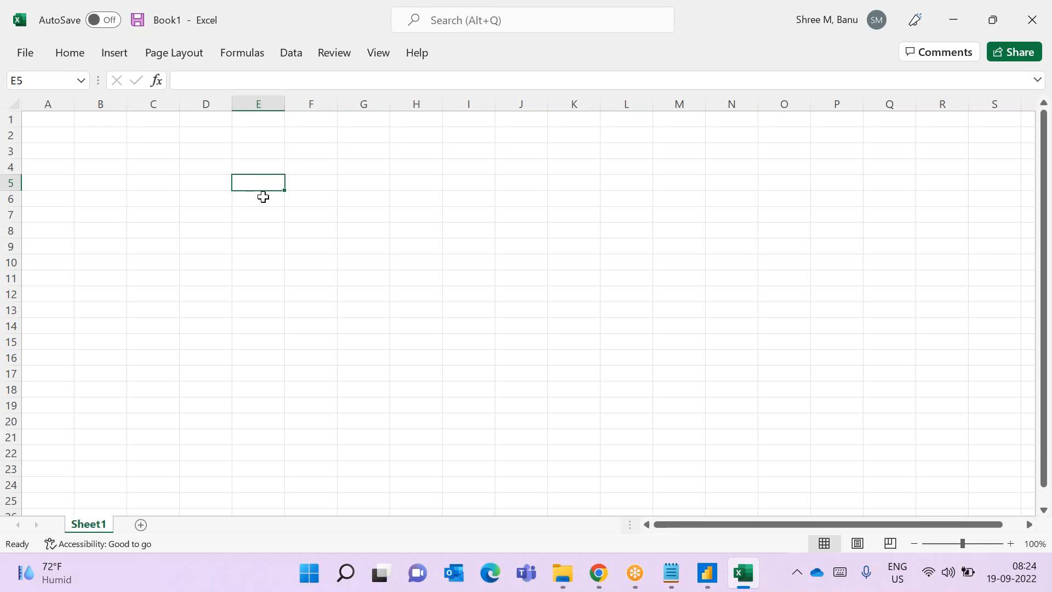
type("Brand")
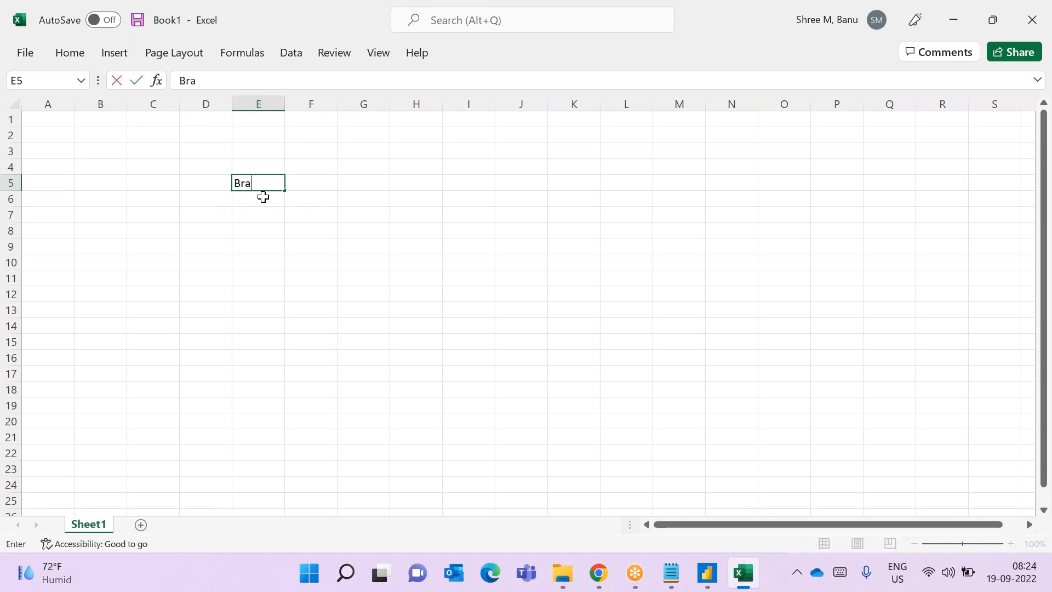
left_click(300, 182)
type("A")
key("BackSpace")
type("Sales Amount")
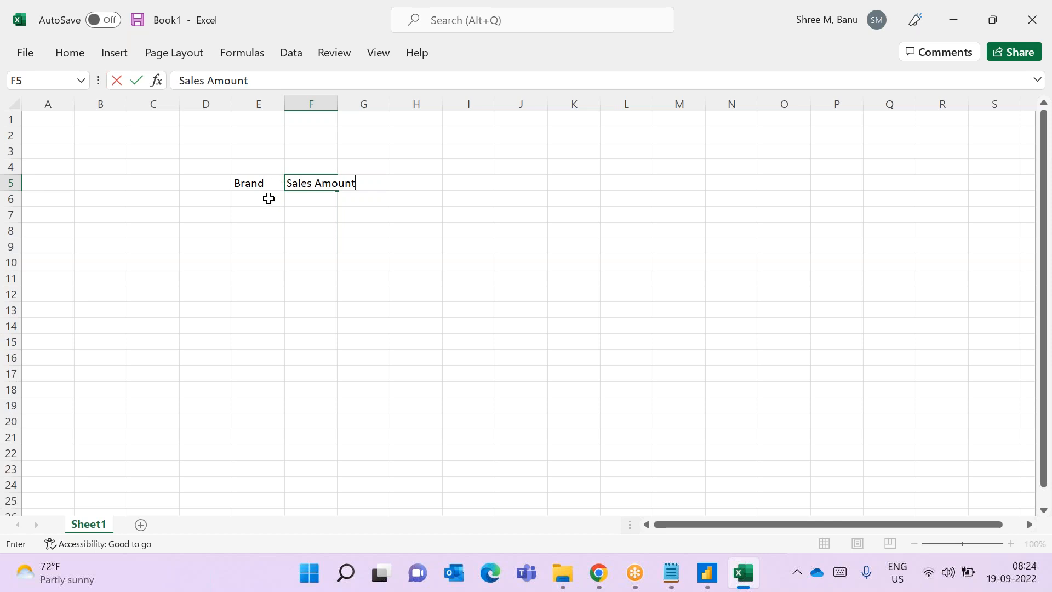
- Fill the first data row with Apple in E6 and 30000 in F6
left_click(269, 198)
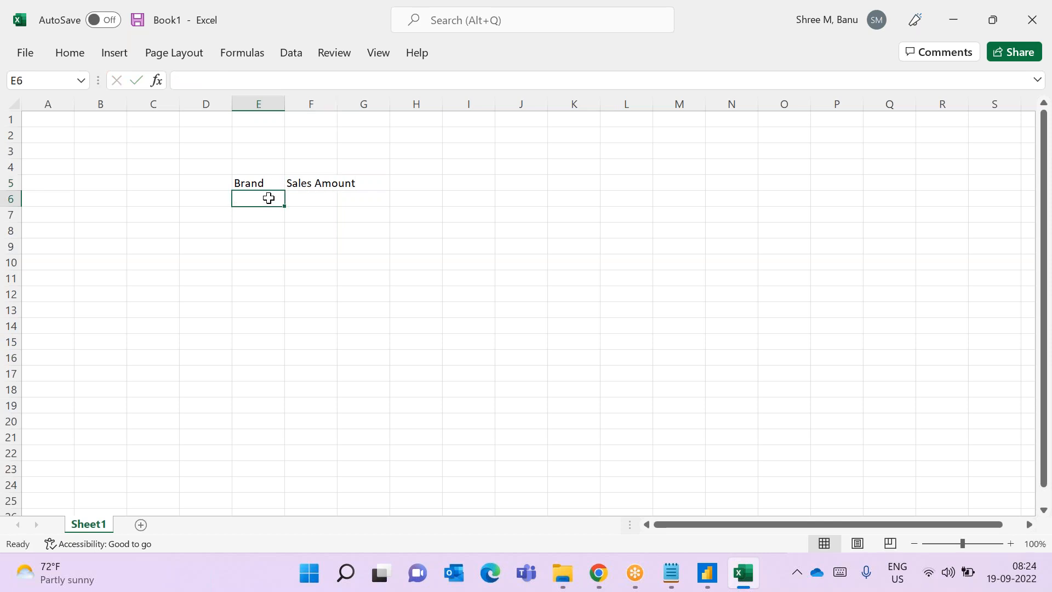
type("A")
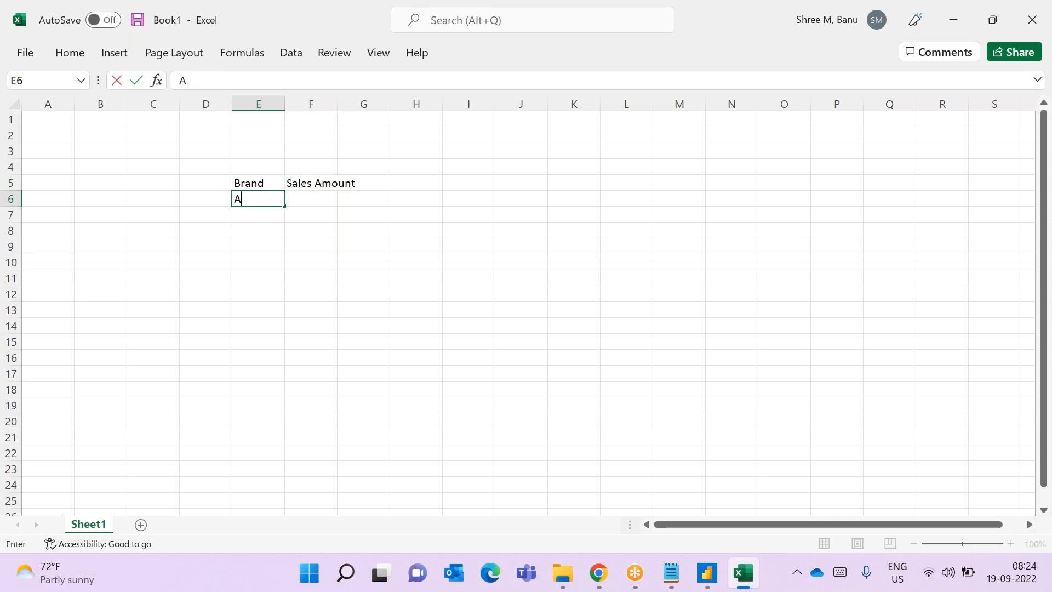
type("pple")
left_click(302, 199)
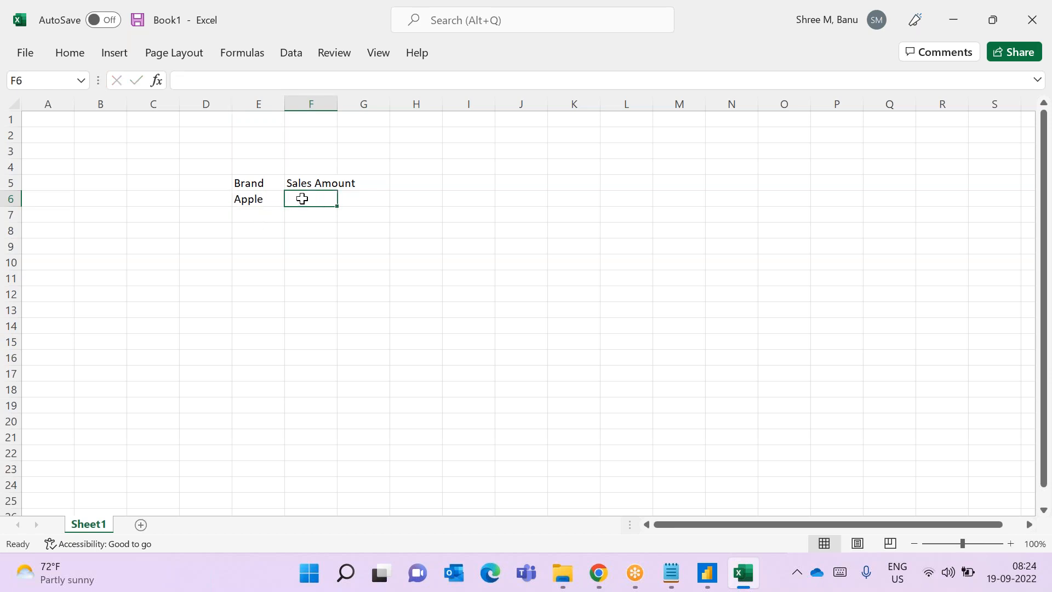
type("300000")
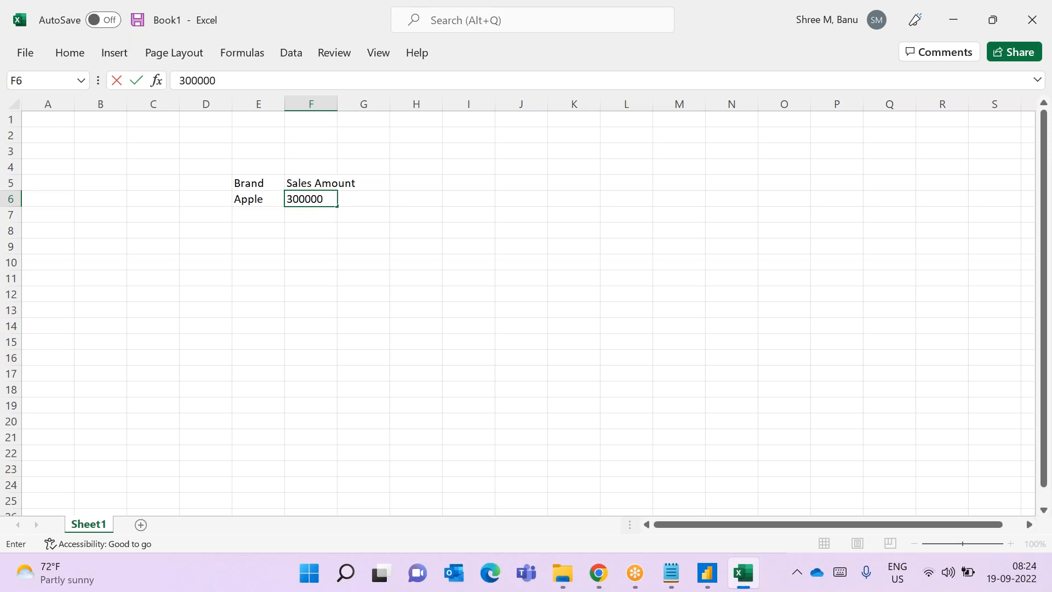
key("BackSpace")
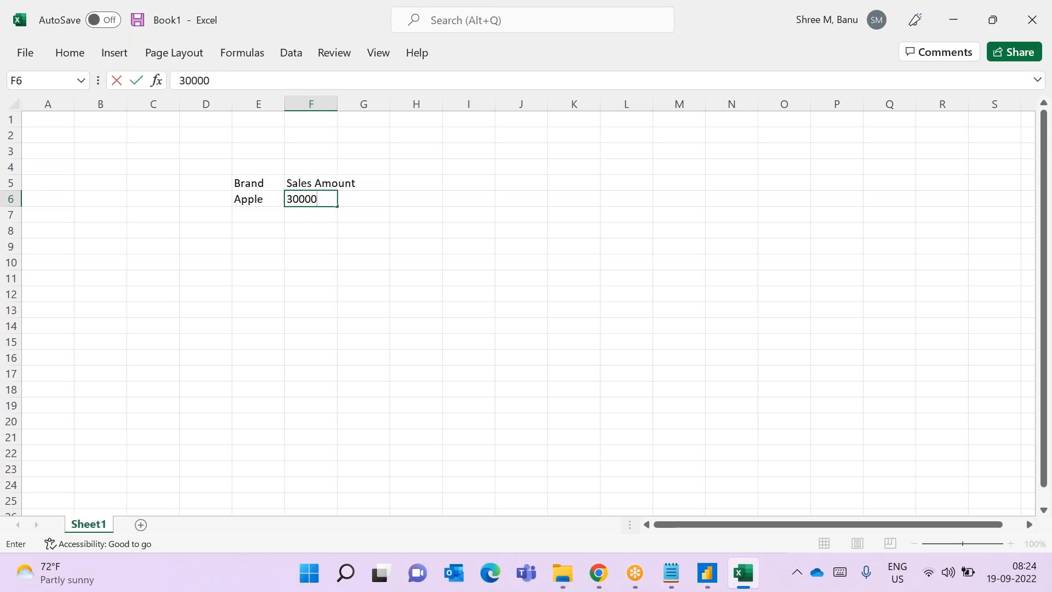
- Add a second data row with Samsung in E7 and 20000 in F7
left_click(269, 217)
type("Samsung")
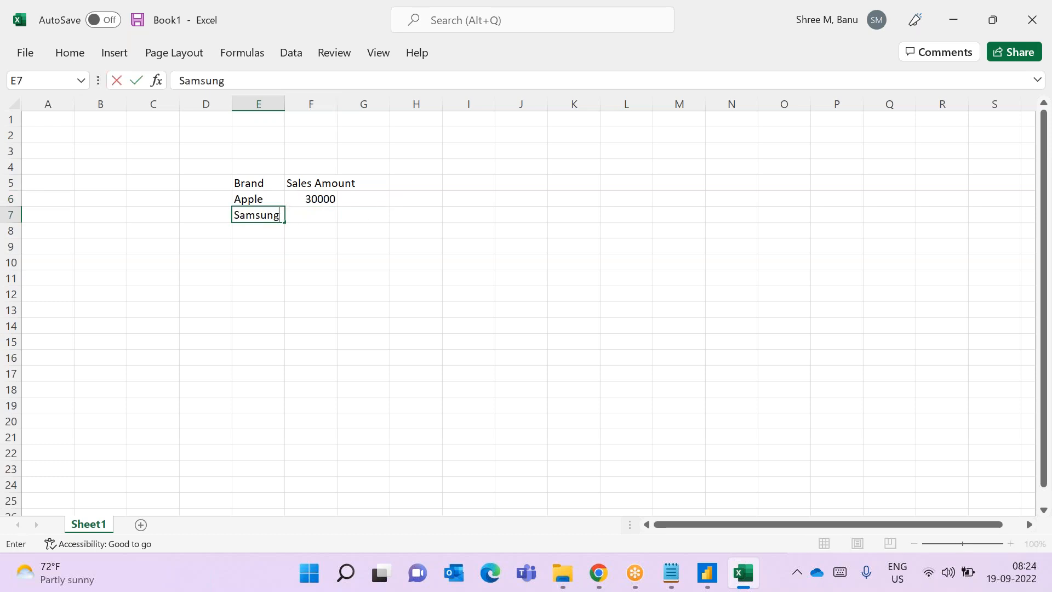
left_click(298, 216)
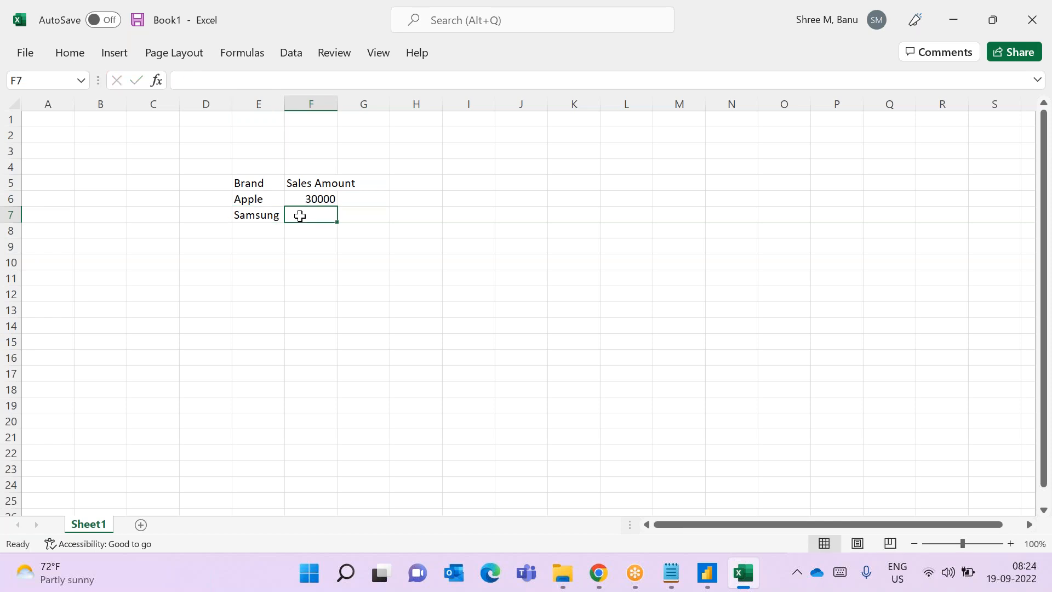
type("20000")
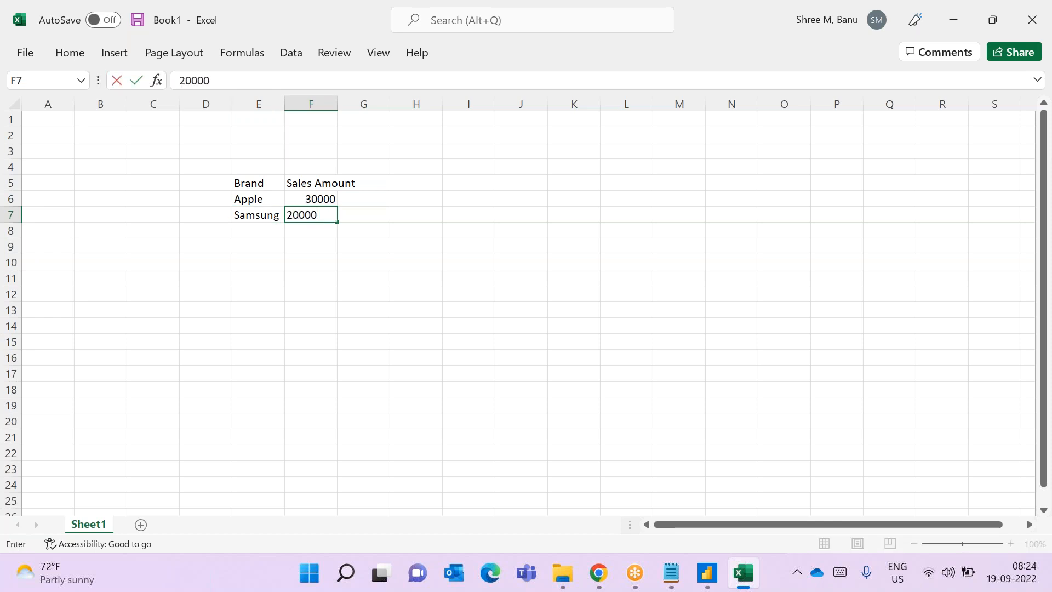
- Add a third data row with Apple in E8 and 40000 in F8
left_click(262, 230)
type("Apple")
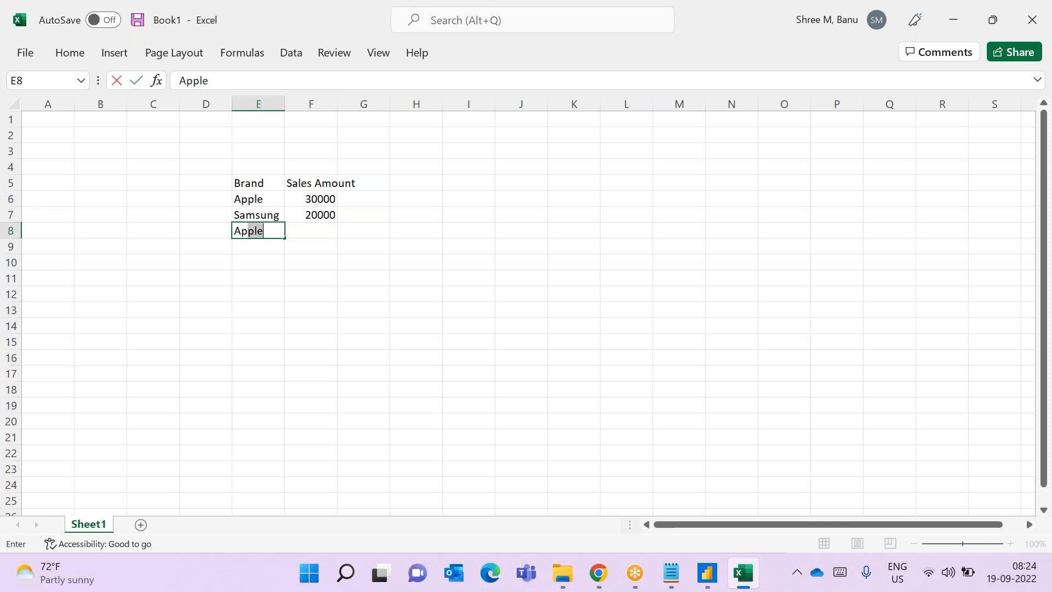
left_click(312, 230)
type("40000")
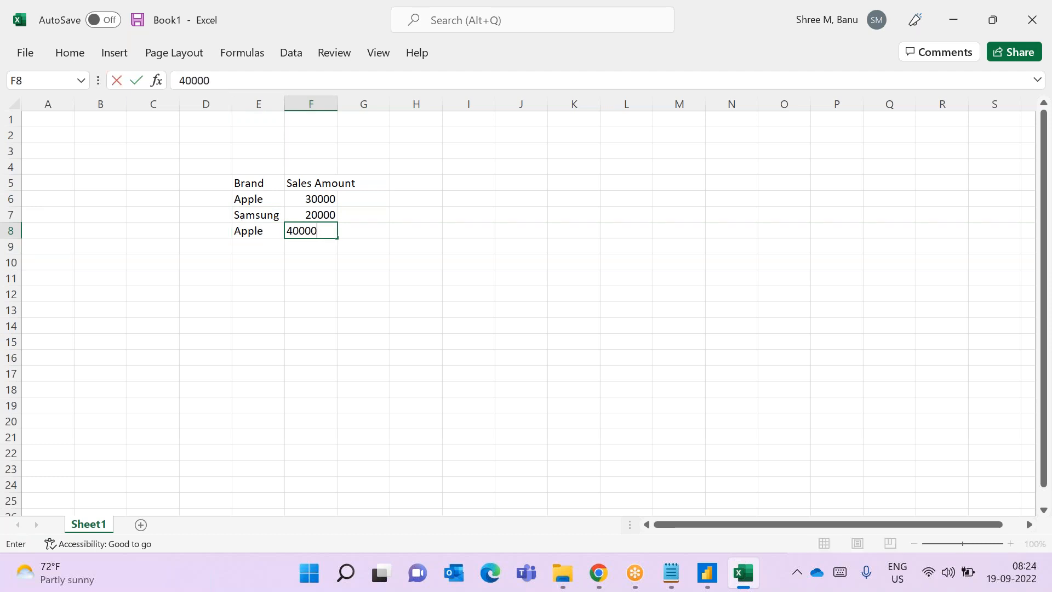
- Add a fourth data row with Redmi in E9 and 5000 in F9
left_click(253, 246)
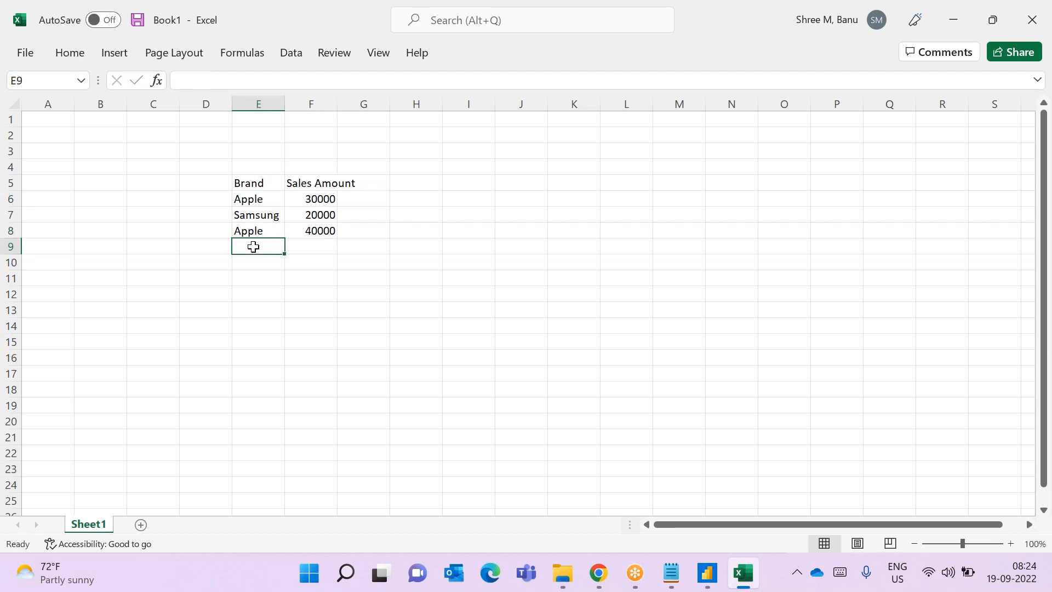
type("Vi")
key("BackSpace")
key("BackSpace")
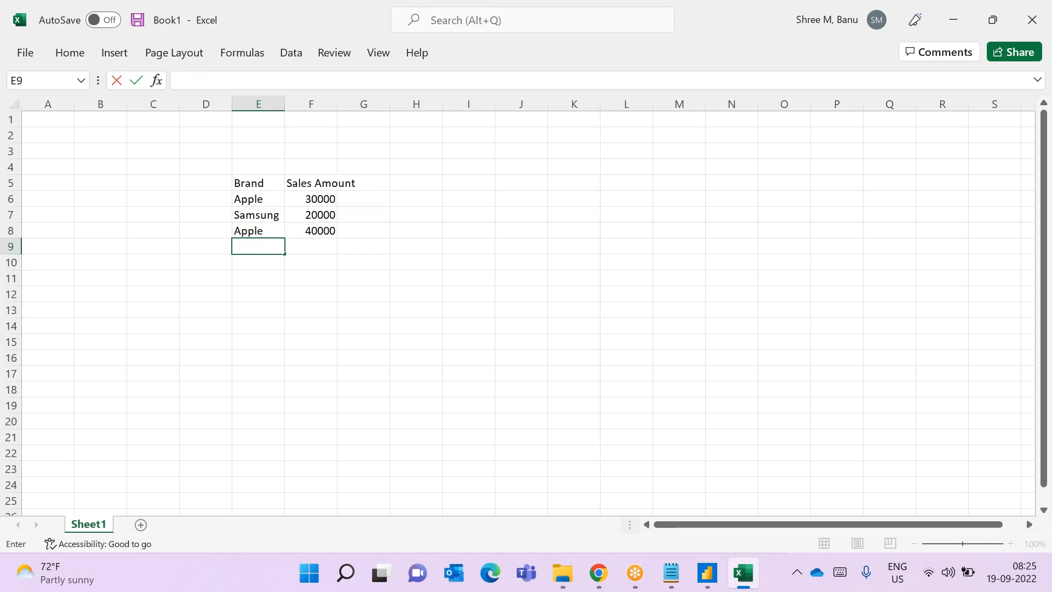
type("M")
key("BackSpace")
type("Redmi")
left_click(310, 247)
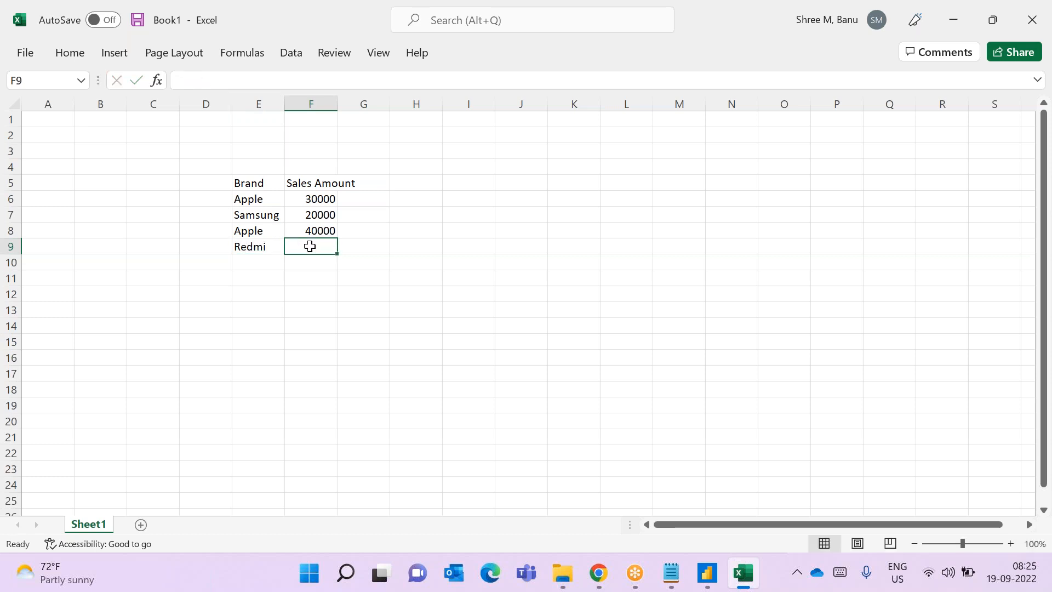
type("5000")
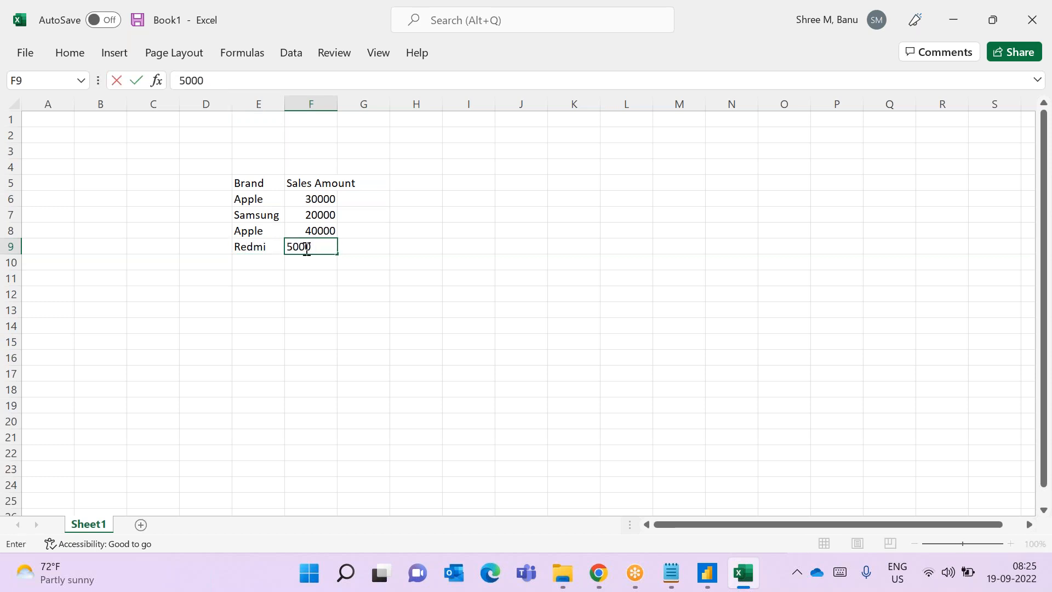
- Add the last two data rows: Samsung with 10000 in E10:F10 and Vivo with 150000 in E11:F11
left_click(265, 263)
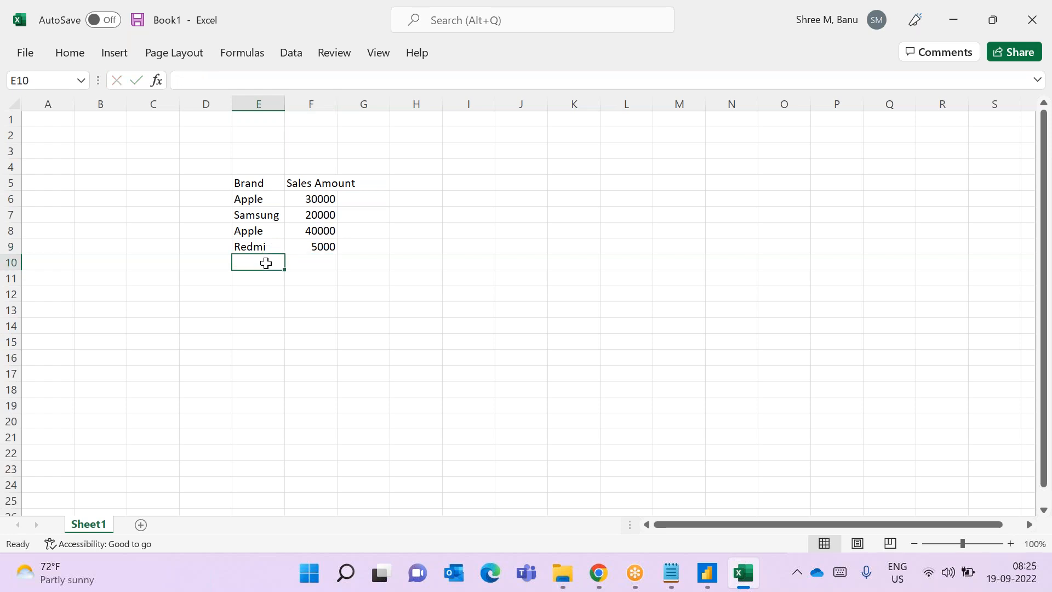
type("Samsung")
left_click(315, 259)
type("10000")
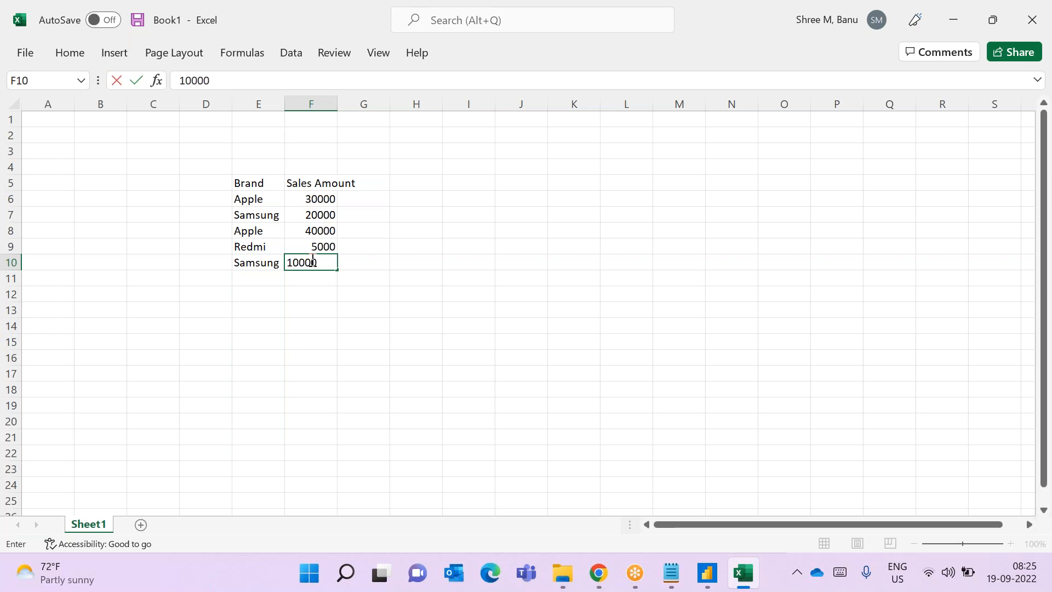
left_click(259, 283)
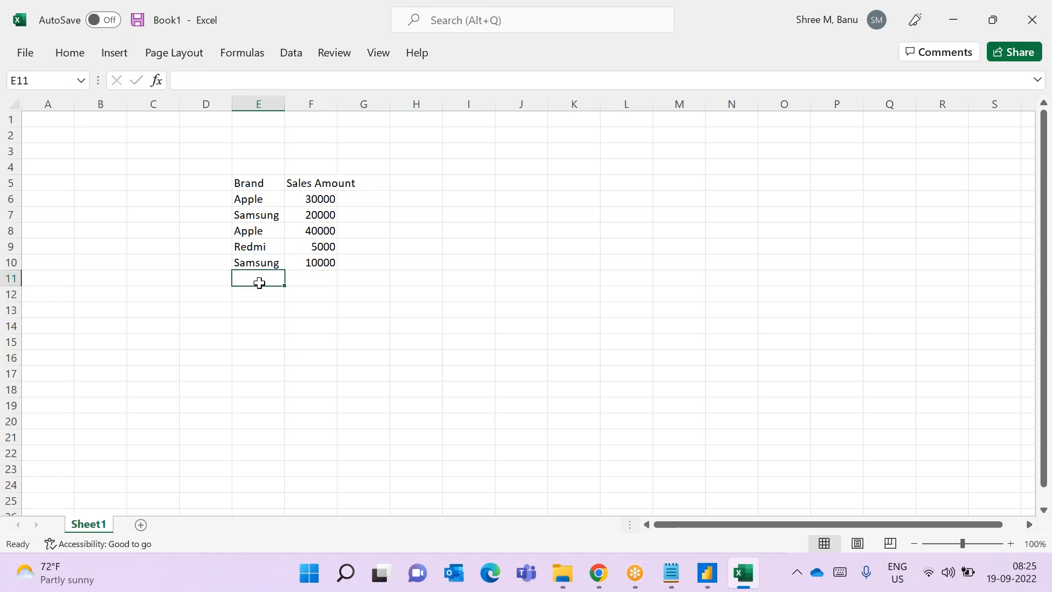
type("Vivo")
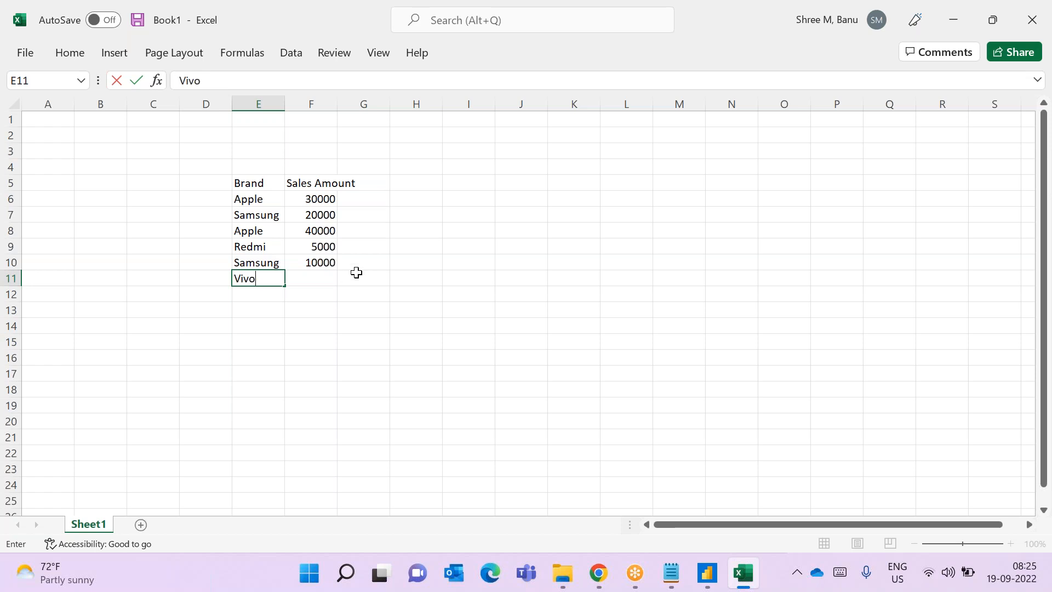
left_click(322, 277)
type("150000")
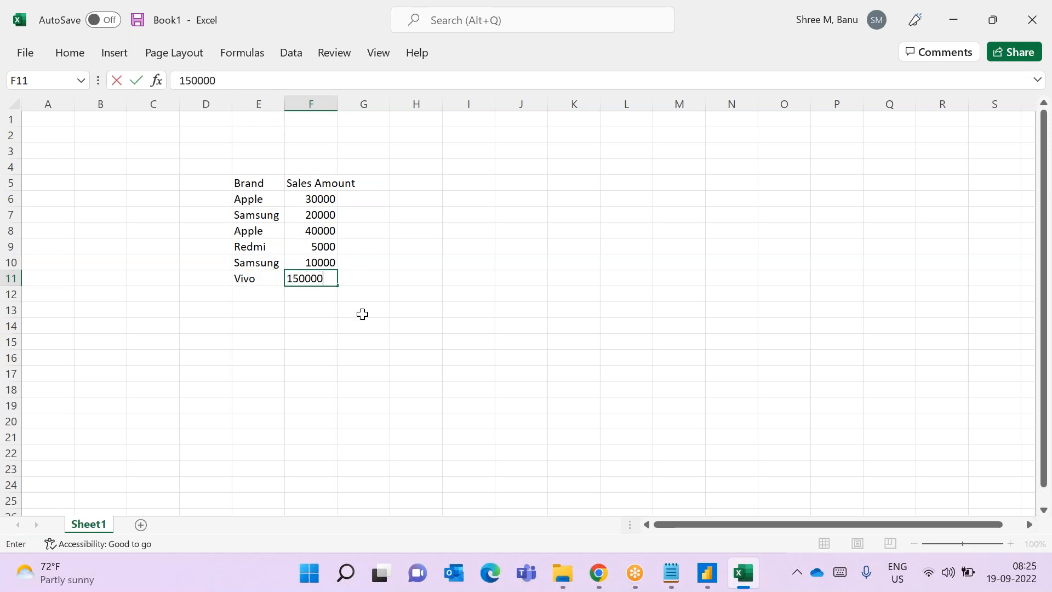
left_click(385, 339)
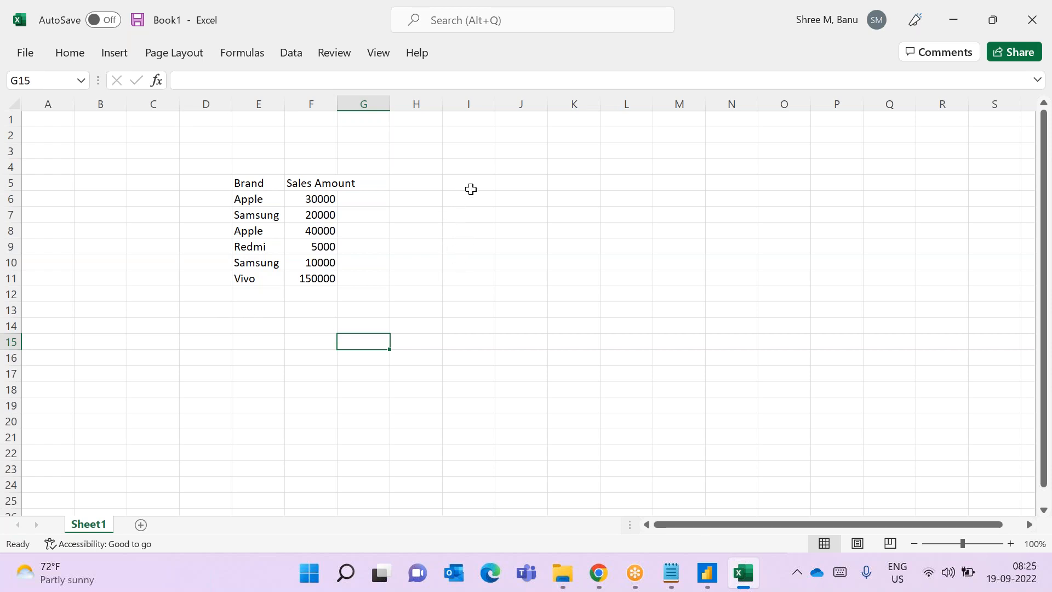
- Start a summary table with the headers Brand in I5 and Sales Amount in J5
left_click(466, 184)
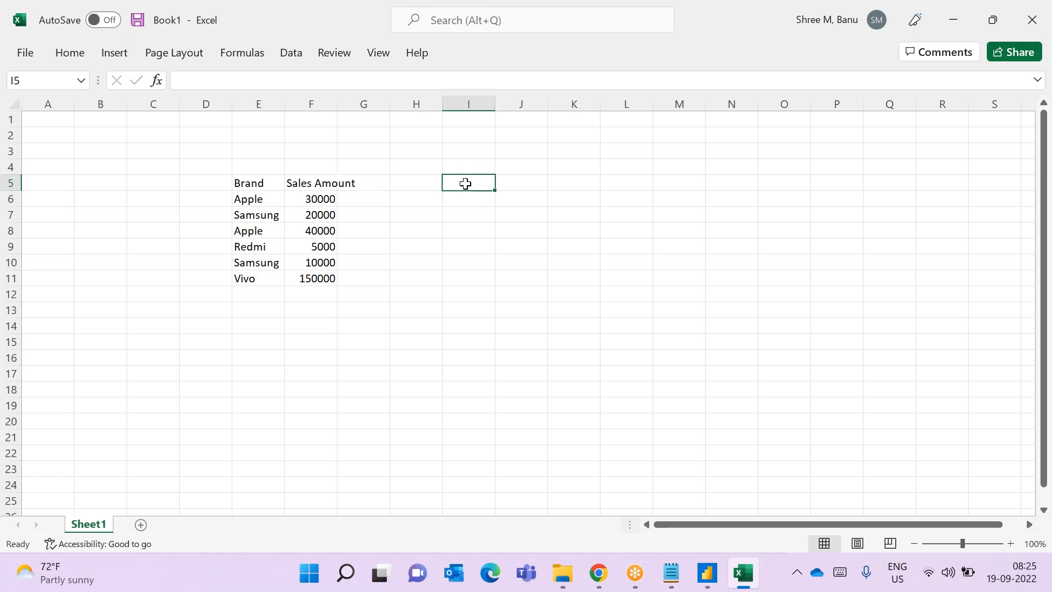
type("Brand")
key("Tab")
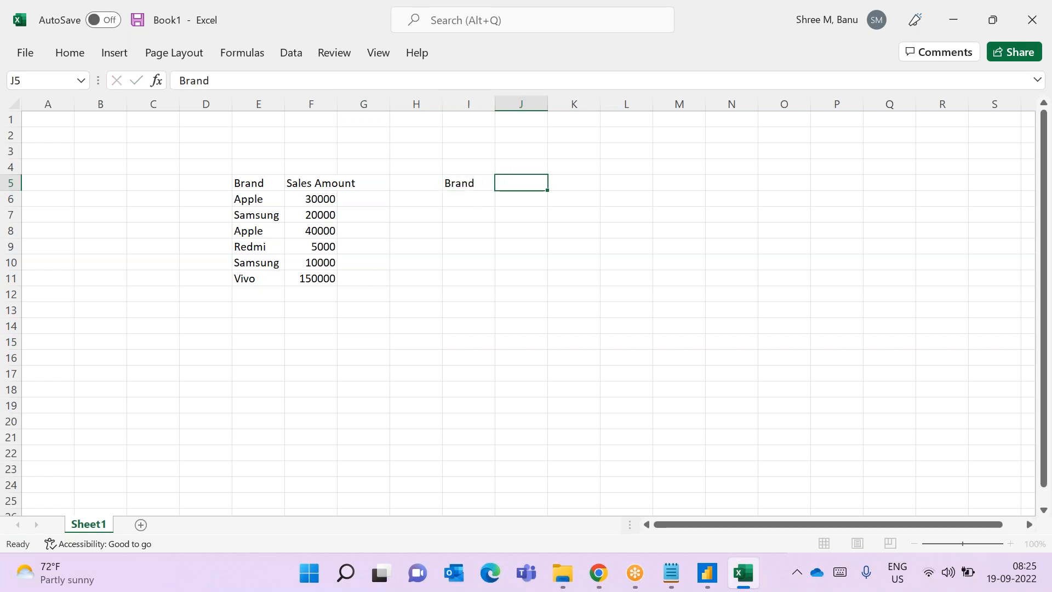
type("Sales Amount")
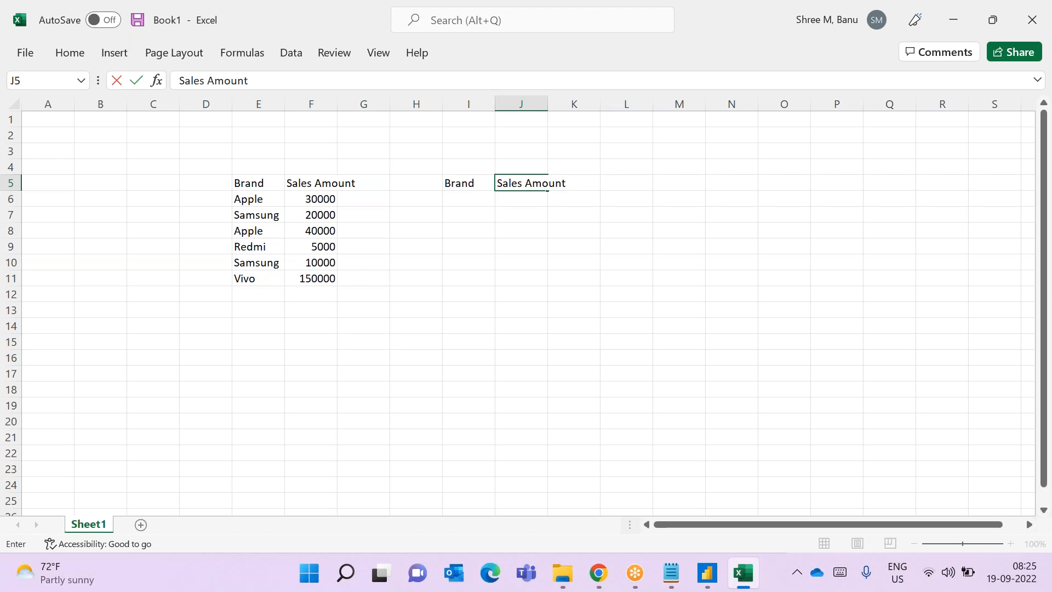
- Fill the first summary row with Apple in I6 and its combined sales of 70000 in J6
left_click(467, 203)
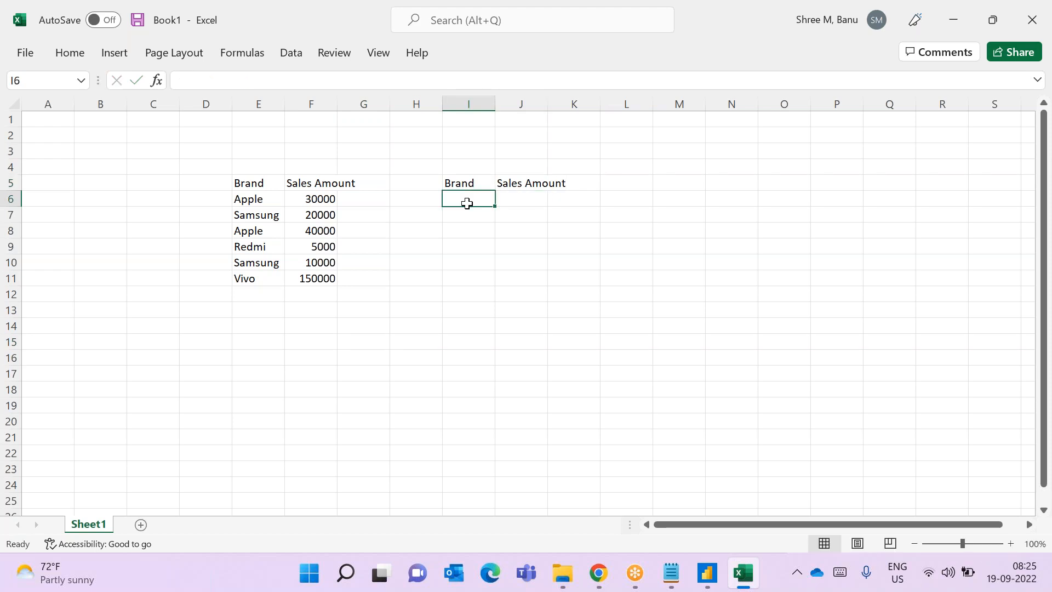
type("Apple")
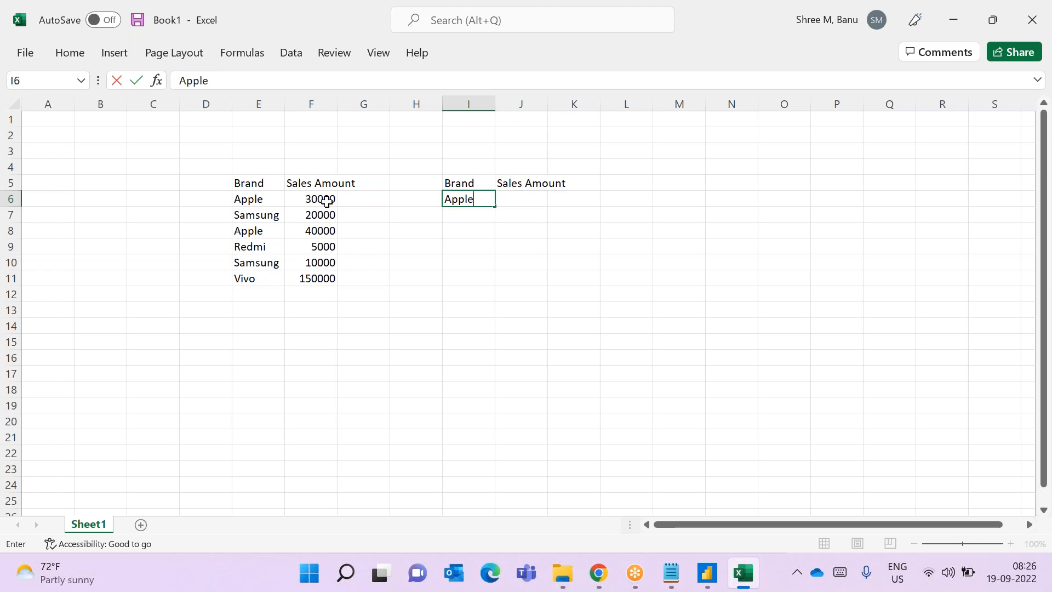
left_click(501, 218)
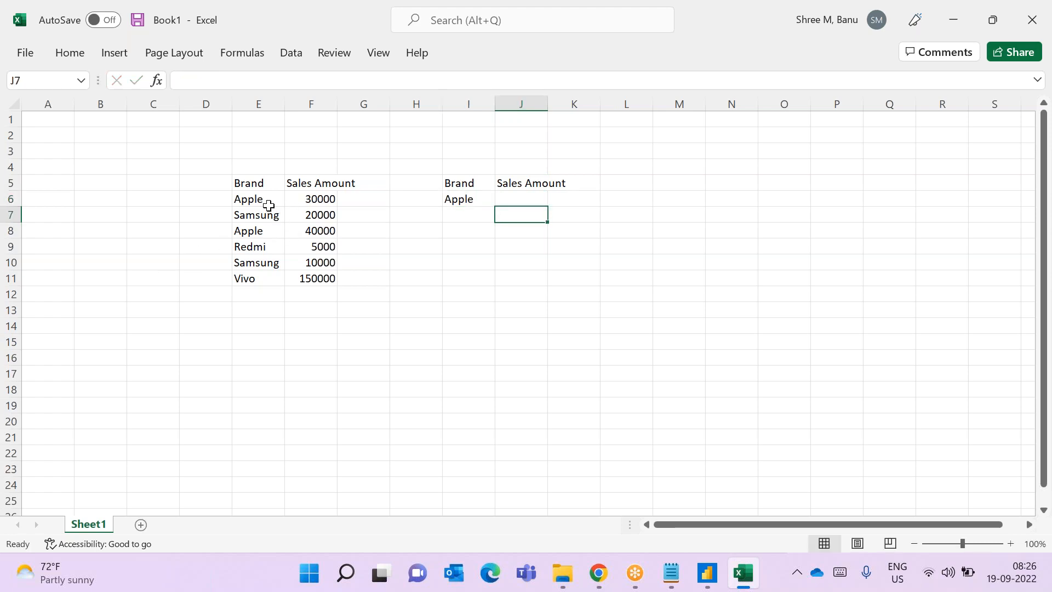
left_click(295, 199)
left_click(300, 234)
left_click(525, 184)
left_click(525, 201)
type("70000")
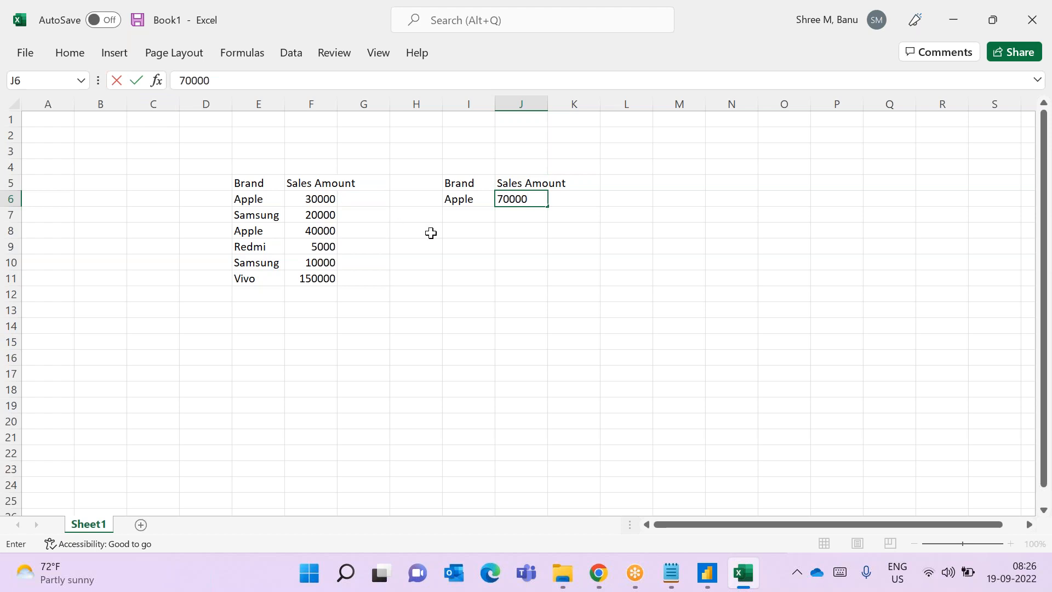
- Add summary rows for Samsung with 30000 in I7:J7 and Redmi with 5000 in I8:J8
left_click(454, 212)
type("Samsung")
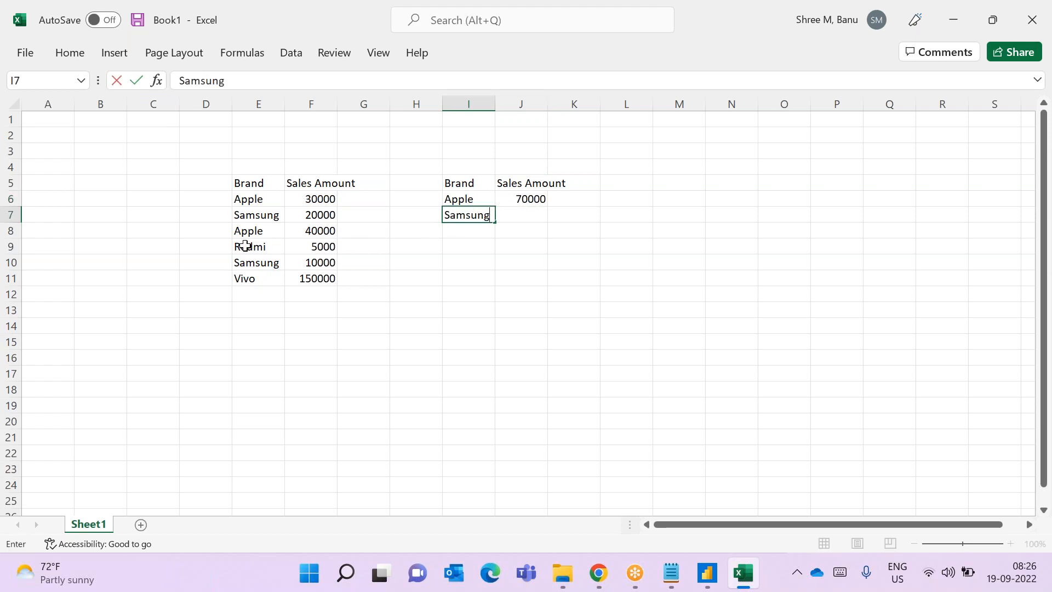
left_click(523, 214)
type("30000")
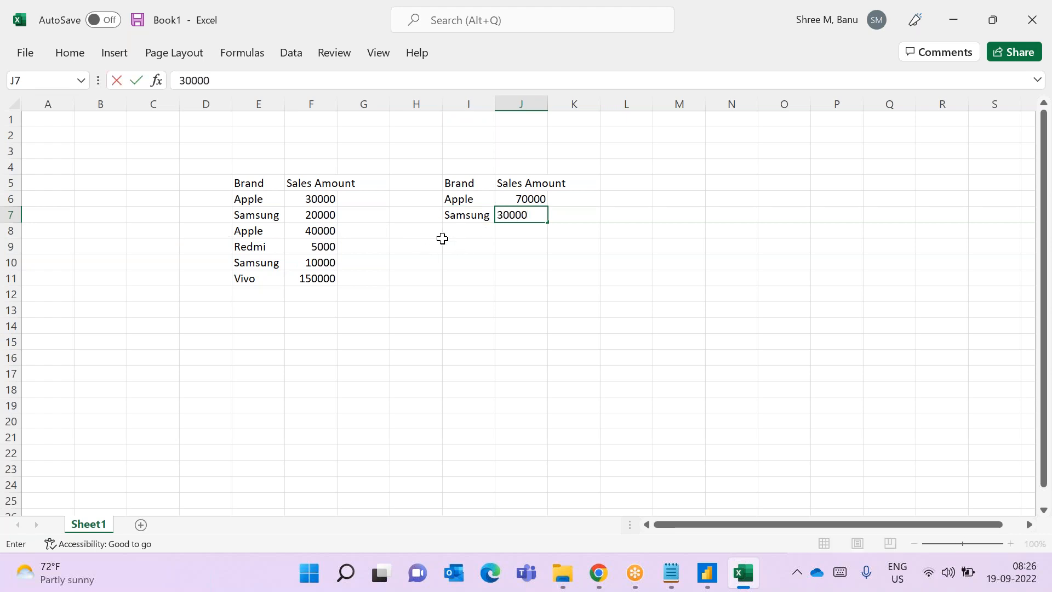
left_click(456, 229)
type("Redmi")
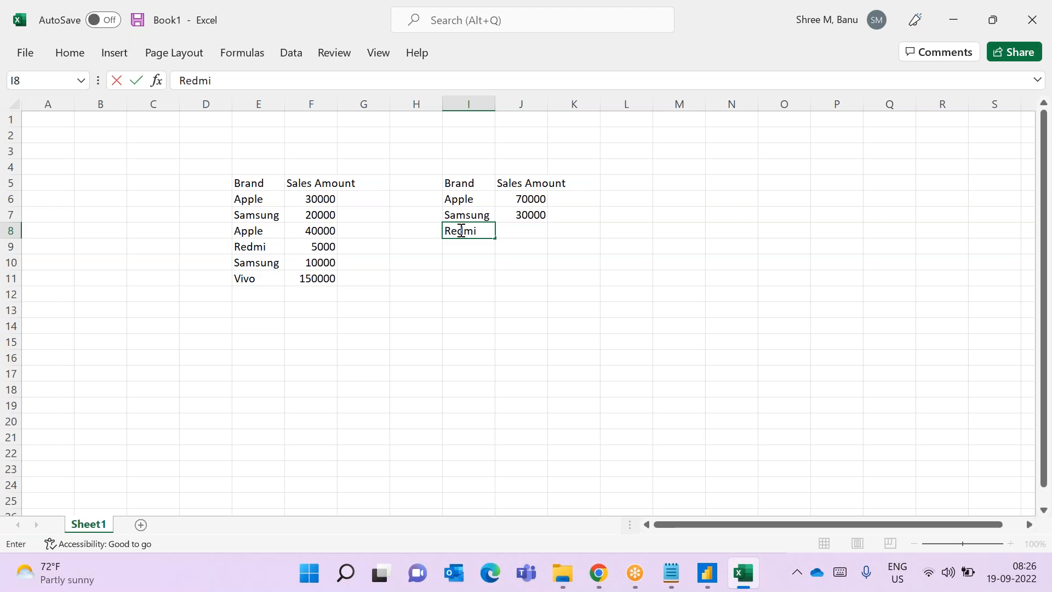
left_click(511, 230)
type("5000")
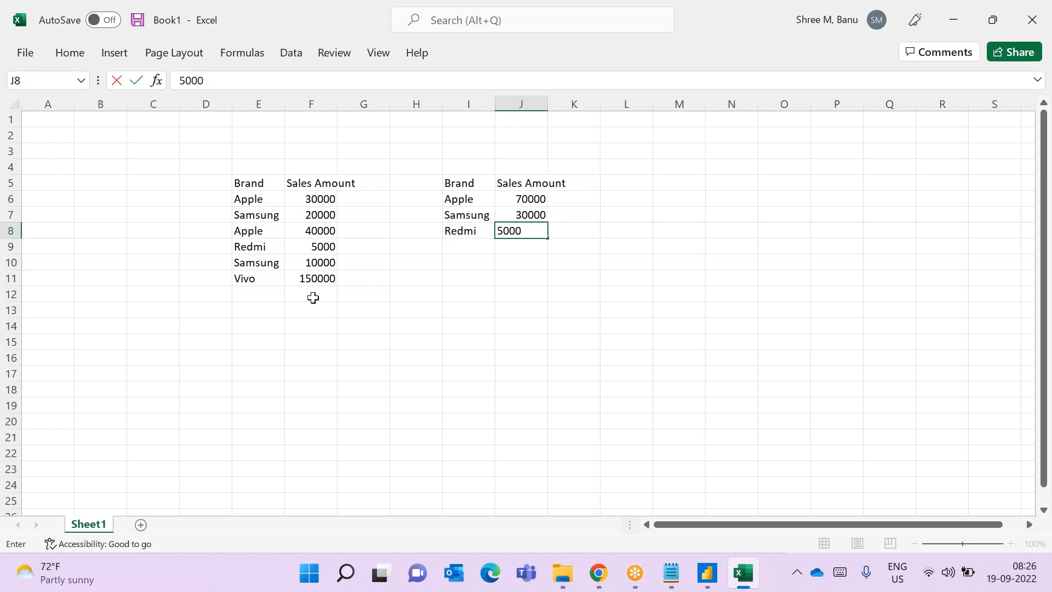
- Add the final summary row with Vivo in I9 and 150000 in J9
left_click(446, 247)
type("Vivo")
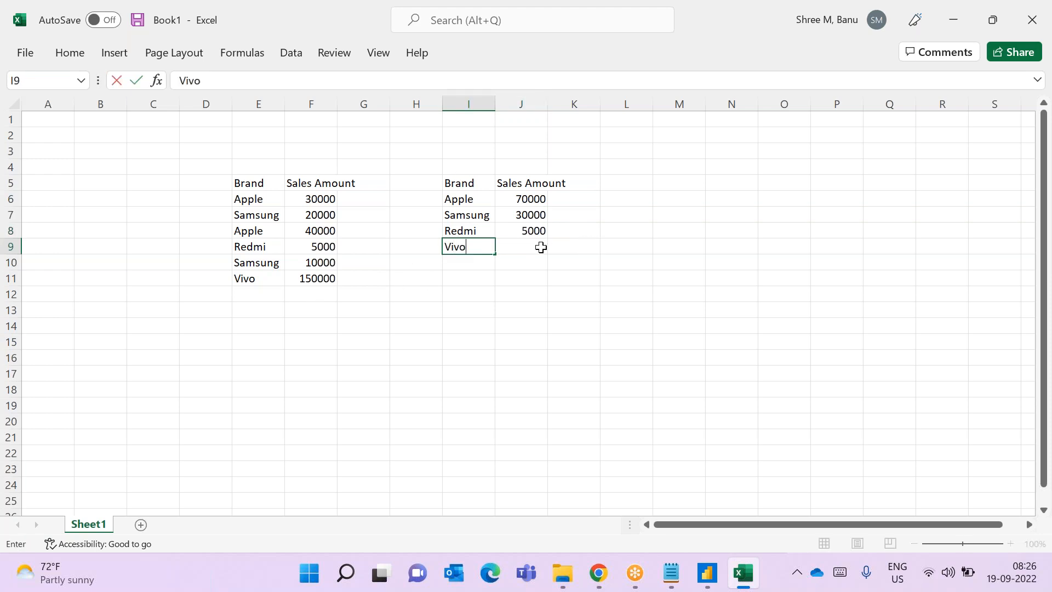
left_click(541, 248)
type("150000")
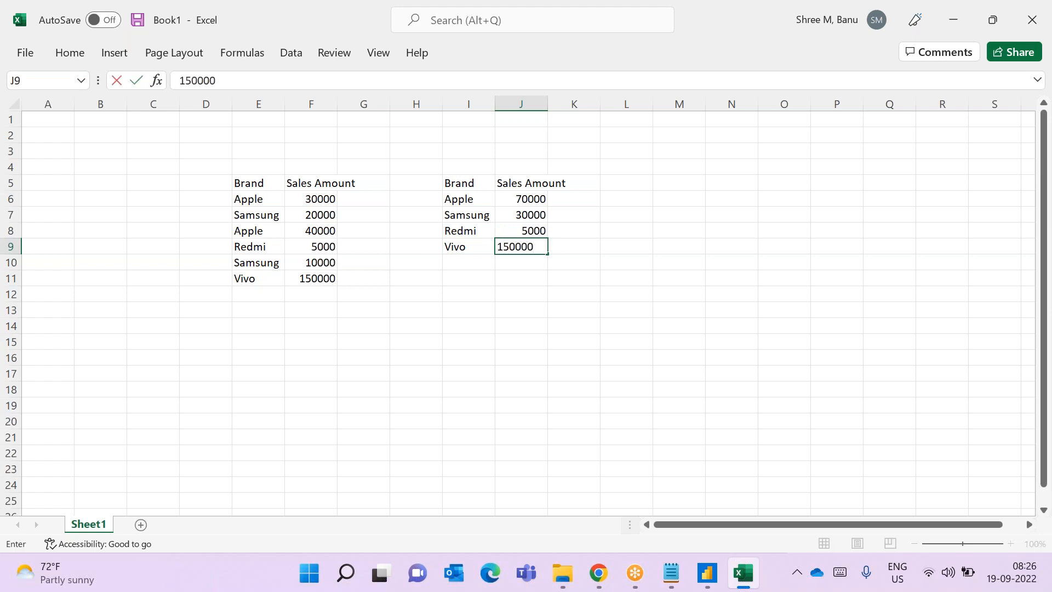
left_click(566, 308)
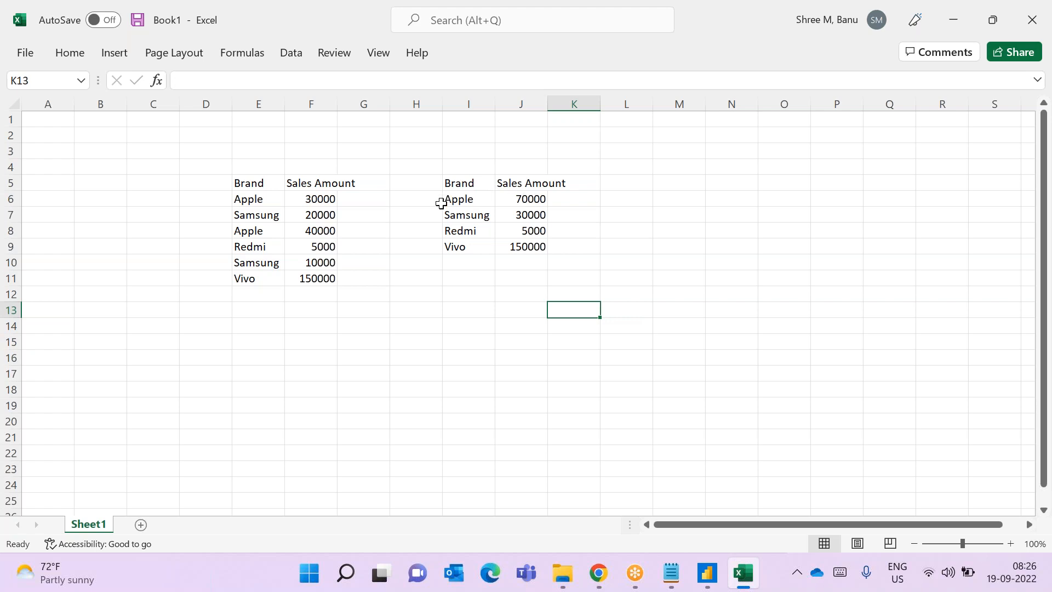
- Try to total the summary amounts in J10 with a plain reference to J6:J9, and undo it
left_click(521, 261)
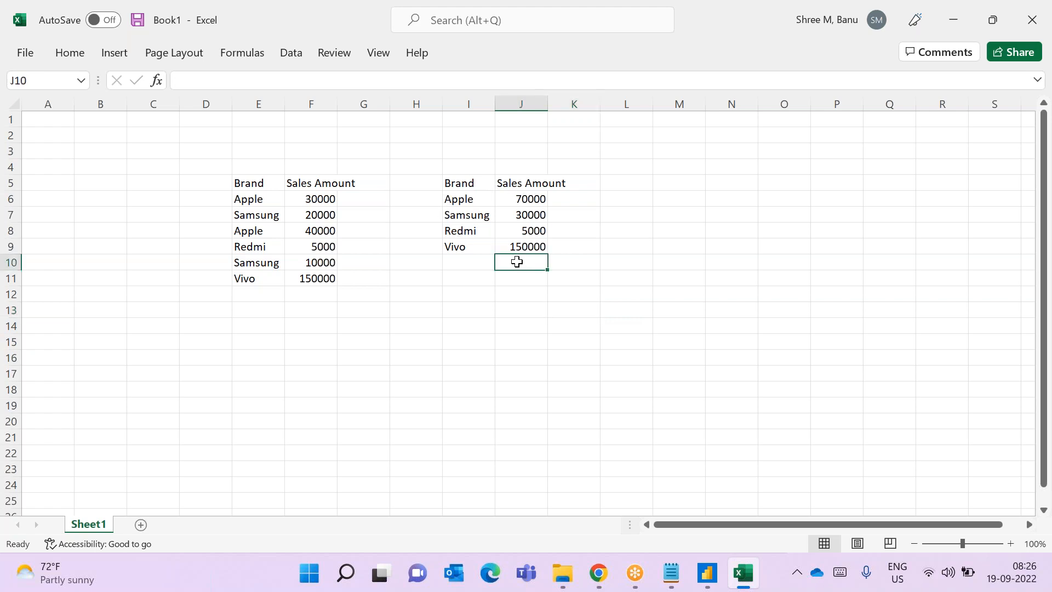
type("=")
left_click_drag(527, 199, 535, 239)
key("Return")
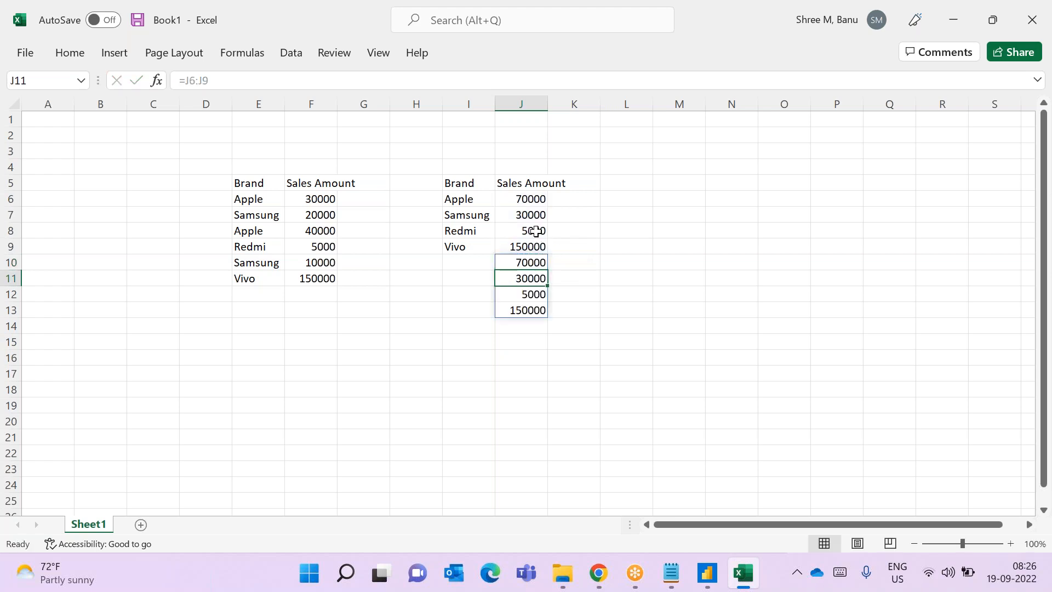
key("ctrl+z")
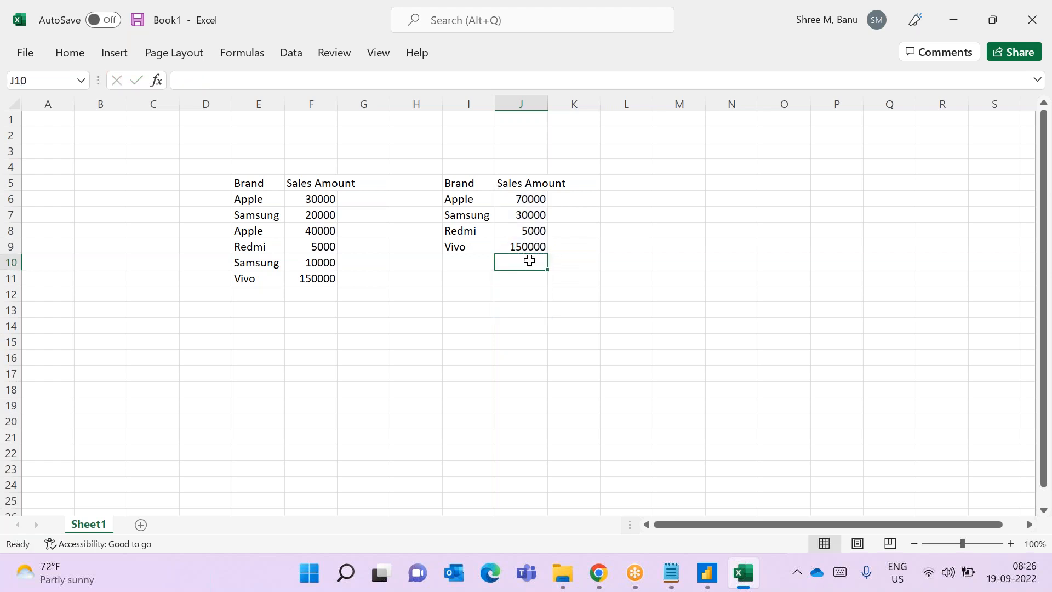
- Total the summary sales amounts in J10 with the formula =sum(J6:J9)
left_click(287, 82)
type("=sum(")
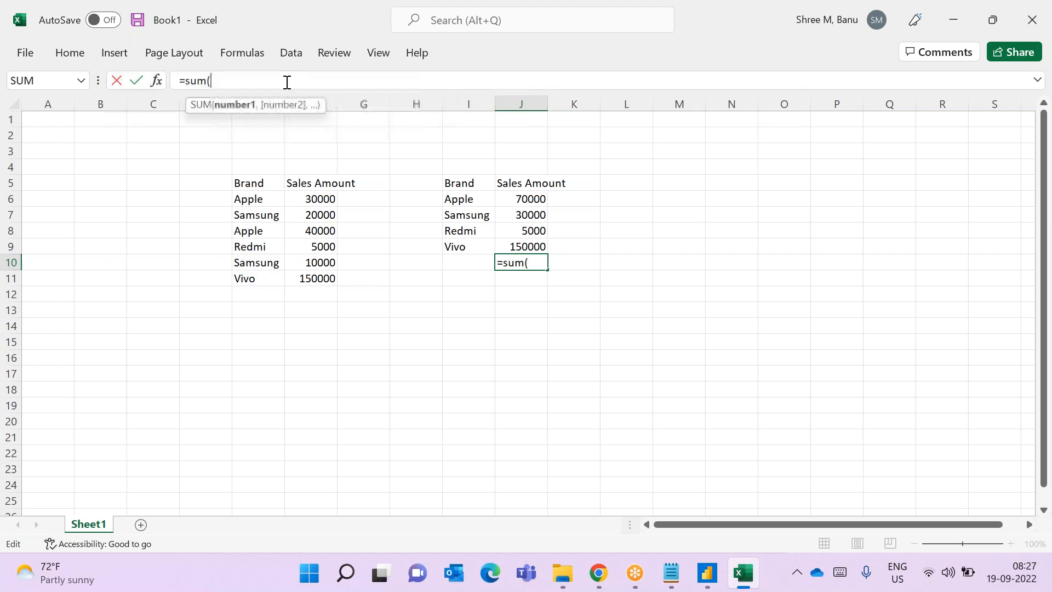
left_click(539, 200)
left_click_drag(538, 200, 539, 241)
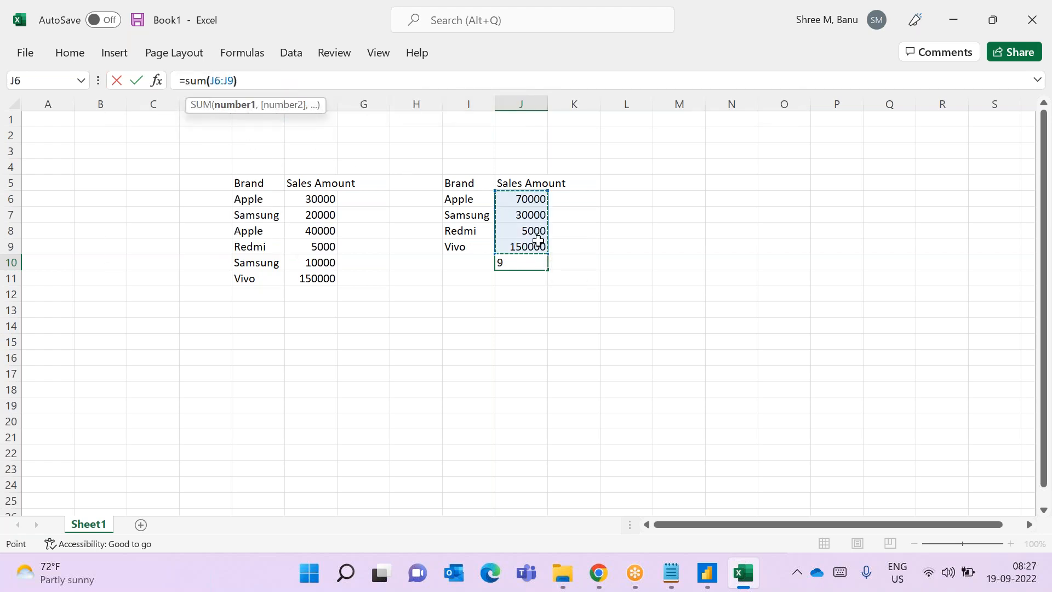
type(")")
key("Return")
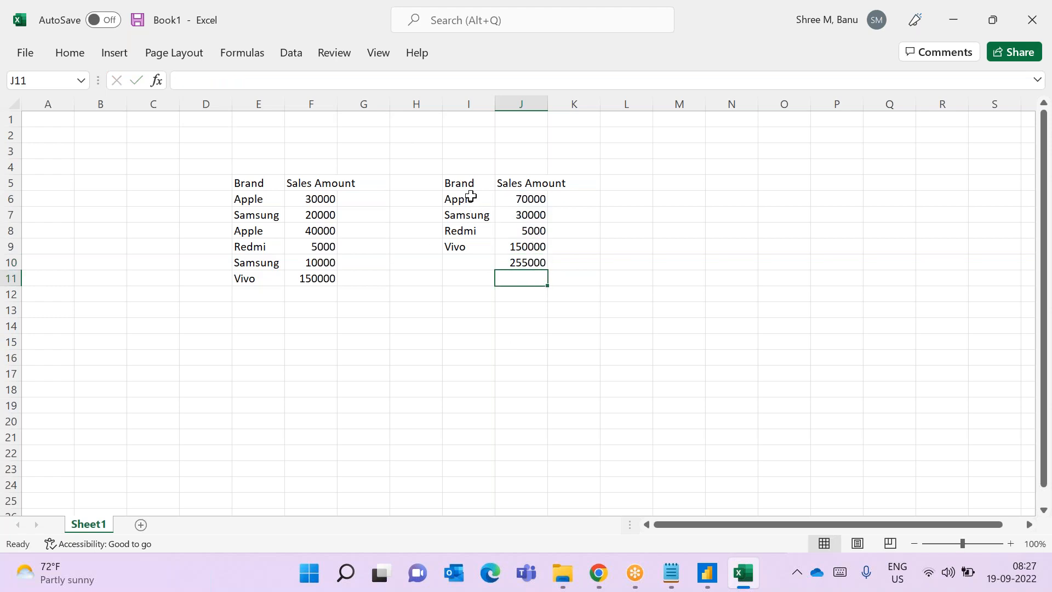
left_click(470, 202)
left_click(471, 225)
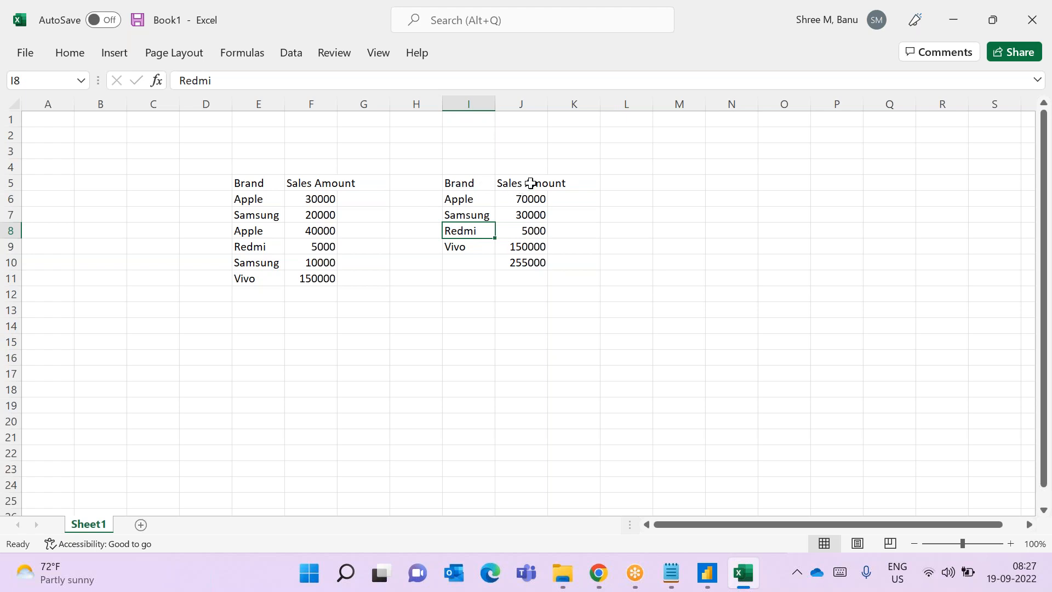
left_click(315, 201)
left_click(311, 241)
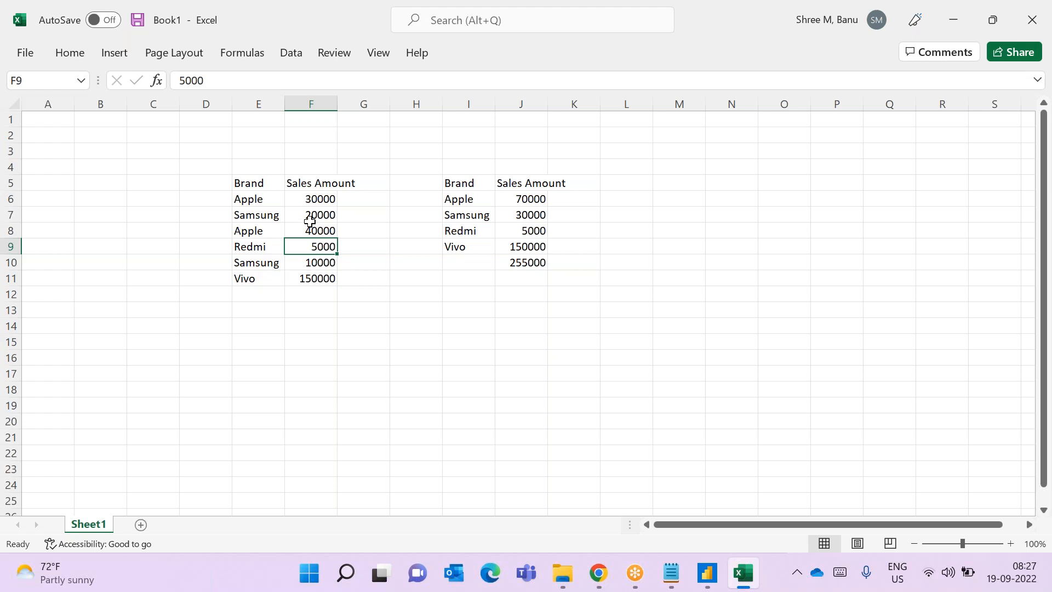
left_click(320, 198)
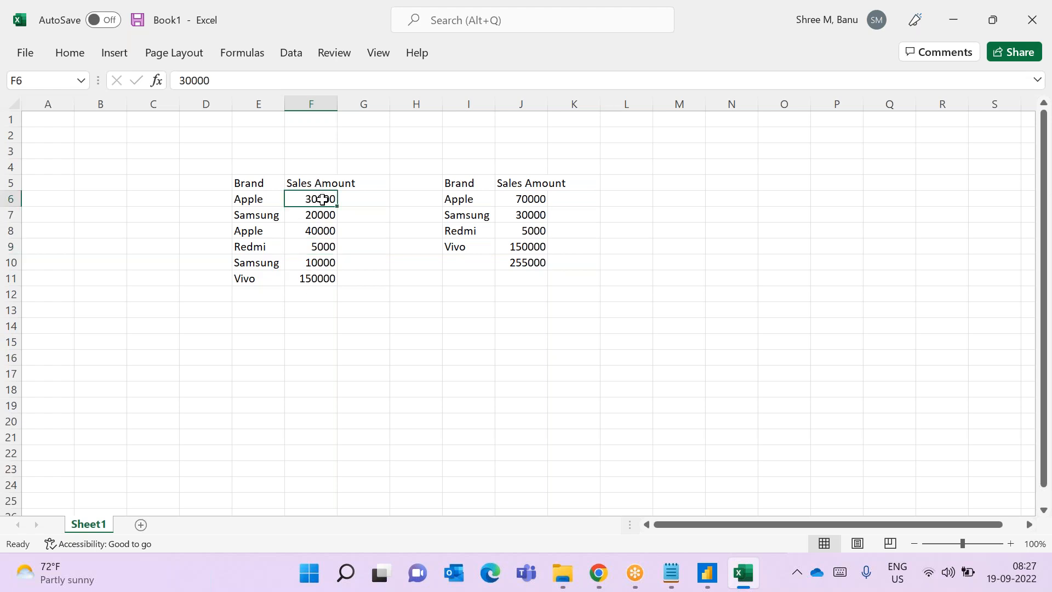
left_click(311, 241)
left_click_drag(505, 185, 520, 263)
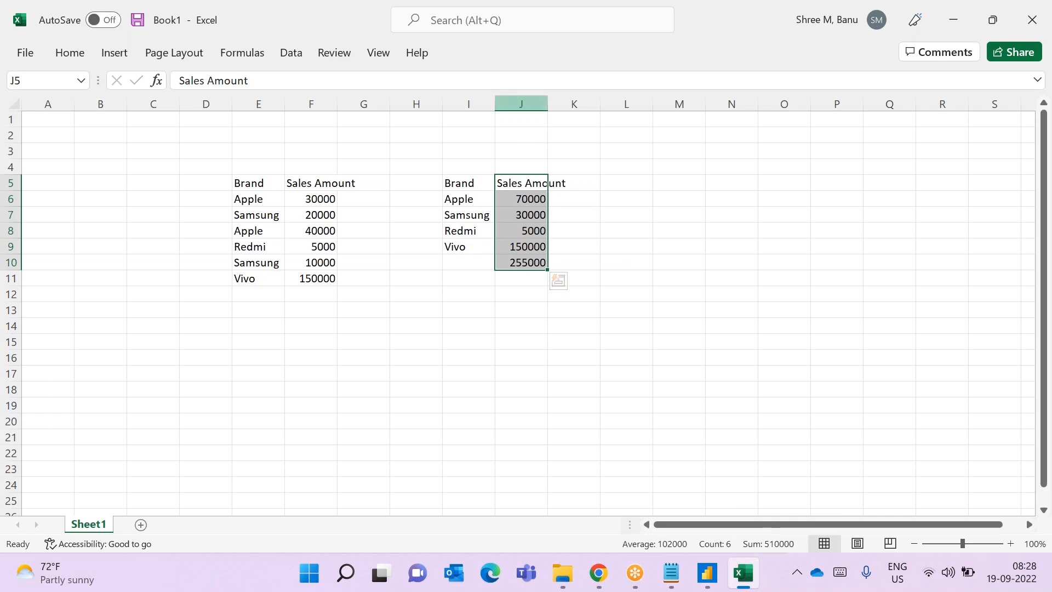
left_click(533, 197)
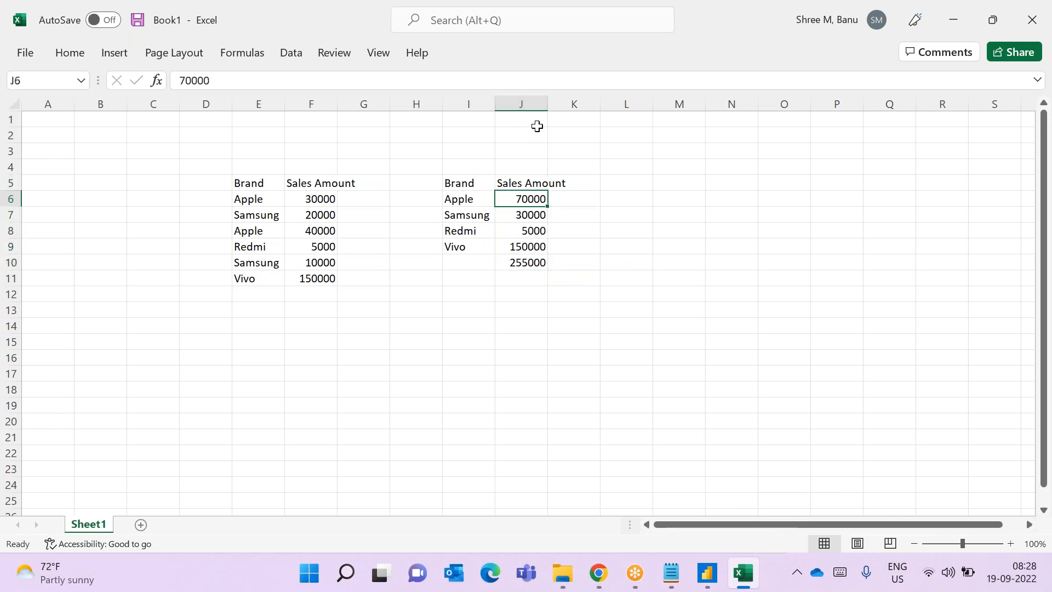
- Fit the width of column J to the Sales Amount heading of the summary table
left_click_drag(546, 106, 547, 108)
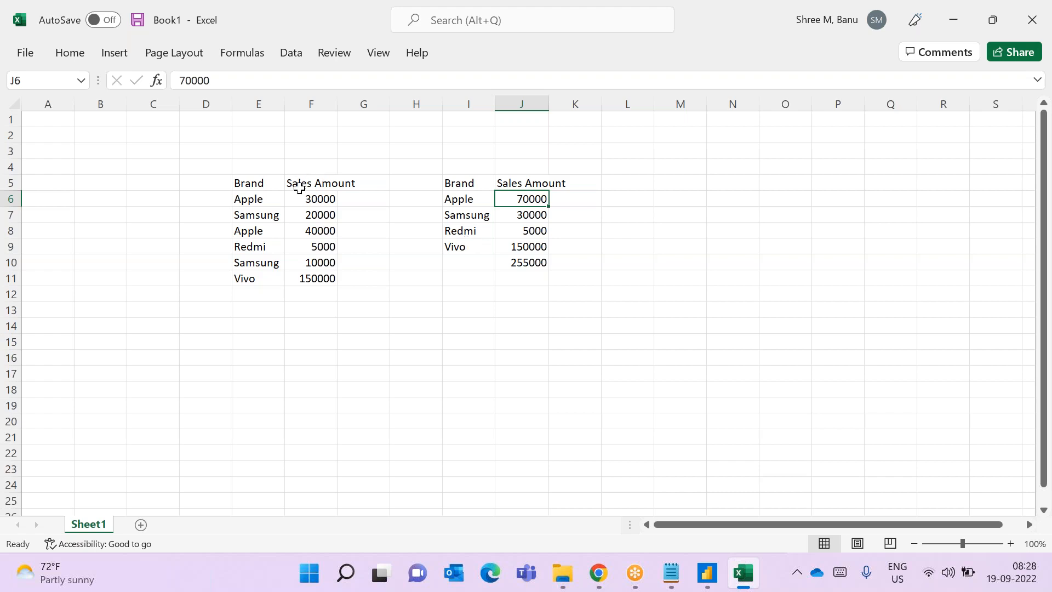
left_click_drag(471, 185, 539, 264)
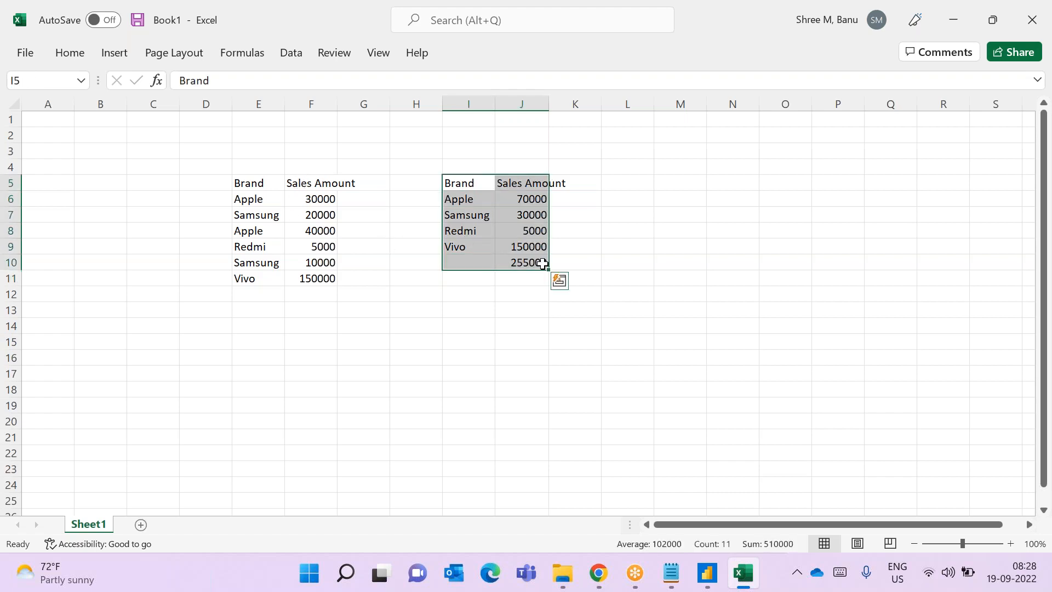
left_click(564, 336)
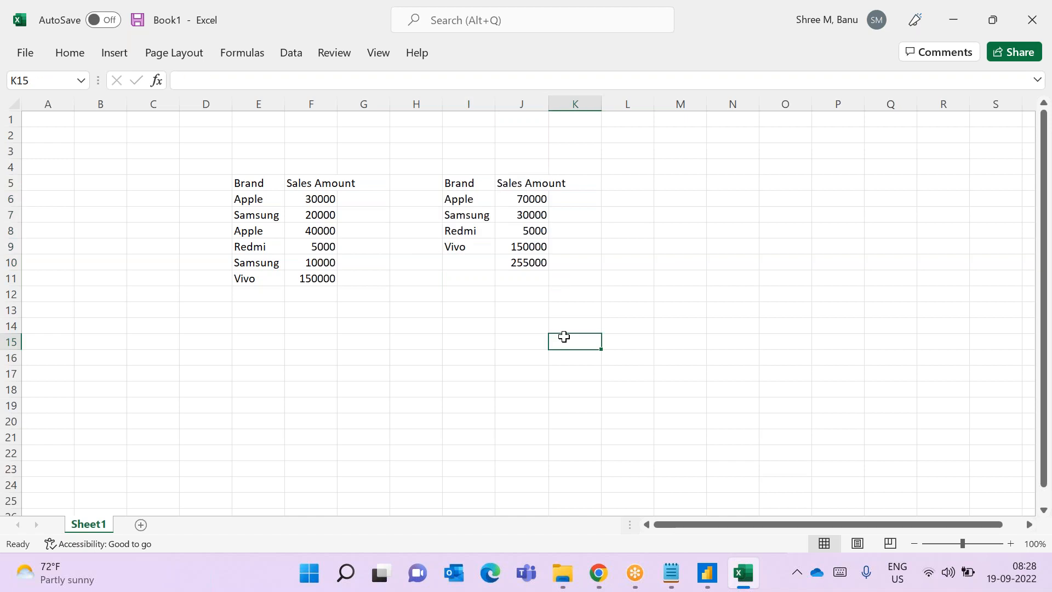
double_click(548, 104)
left_click(576, 279)
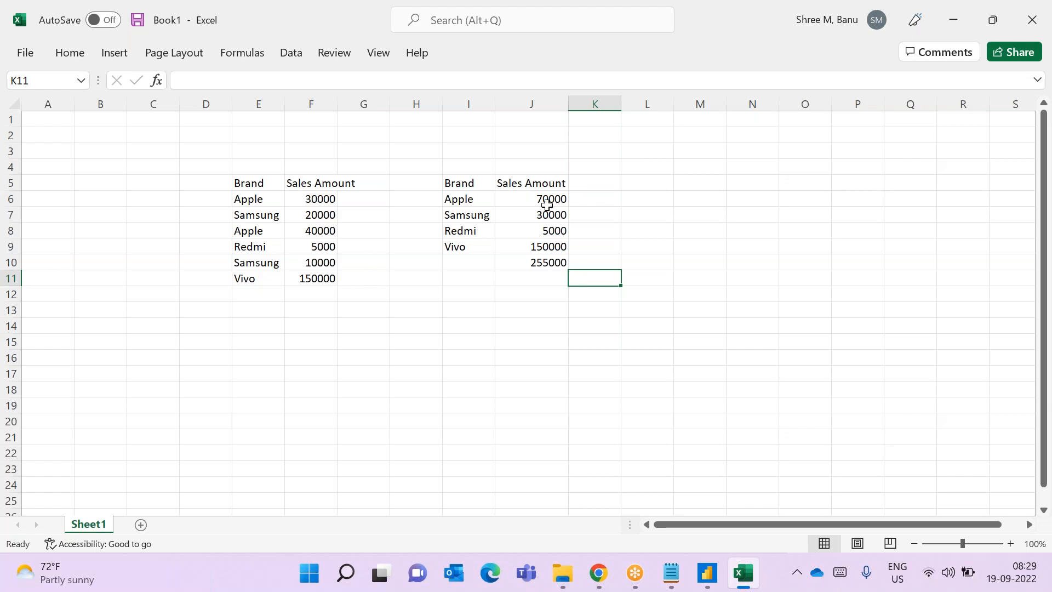
left_click_drag(546, 205, 550, 265)
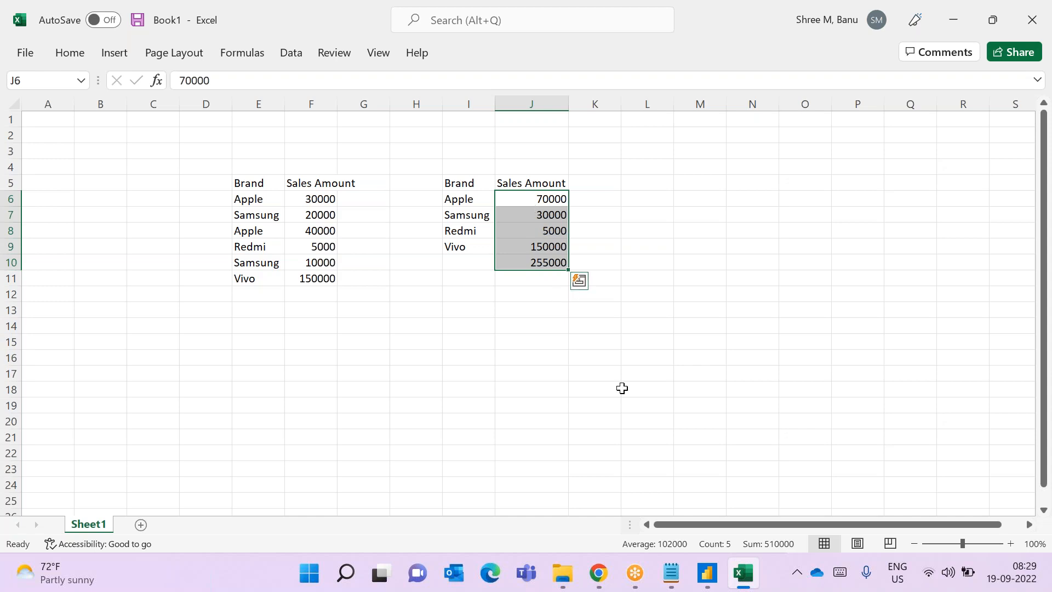
left_click(647, 439)
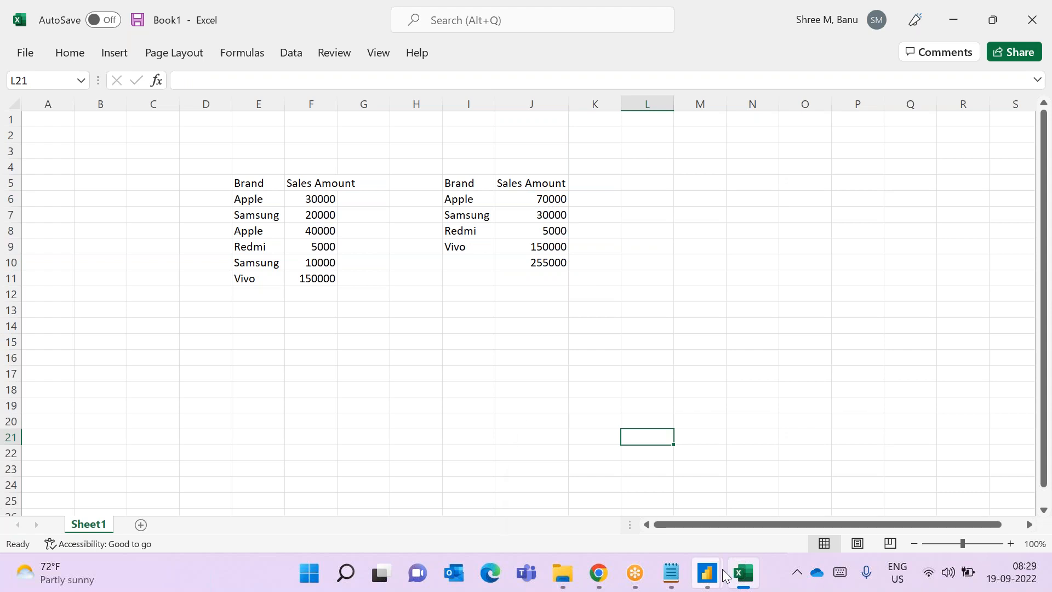
mouse_move(719, 574)
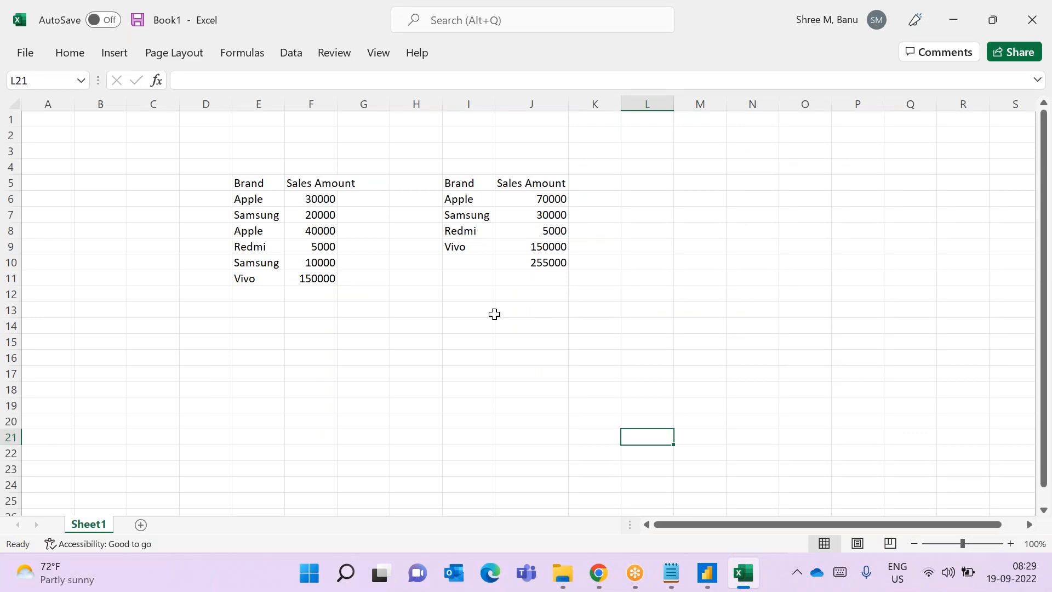
left_click(701, 574)
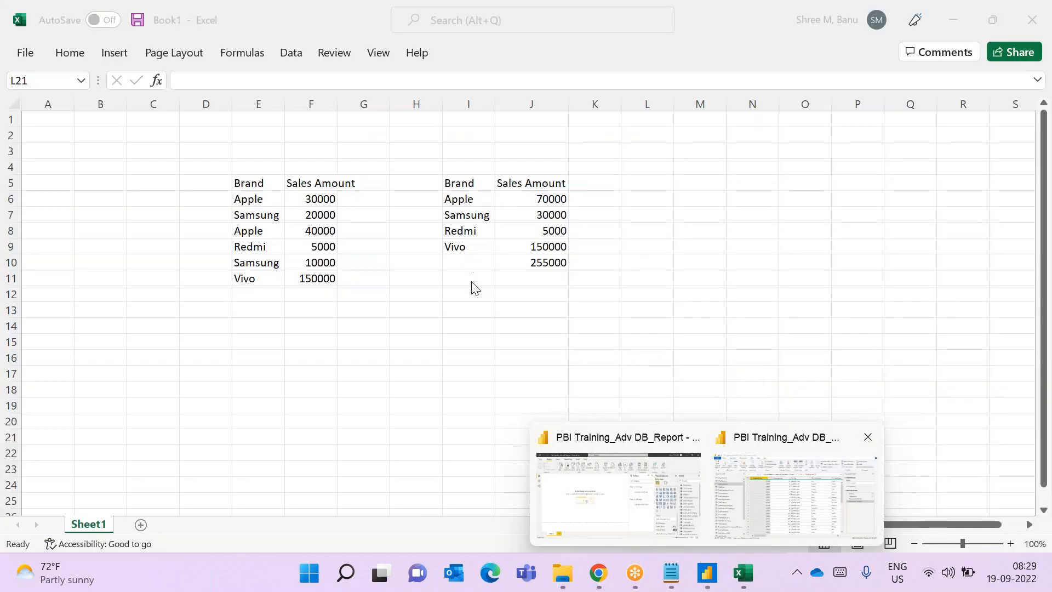
left_click_drag(446, 181, 557, 270)
left_click_drag(263, 181, 304, 278)
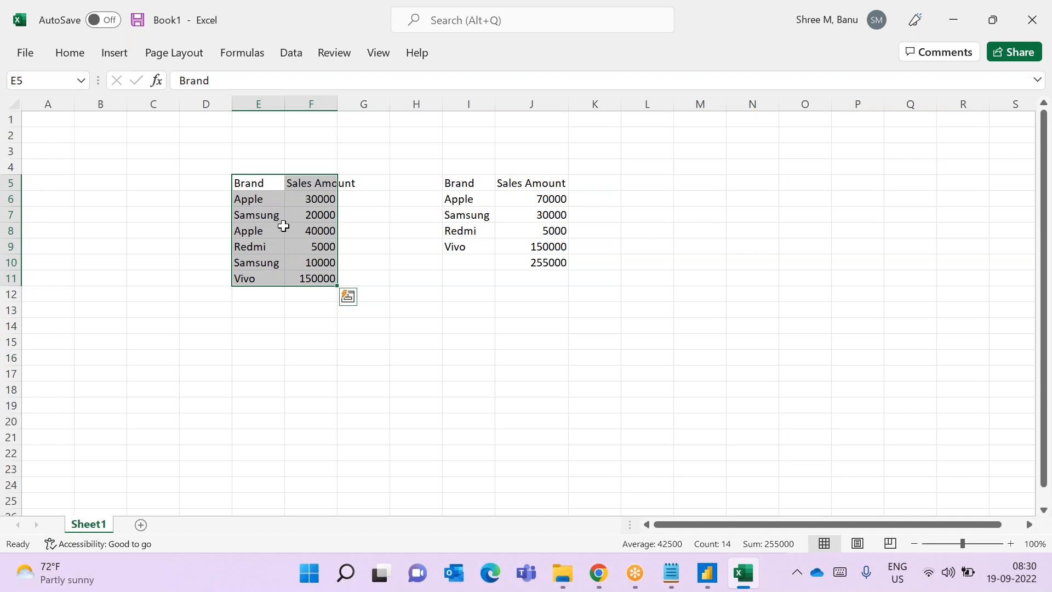
left_click(354, 309)
- Switch to the Power Query Editor window of PBI Training_Adv DB_Report and locate the Gender and YearlyIncome columns in DimCustomer
left_click(707, 573)
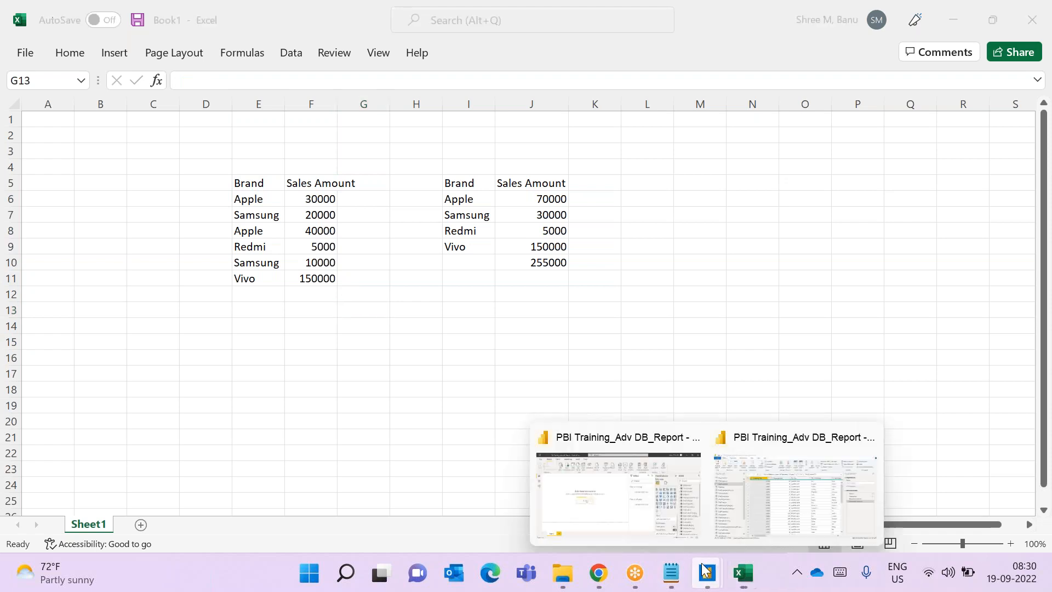
left_click(781, 464)
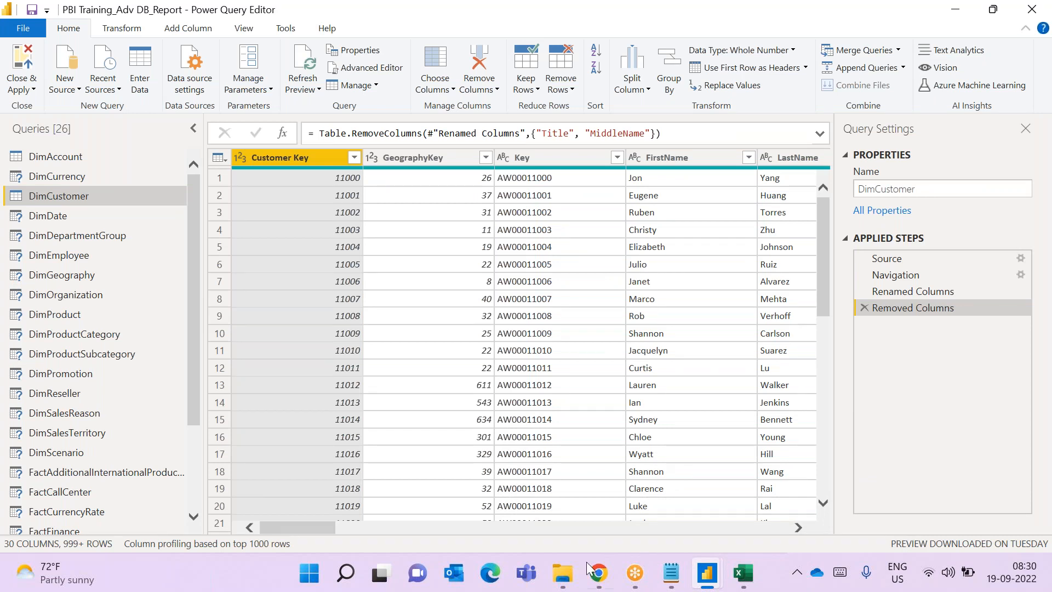
left_click_drag(285, 526, 285, 526)
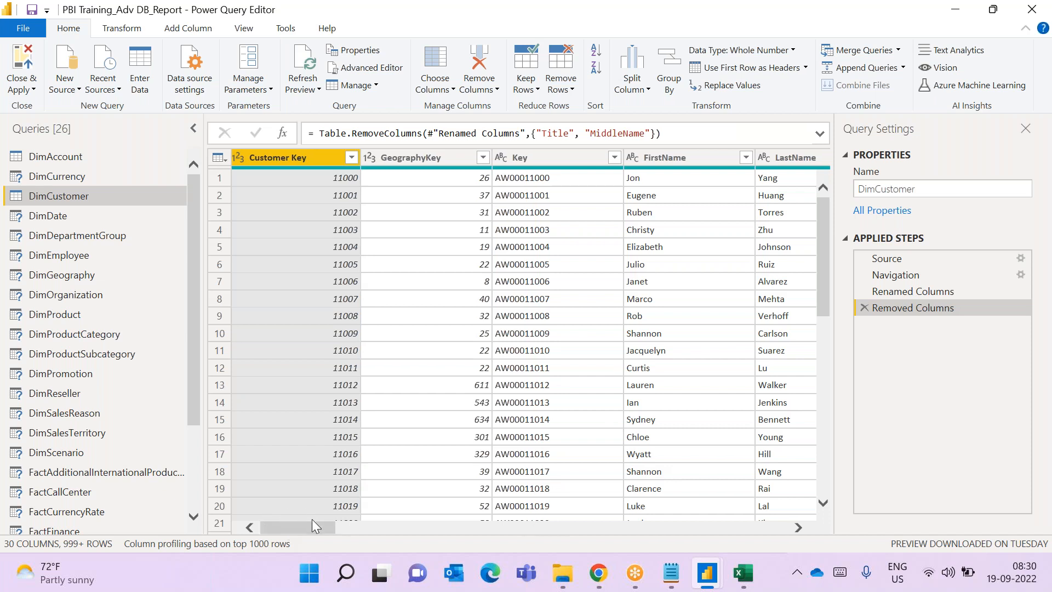
left_click_drag(330, 531, 478, 549)
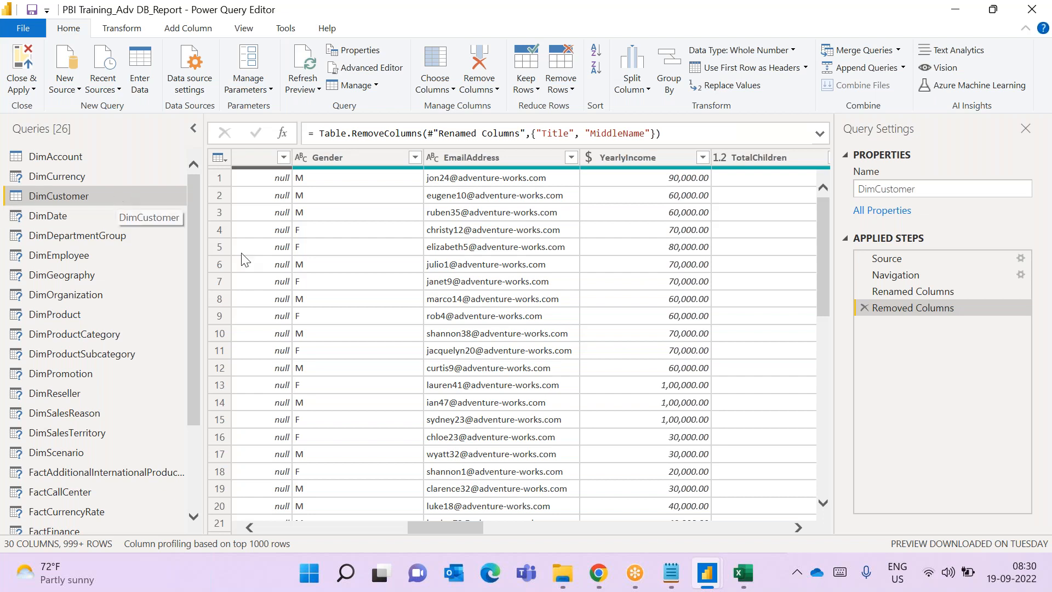
left_click(636, 164)
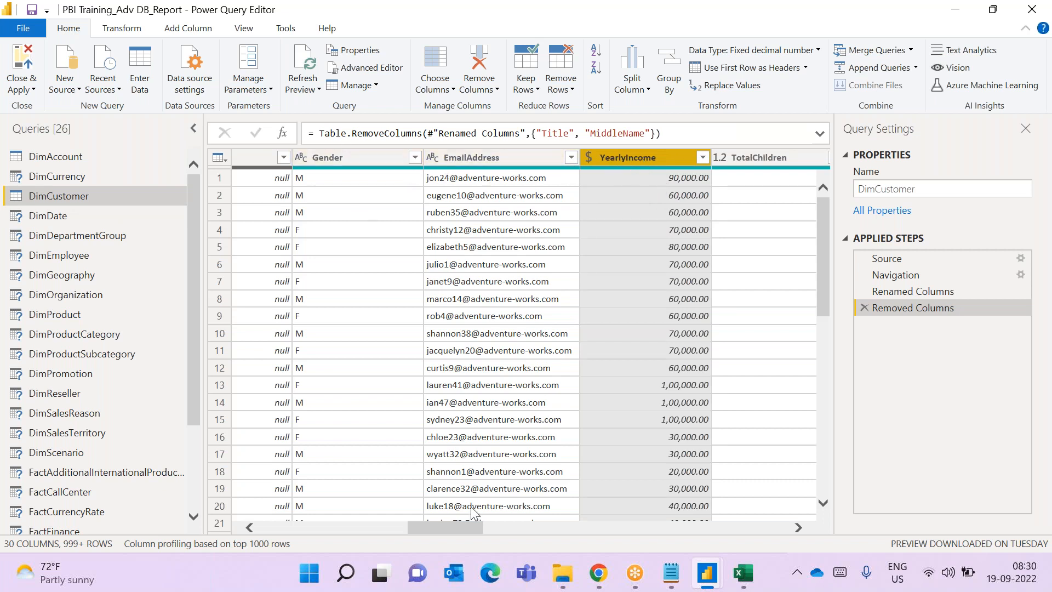
left_click_drag(469, 521, 463, 521)
- Set up a basic Group By on DimCustomer's Gender column with the new column named "Grender wise Yearly Income"
left_click(412, 158)
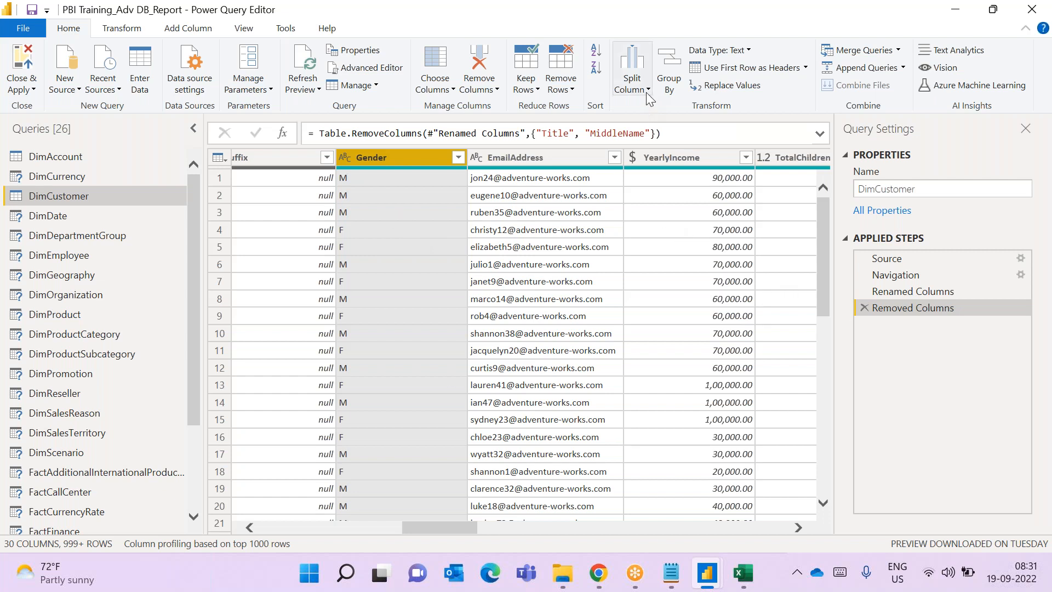
left_click(672, 91)
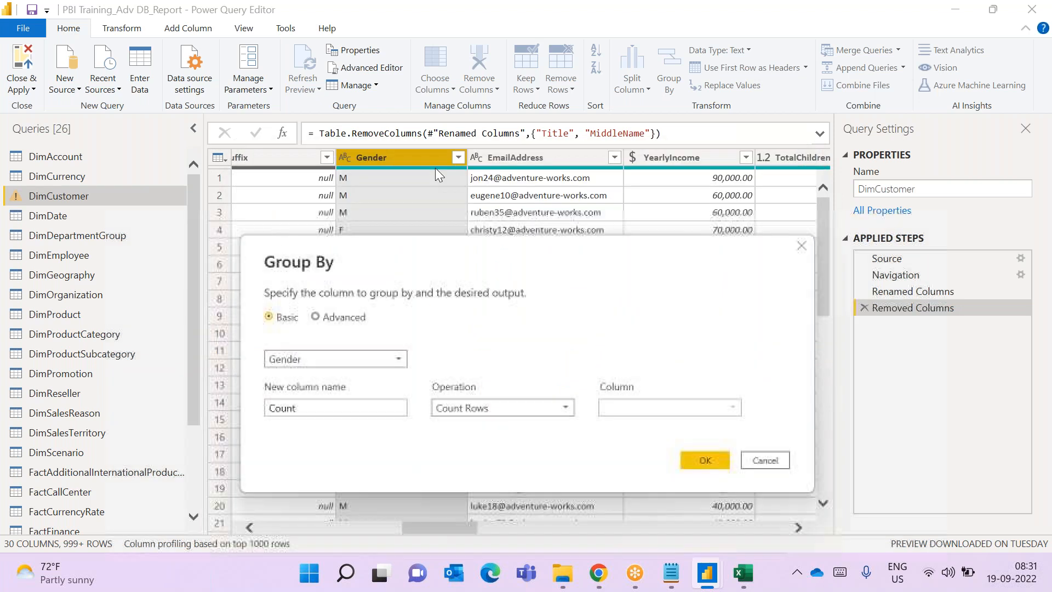
left_click_drag(434, 264, 459, 171)
left_click(424, 269)
left_click(485, 242)
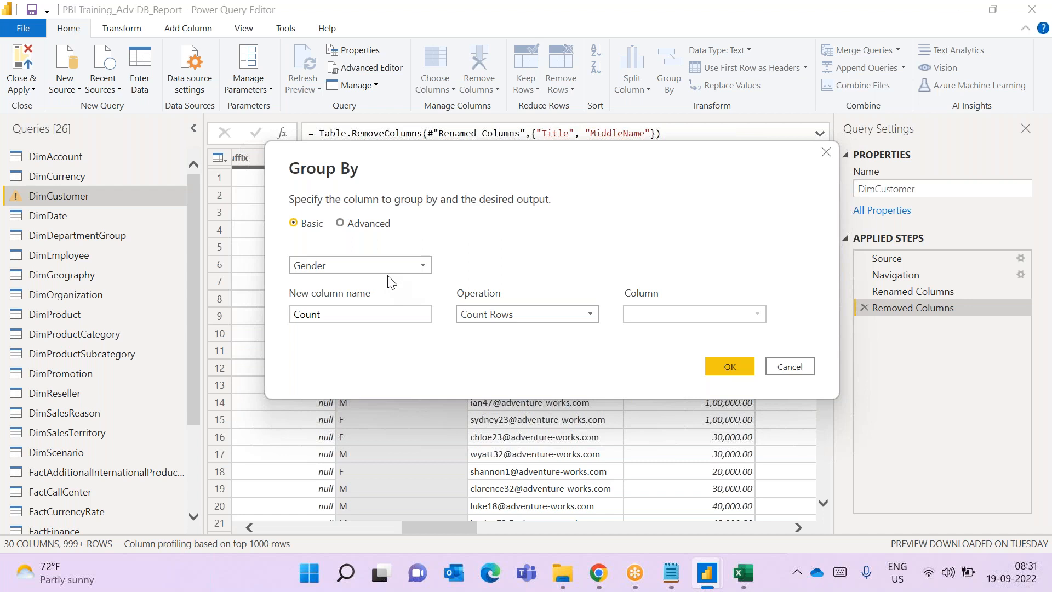
left_click(358, 315)
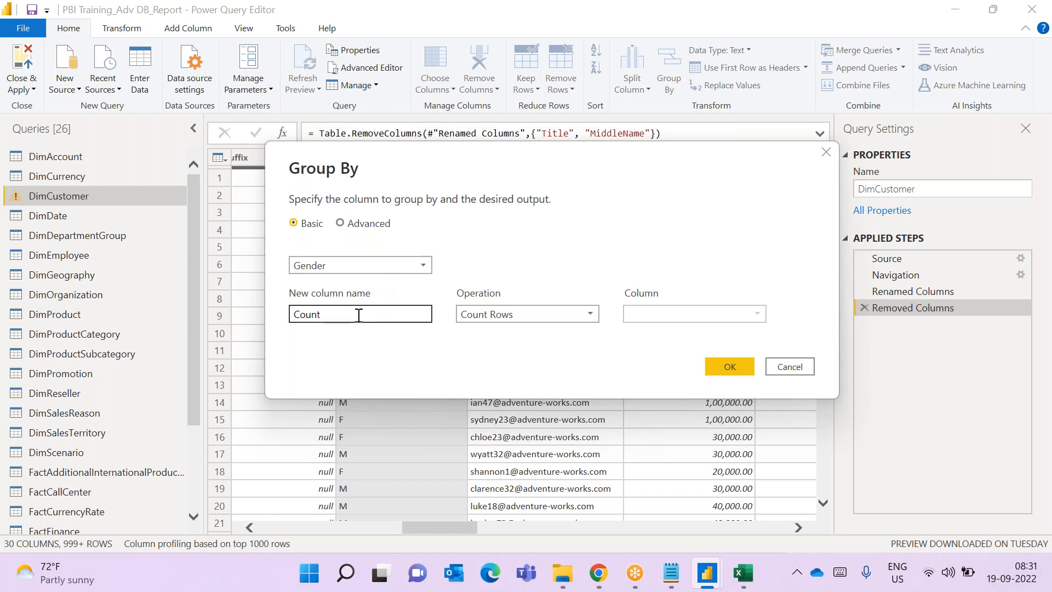
left_click_drag(357, 314, 290, 315)
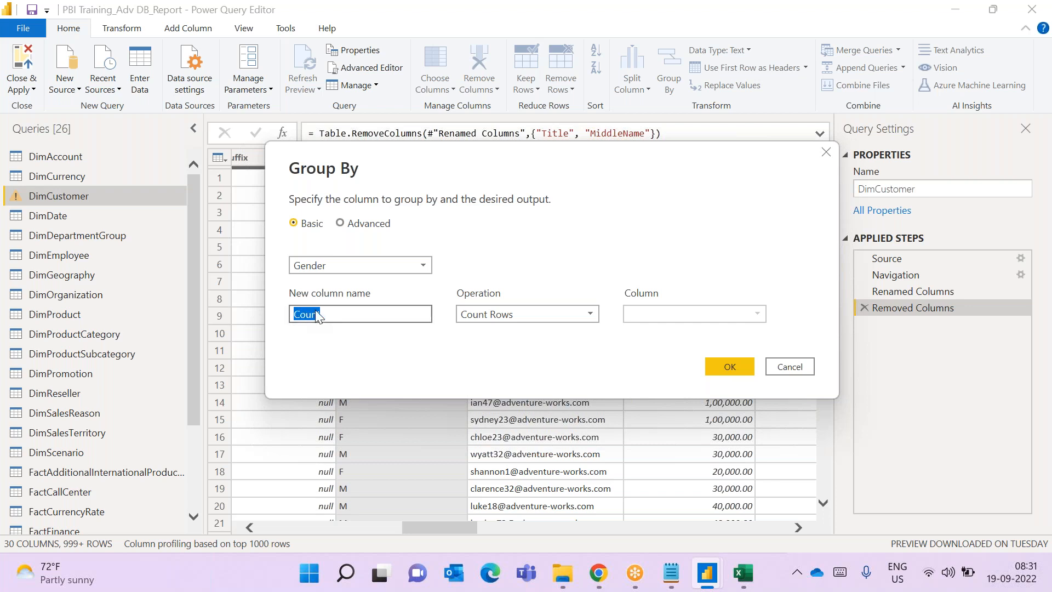
key("BackSpace")
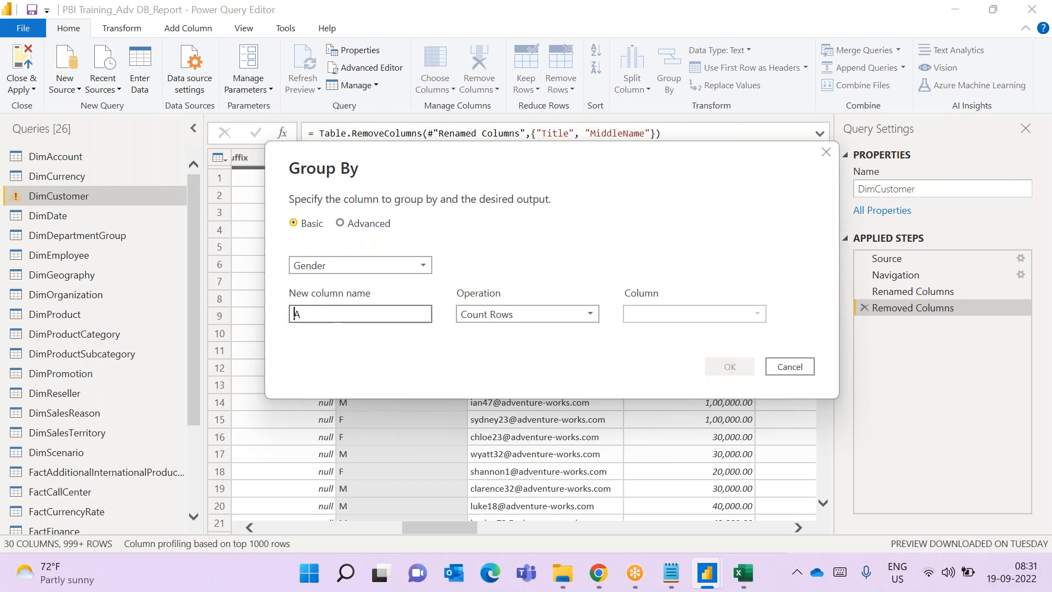
type("Ag")
key("BackSpace")
key("BackSpace")
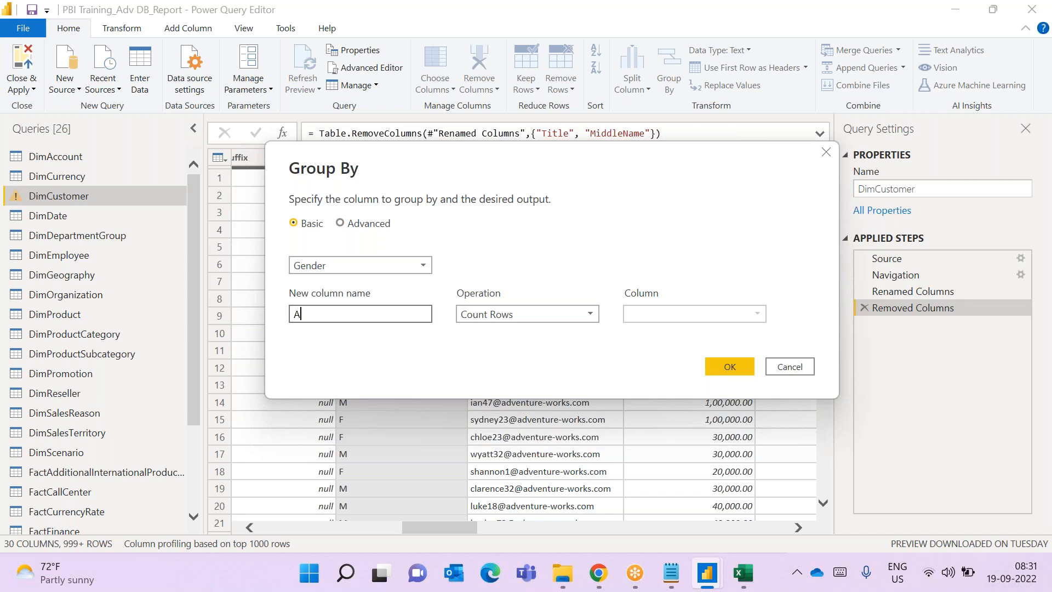
type("Grender wise Yearly Income")
- Aggregate the grouping with the Sum operation on the YearlyIncome column and apply it
left_click(509, 317)
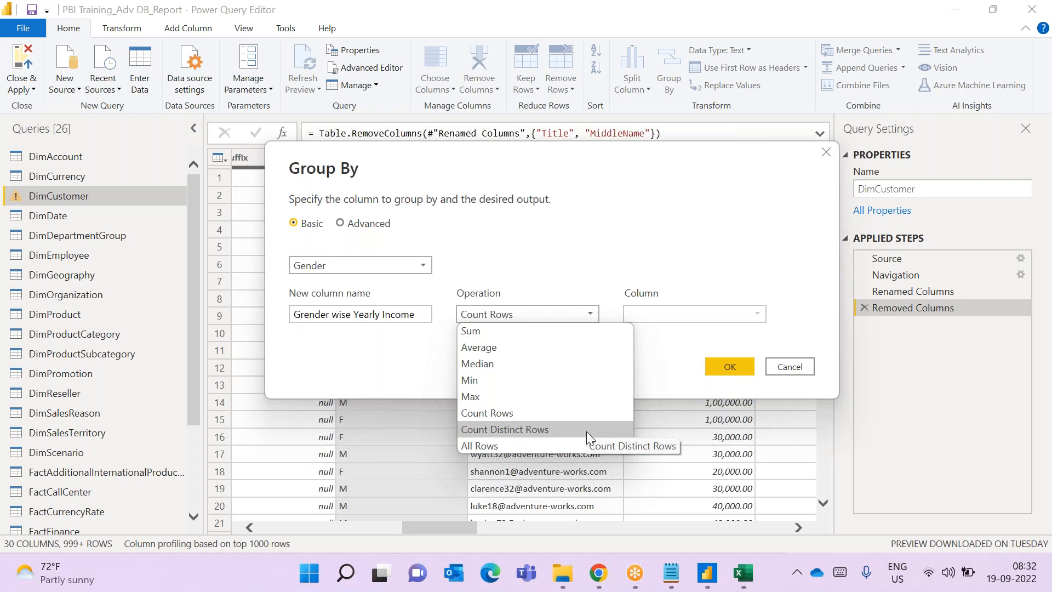
left_click(588, 331)
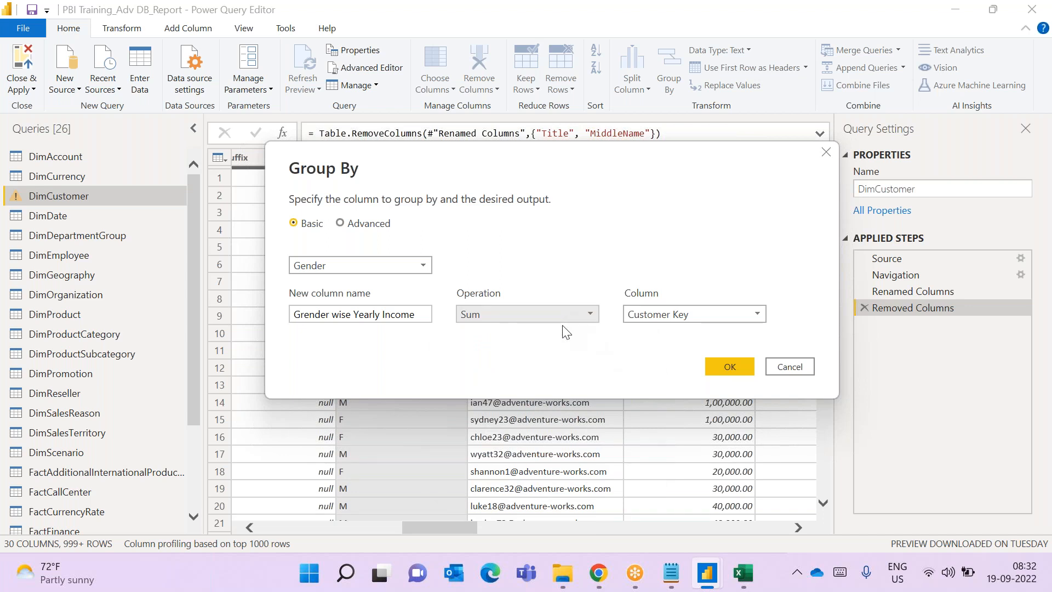
left_click(645, 321)
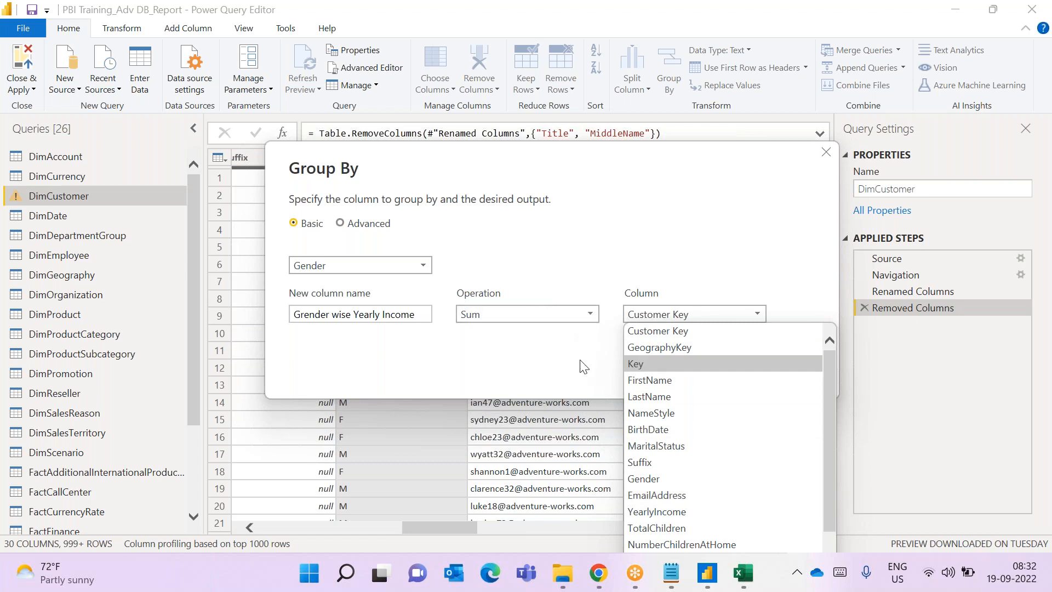
left_click(718, 511)
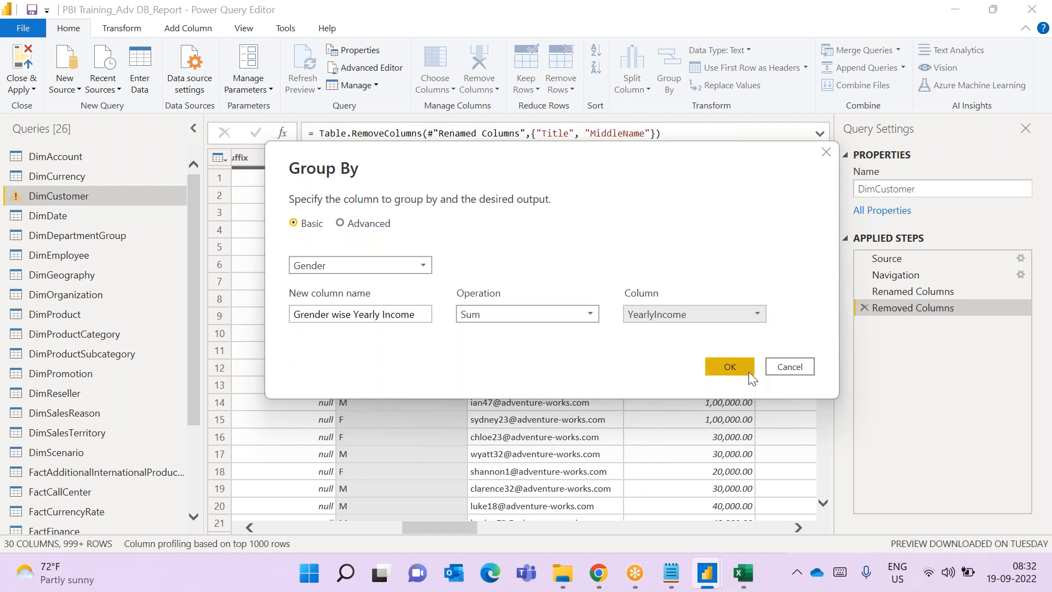
left_click(730, 367)
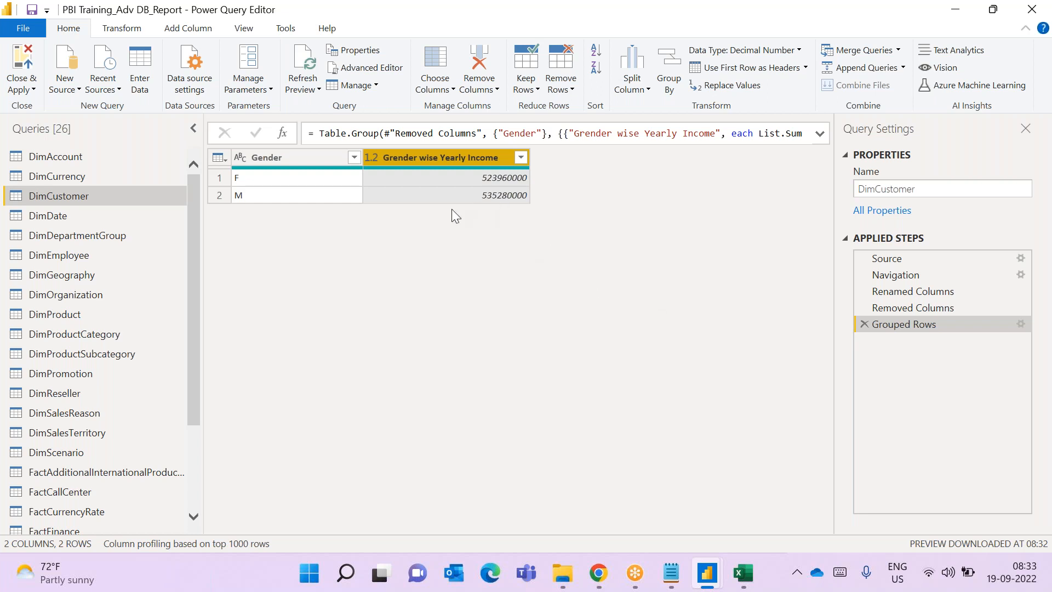
- Delete the Grouped Rows step from the DimCustomer query
left_click(862, 325)
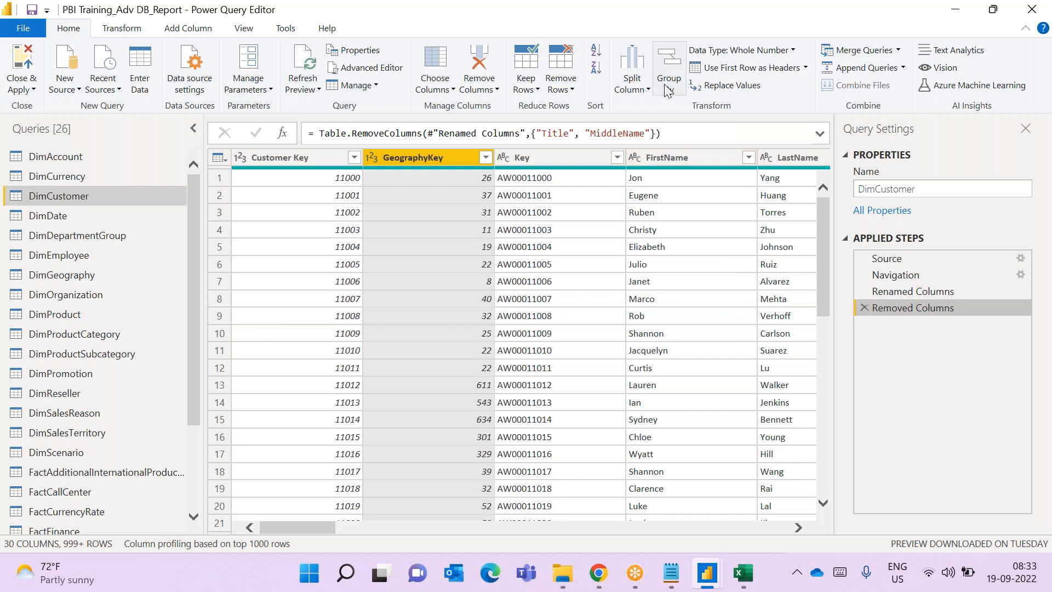
- Set up an advanced Group By on DimCustomer using the MaritalStatus and Gender columns as groupings
left_click_drag(329, 527, 435, 531)
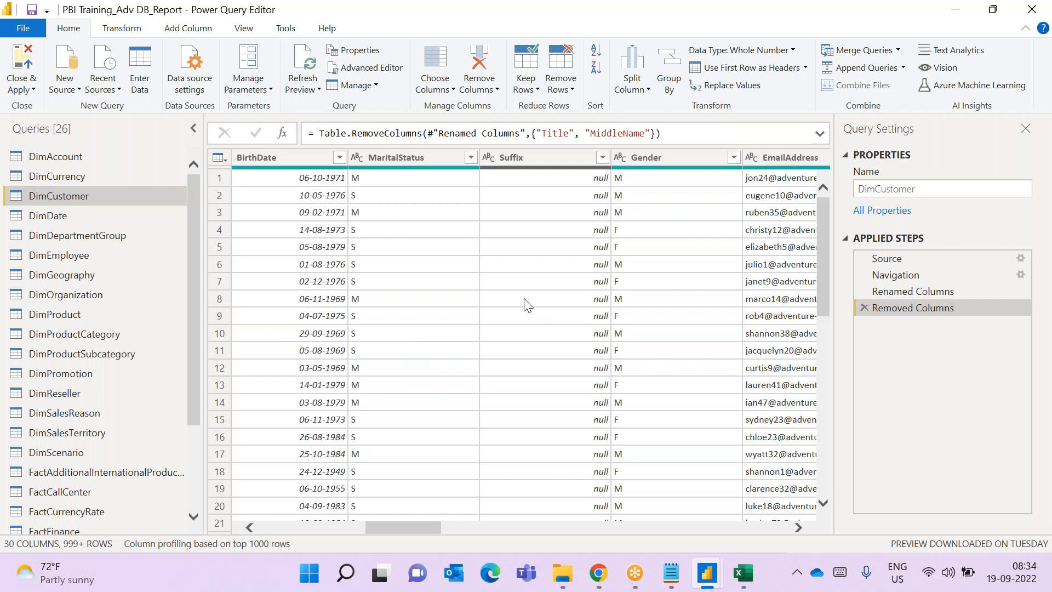
left_click(661, 80)
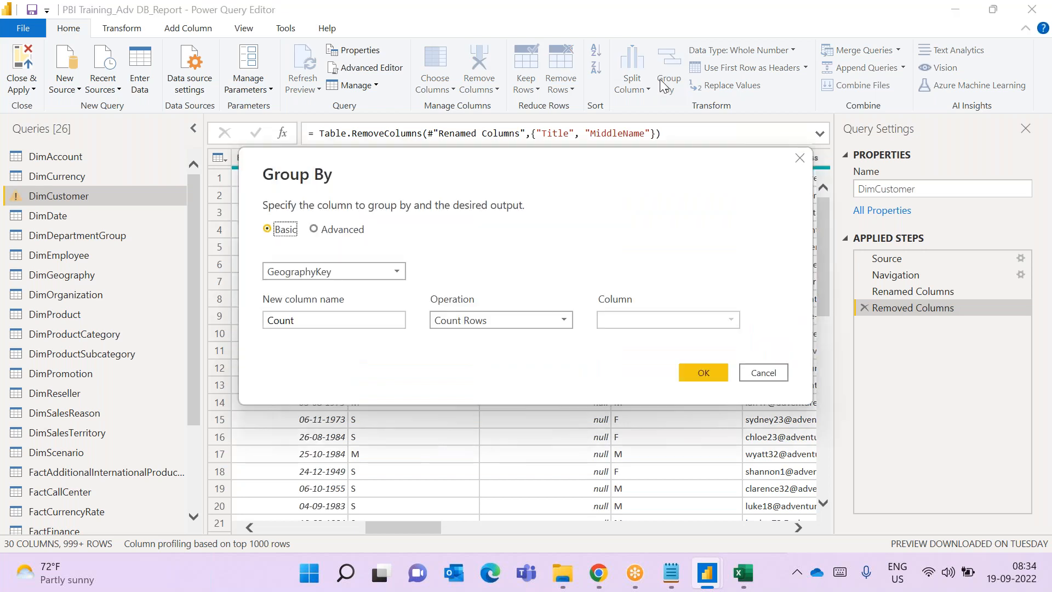
left_click(389, 271)
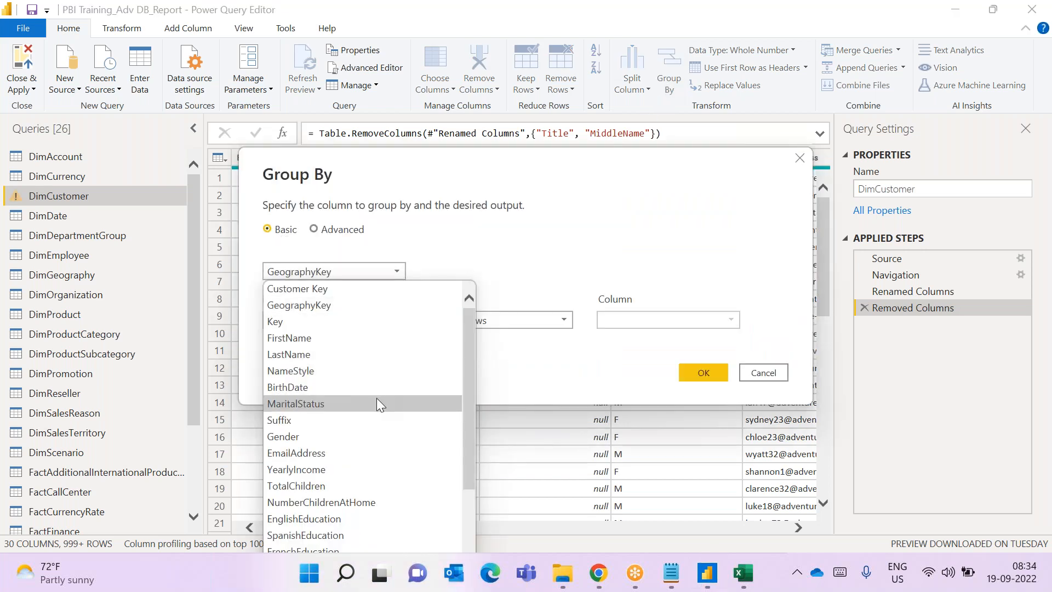
left_click(421, 232)
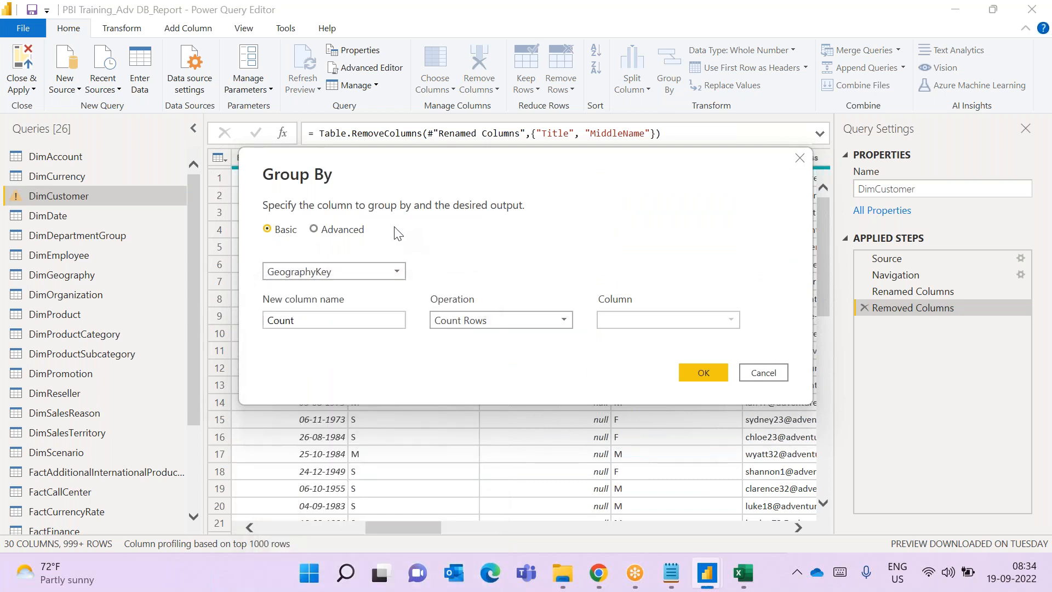
left_click(343, 230)
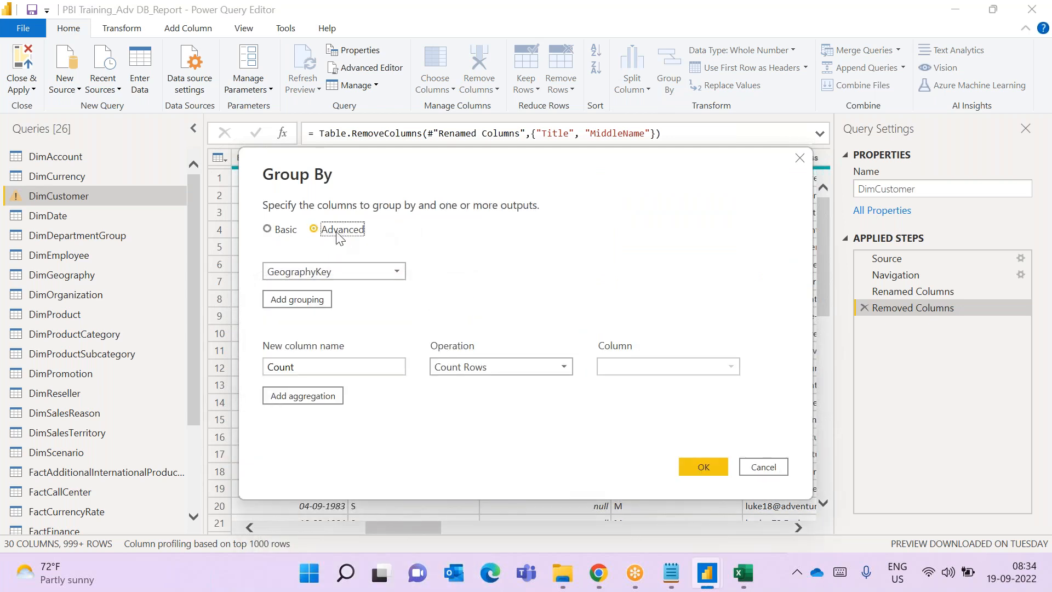
left_click(378, 273)
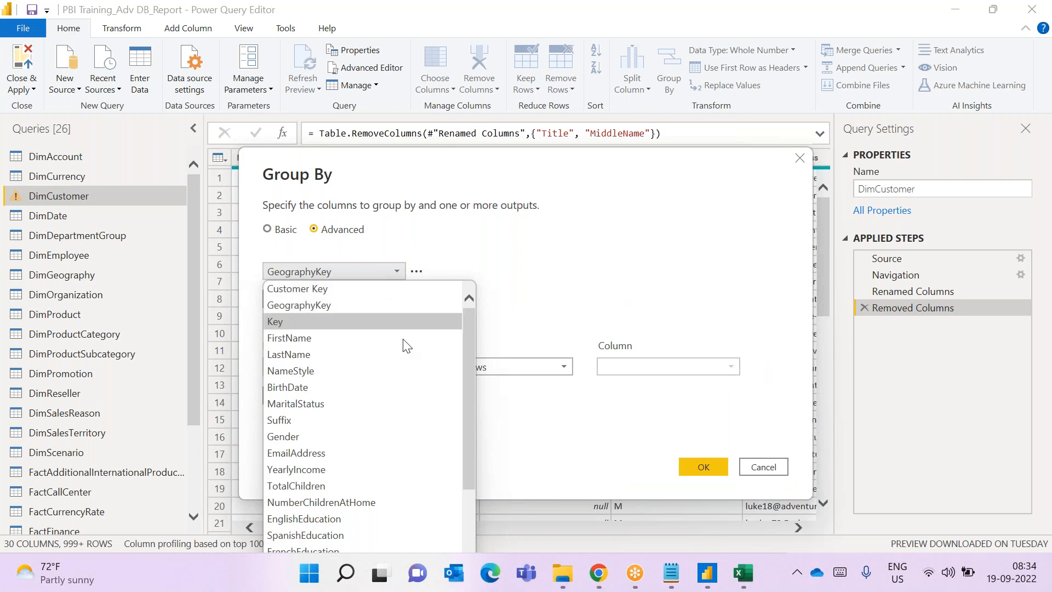
left_click(404, 397)
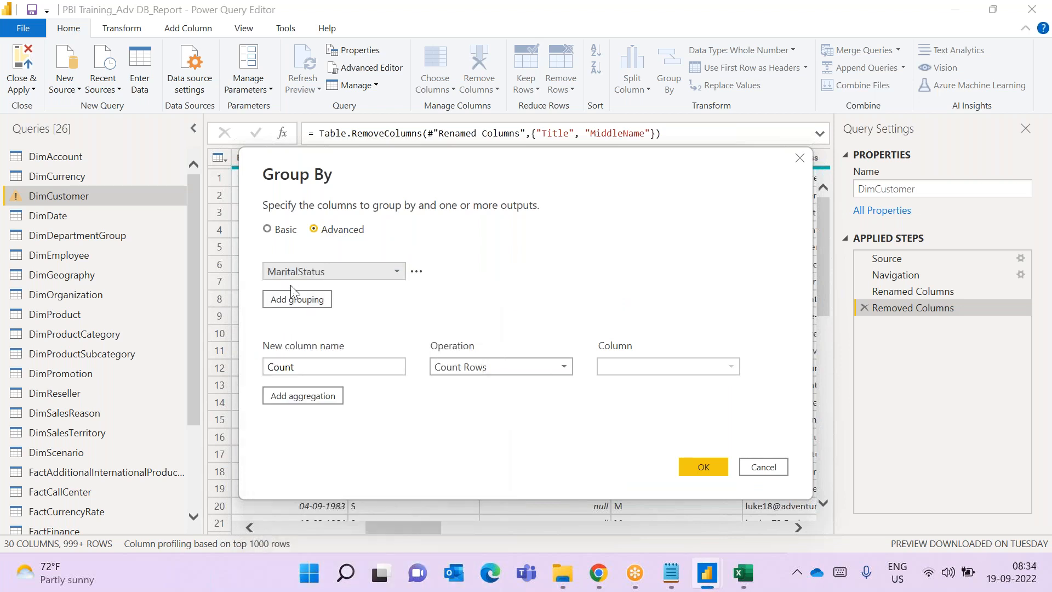
left_click(296, 304)
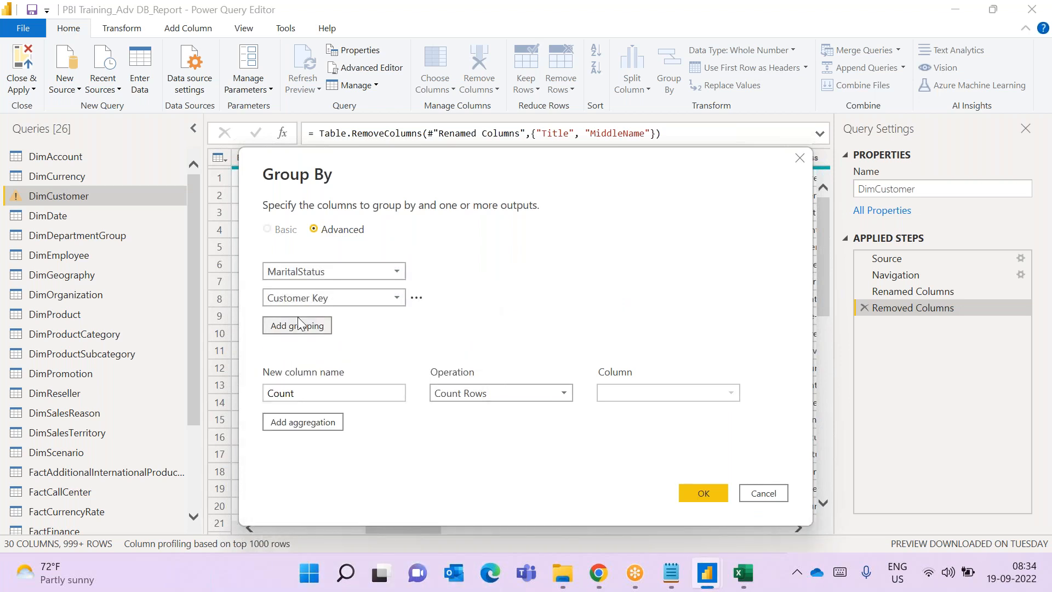
left_click(395, 305)
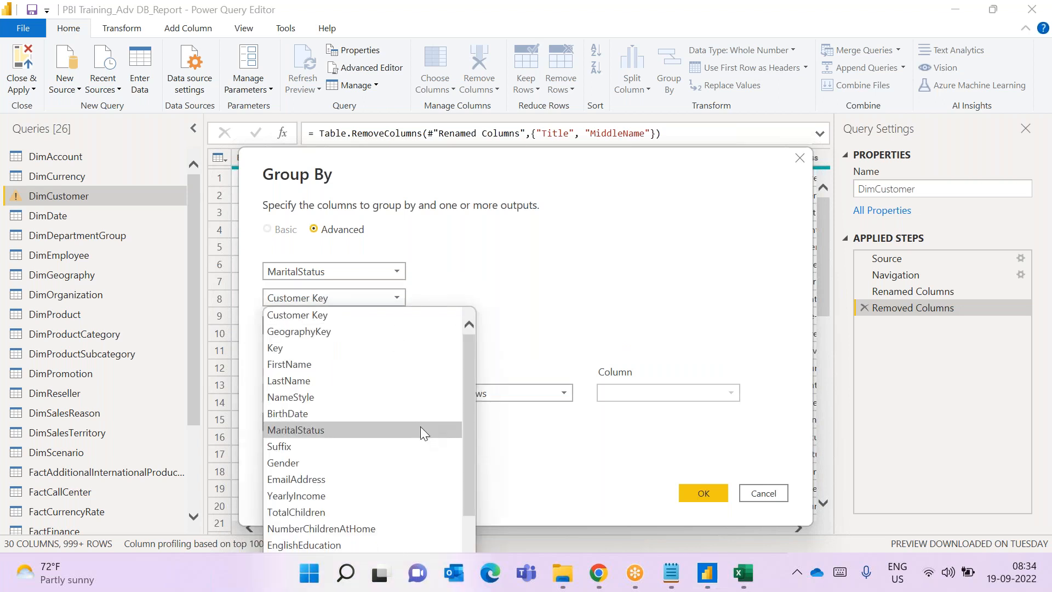
left_click(422, 462)
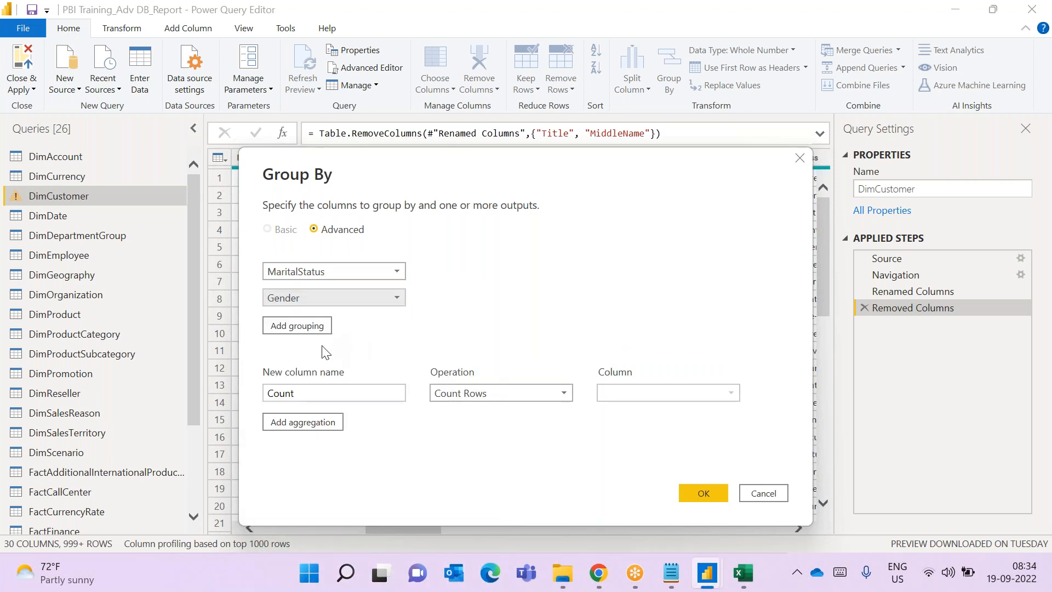
- Name the new aggregation column "Marital Status & Gender wise Income"
mouse_move(359, 293)
double_click(337, 393)
key("BackSpace")
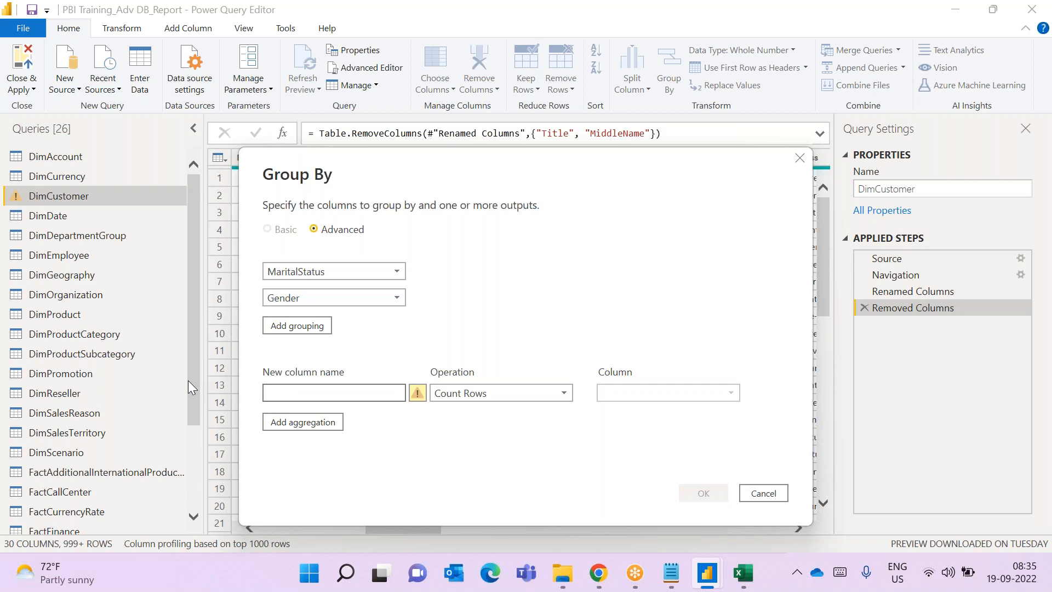
type("Marita")
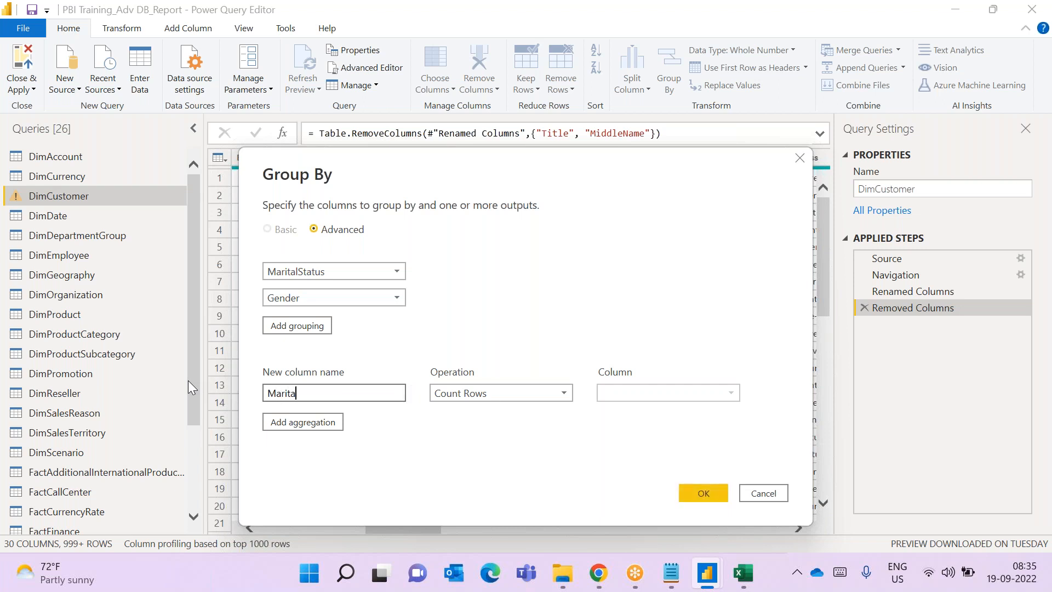
type("l Status & GEnder")
key("BackSpace")
key("BackSpace")
key("BackSpace")
key("BackSpace")
key("BackSpace")
type("Gender wisd")
key("BackSpace")
type("e Income")
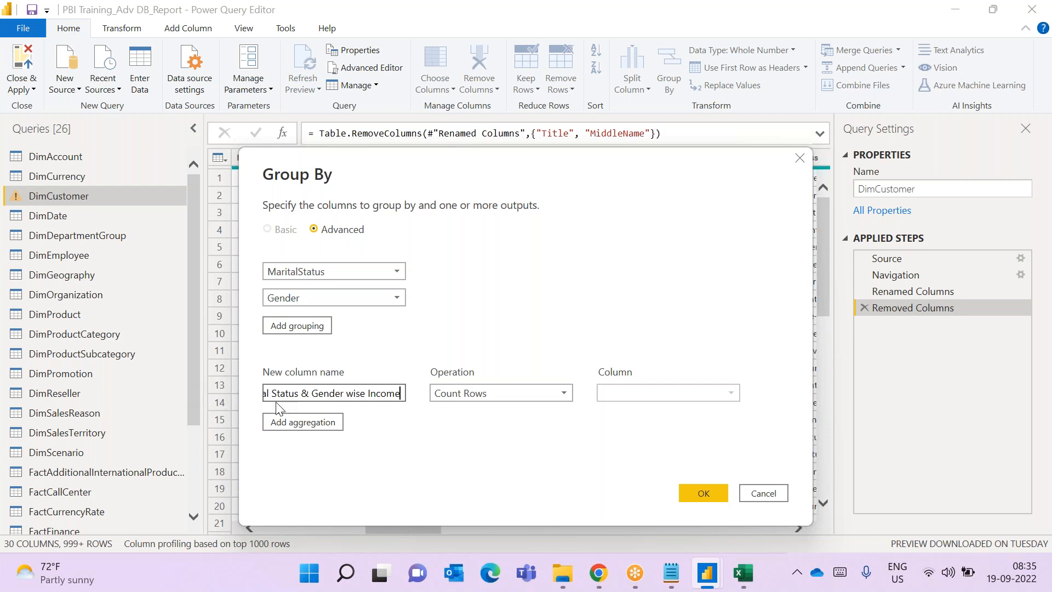
- Aggregate the grouping with the Sum operation on the YearlyIncome column and apply the advanced Group By
left_click(554, 397)
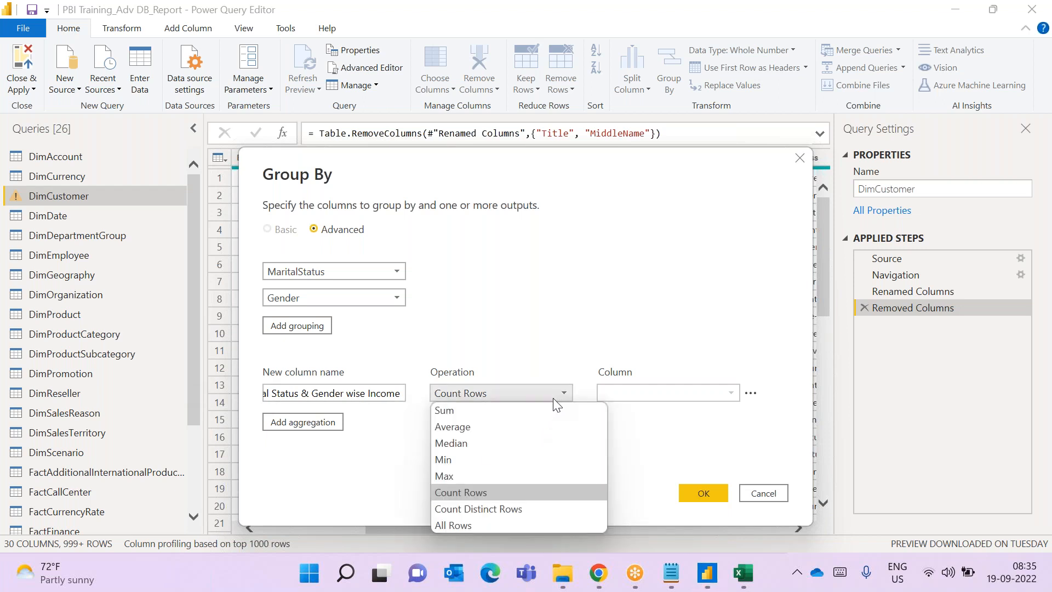
left_click(554, 409)
left_click(633, 396)
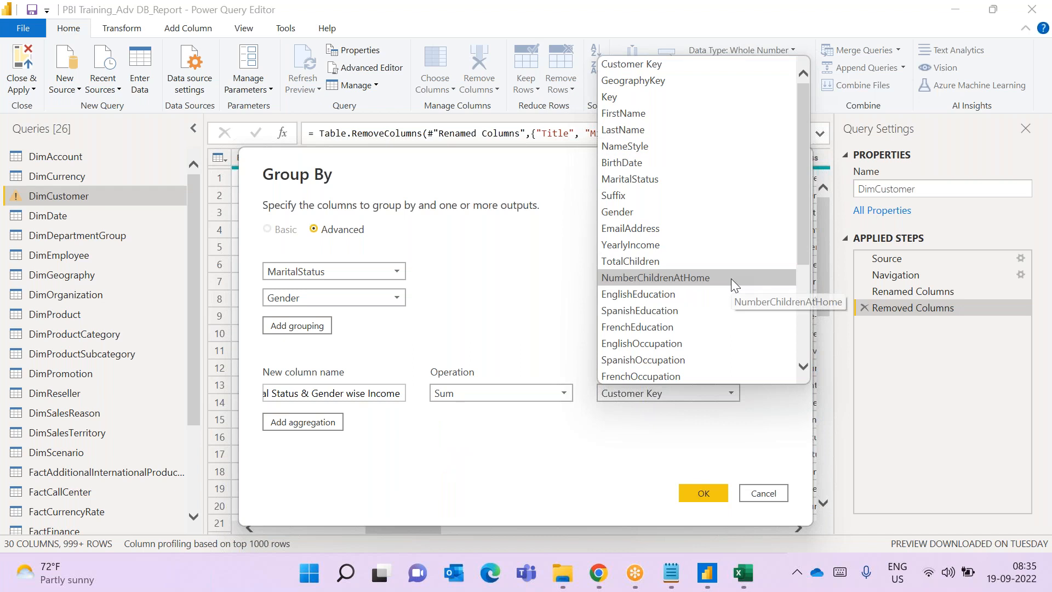
left_click(723, 244)
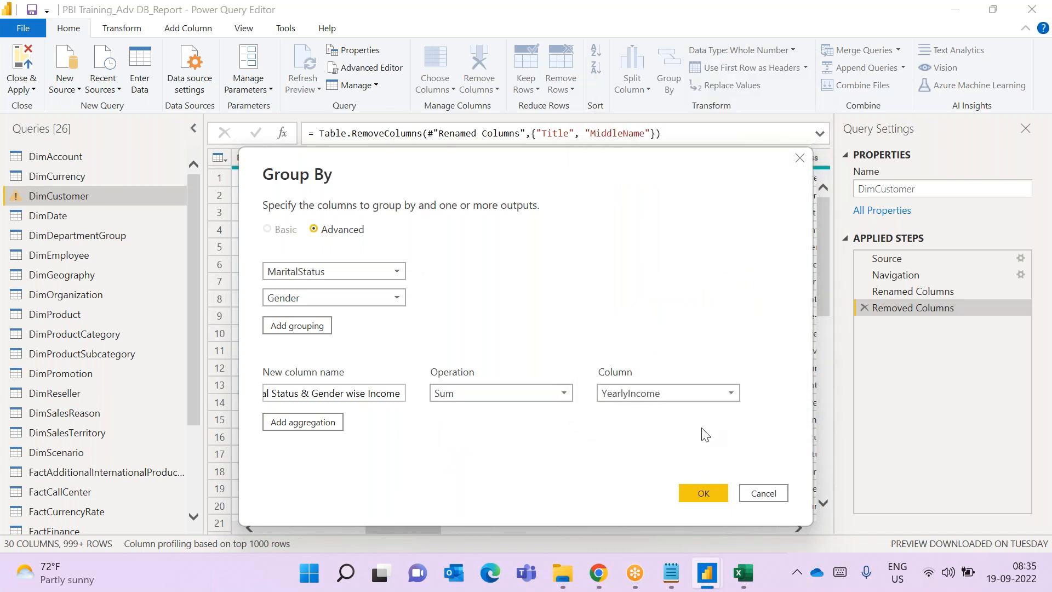
left_click(704, 494)
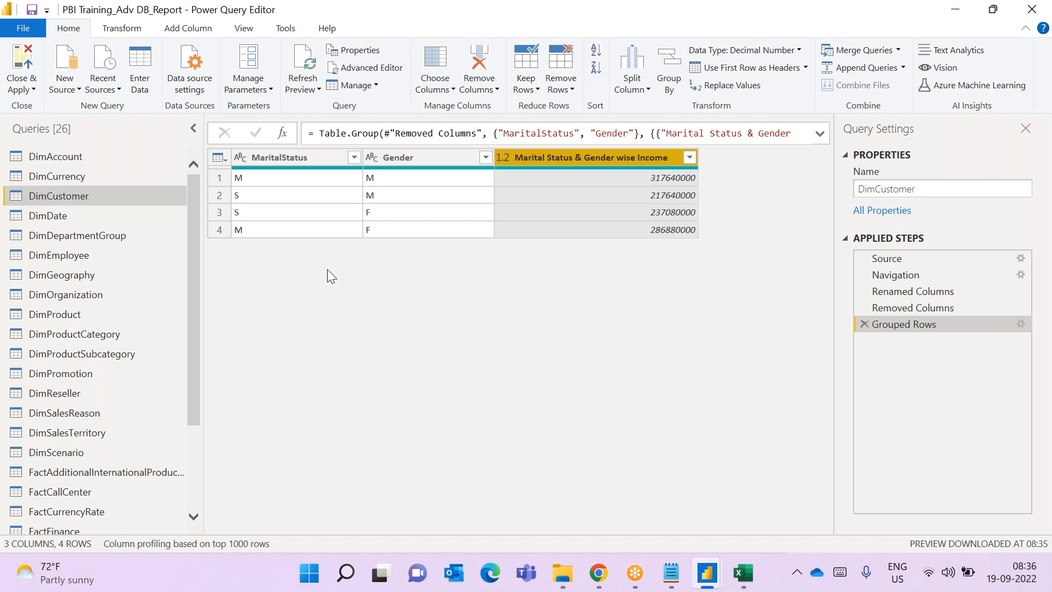
- Examine the Table.Group line of the DimCustomer query in the Advanced Editor, including its grouping columns and List.Sum expression, and close the editor
left_click(366, 67)
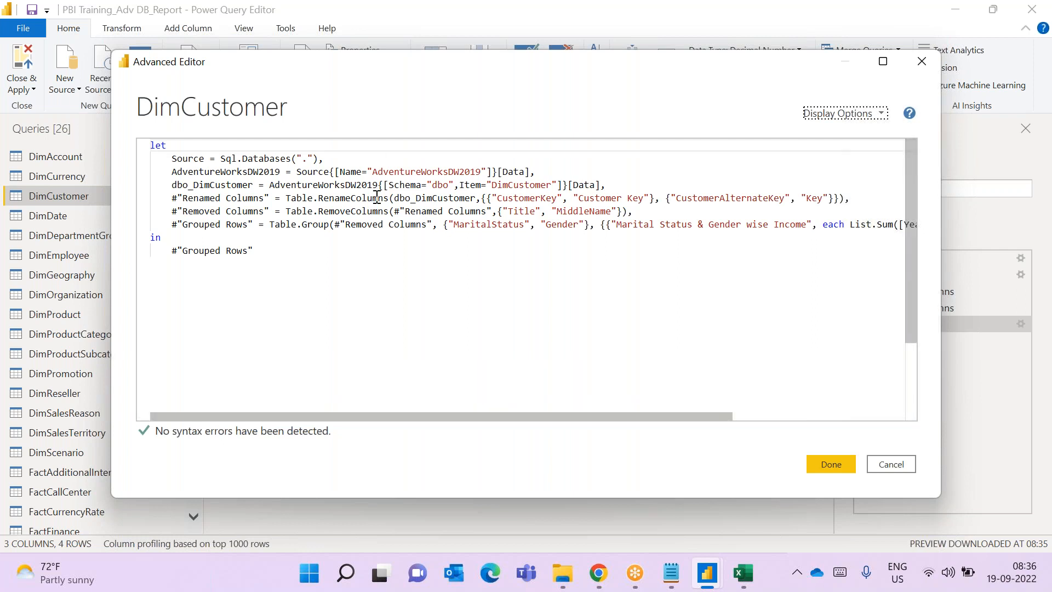
left_click(502, 314)
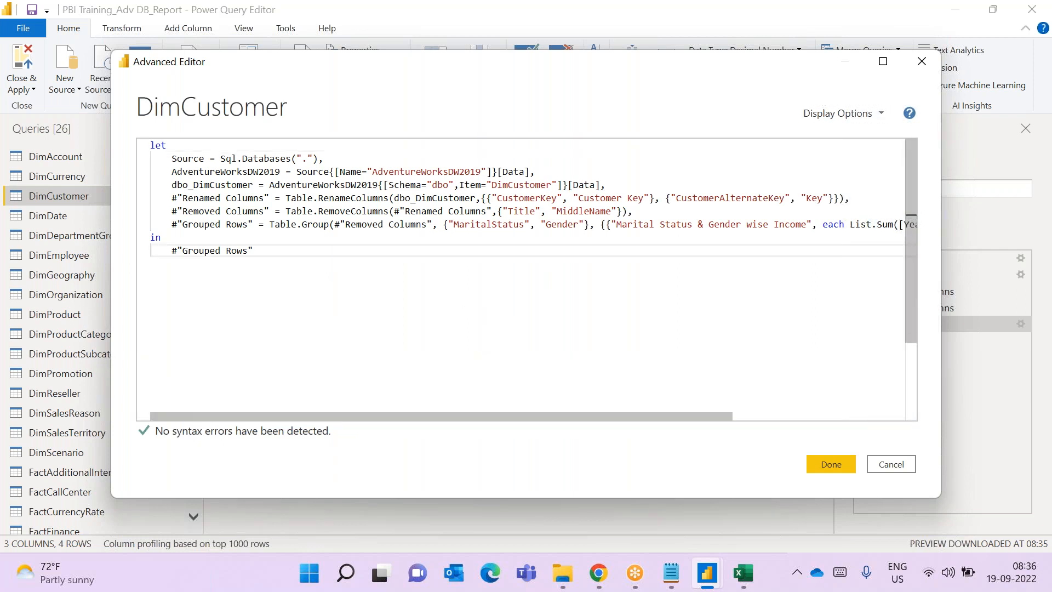
left_click_drag(174, 222, 162, 237)
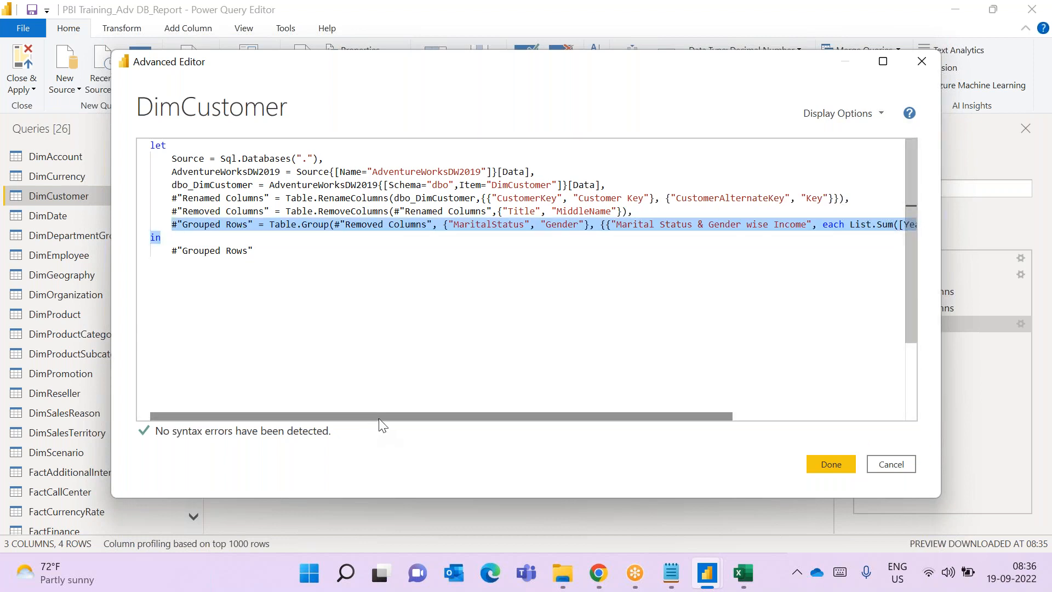
left_click_drag(382, 425, 490, 409)
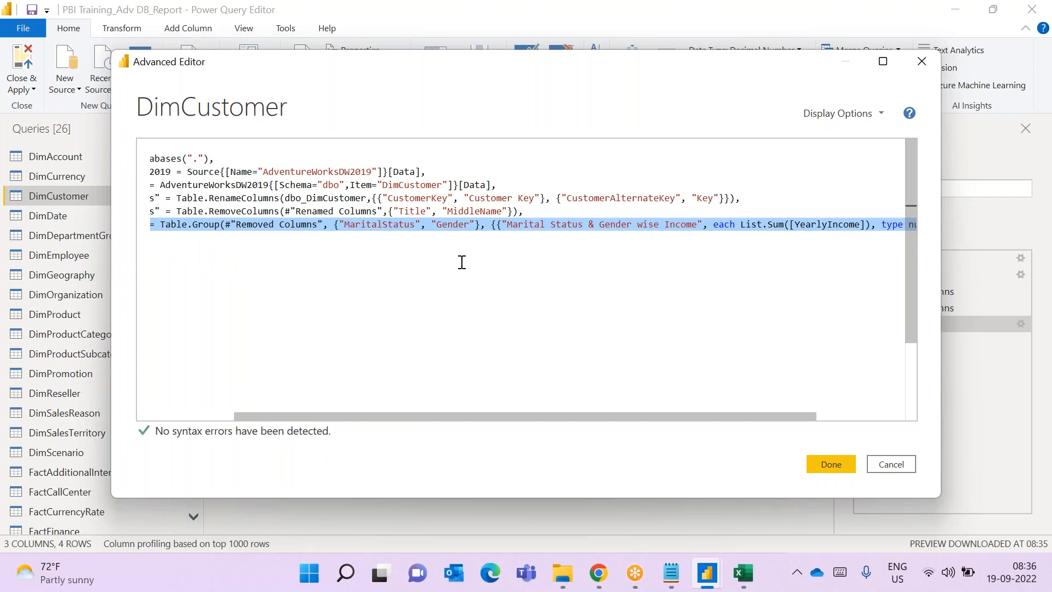
left_click_drag(545, 425, 627, 420)
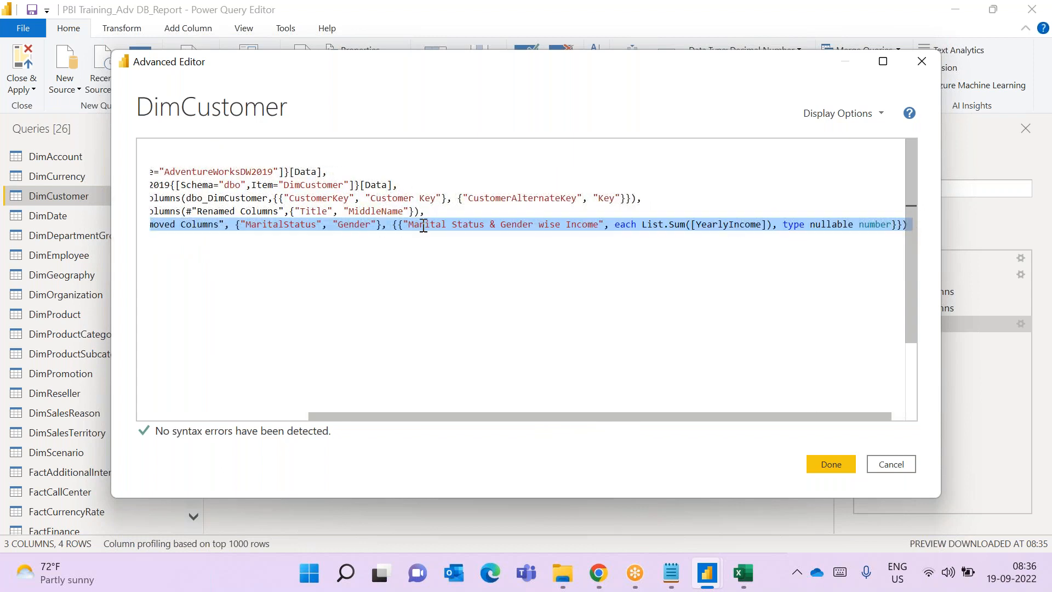
left_click_drag(568, 421, 583, 420)
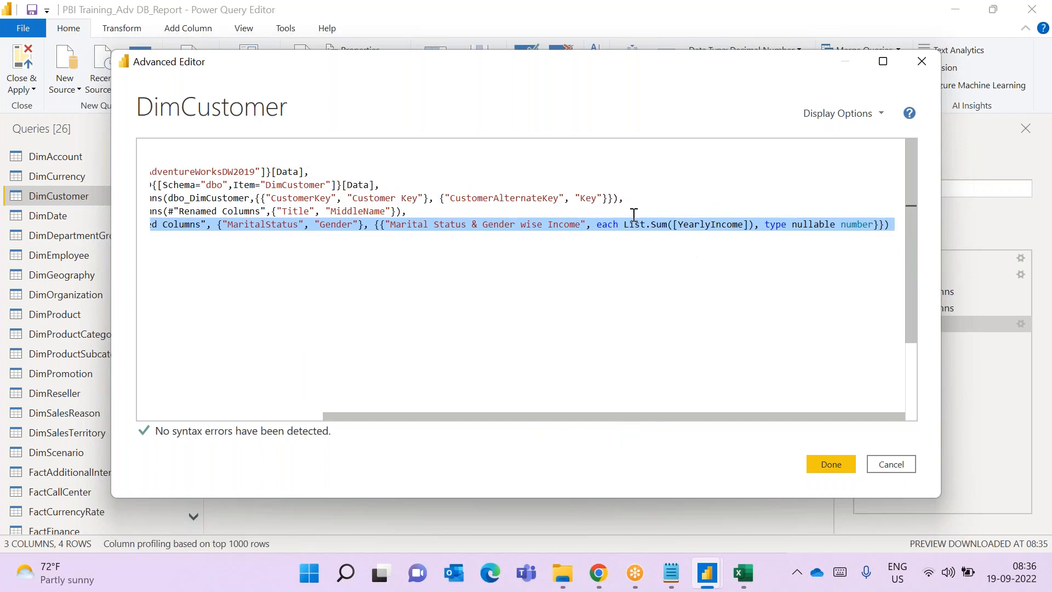
mouse_move(648, 225)
left_click_drag(646, 65, 614, 113)
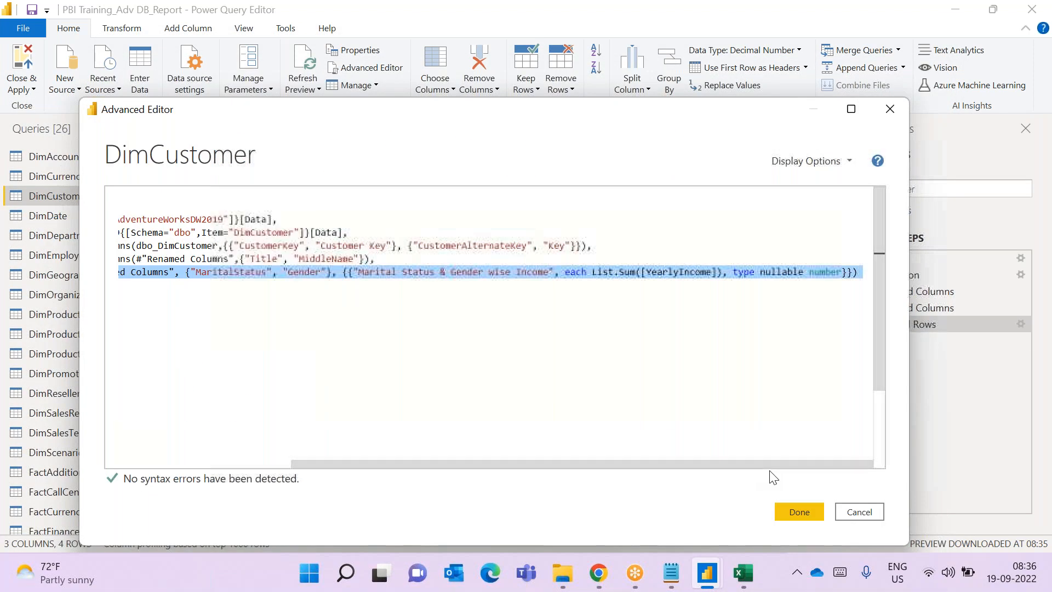
left_click(799, 511)
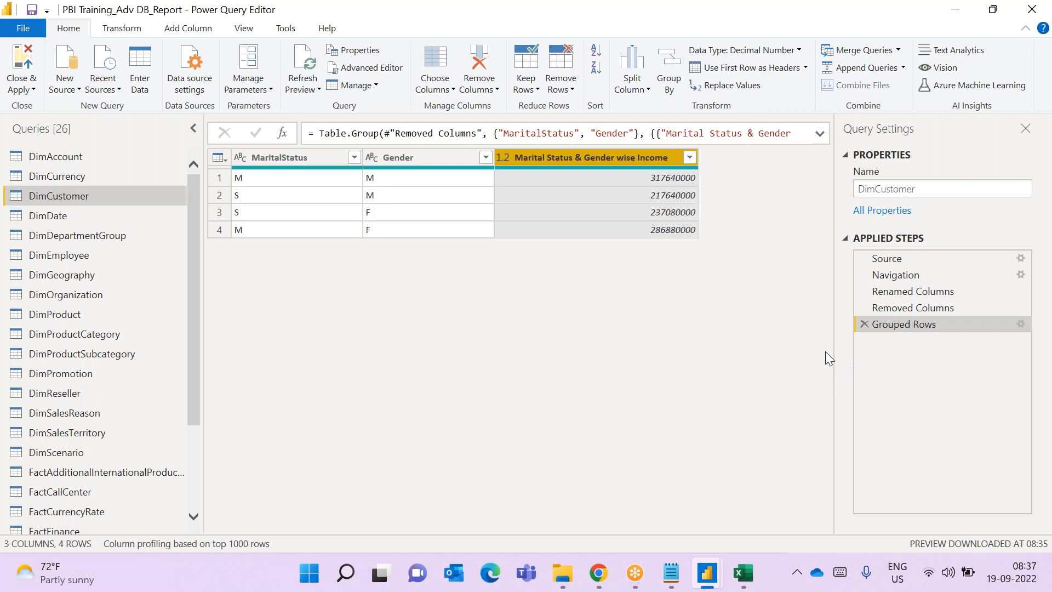
- Review the aggregation operations that Group By offers and close the dialog without applying a grouping
left_click(669, 70)
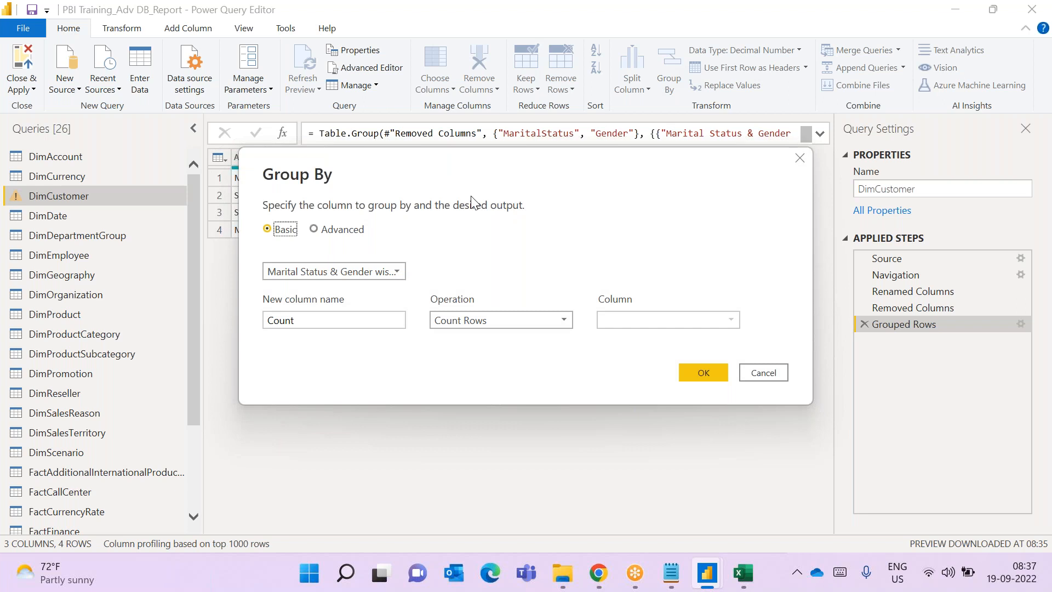
left_click(530, 322)
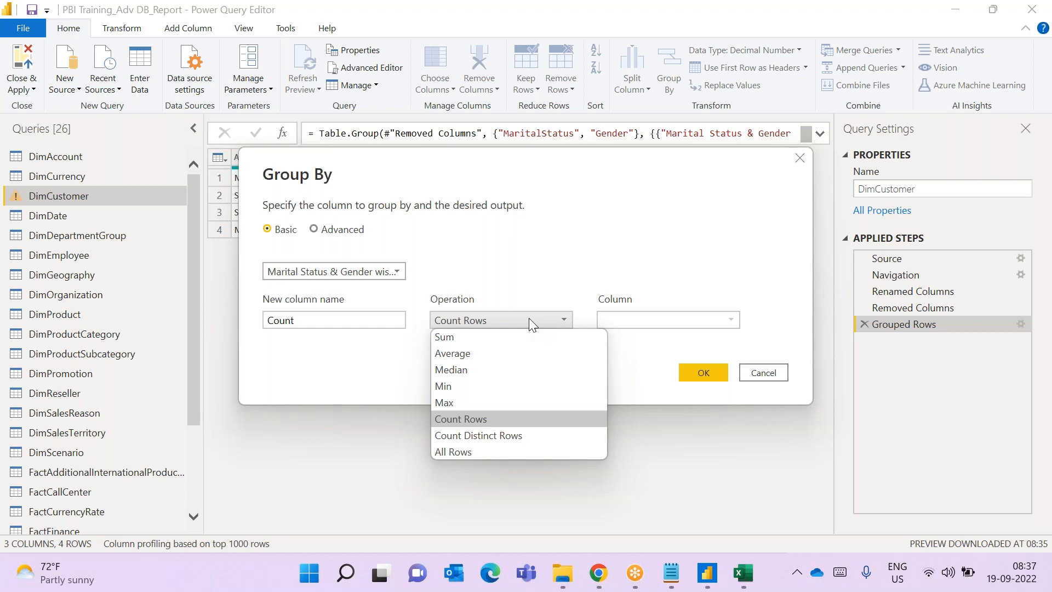
left_click(530, 317)
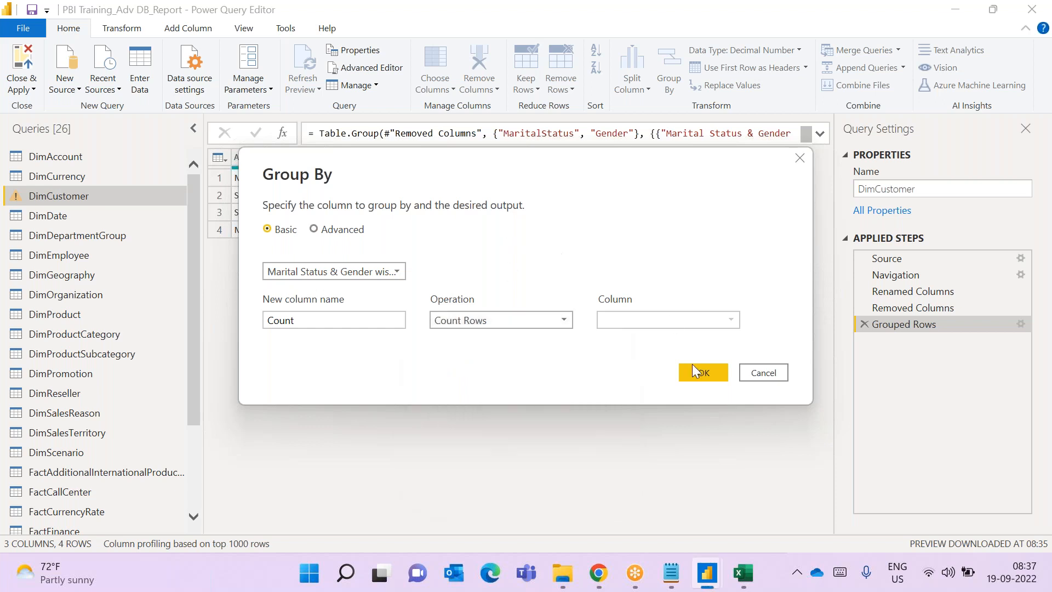
left_click(754, 383)
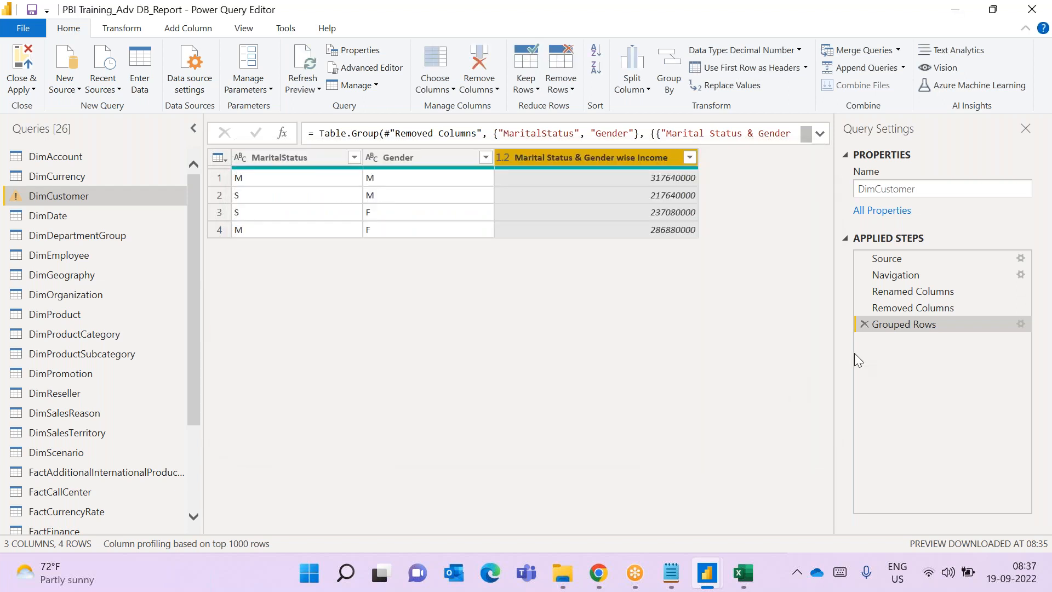
- Delete the Grouped Rows step from DimCustomer and keep only the top 10 rows
left_click(865, 324)
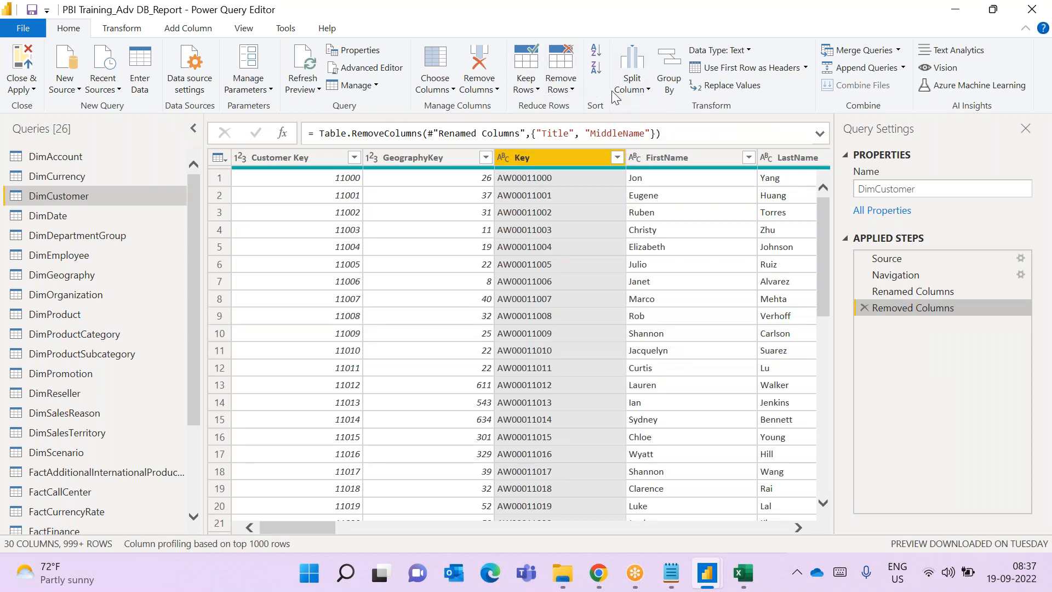
left_click(530, 91)
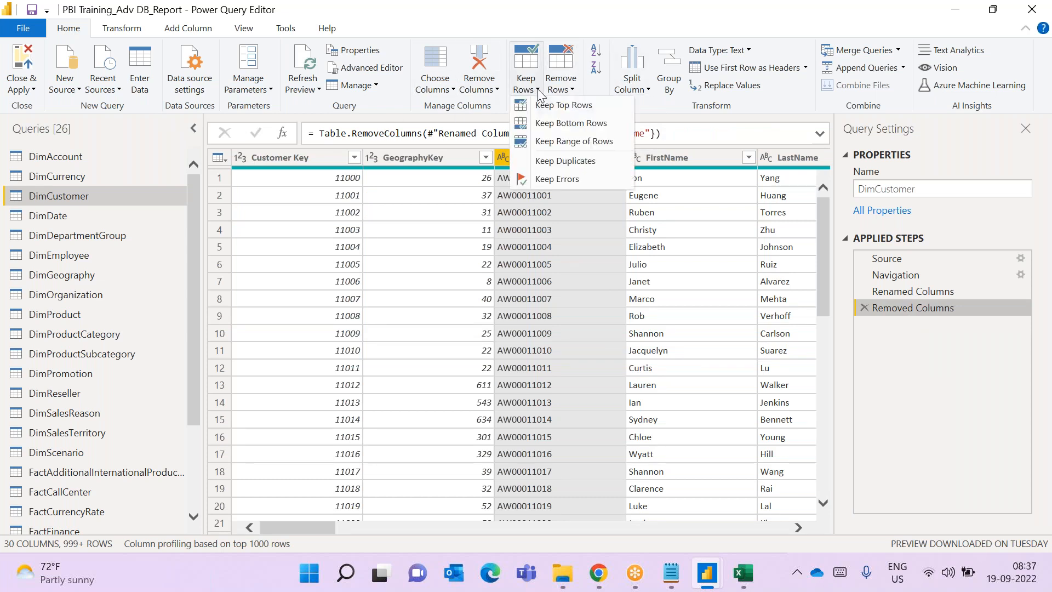
left_click(545, 106)
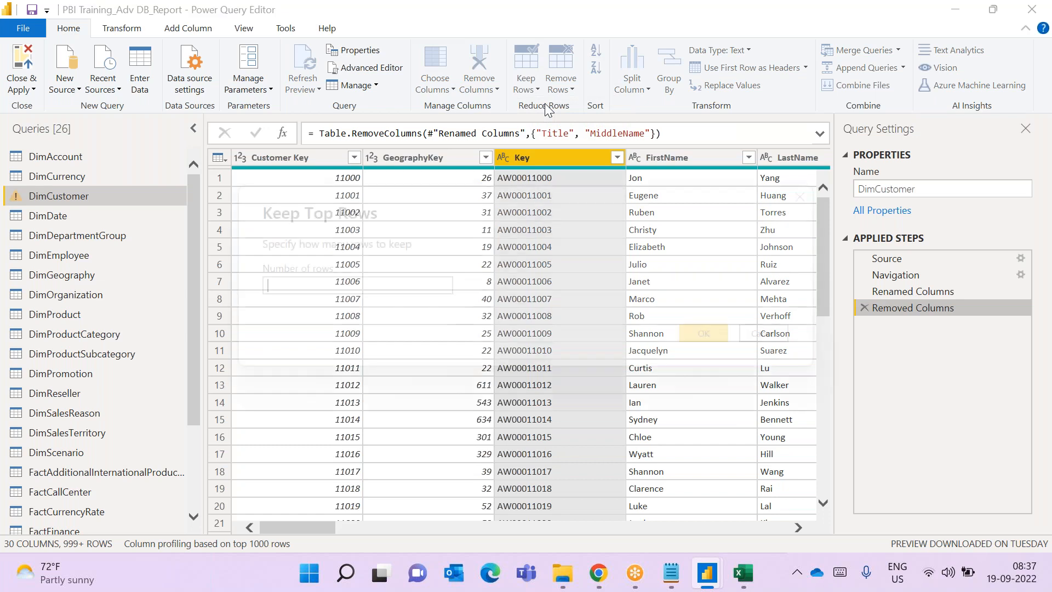
type("10")
left_click(720, 330)
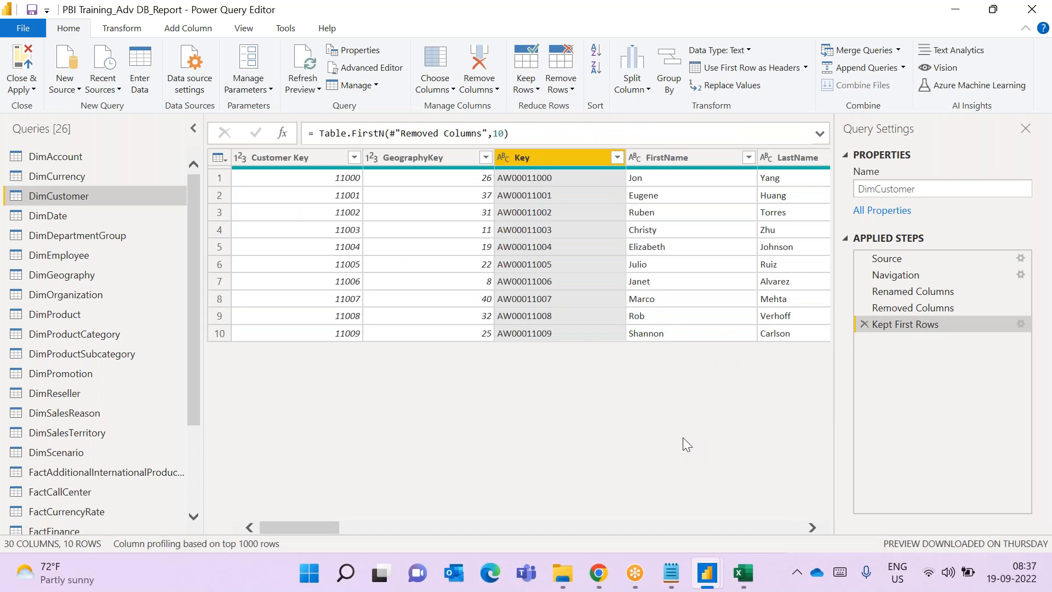
- Start a basic Group By on DimCustomer with Gender as the grouping column
left_click(666, 75)
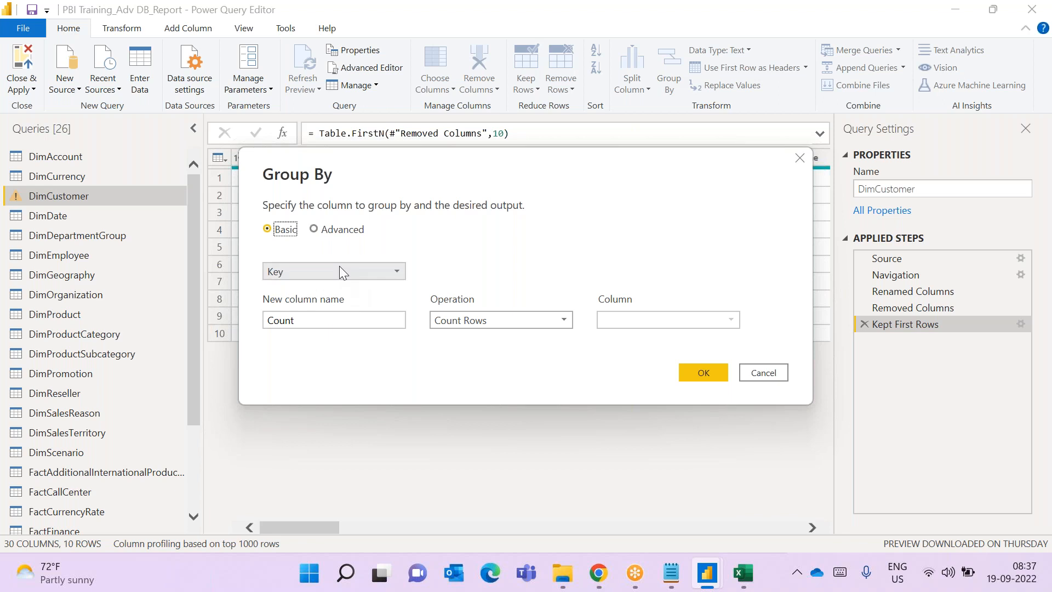
left_click(340, 270)
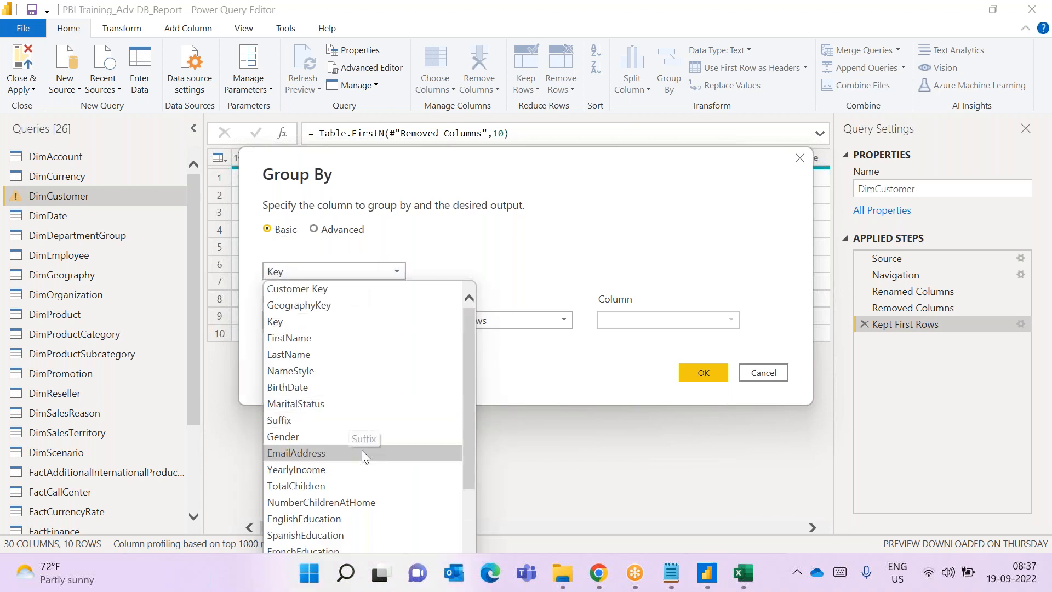
left_click(357, 432)
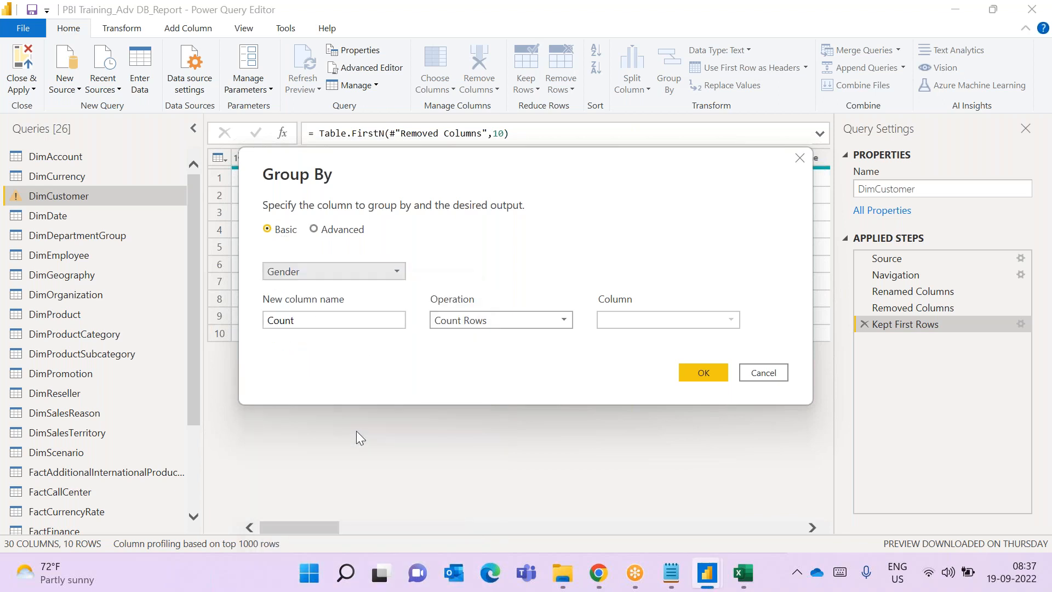
- Name the new grouped column "All rows" and set its operation to All Rows
left_click(364, 318)
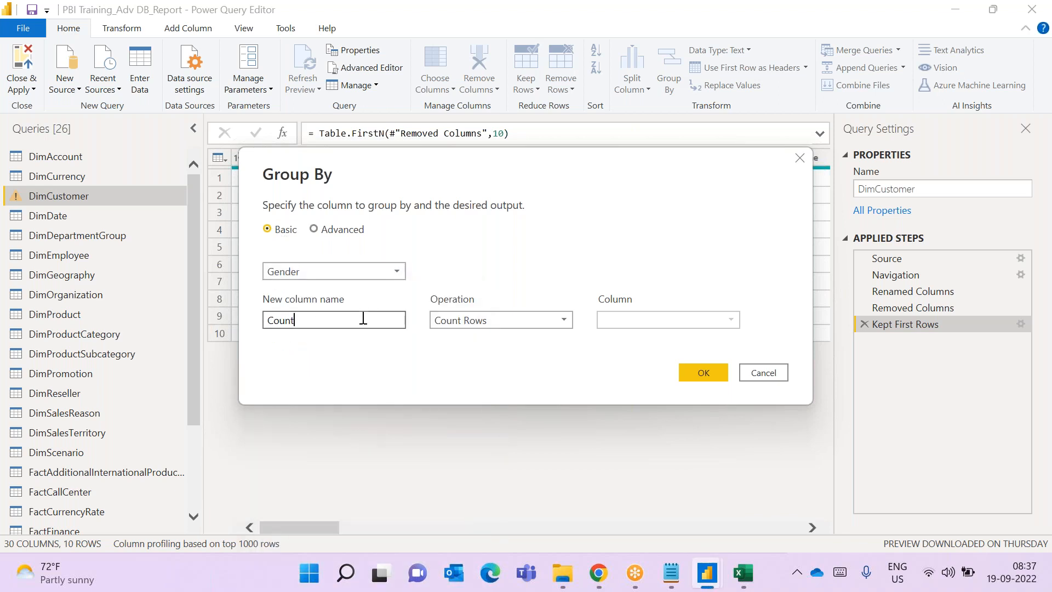
left_click(492, 314)
left_click(303, 329)
left_click_drag(300, 320, 244, 331)
key("BackSpace")
type("All rows")
left_click(453, 324)
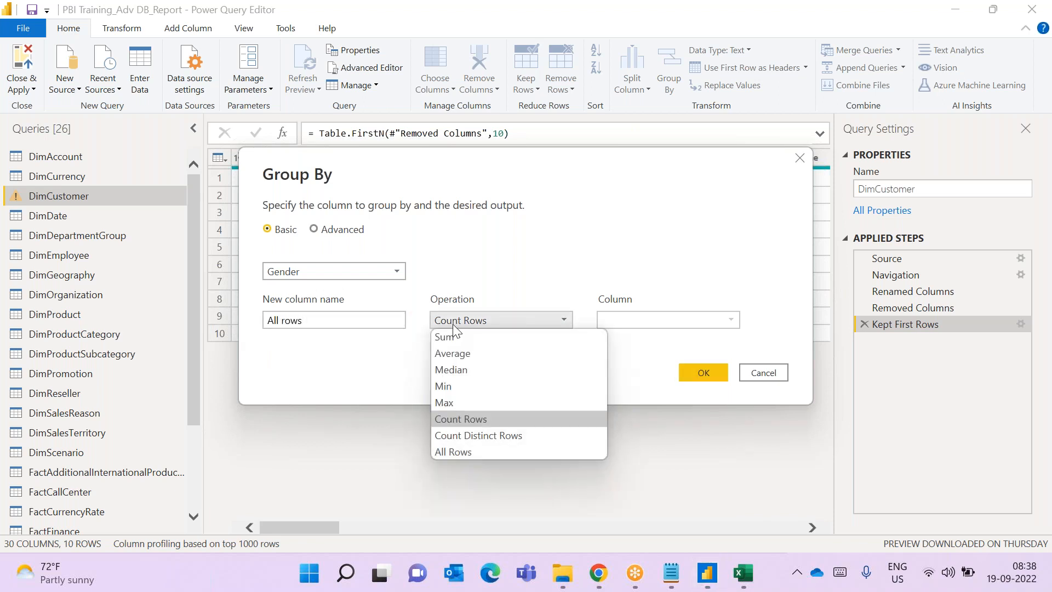
left_click(480, 451)
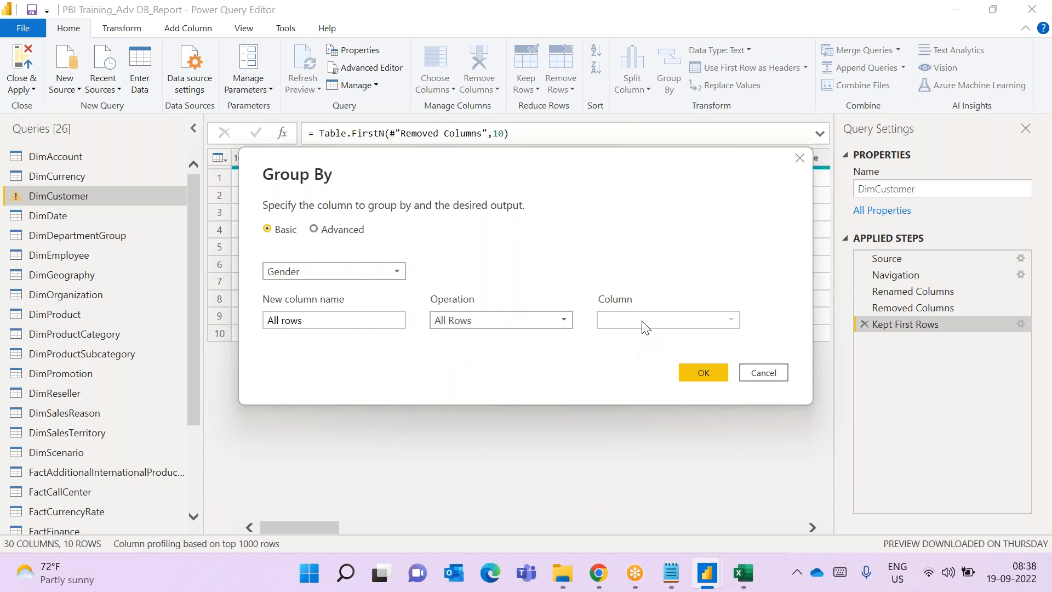
- Review the available Group By operations and try Count Distinct Rows to check whether it takes a column
left_click(485, 324)
left_click(485, 324)
left_click_drag(515, 170, 459, 182)
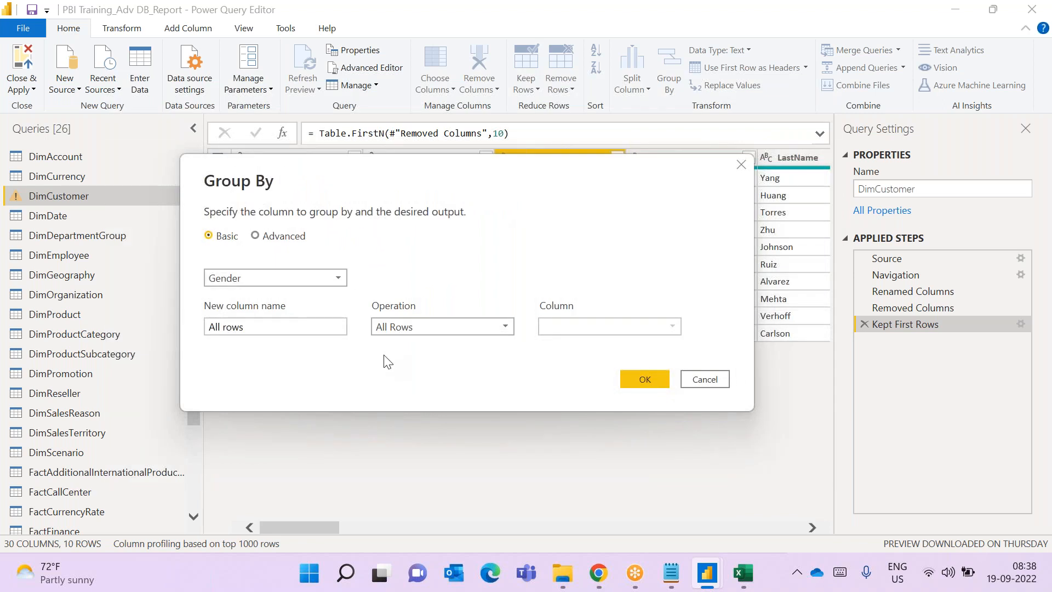
left_click(417, 326)
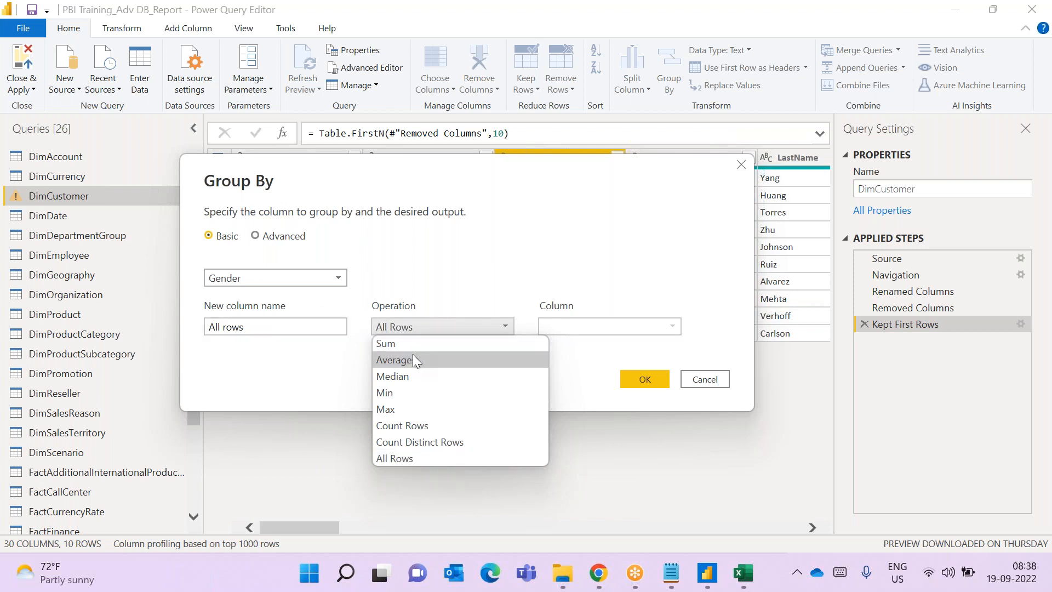
left_click(468, 325)
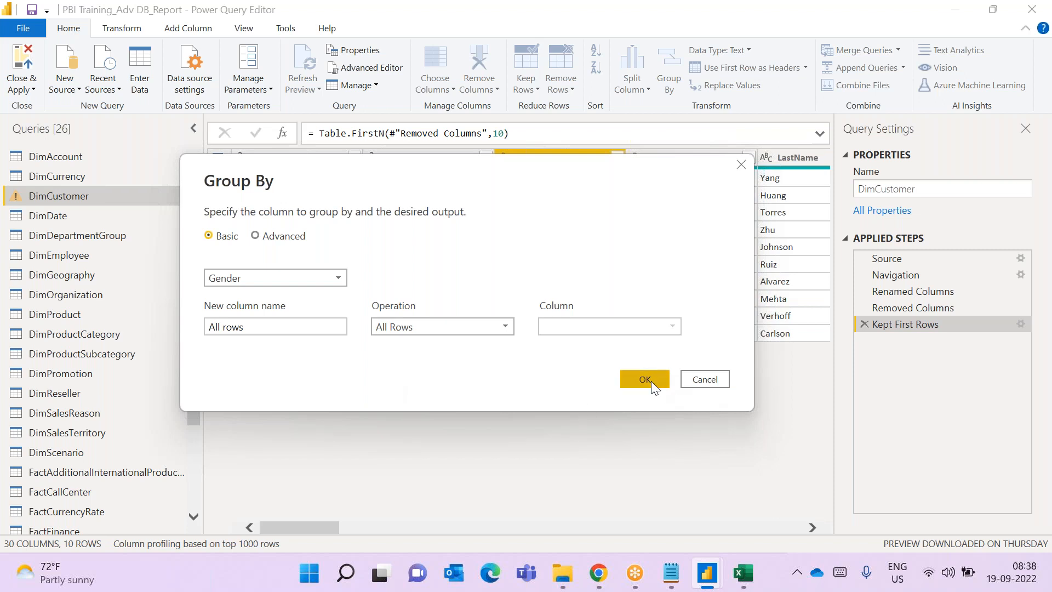
left_click(406, 328)
left_click(612, 330)
left_click(476, 326)
left_click(444, 442)
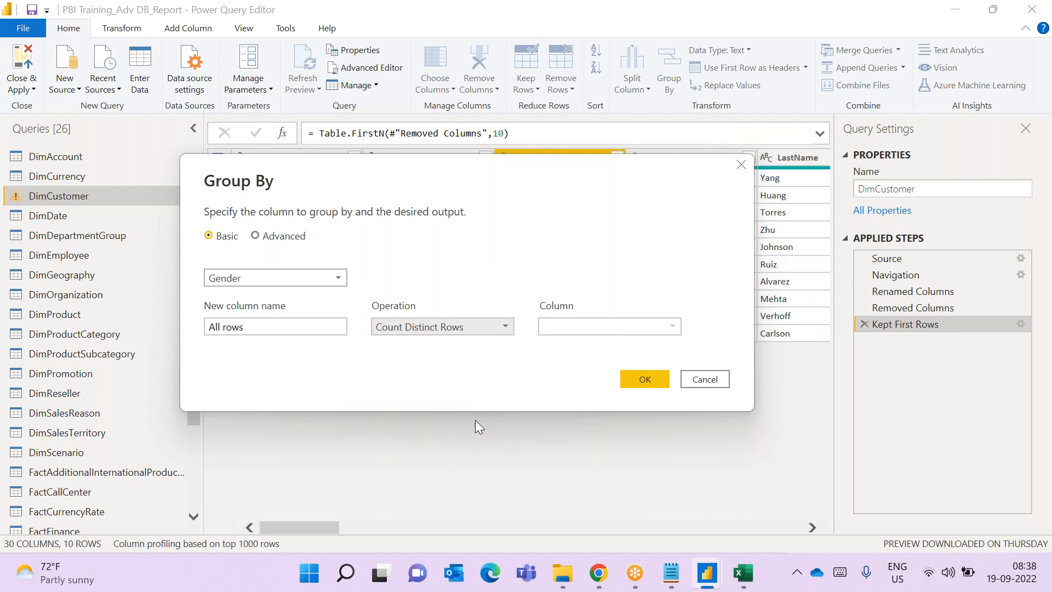
- Try the Sum, Average and Median operations in turn to check whether each takes a column
left_click(459, 330)
left_click(453, 344)
left_click(587, 327)
left_click(587, 327)
left_click(485, 330)
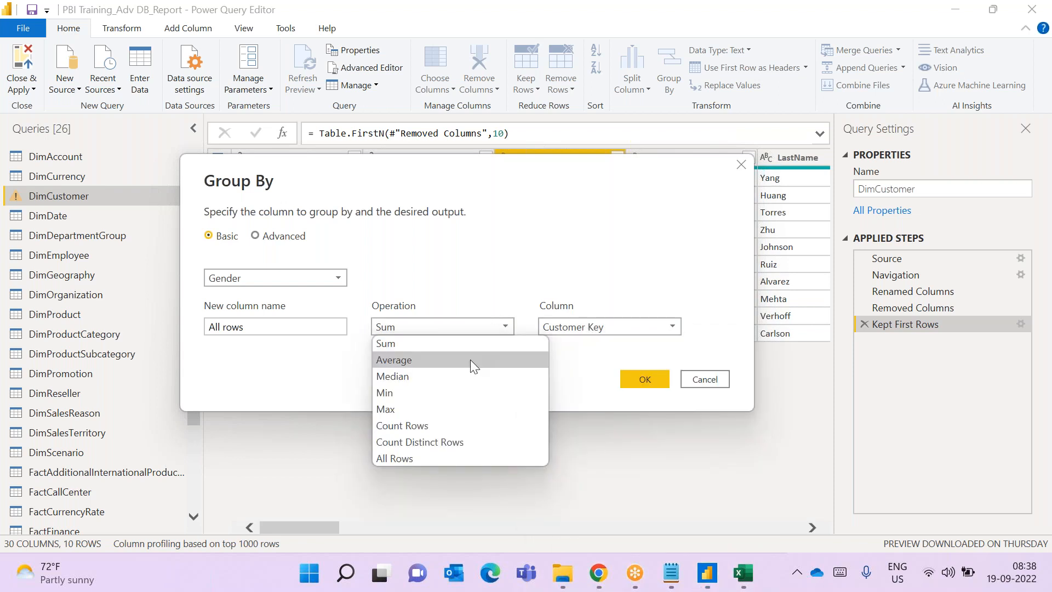
left_click(470, 359)
left_click(462, 332)
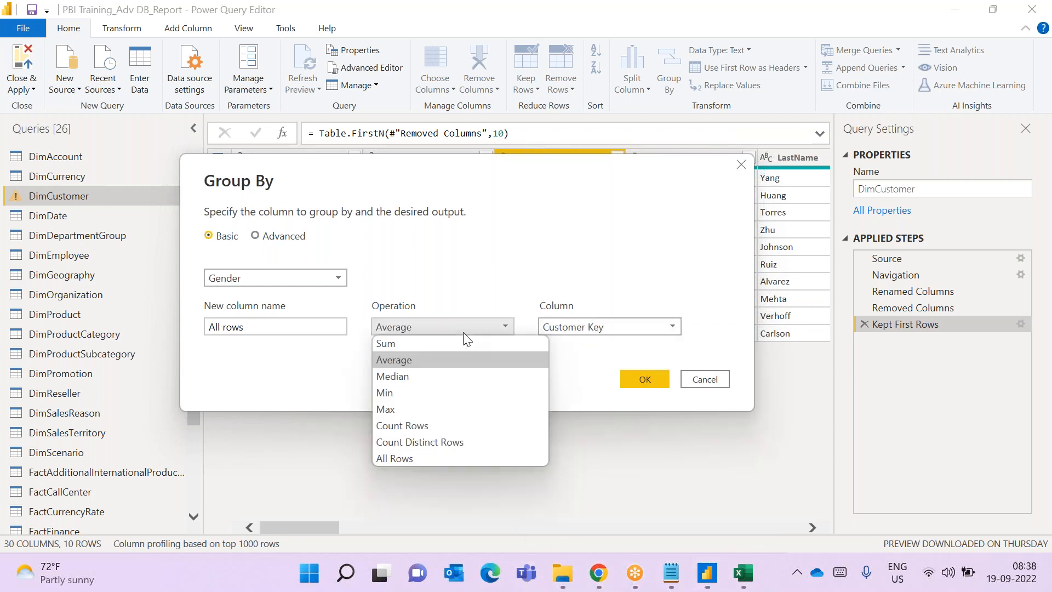
left_click(464, 374)
left_click(494, 331)
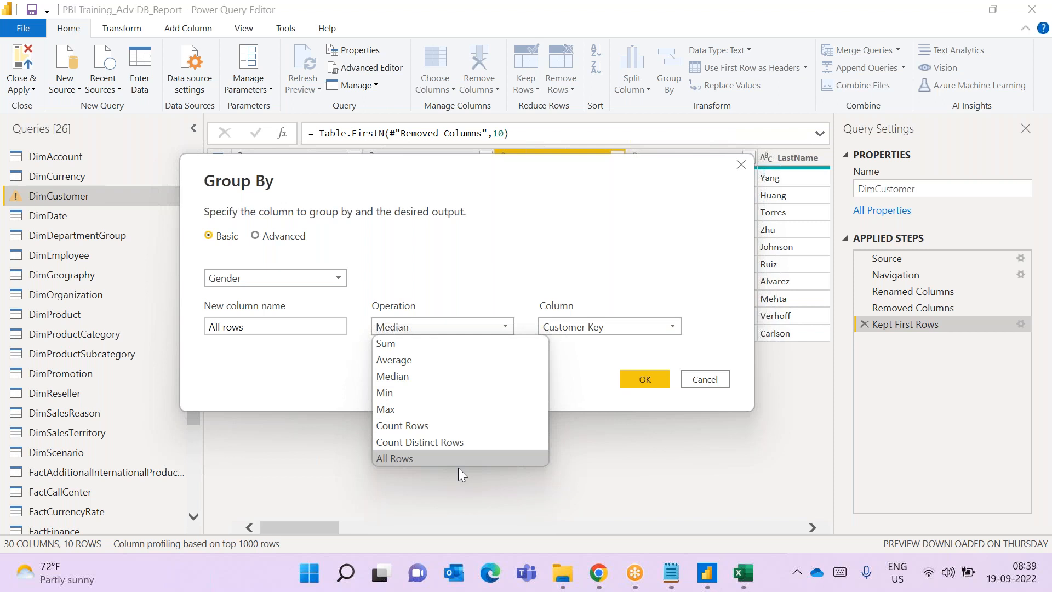
left_click(462, 471)
- Set the operation to All Rows again and apply the Gender grouping
left_click(464, 330)
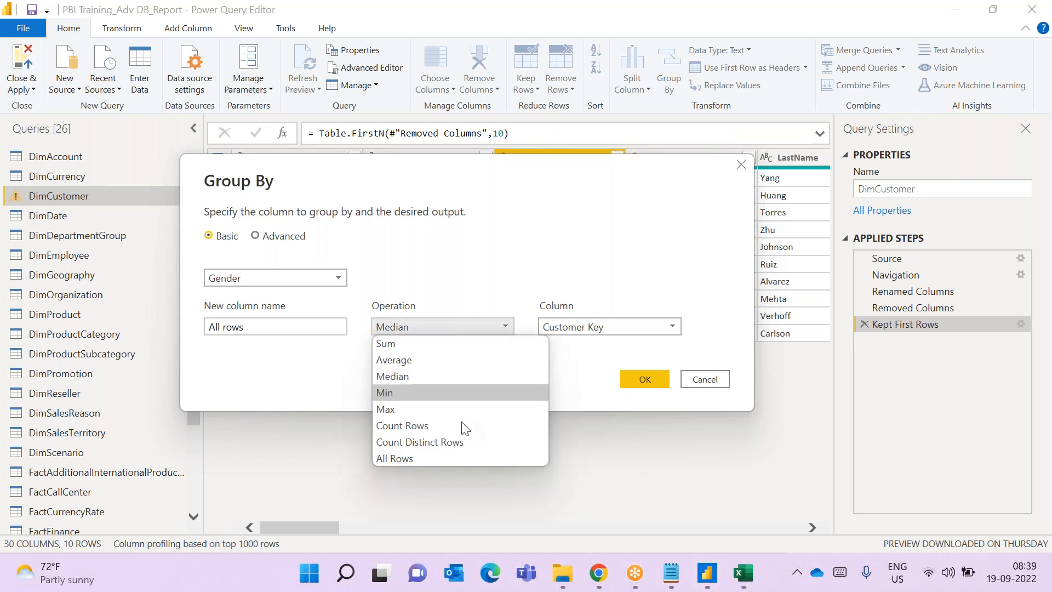
left_click(459, 457)
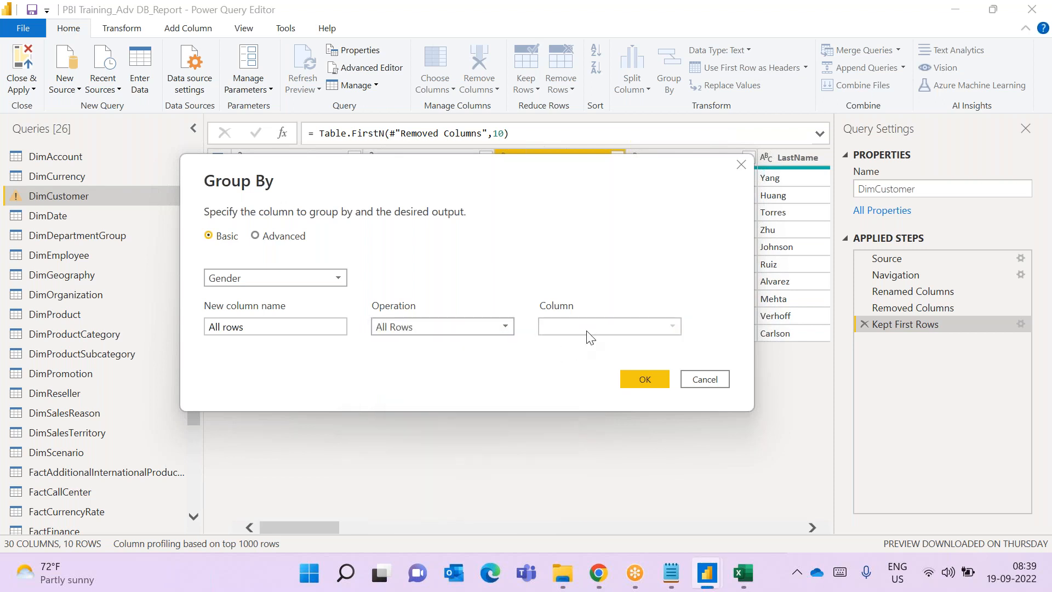
left_click(641, 377)
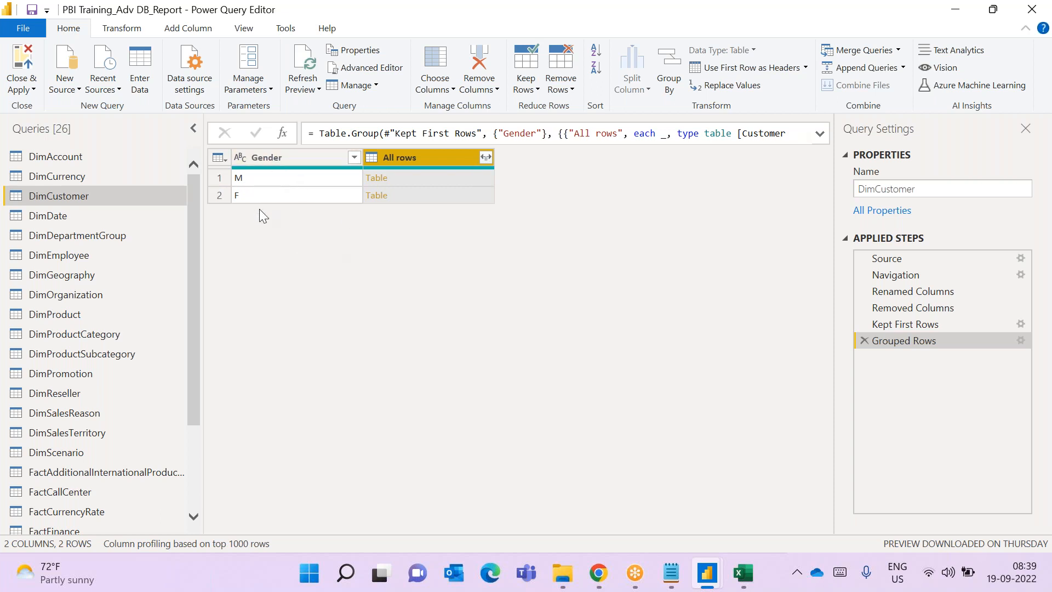
- Expand the All rows table column with only the YearlyIncome column selected
left_click(486, 157)
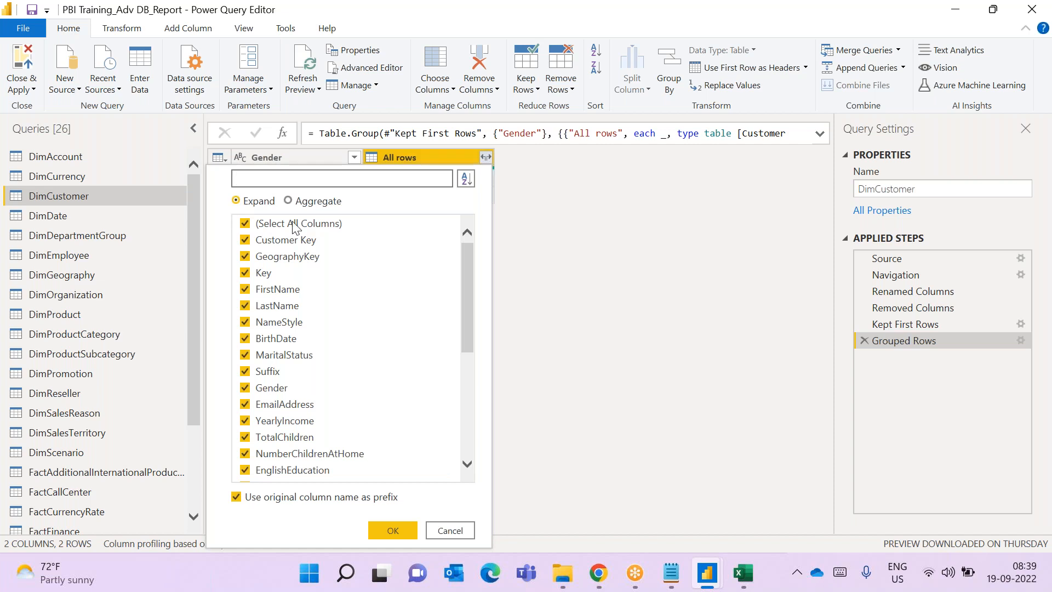
left_click(245, 225)
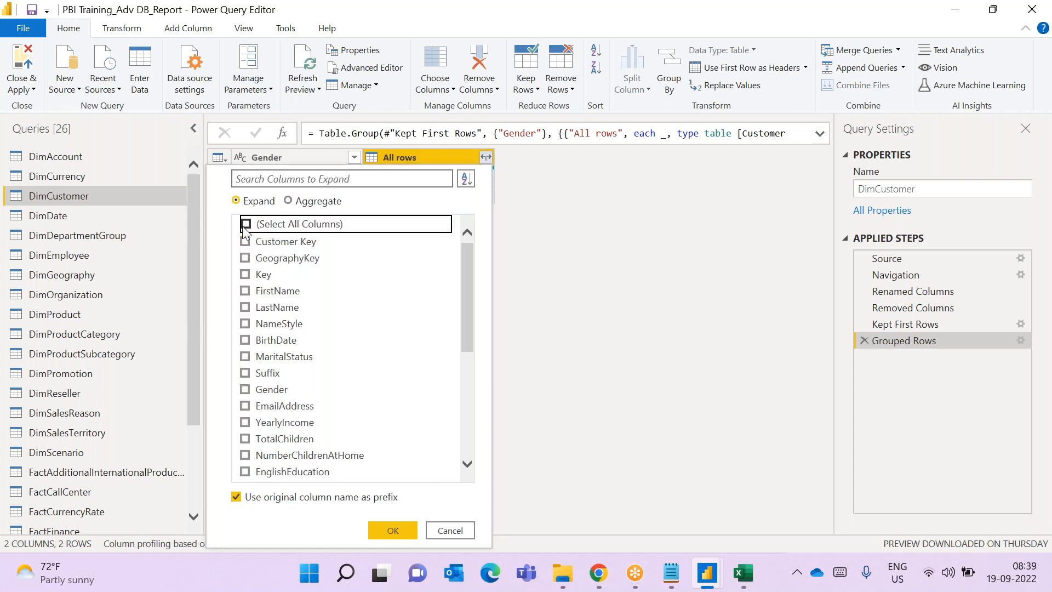
left_click(245, 421)
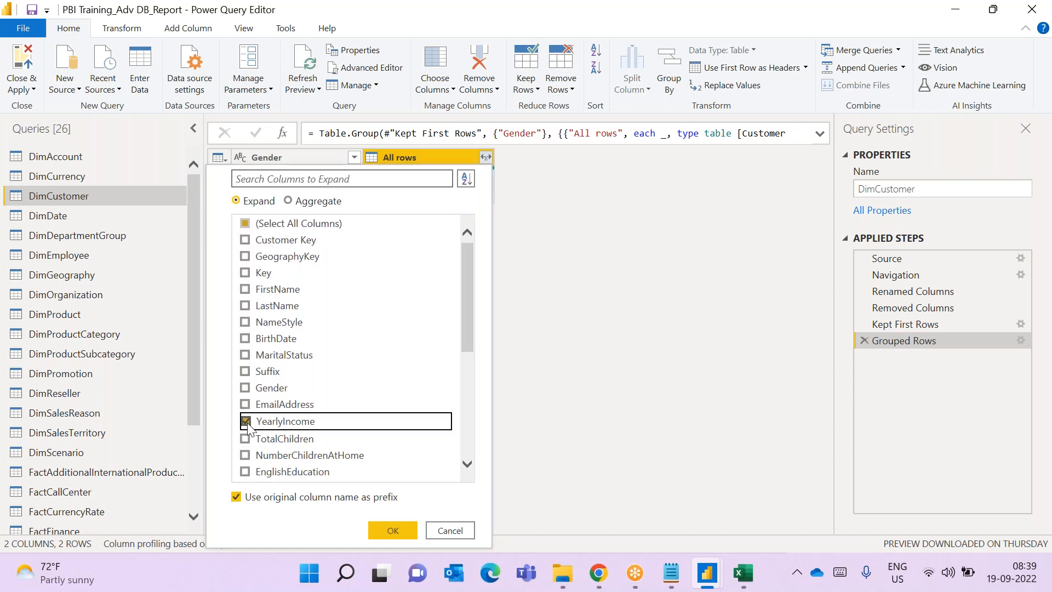
left_click(391, 530)
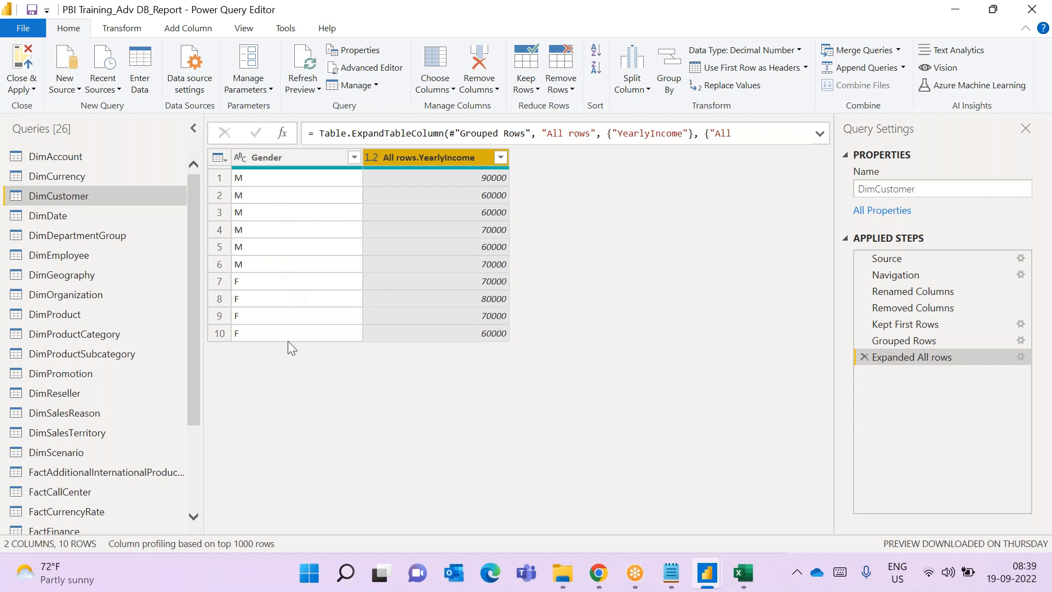
- Review the Group By operations on the expanded data, from Sum to All Rows, and close the dialog without grouping
left_click(473, 176)
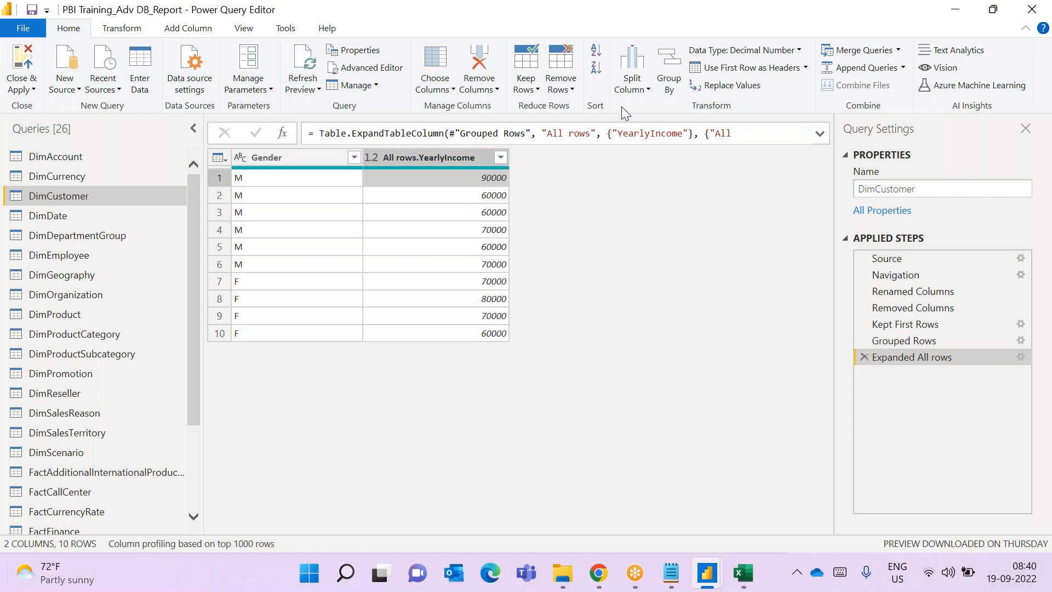
left_click(644, 90)
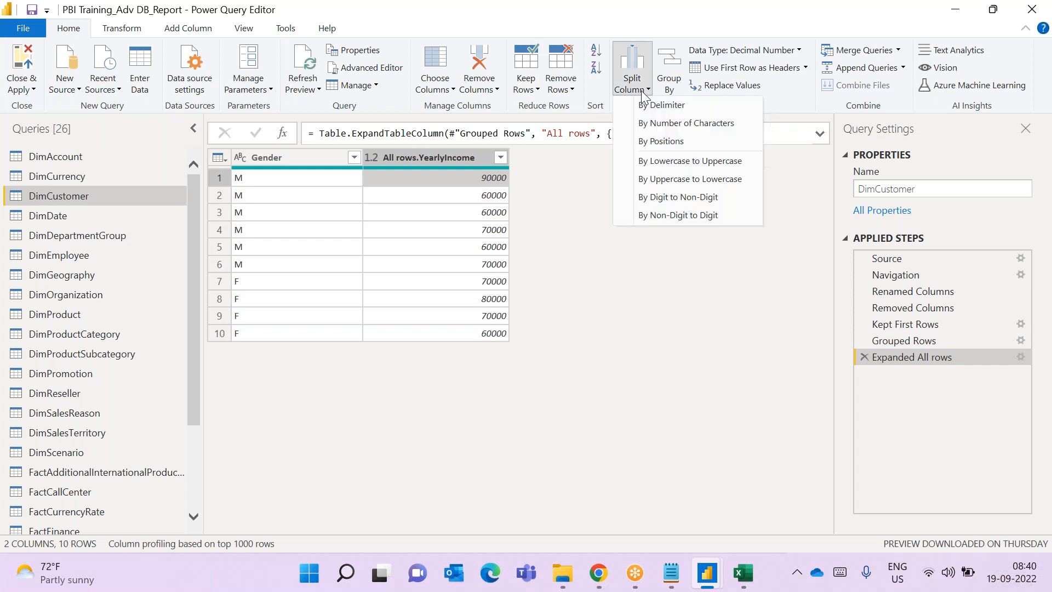
left_click(668, 80)
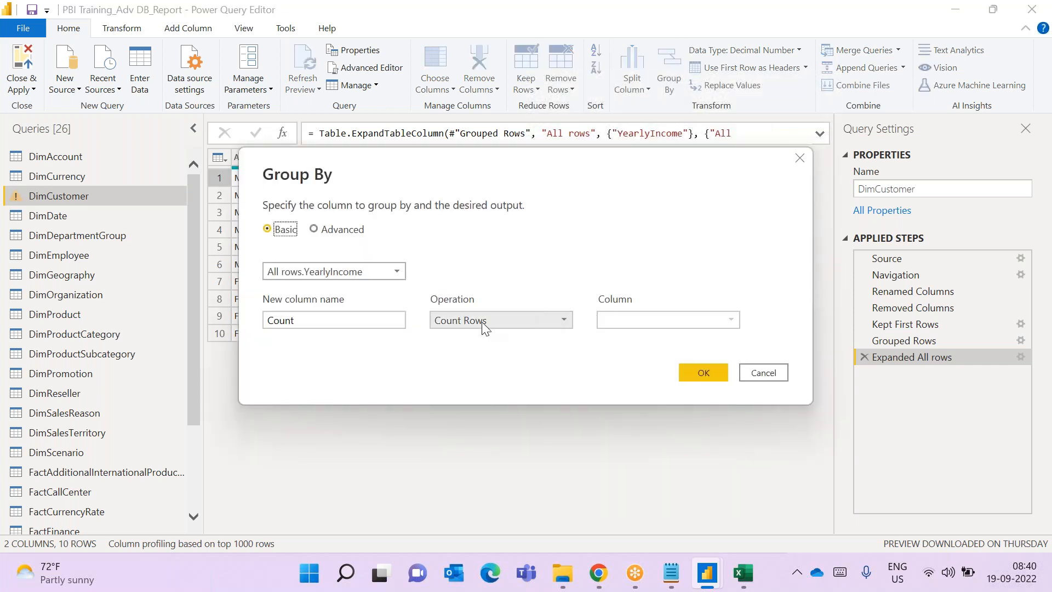
left_click(481, 321)
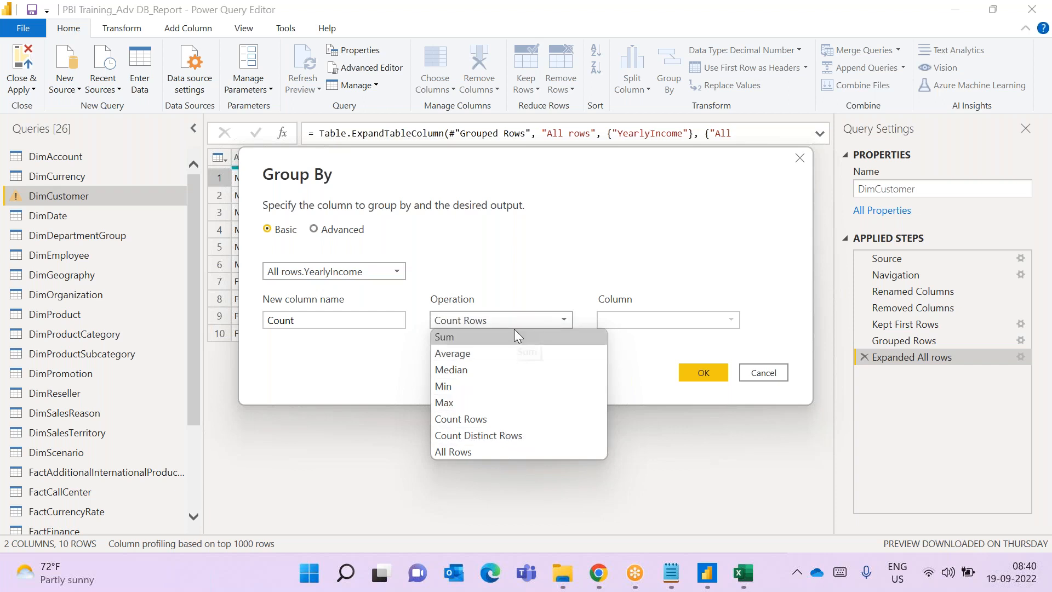
left_click(590, 268)
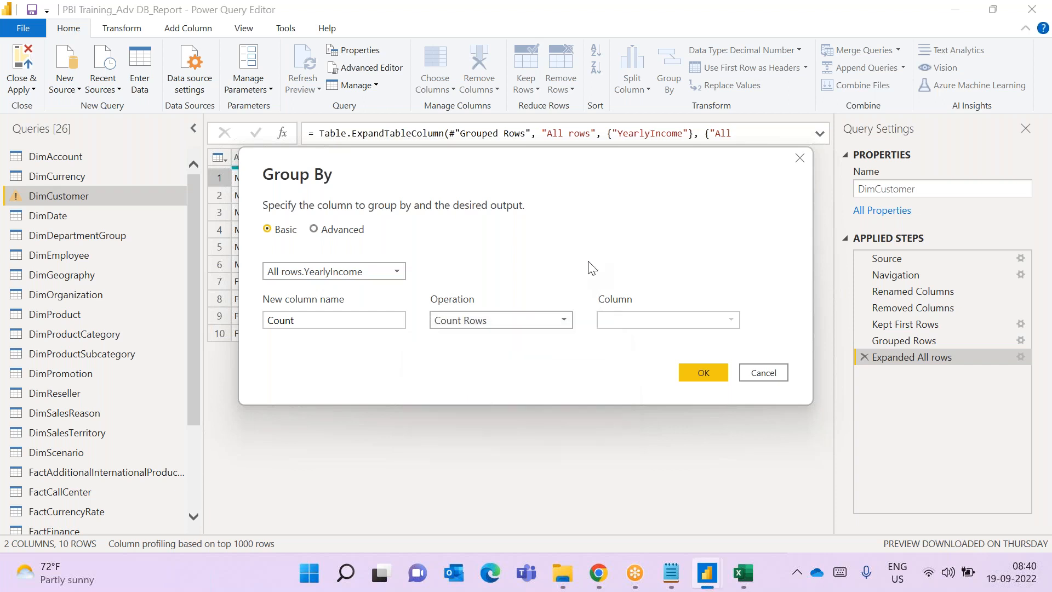
left_click(501, 321)
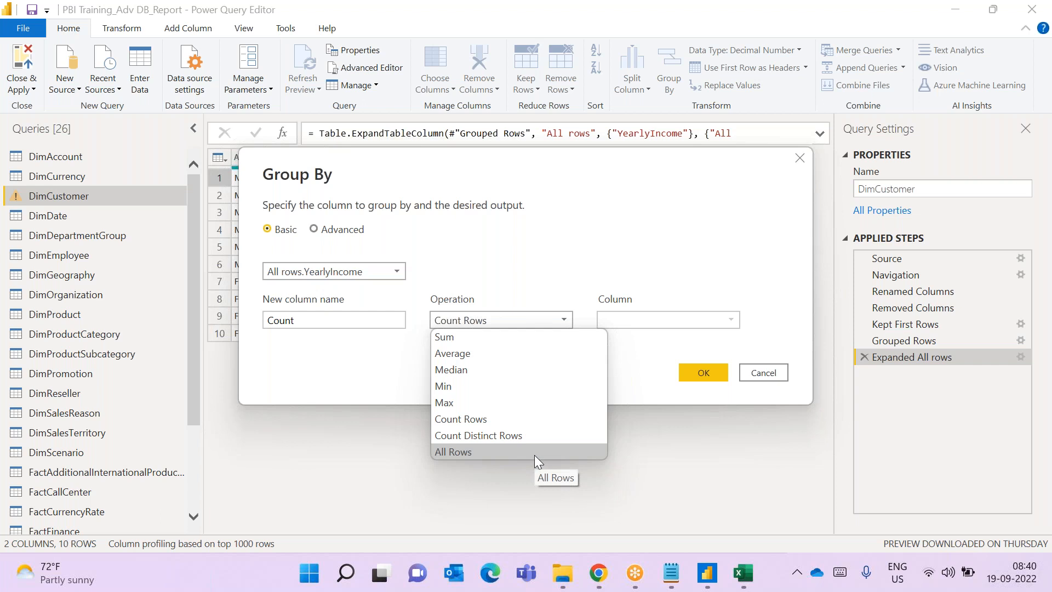
left_click(716, 282)
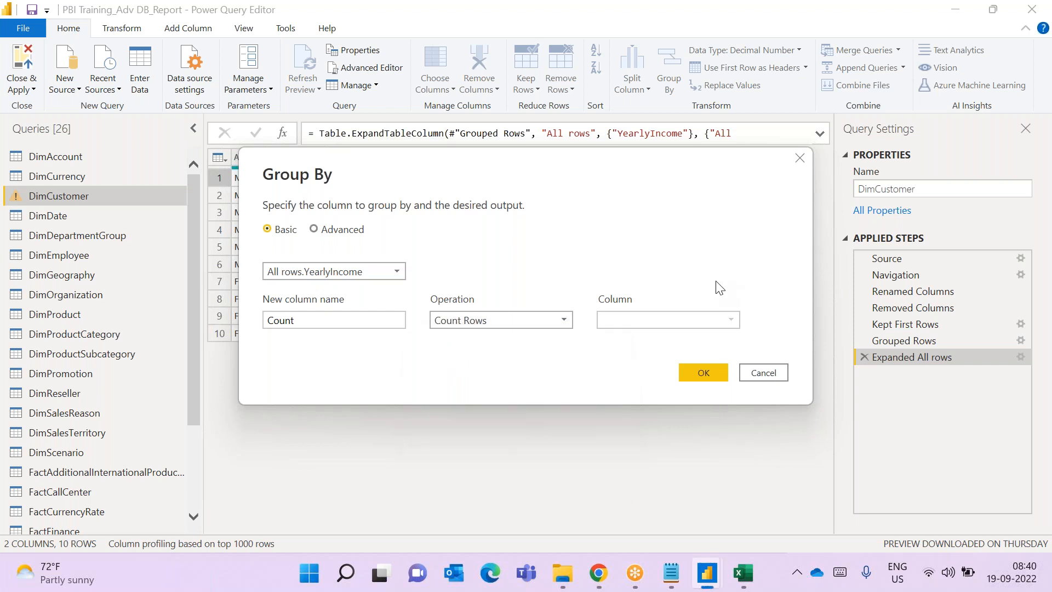
left_click(761, 372)
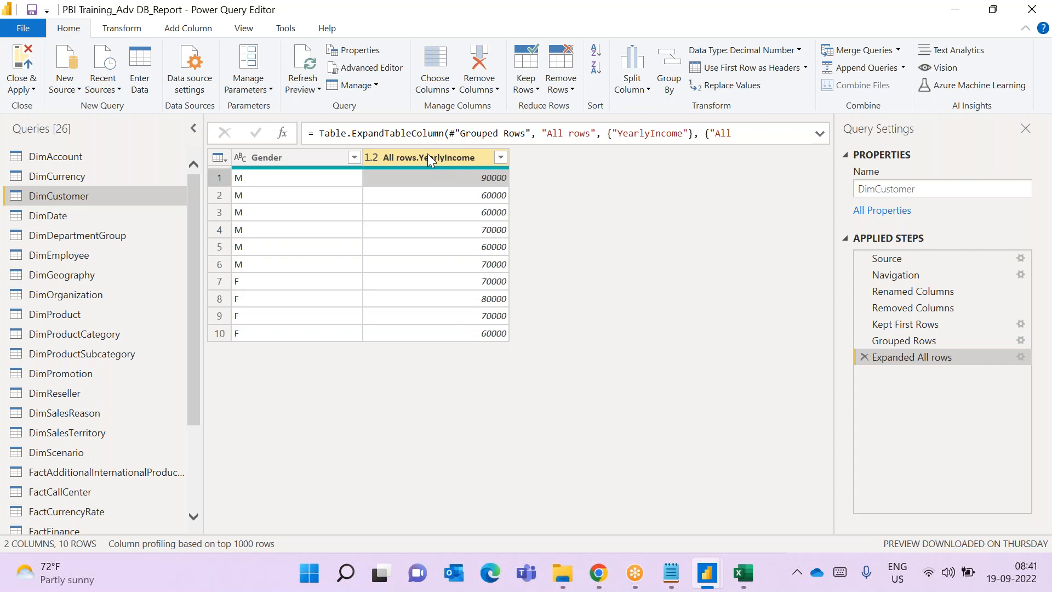
- Delete the Expanded All rows, Grouped Rows and Kept First Rows steps from DimCustomer
left_click(864, 356)
left_click(864, 341)
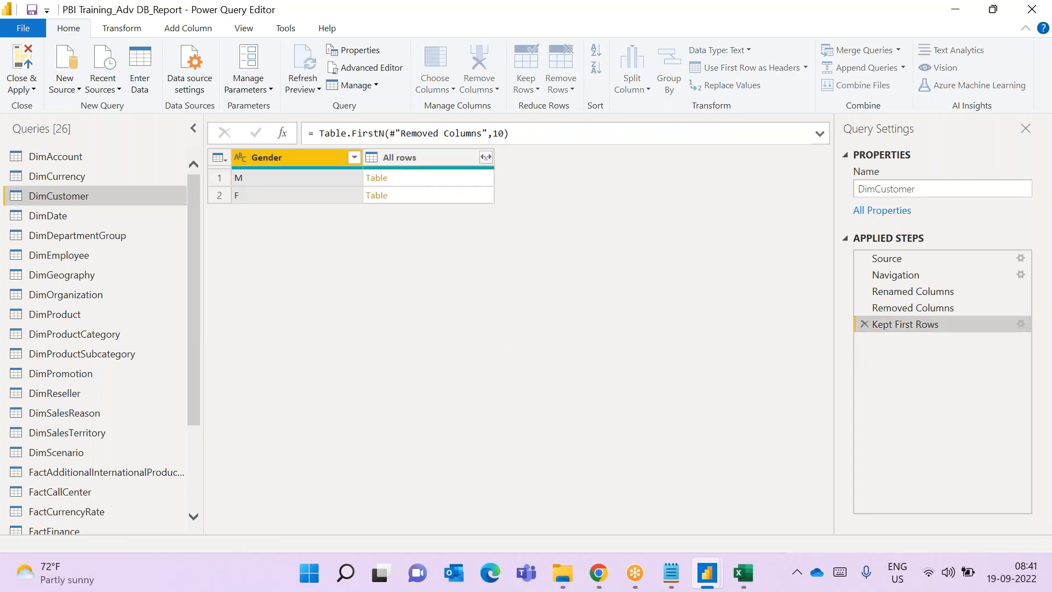
left_click(864, 324)
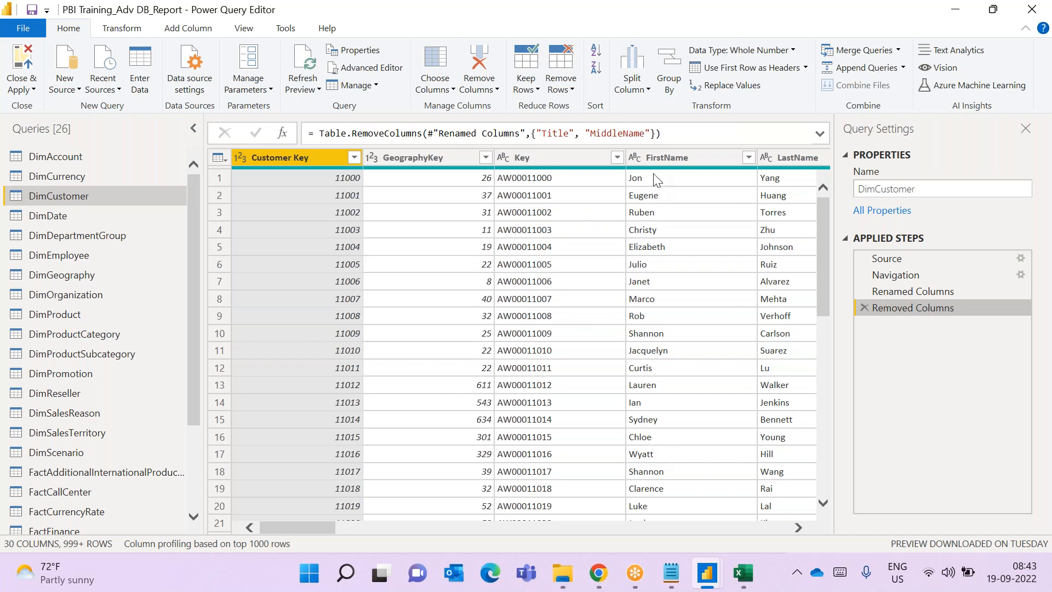
- Examine the available data types and the type indicators of the DimCustomer columns up to NameStyle and BirthDate
left_click(792, 51)
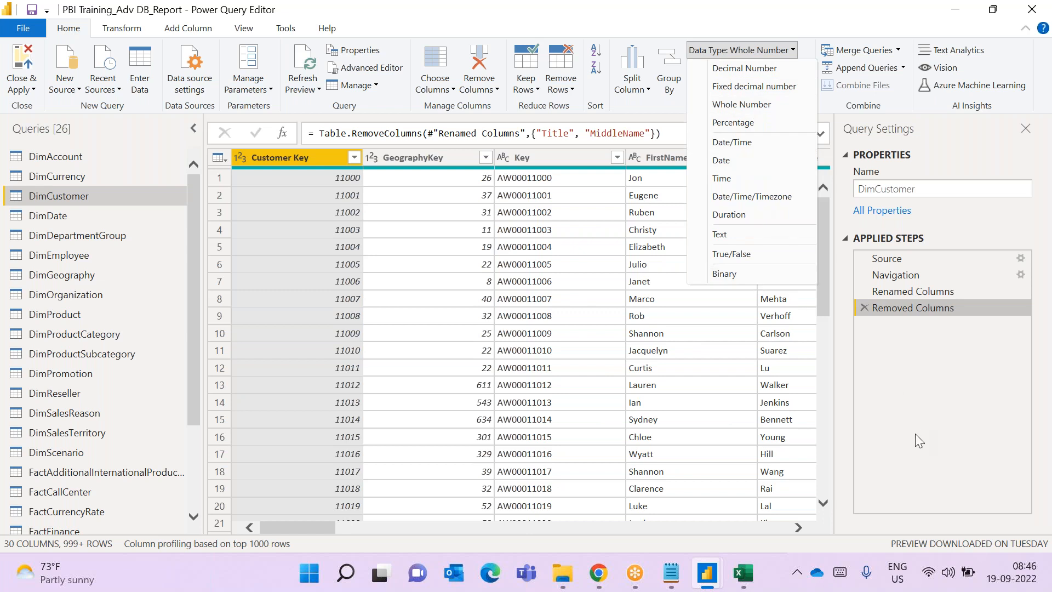
left_click(912, 419)
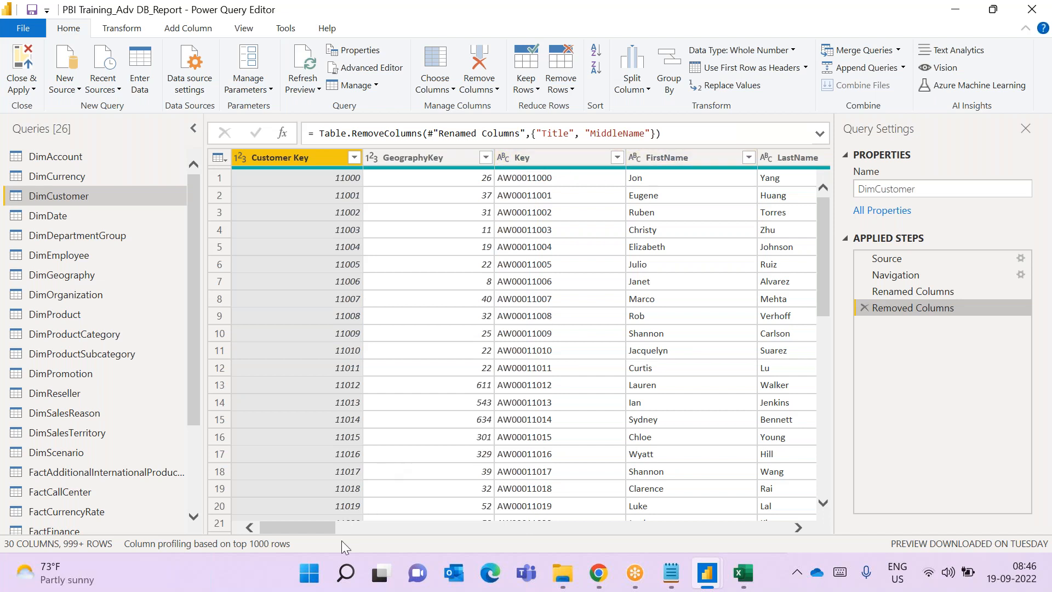
left_click_drag(331, 533, 367, 525)
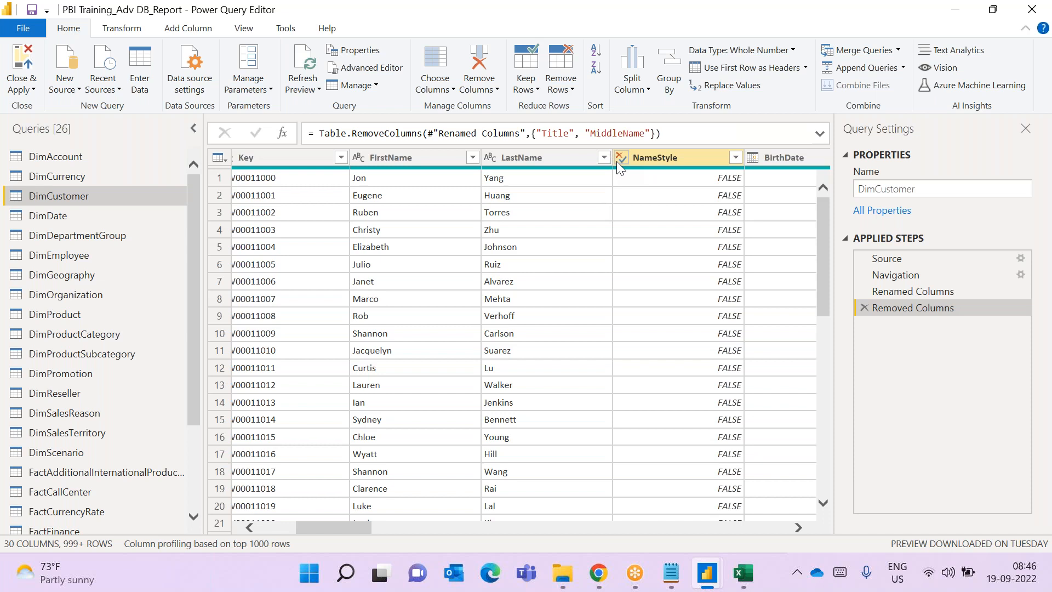
left_click(403, 518)
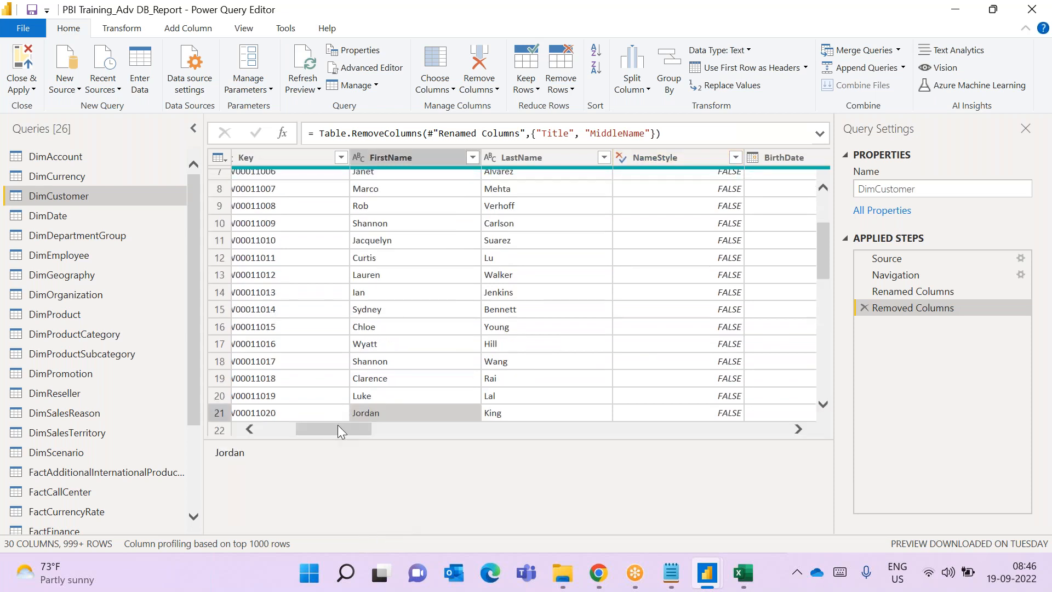
left_click_drag(337, 427, 353, 428)
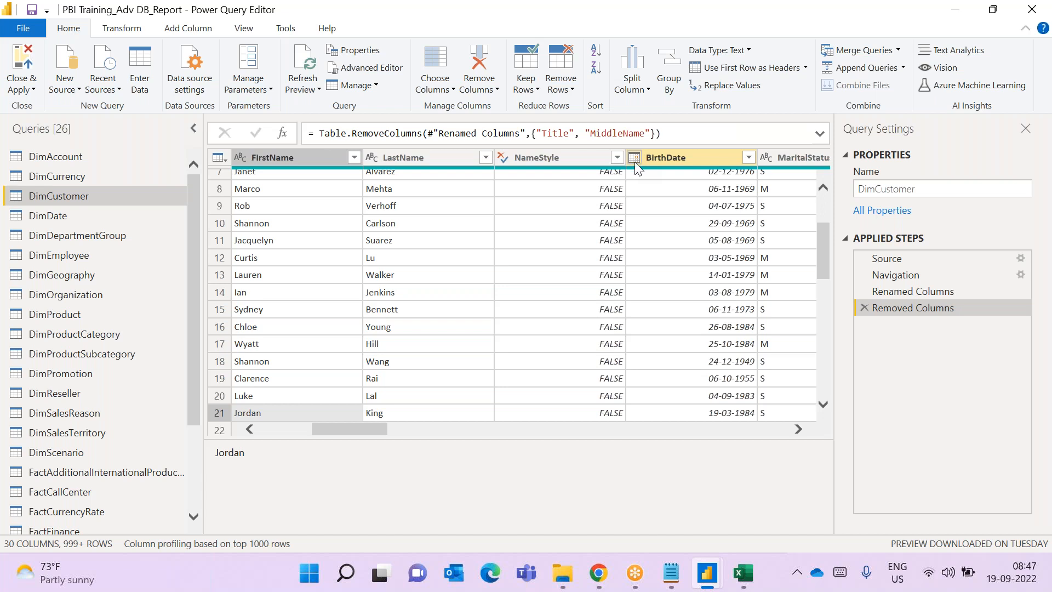
- Examine the type indicators of the remaining DimCustomer columns up to TotalChildren and of Customer Key and GeographyKey
left_click_drag(360, 429, 447, 424)
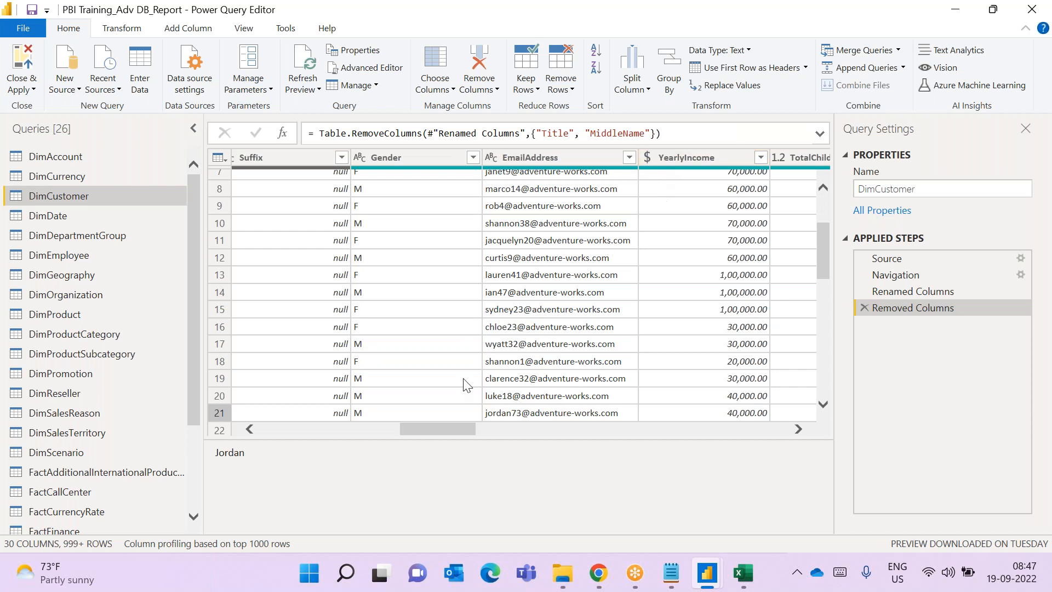
left_click_drag(455, 429, 470, 430)
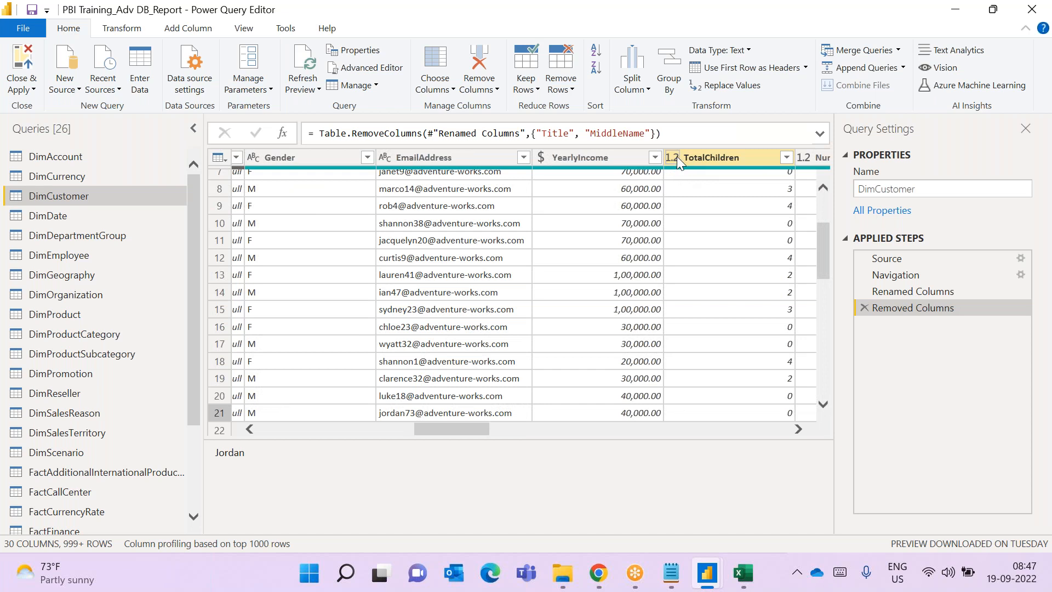
left_click_drag(485, 428, 265, 448)
left_click(708, 391)
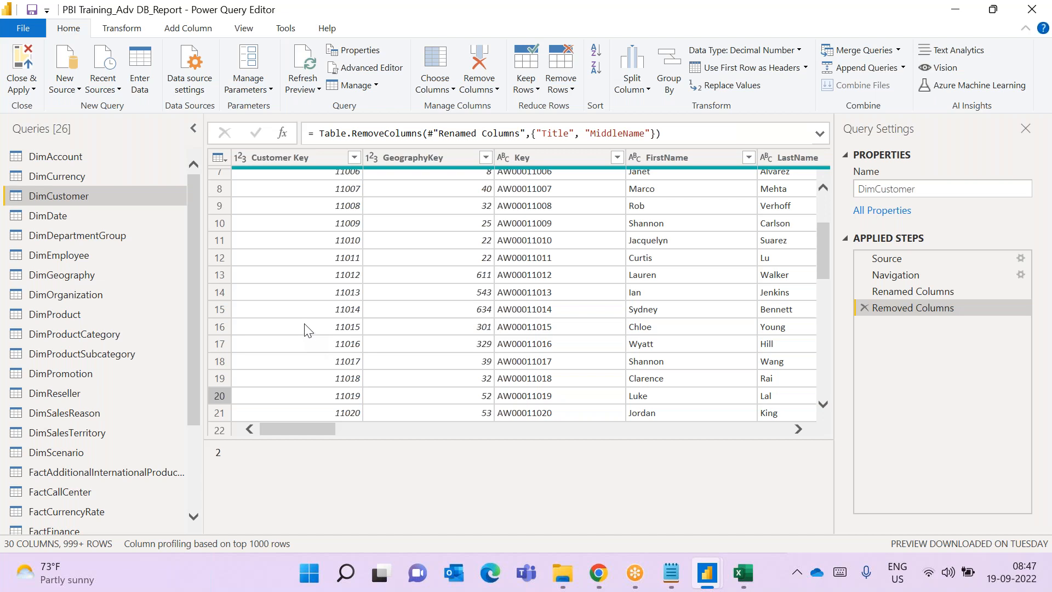
mouse_move(336, 171)
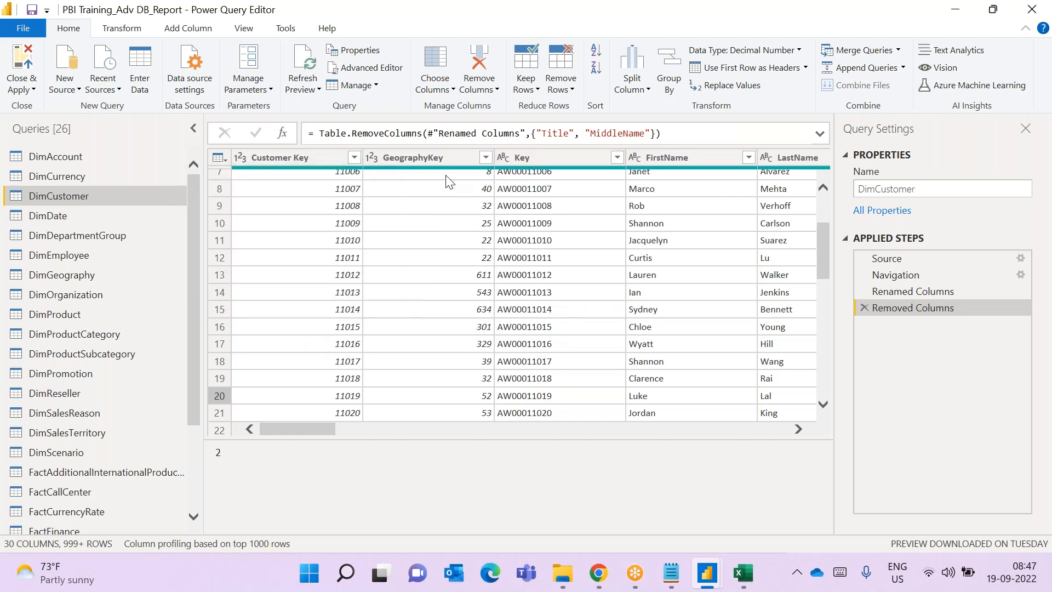
- Try the Text data type on the Customer Key column and delete the resulting Changed Type step
left_click(238, 156)
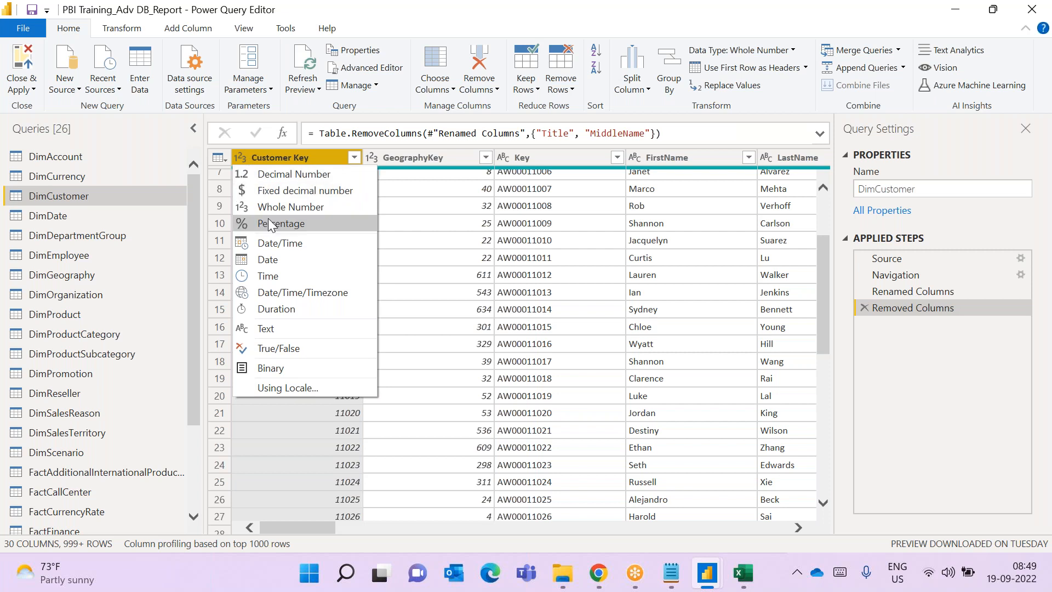
left_click(257, 330)
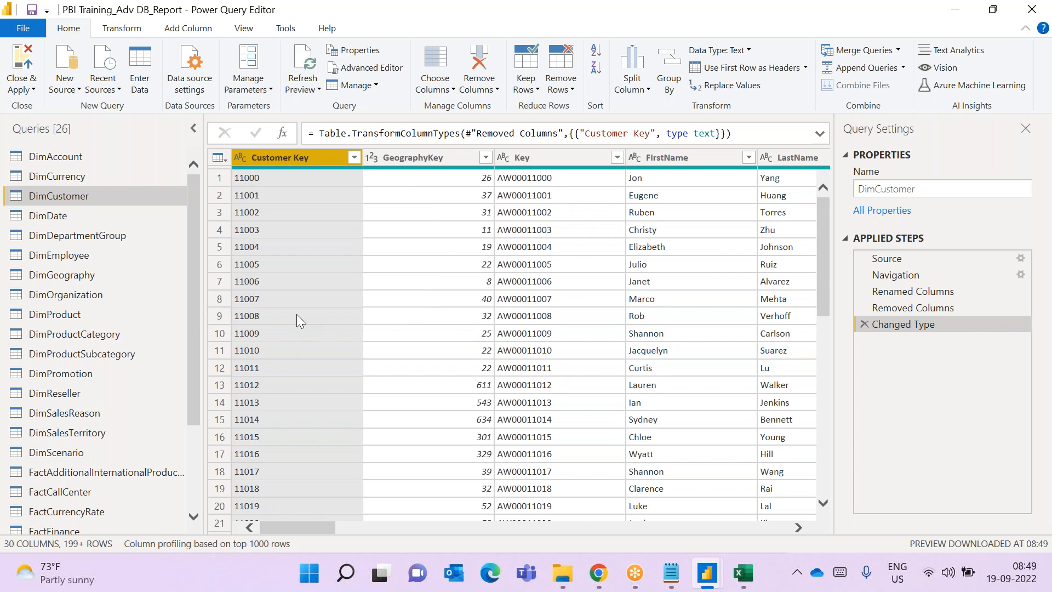
left_click(864, 325)
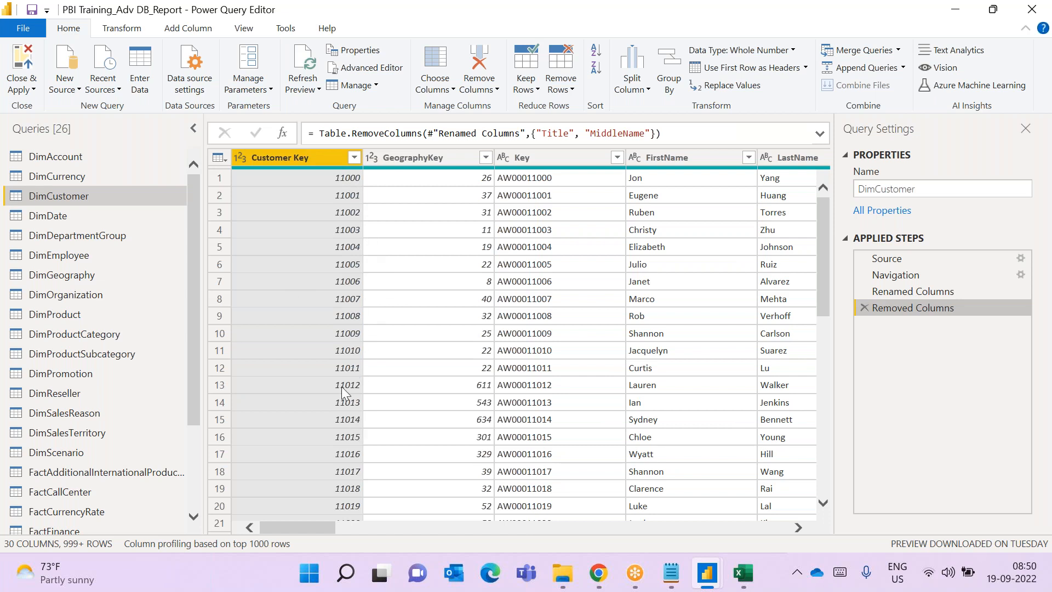
- Set the Customer Key column's data type to Text
left_click_drag(821, 214, 817, 181)
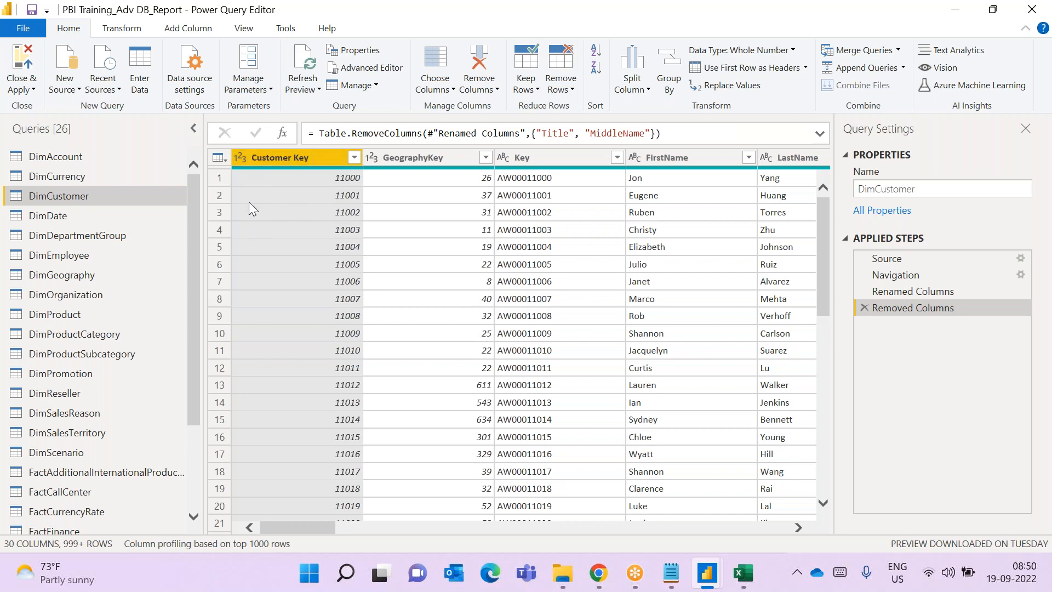
left_click(245, 160)
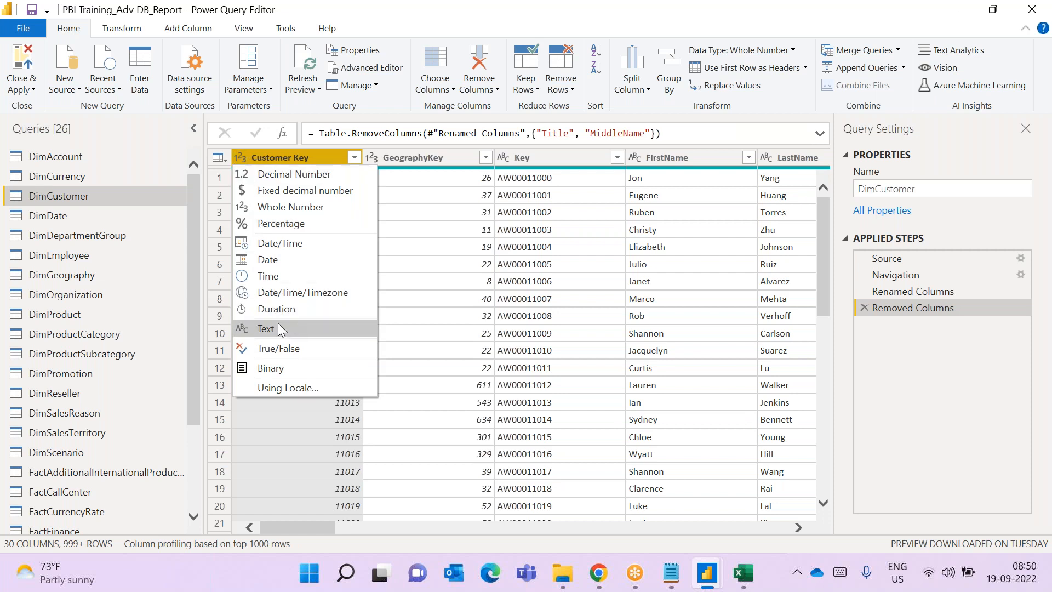
key("Escape")
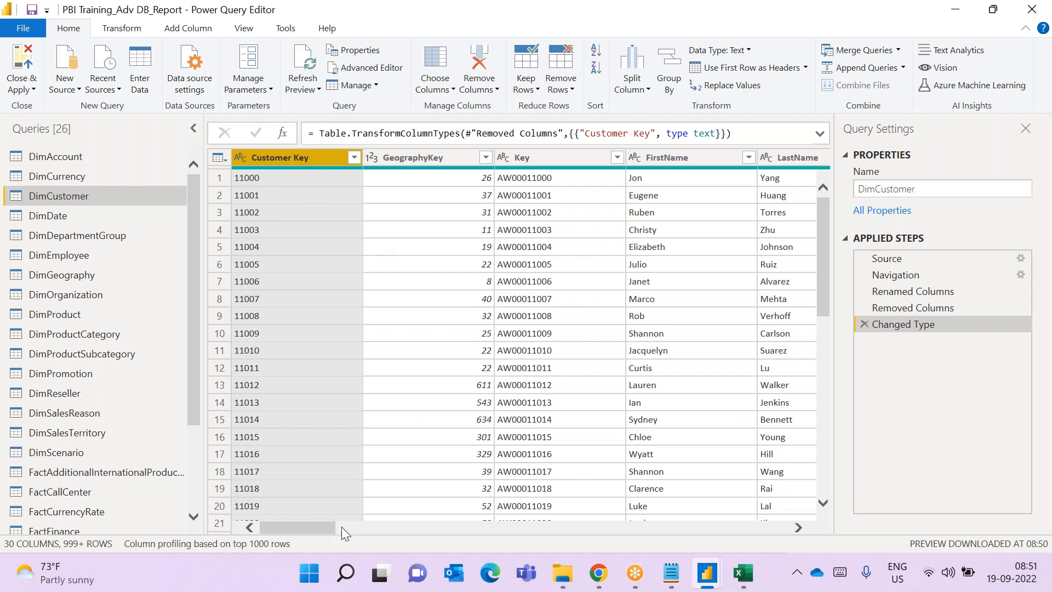
- Try the Decimal Number type on the YearlyIncome column and delete the Changed Type step
left_click_drag(324, 531, 476, 504)
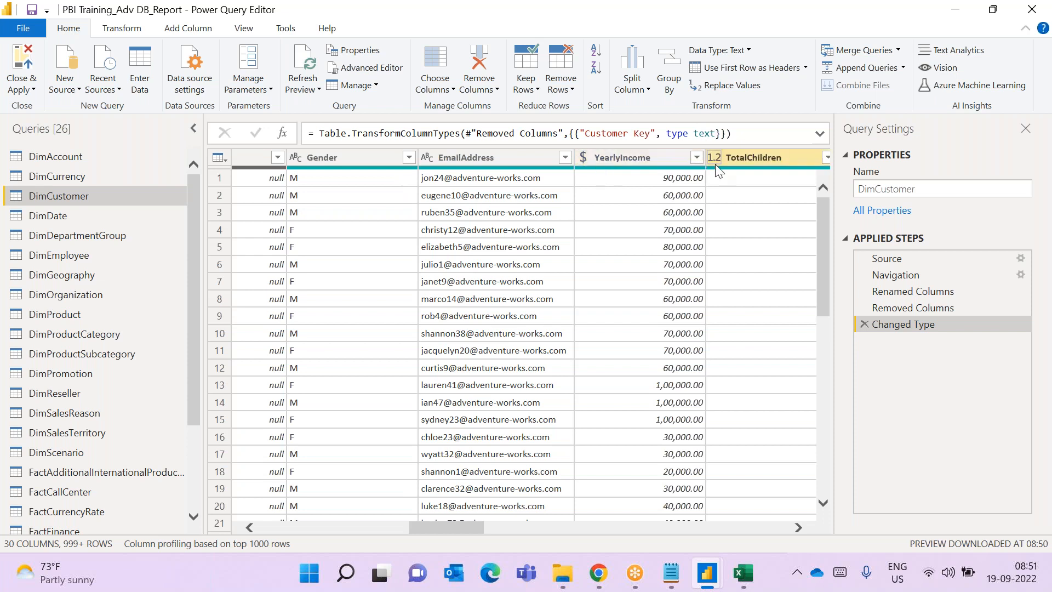
right_click(607, 160)
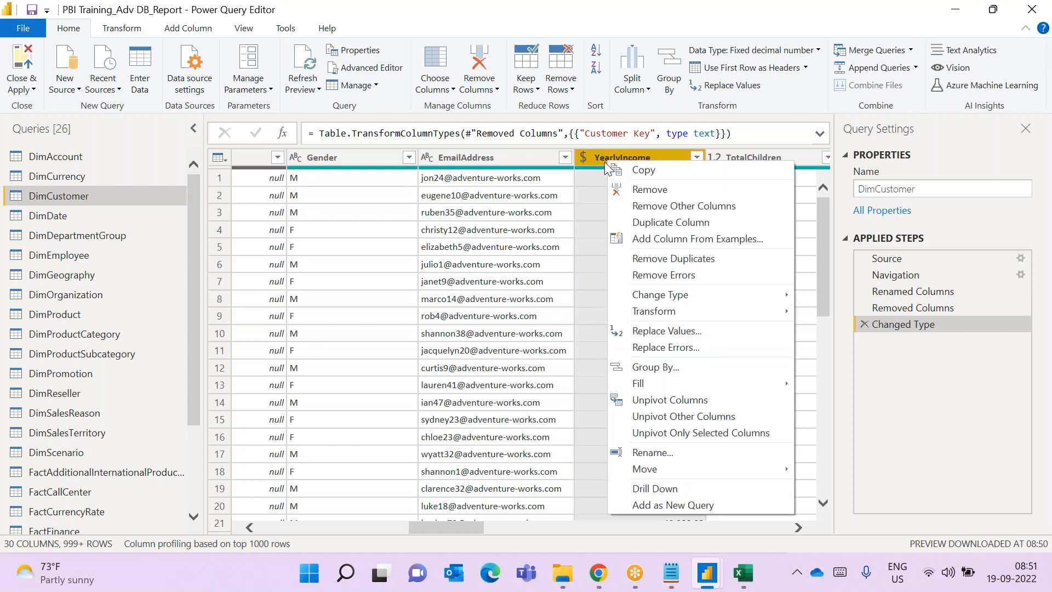
mouse_move(636, 290)
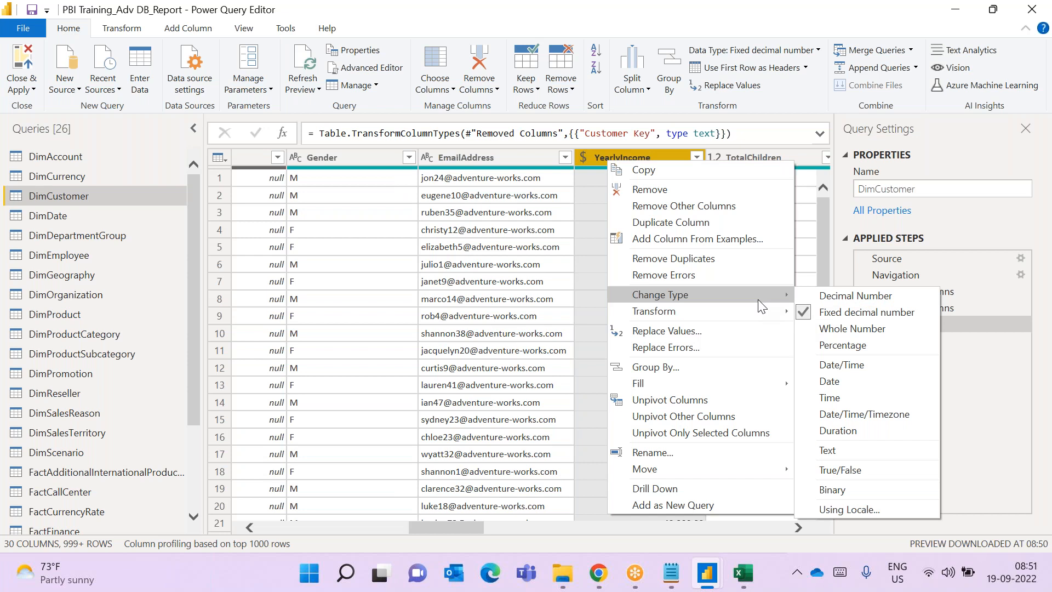
left_click(839, 297)
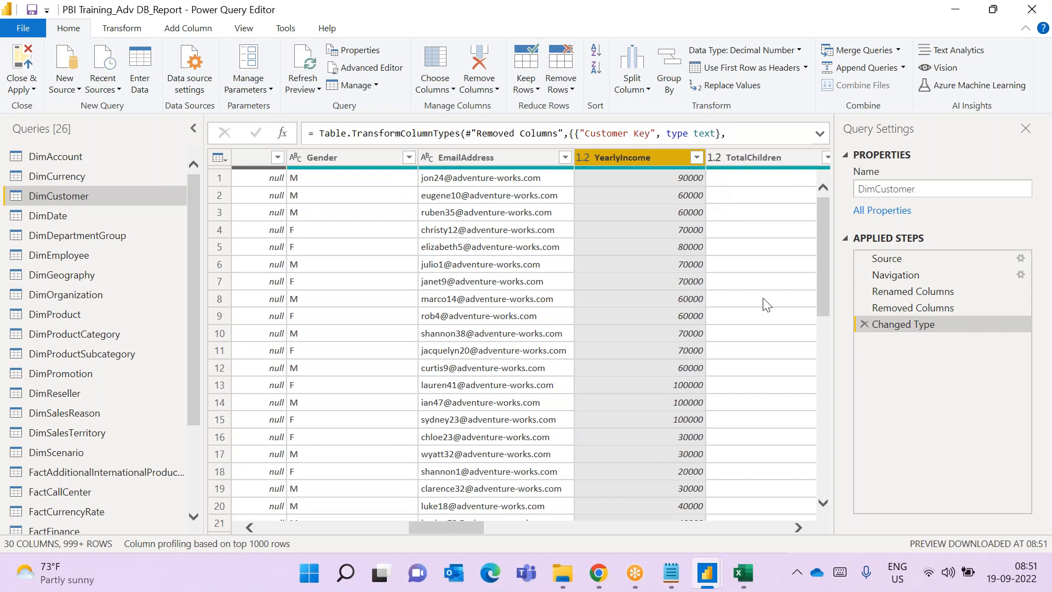
left_click(863, 325)
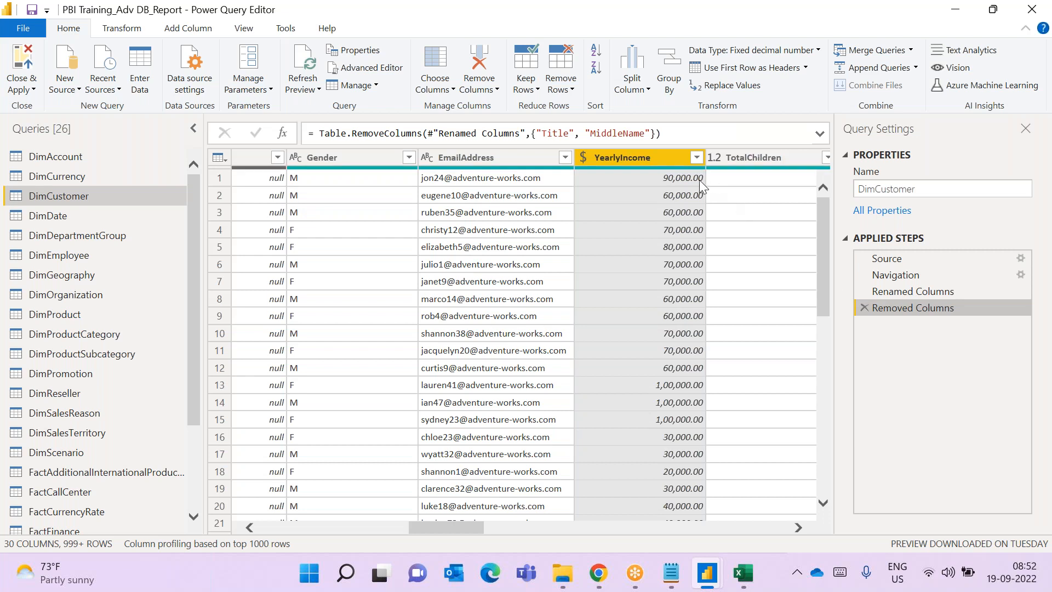
- Change the YearlyIncome column's data type to Decimal Number
right_click(596, 158)
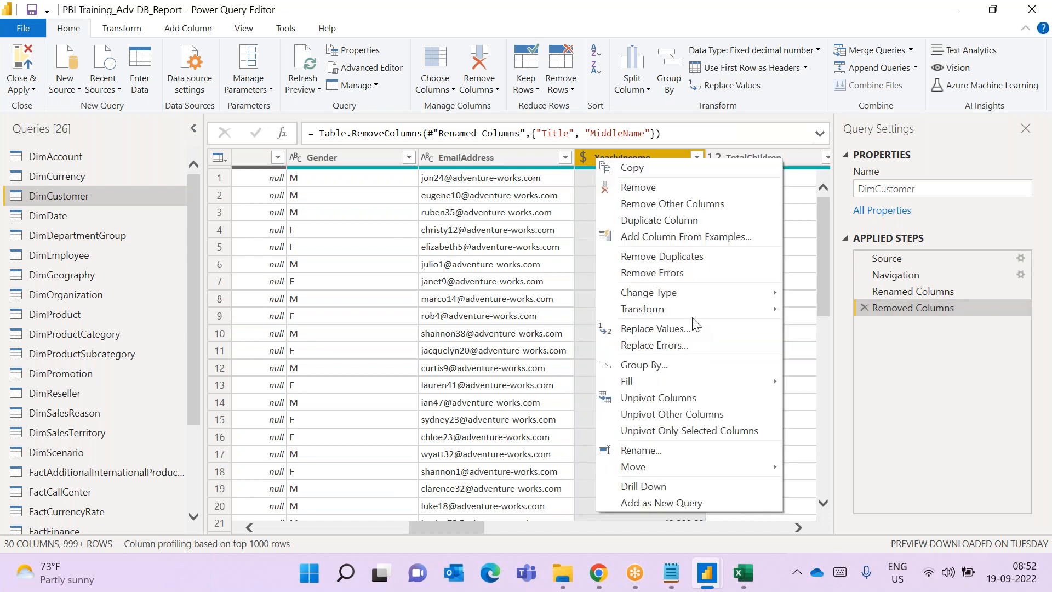
mouse_move(714, 294)
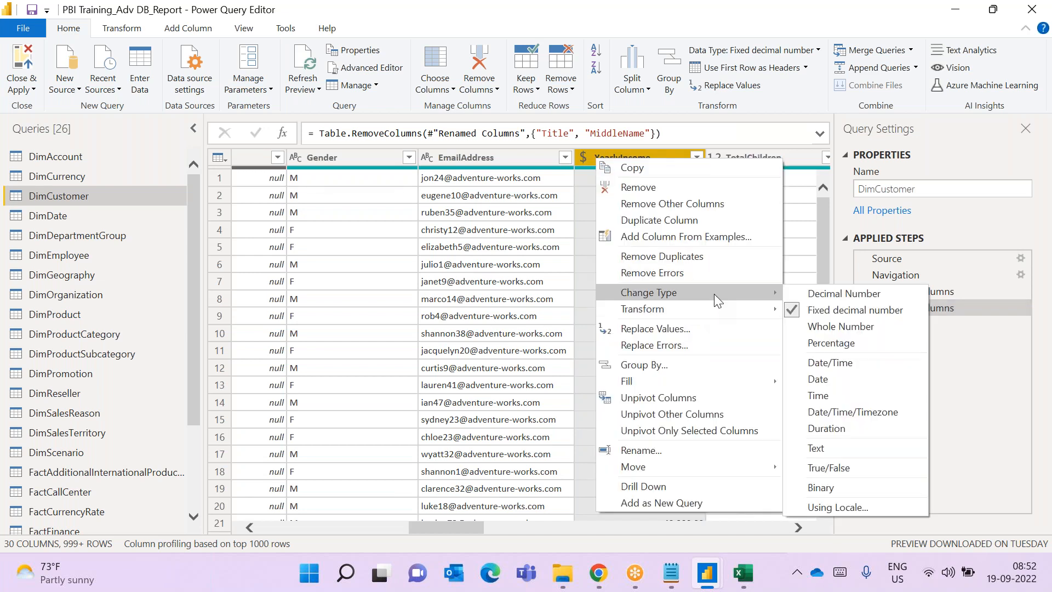
left_click(826, 299)
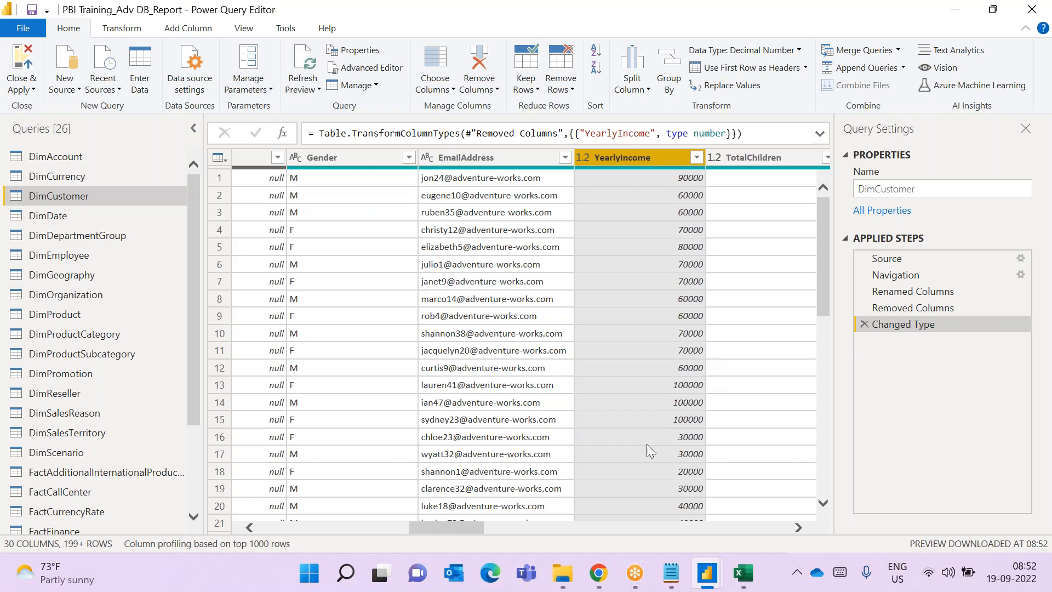
- Switch to the Power BI Desktop report window and set the decimal places of DimCustomer's YearlyIncome field to 1
left_click(707, 572)
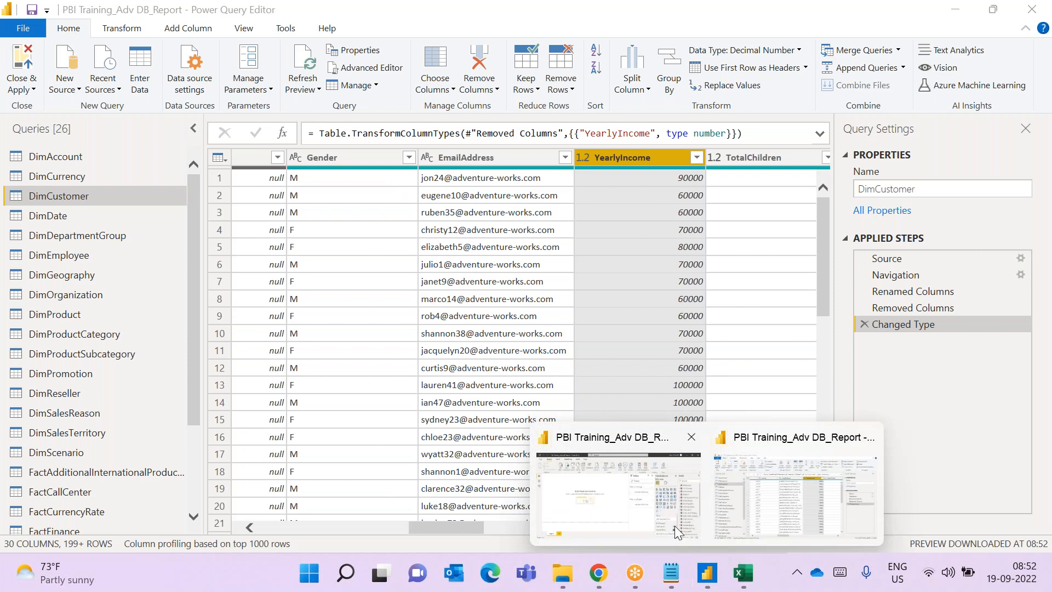
left_click(662, 518)
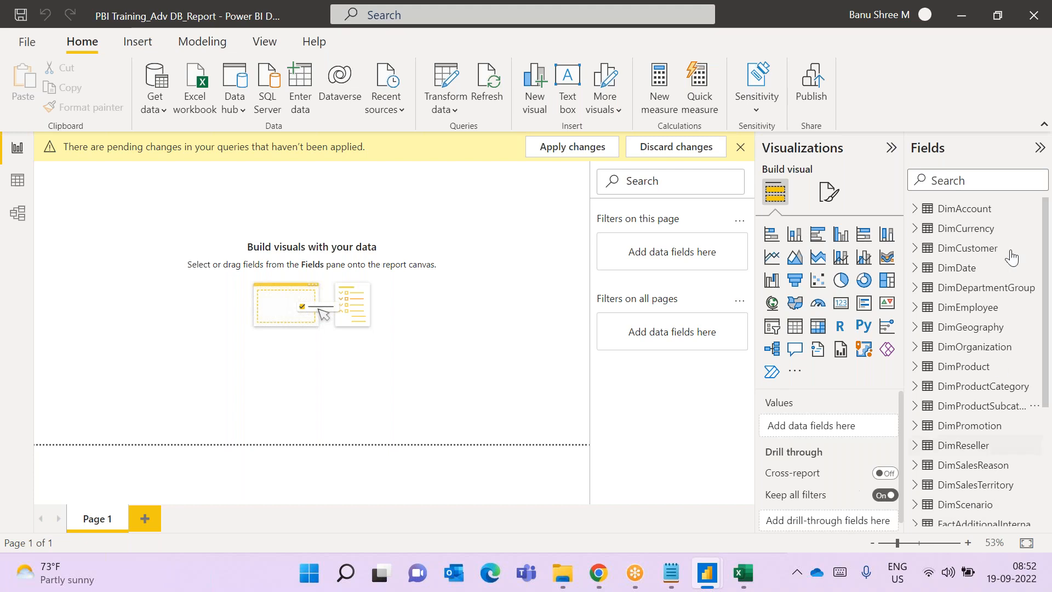
left_click(916, 250)
scroll(1019, 439, "down", 2)
scroll(1018, 439, "down", 6)
scroll(1015, 428, "up", 1)
left_click(953, 336)
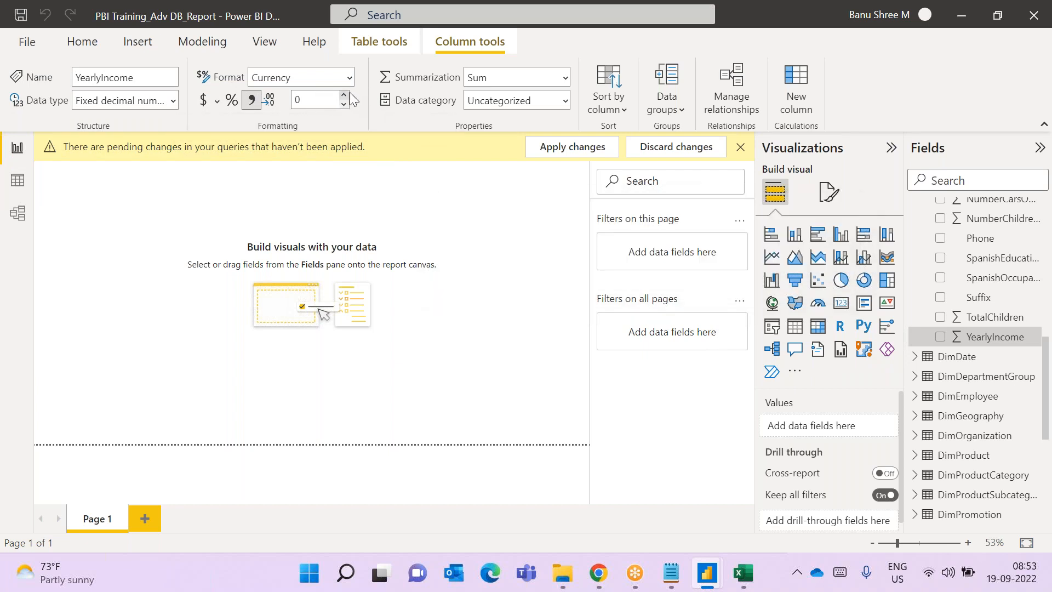
left_click(702, 571)
left_click(647, 493)
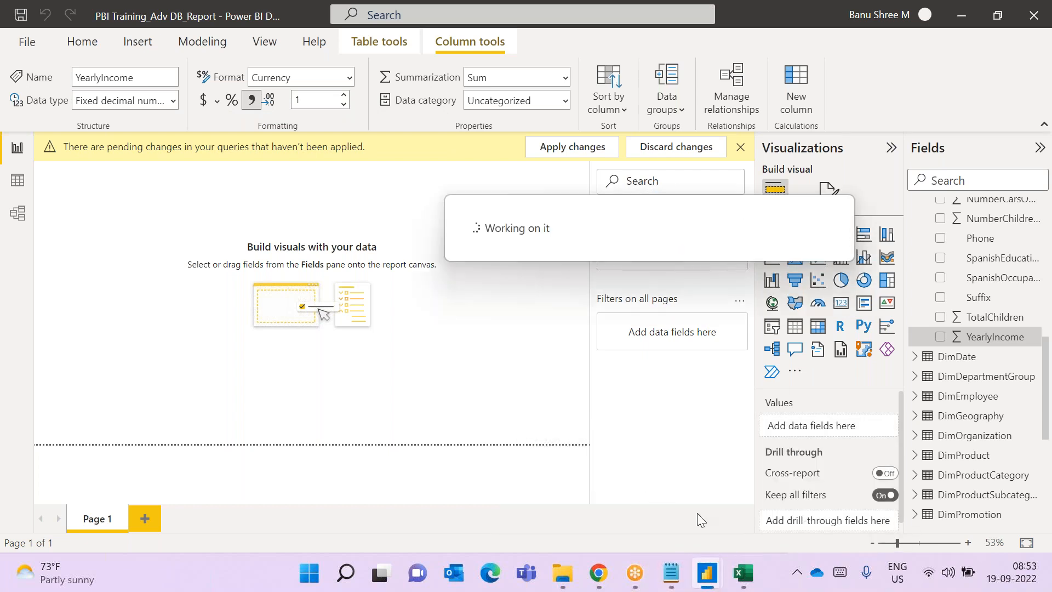
- Back in the Power Query Editor, review the data type options for YearlyIncome and delete the Changed Type step
mouse_move(702, 571)
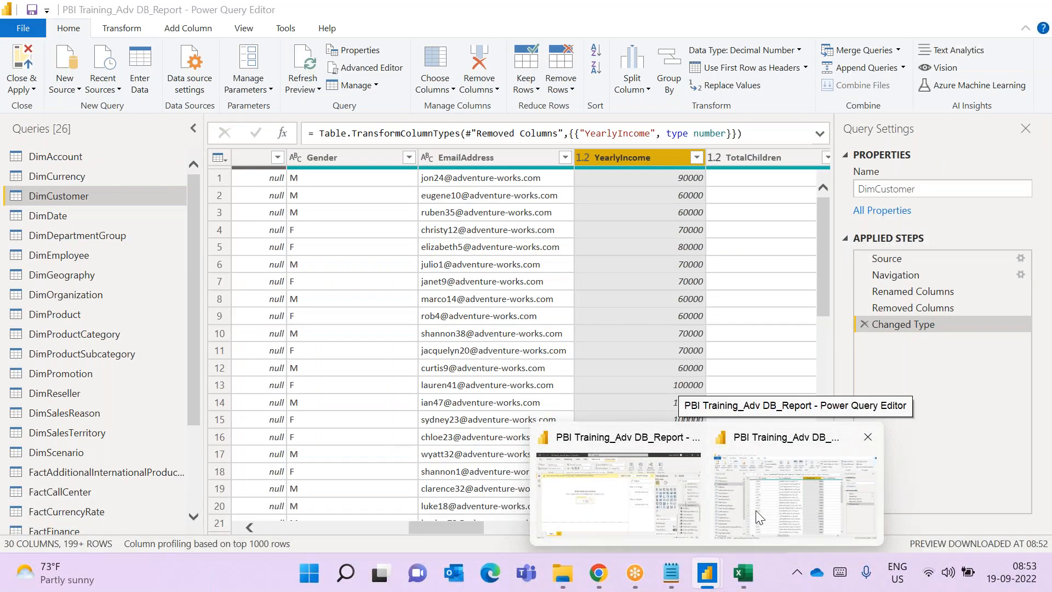
left_click(755, 511)
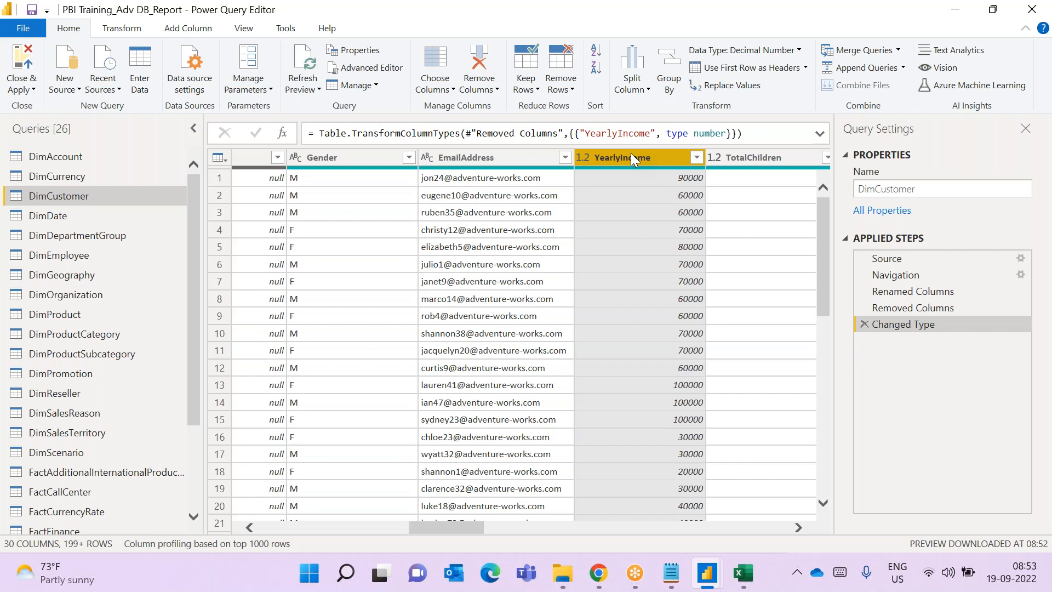
left_click(582, 159)
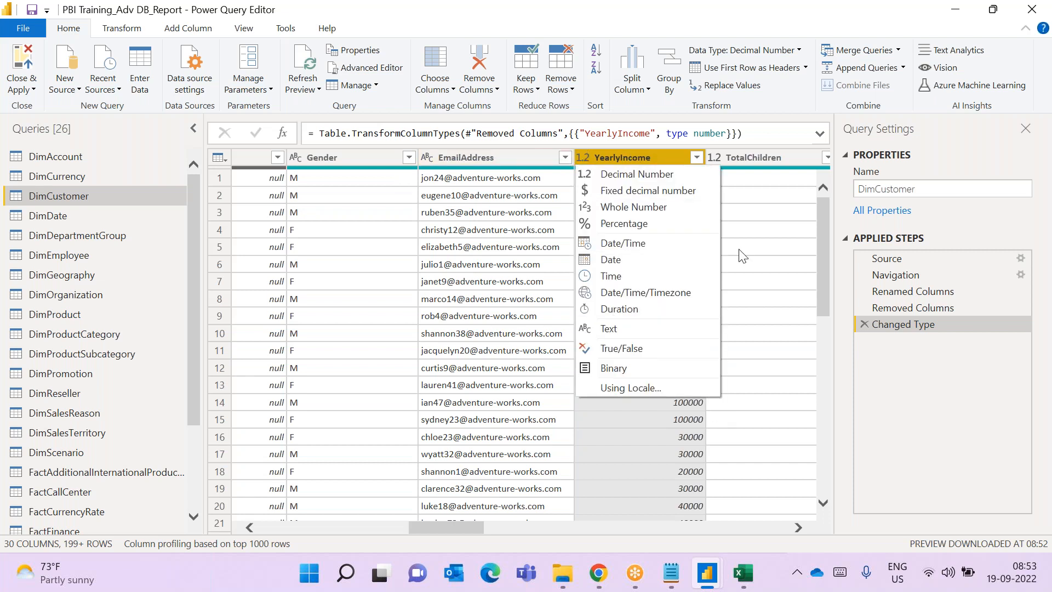
left_click(732, 234)
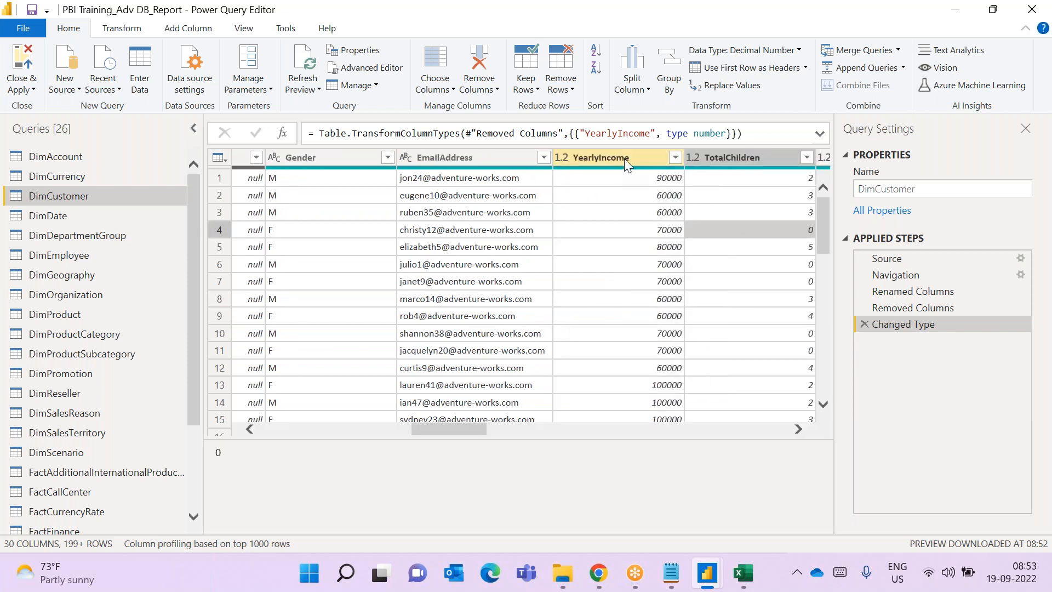
left_click(624, 159)
right_click(623, 159)
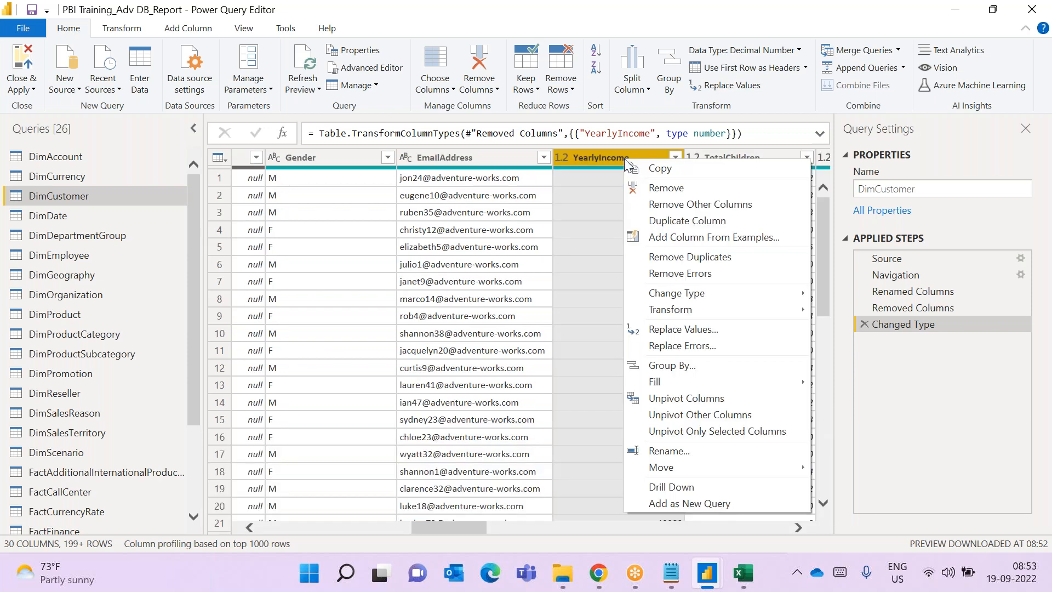
mouse_move(766, 298)
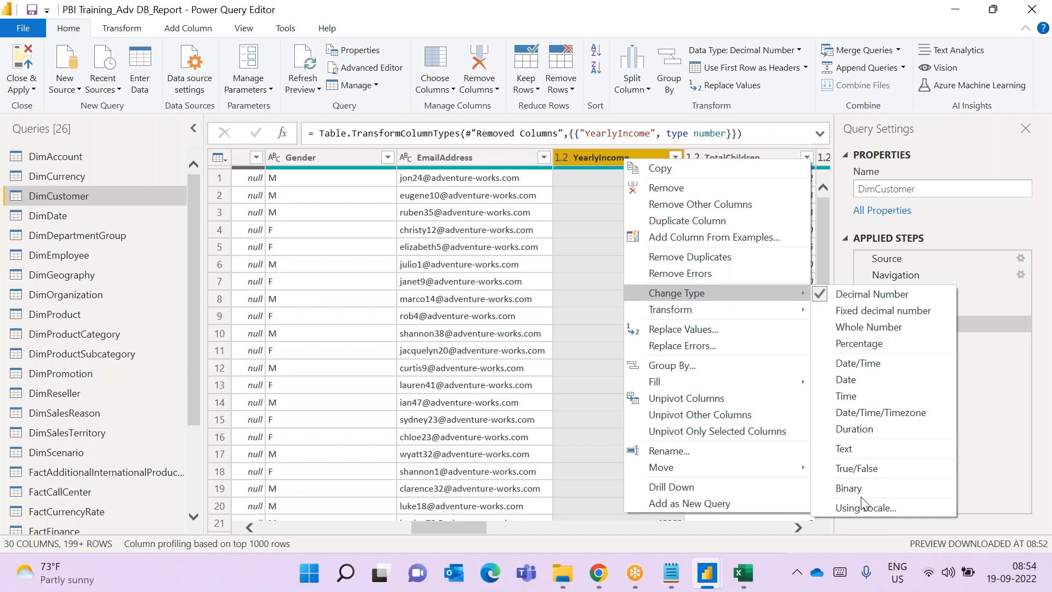
left_click(997, 370)
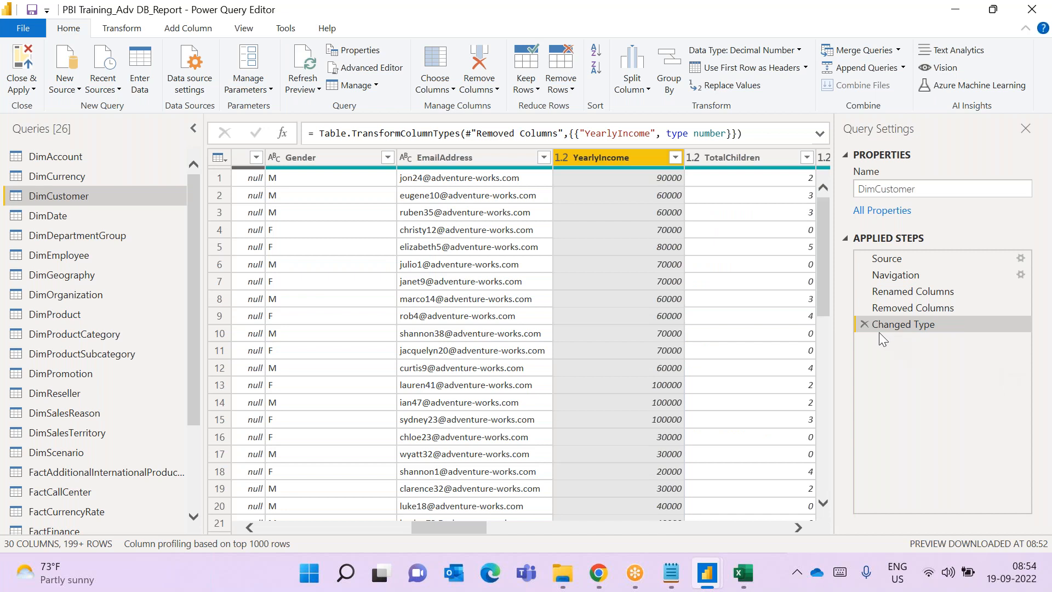
left_click(865, 324)
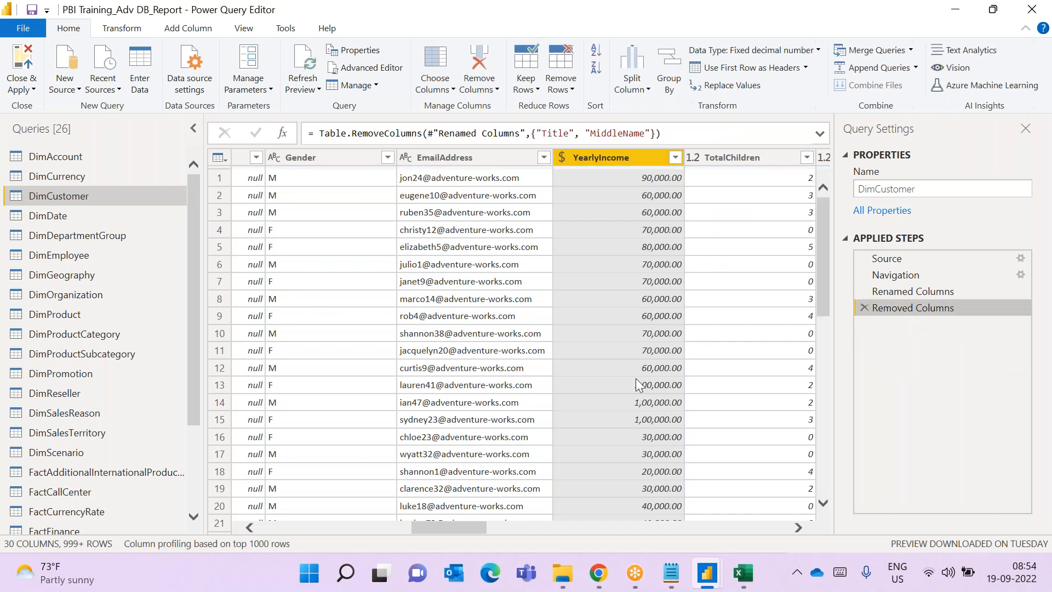
- Review the data type options available for the BirthDate column without changing its type
left_click_drag(453, 526, 453, 526)
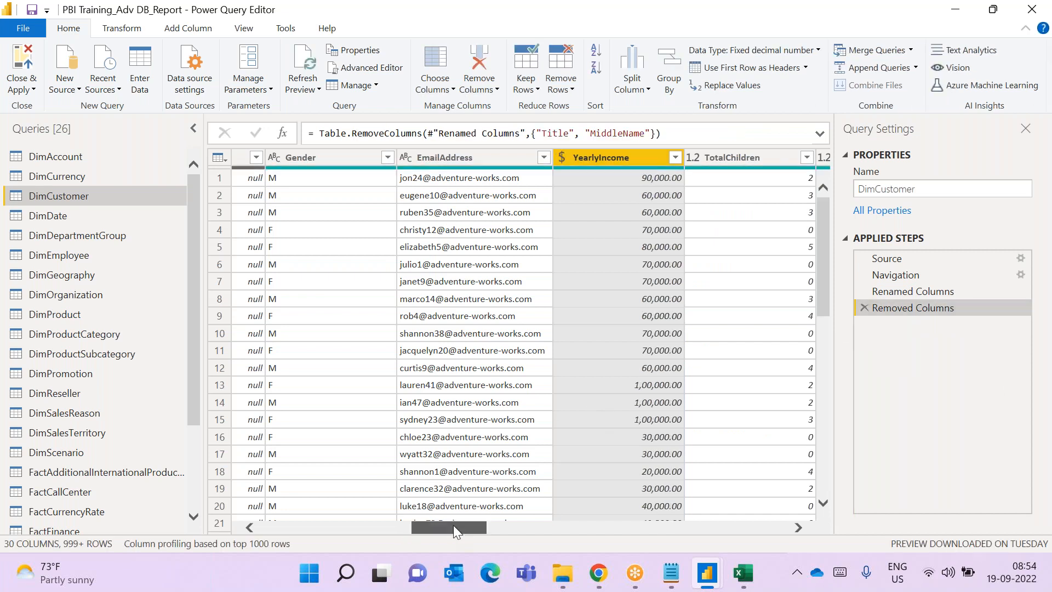
left_click_drag(528, 527, 387, 529)
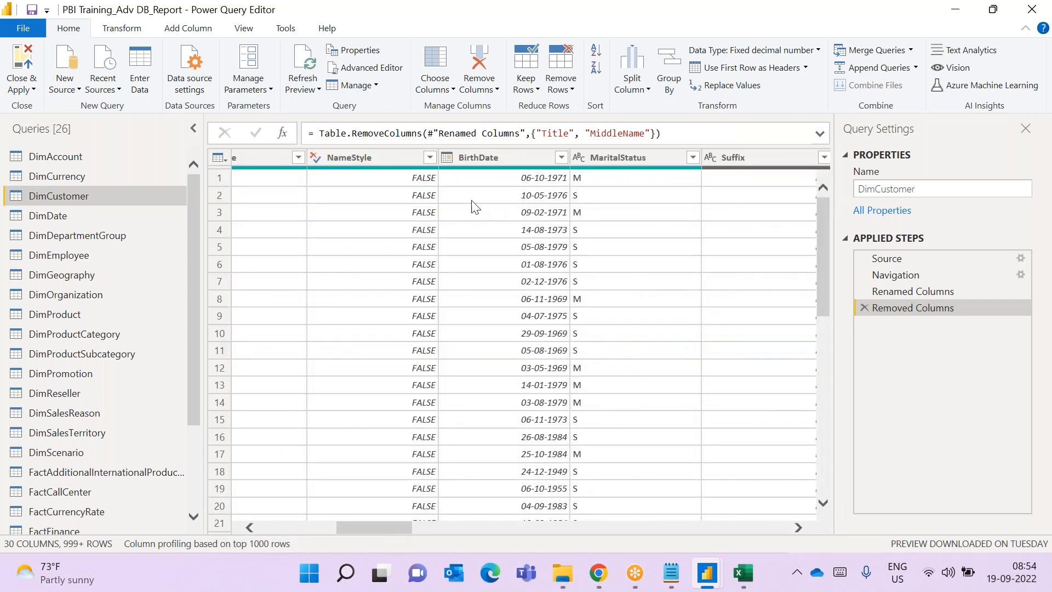
left_click(450, 155)
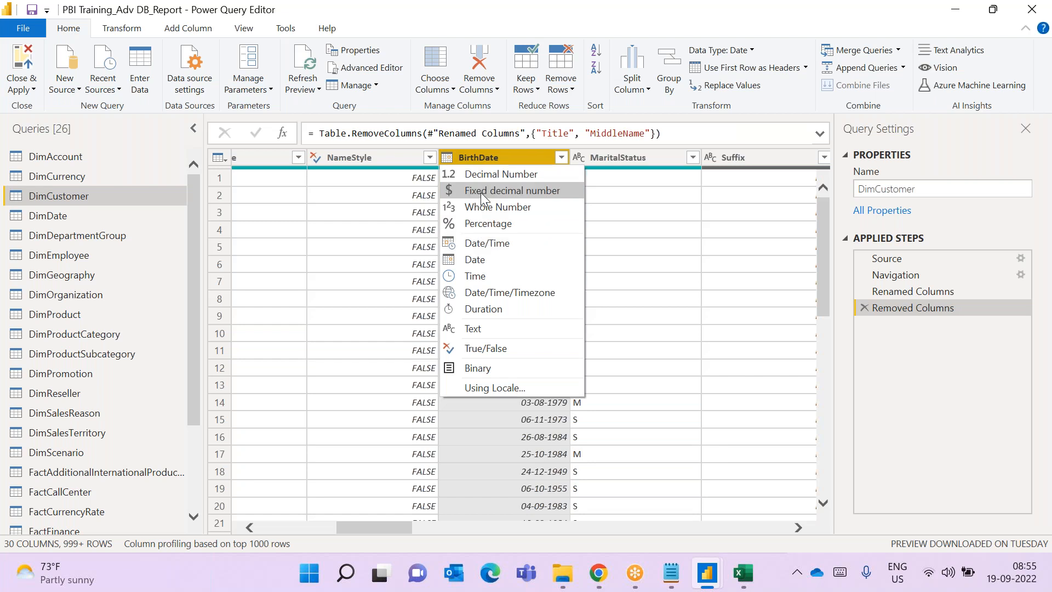
left_click(702, 280)
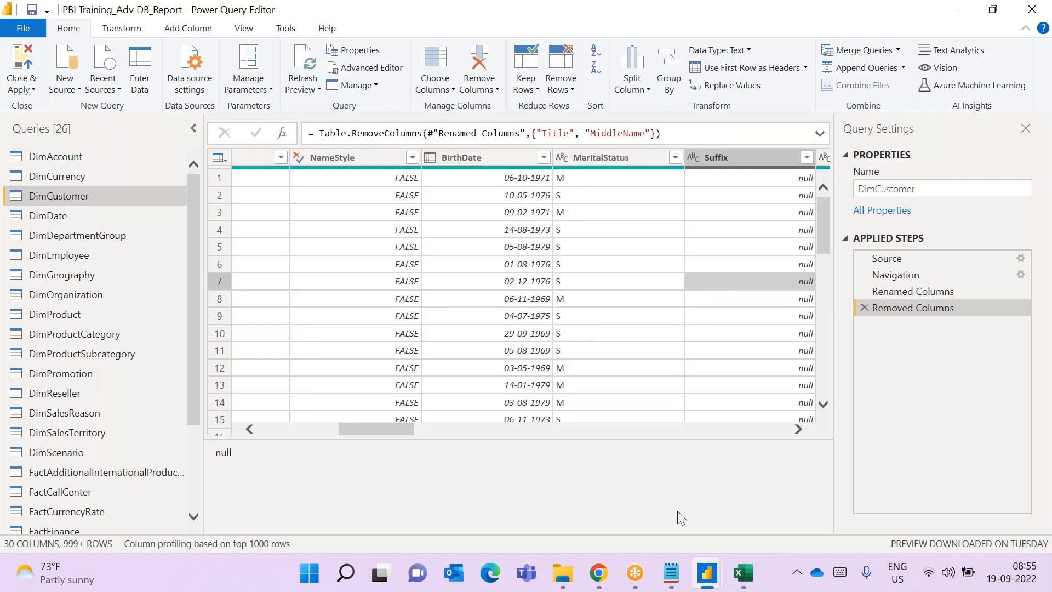
- Switch to the PBI notes in Notepad and add the sample dates 06-06-2002, 12/05/2002 and 12/07/22 on separate lines at the end
left_click(670, 572)
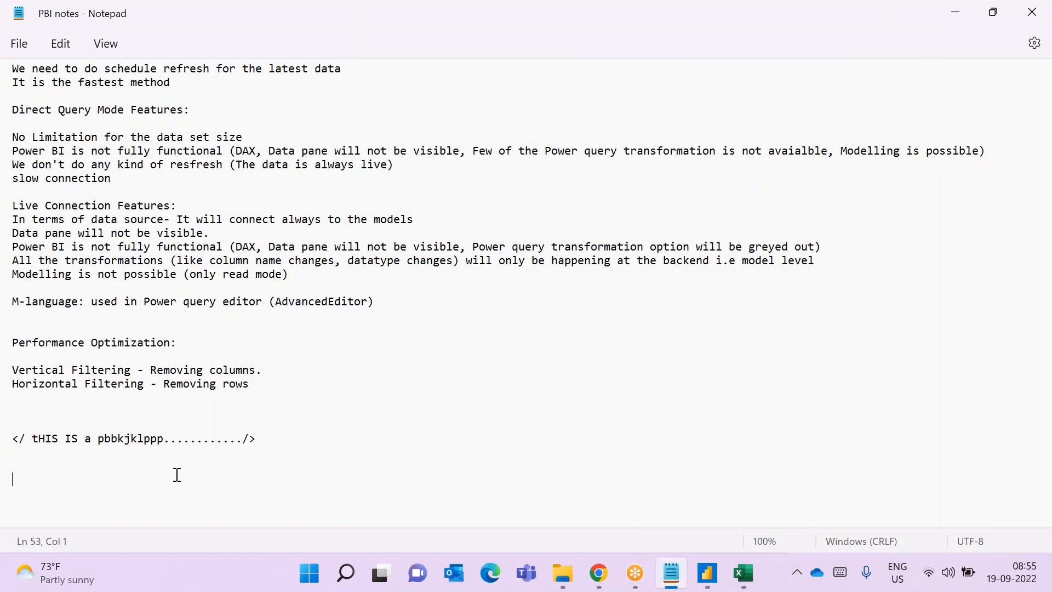
type("06")
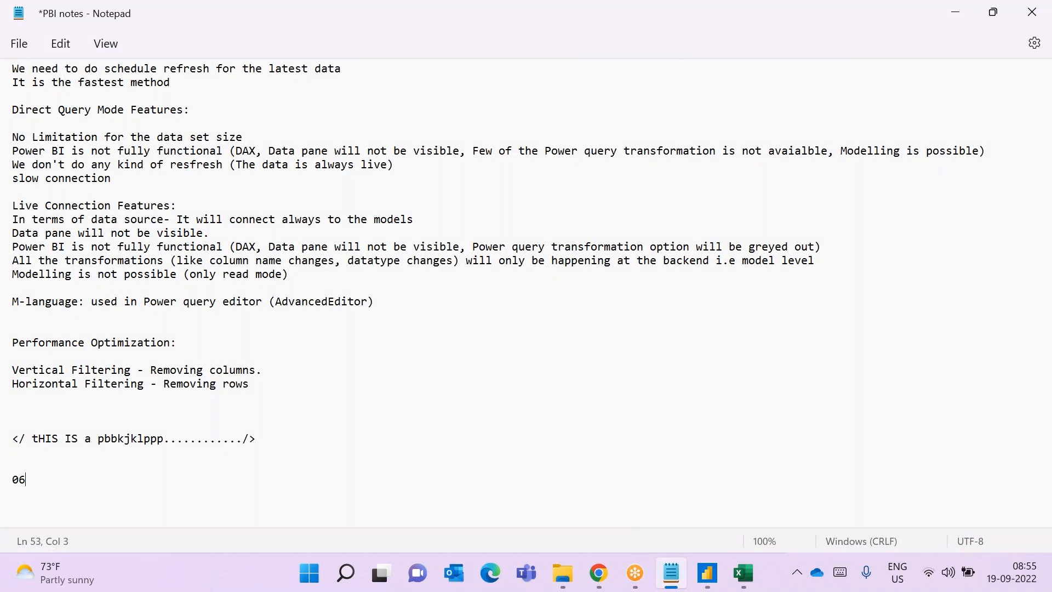
type("-06-2002 ")
type("12/0")
type("5")
type("/")
type("2002")
key("Return")
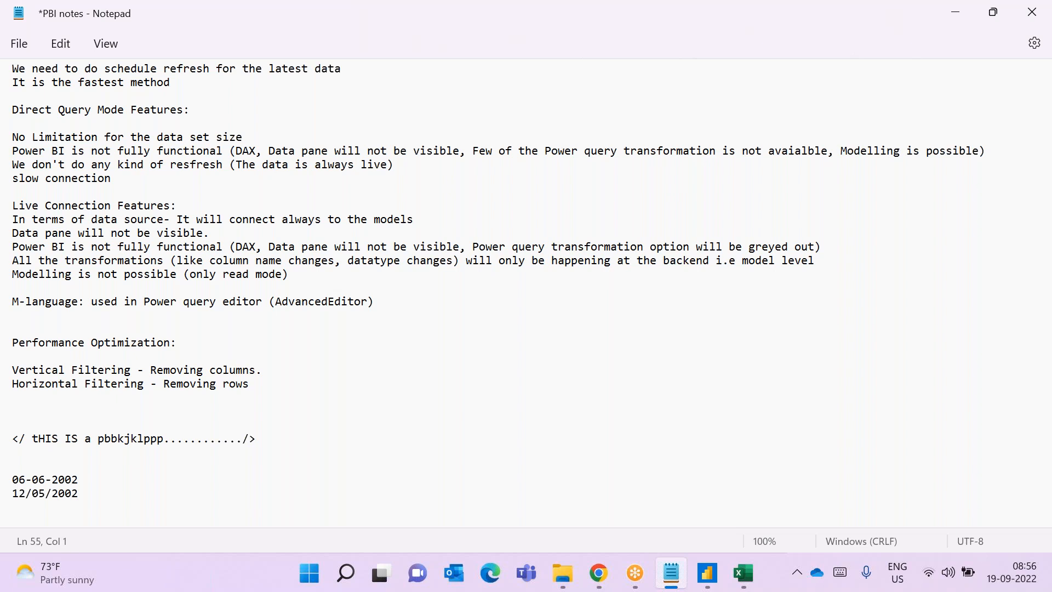
type("12/07/22")
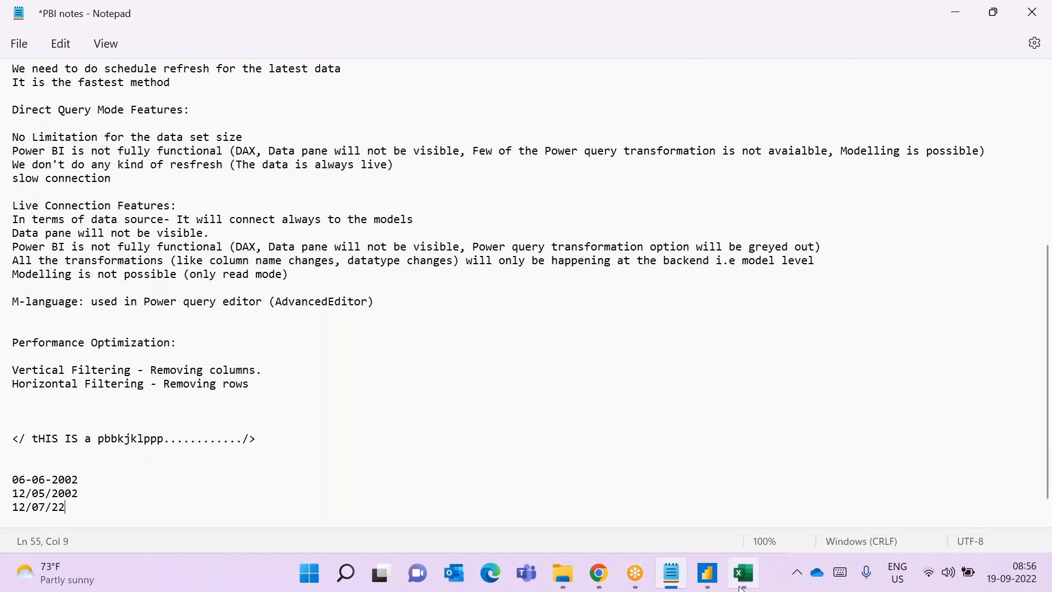
- Switch back to the Power Query Editor and review the data type options for the Suffix column without changing its type
mouse_move(713, 585)
left_click(786, 484)
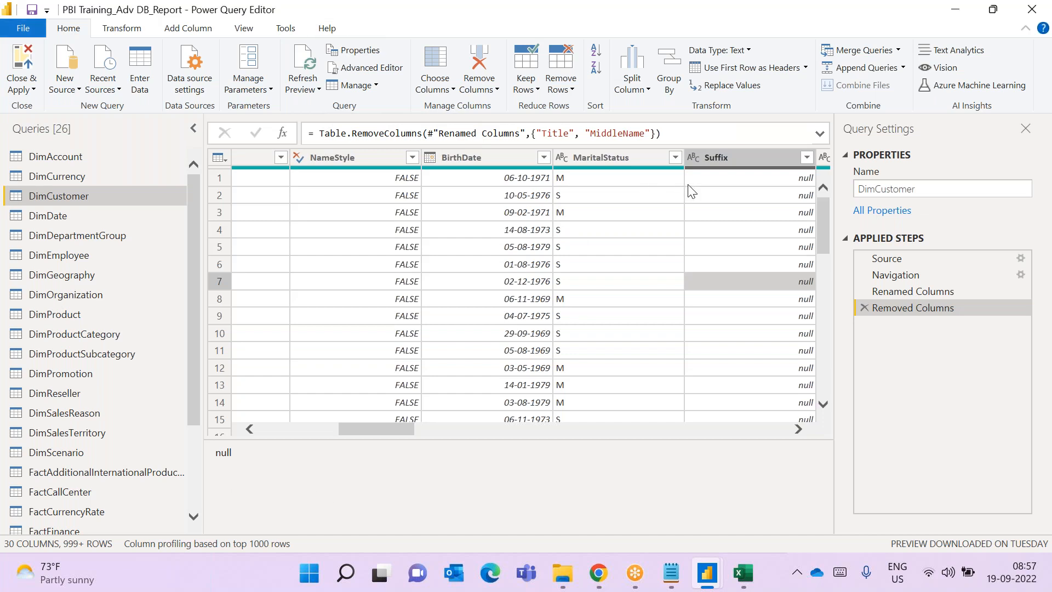
left_click(746, 51)
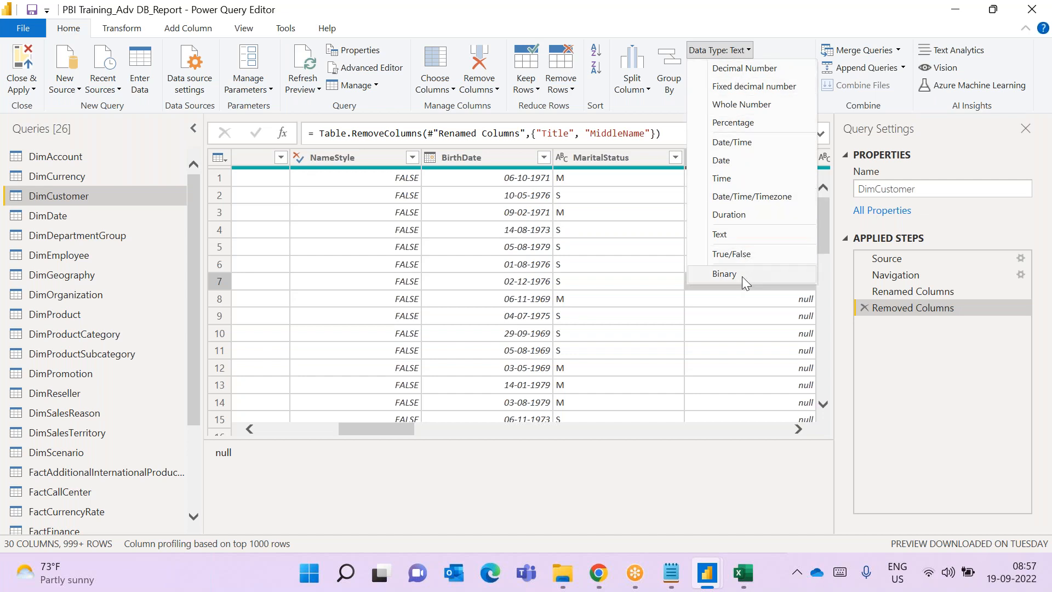
left_click(701, 462)
- In the Power BI Desktop report window, review the data type and format options of DimCustomer's SpanishOccupation field, and return to the Power Query Editor
mouse_move(726, 578)
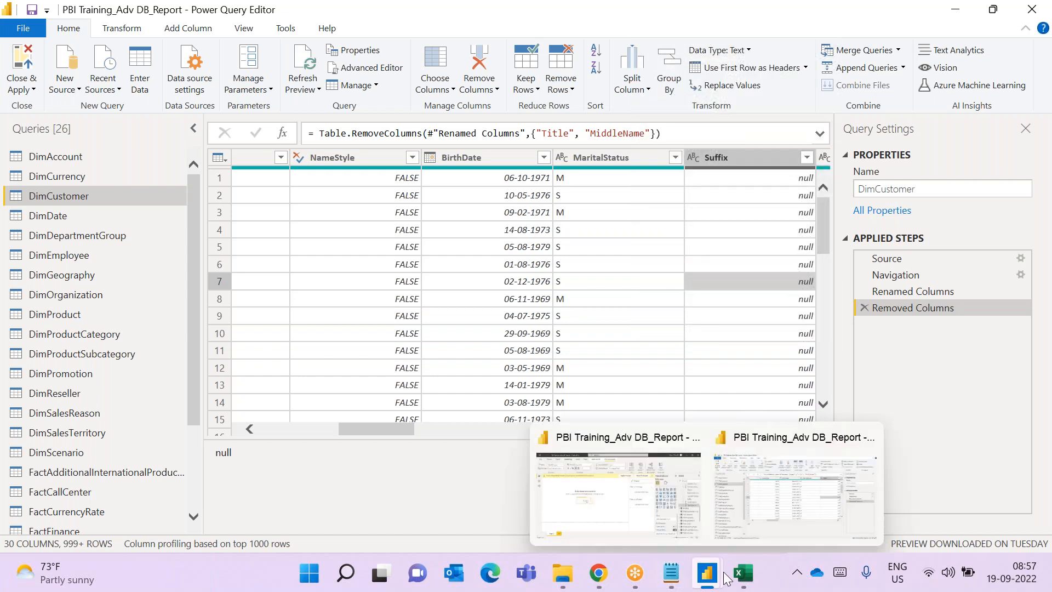
left_click(637, 494)
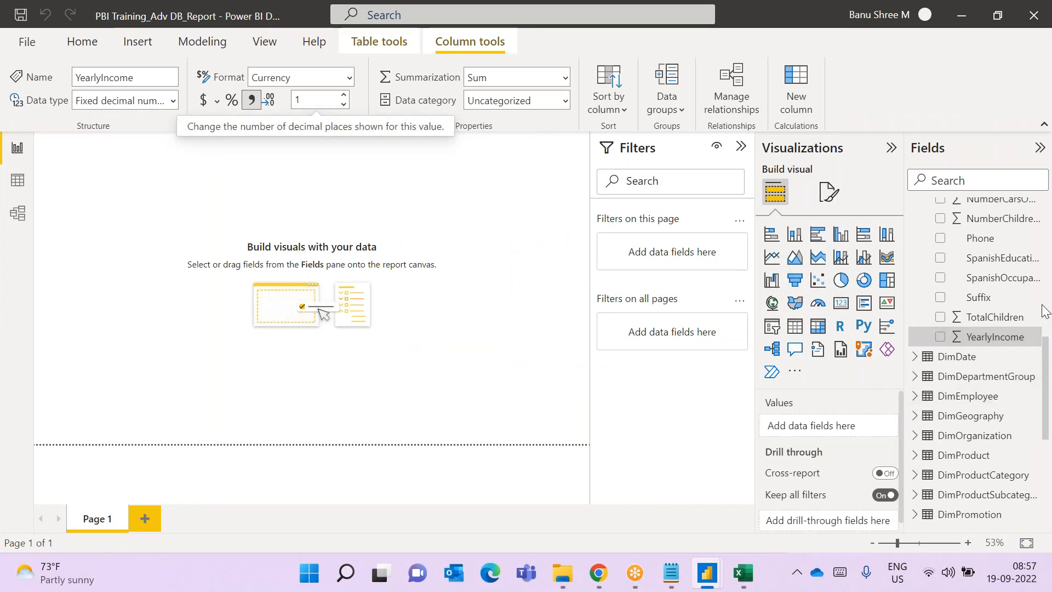
left_click(986, 278)
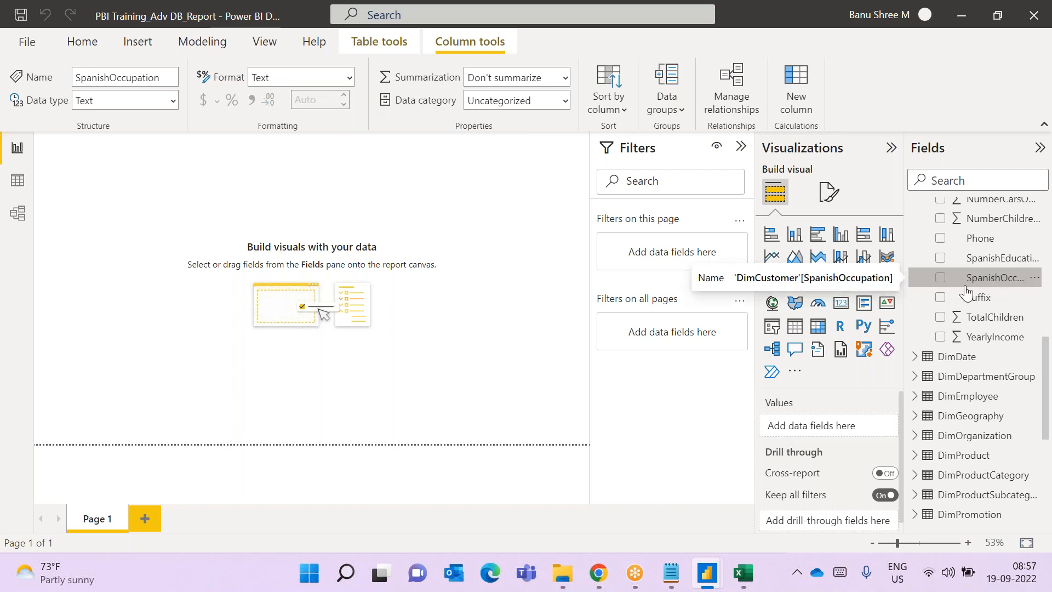
left_click(173, 101)
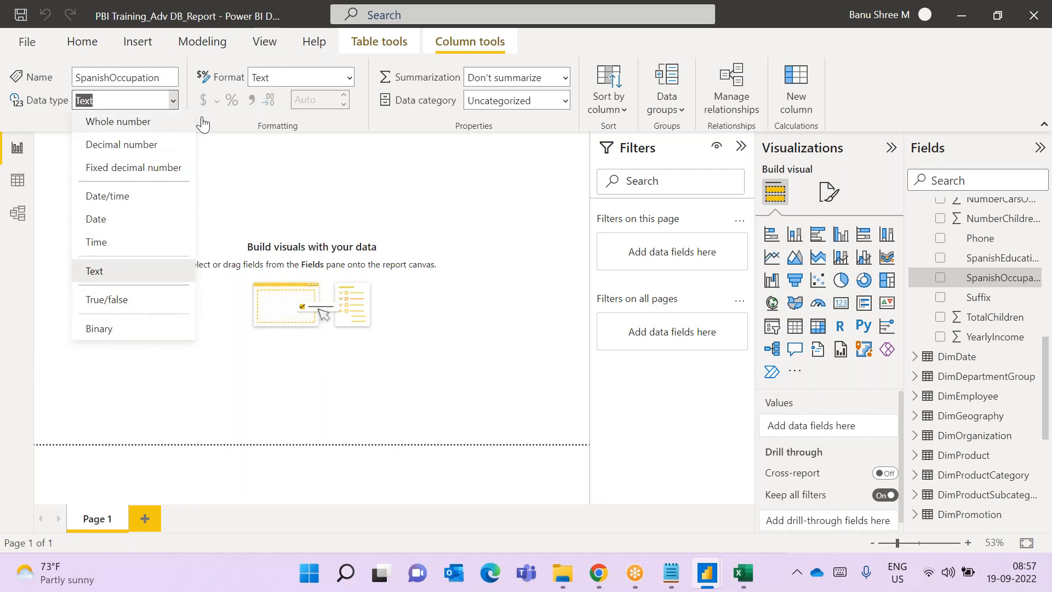
left_click(349, 80)
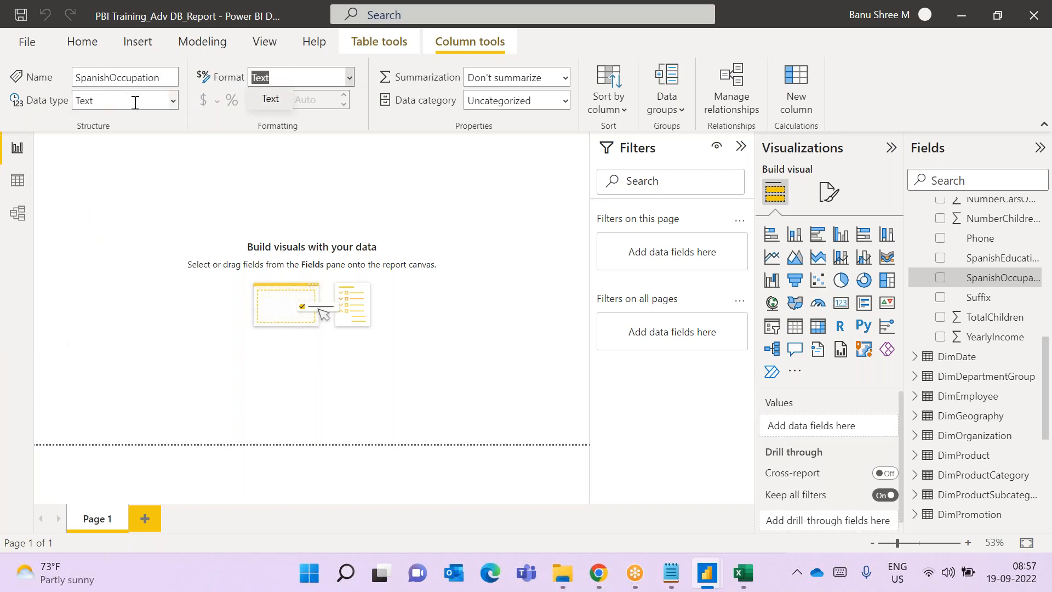
left_click(176, 106)
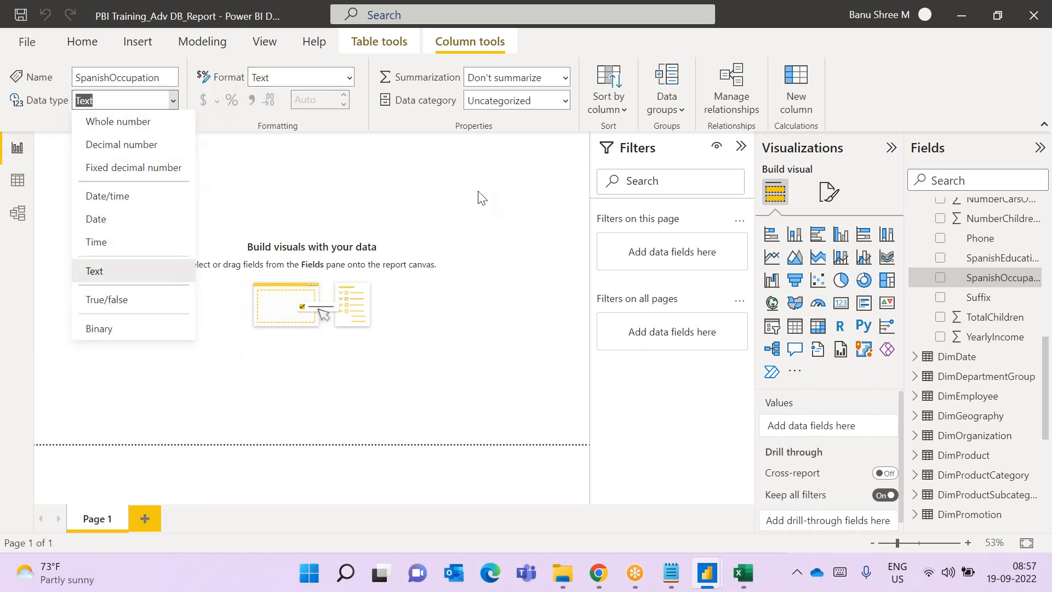
left_click(367, 174)
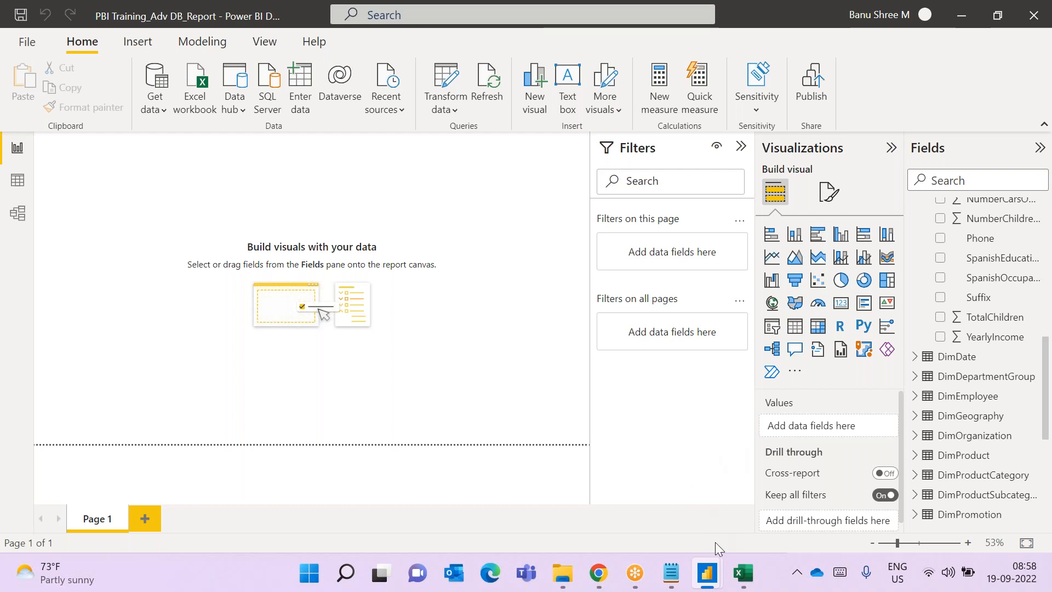
mouse_move(724, 572)
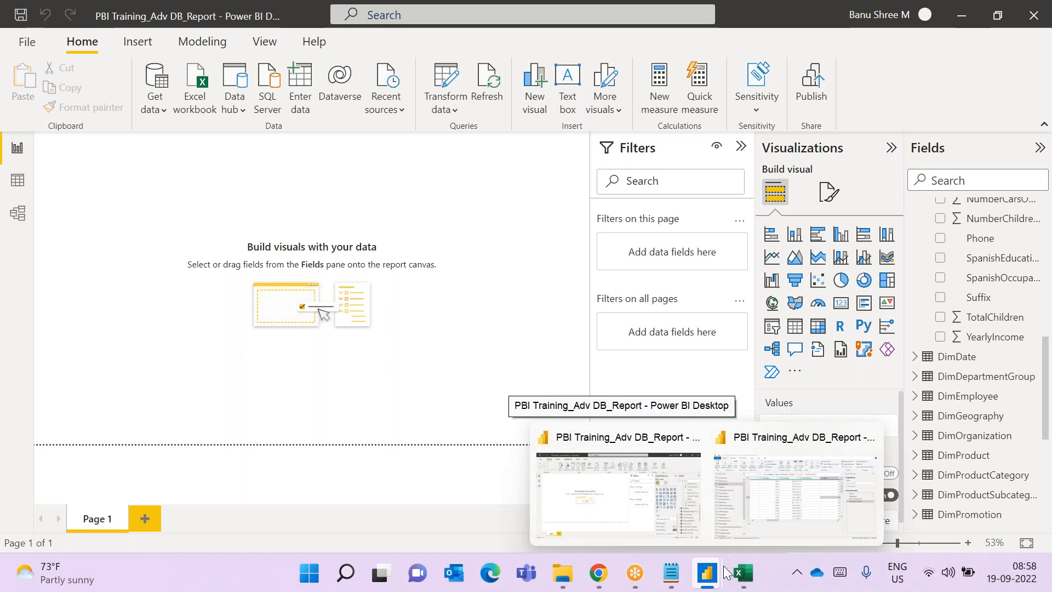
left_click(727, 520)
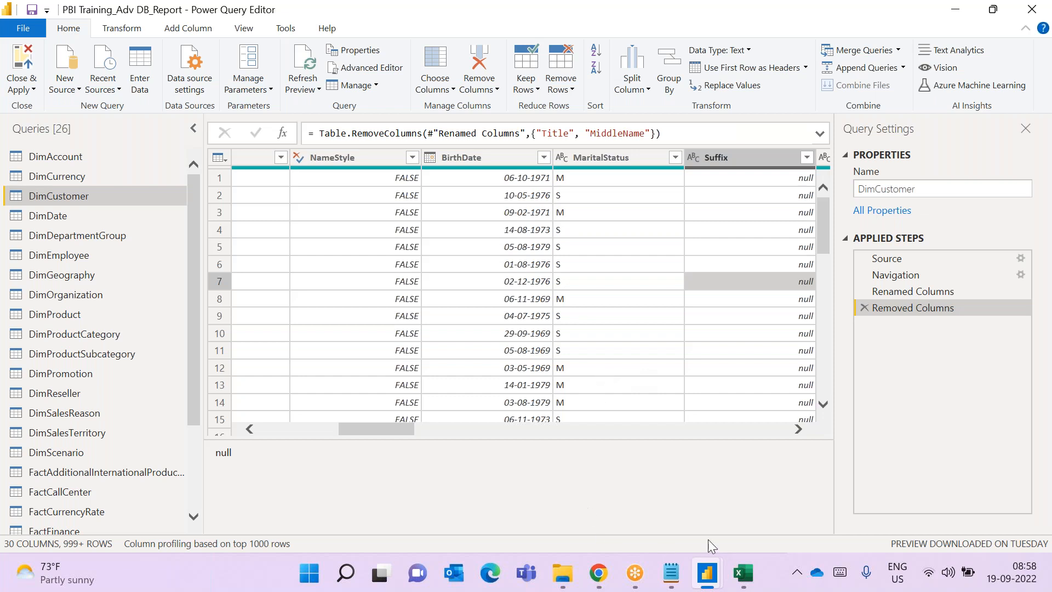
mouse_move(709, 577)
left_click(675, 512)
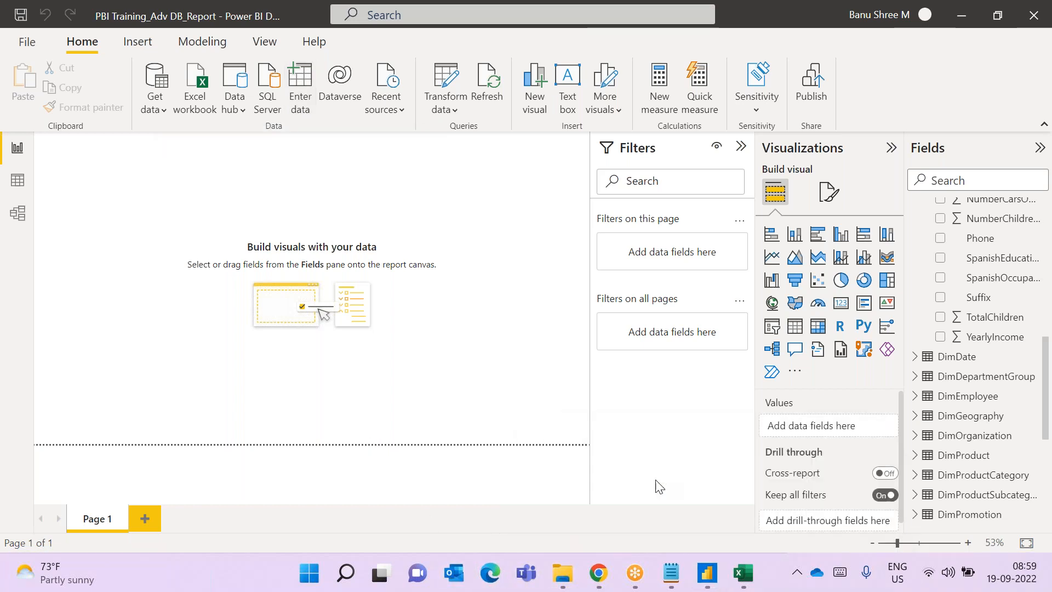
left_click(741, 522)
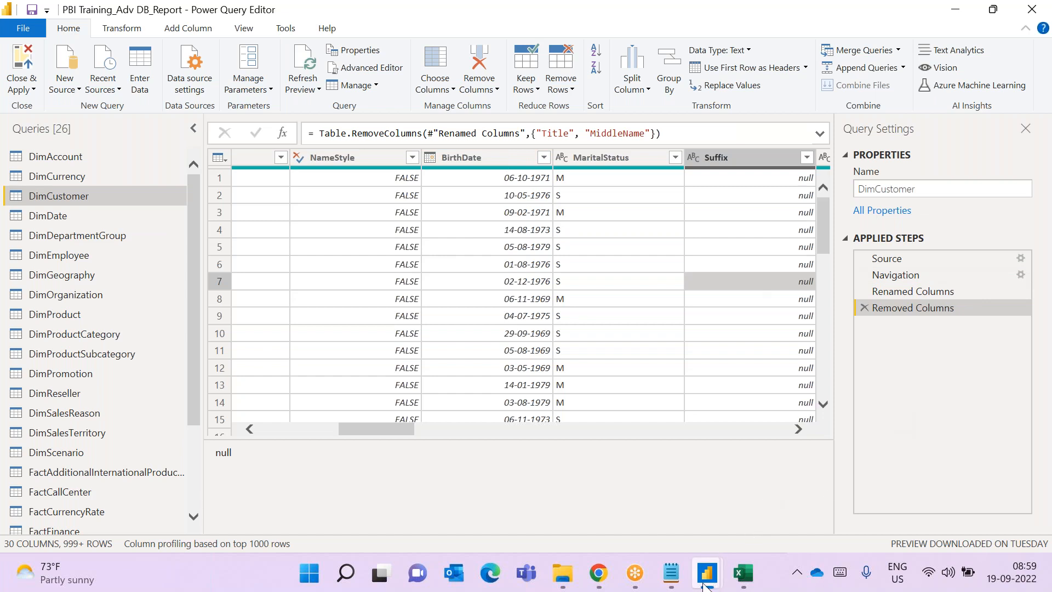
mouse_move(706, 573)
left_click(676, 492)
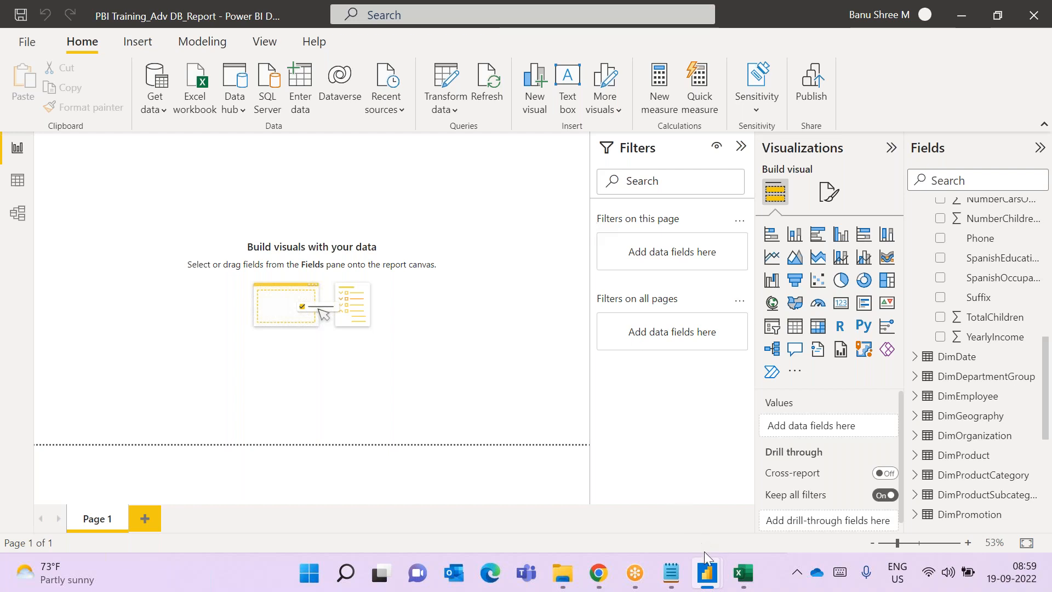
mouse_move(710, 574)
left_click(771, 532)
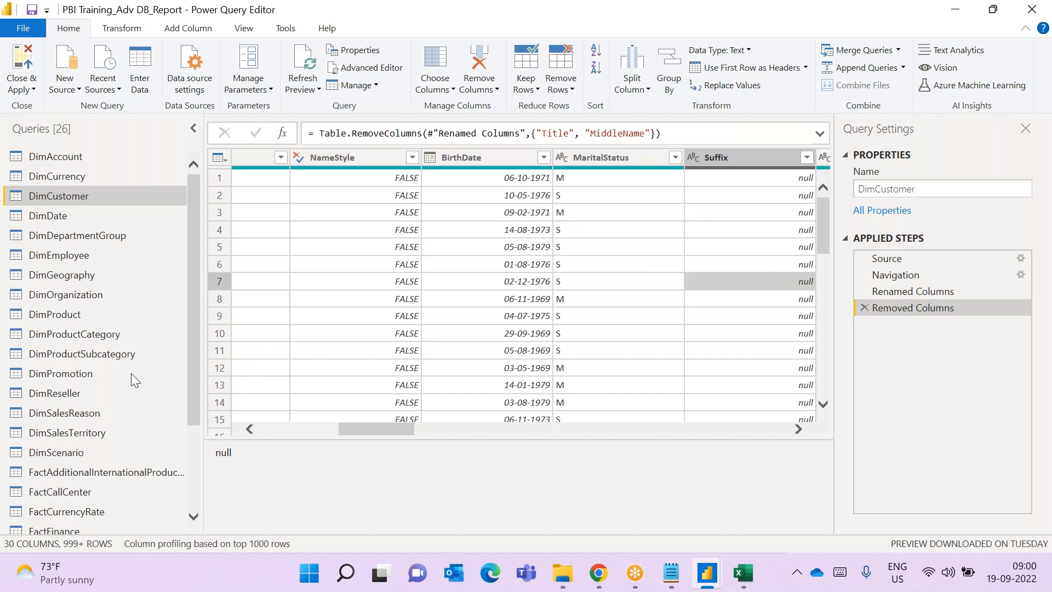
- Delete the Removed Columns step from DimCustomer and review the Use First Row as Headers options
left_click(864, 308)
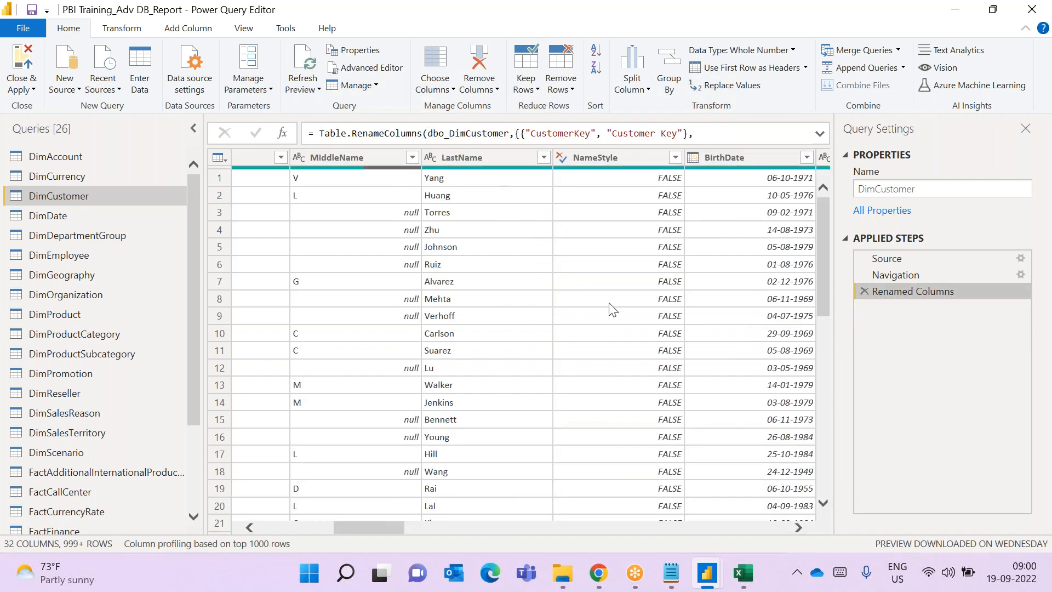
left_click(806, 68)
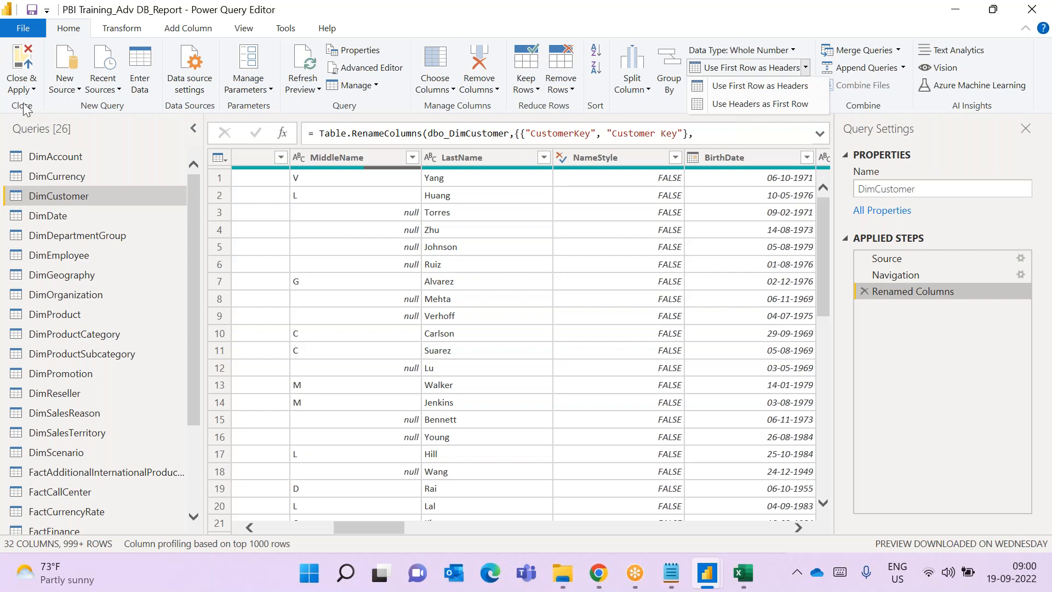
- Switch to the Book1 workbook in Excel and clear the summarized Brand and Sales Amount table in I5:J11
left_click(744, 572)
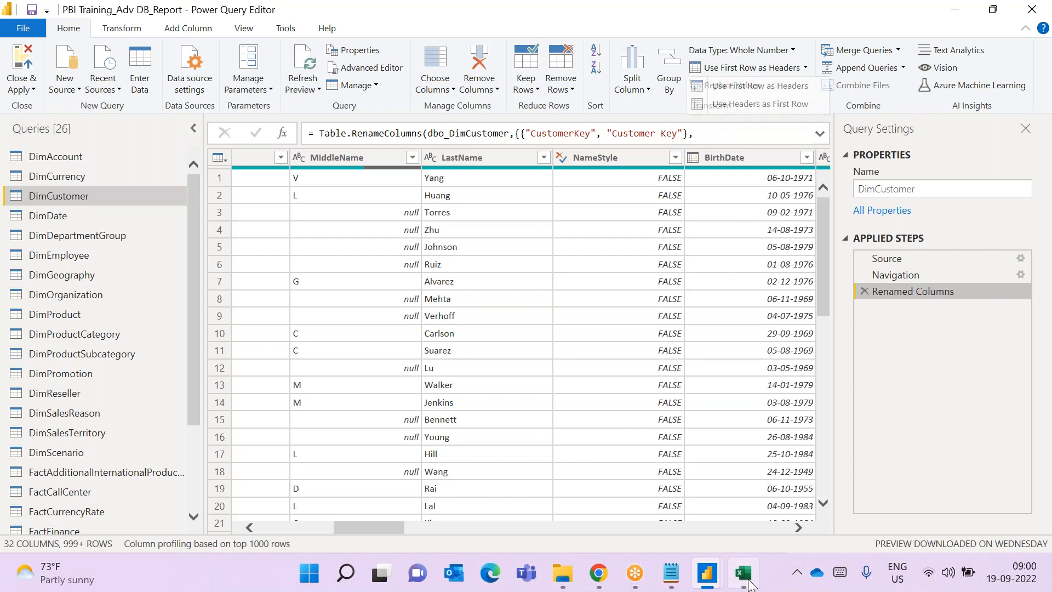
left_click(279, 341)
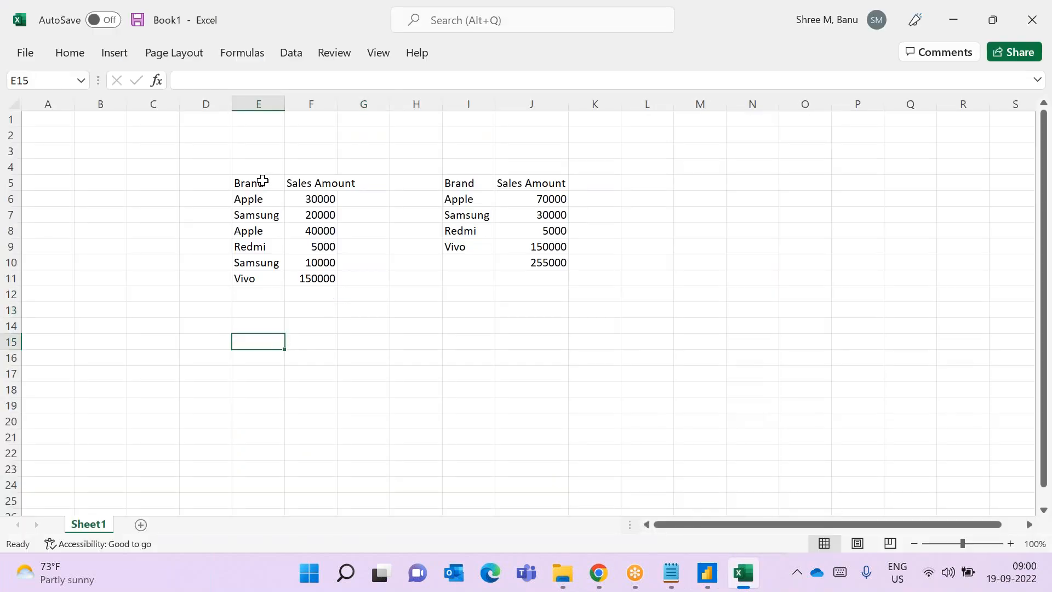
left_click_drag(459, 183, 556, 273)
key("Delete")
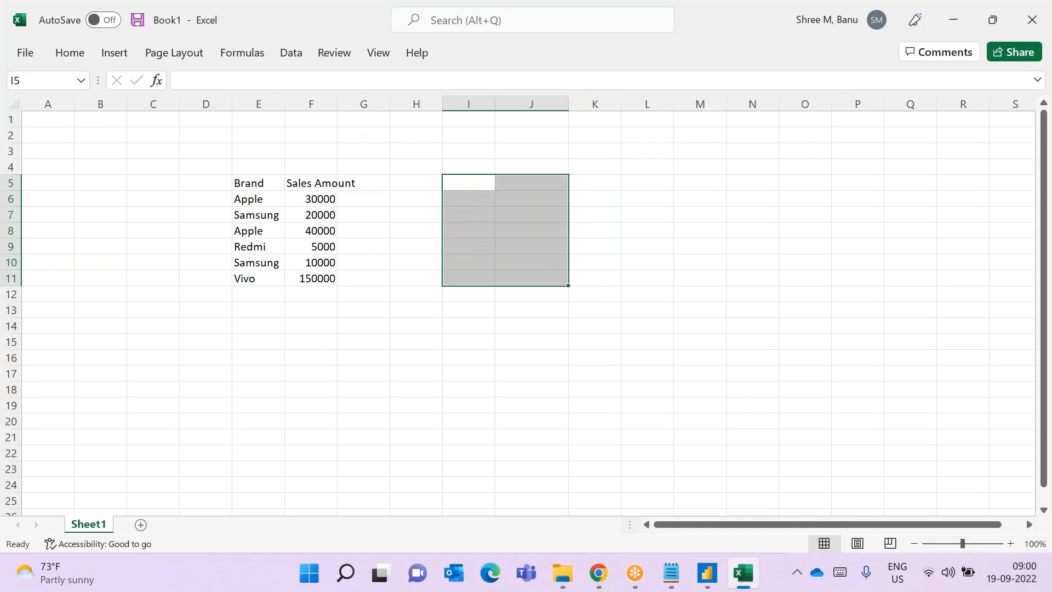
left_click(222, 360)
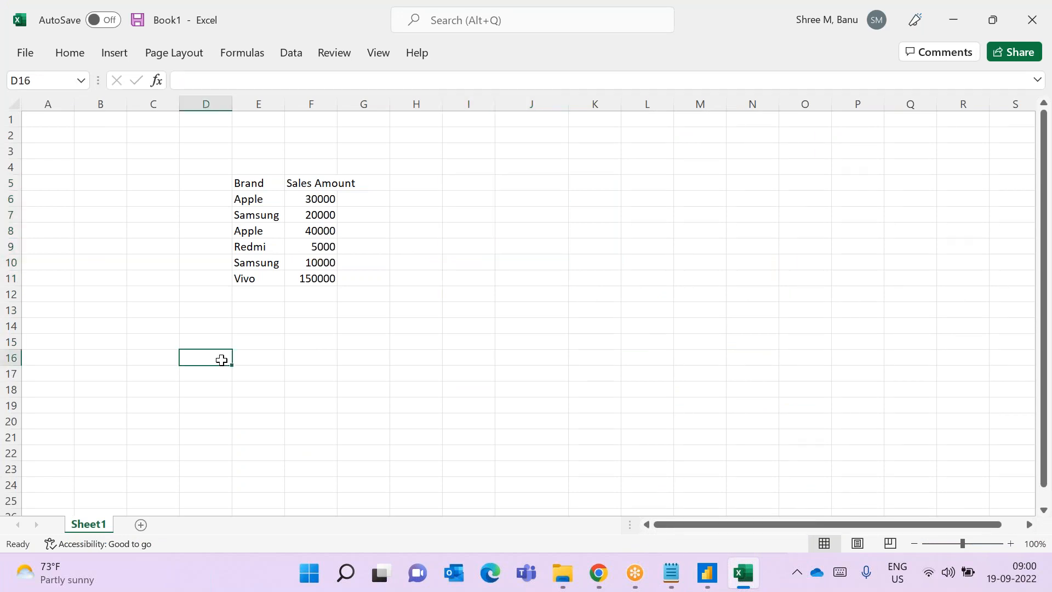
- Save the workbook to the Desktop folder as "Brand data" and close Excel
key("ctrl+s")
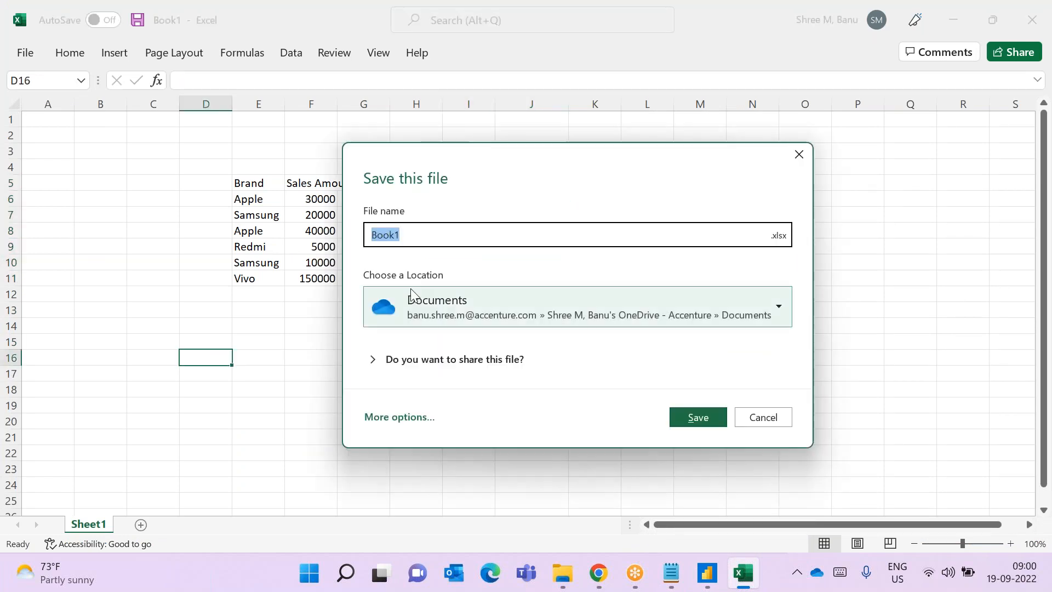
left_click(566, 318)
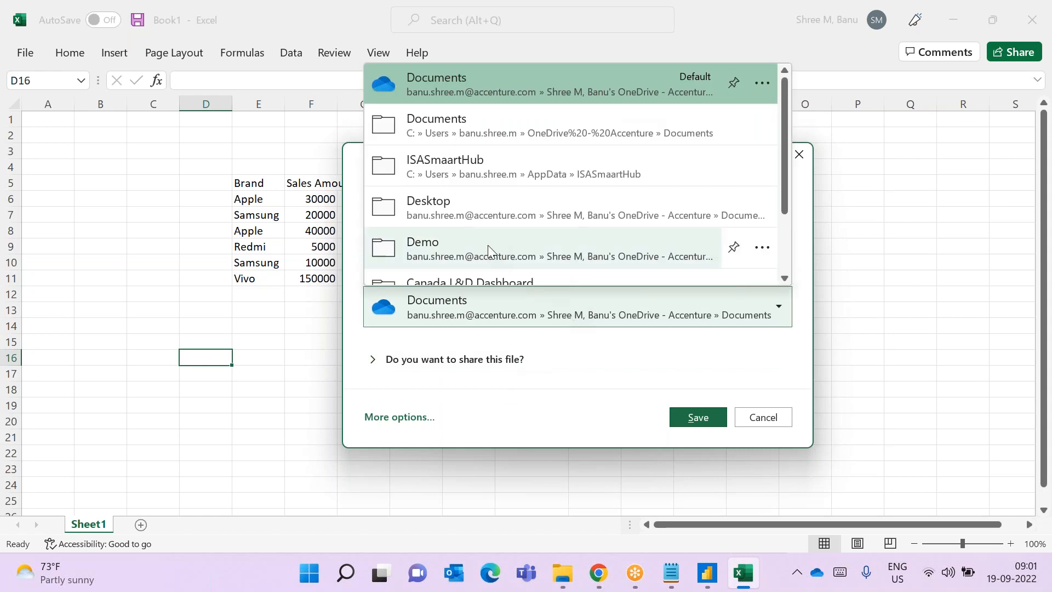
left_click(549, 216)
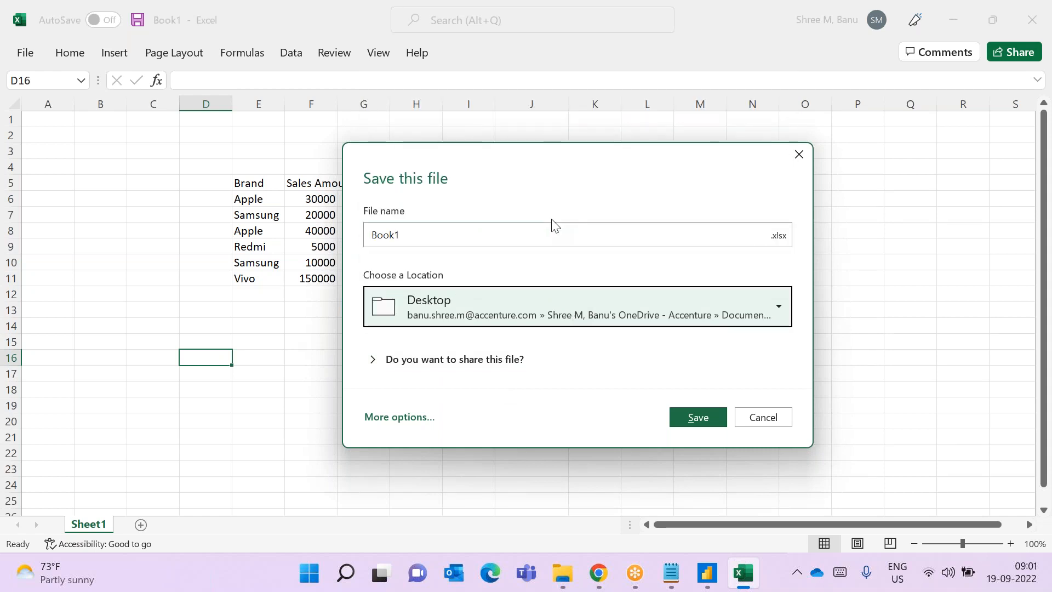
left_click(498, 238)
key("BackSpace")
type("B")
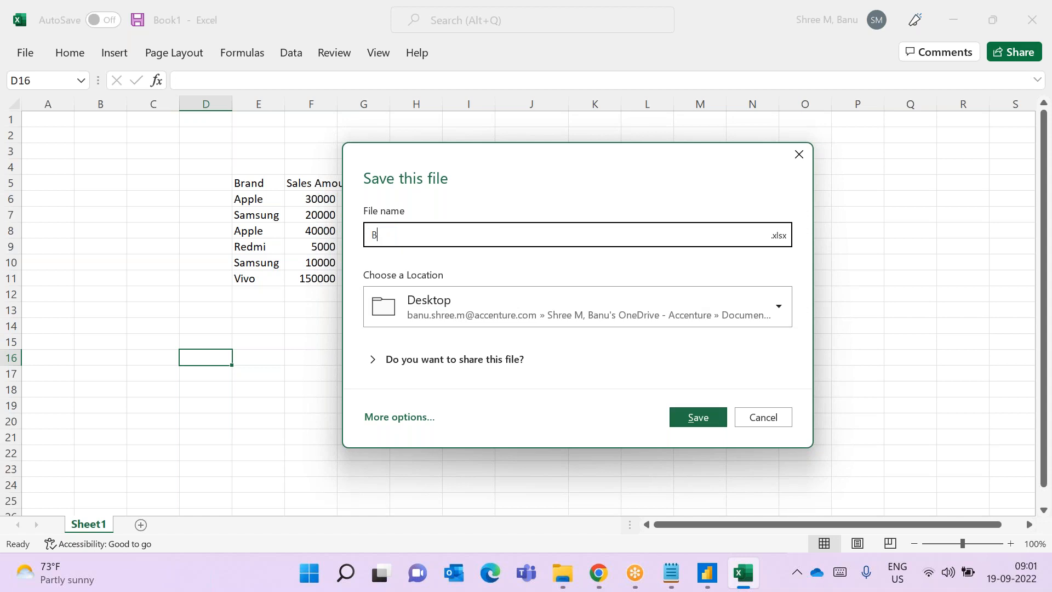
type("rand data")
left_click(698, 418)
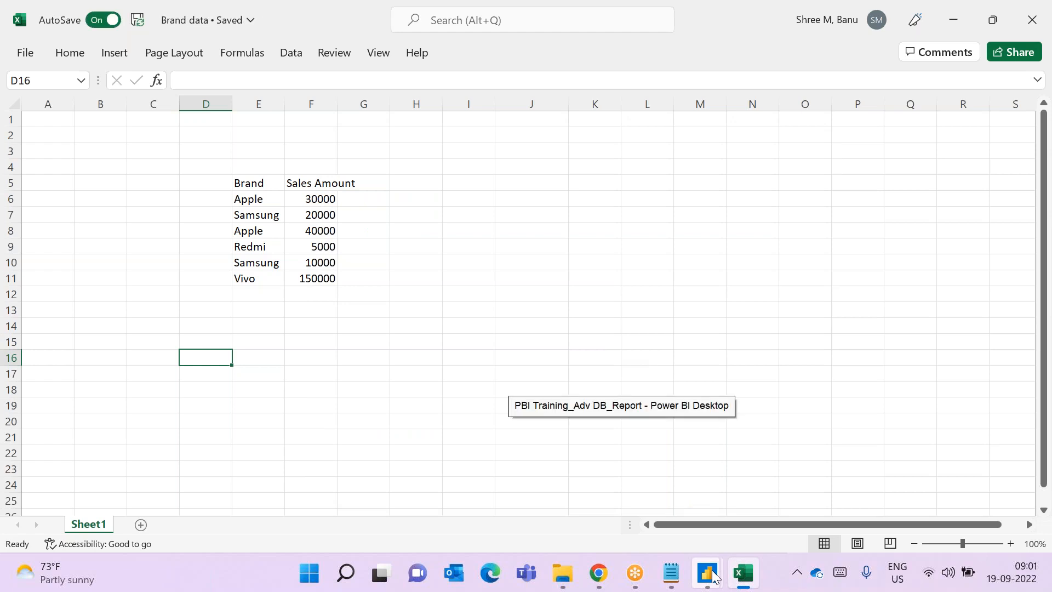
left_click(1032, 20)
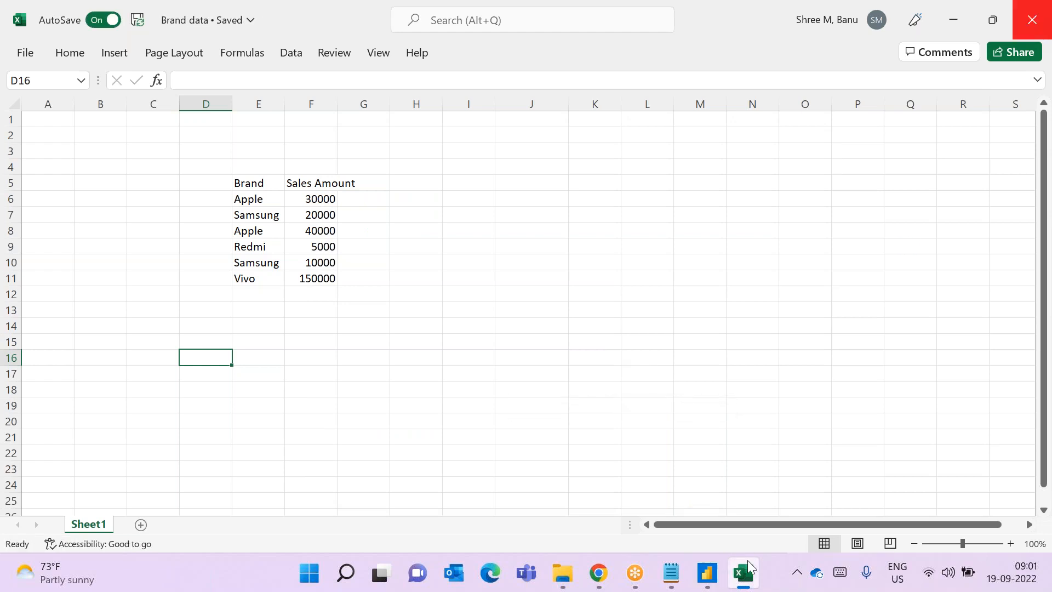
- Switch to the Power Query Editor, start a new Excel workbook source, and browse the Desktop folder sorted by newest modified date
mouse_move(709, 575)
left_click(797, 493)
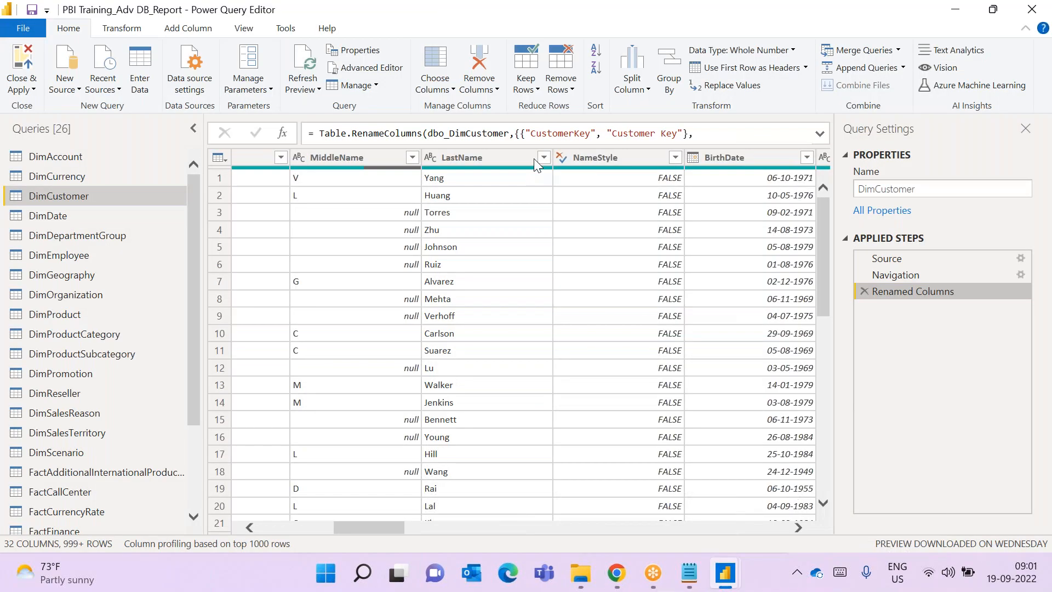
left_click(75, 96)
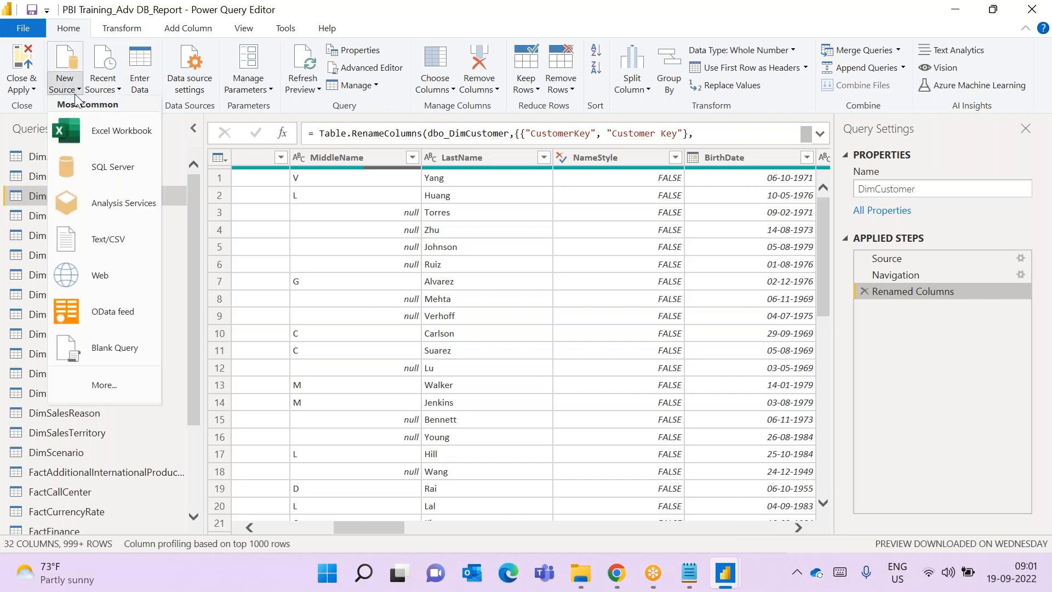
left_click(96, 135)
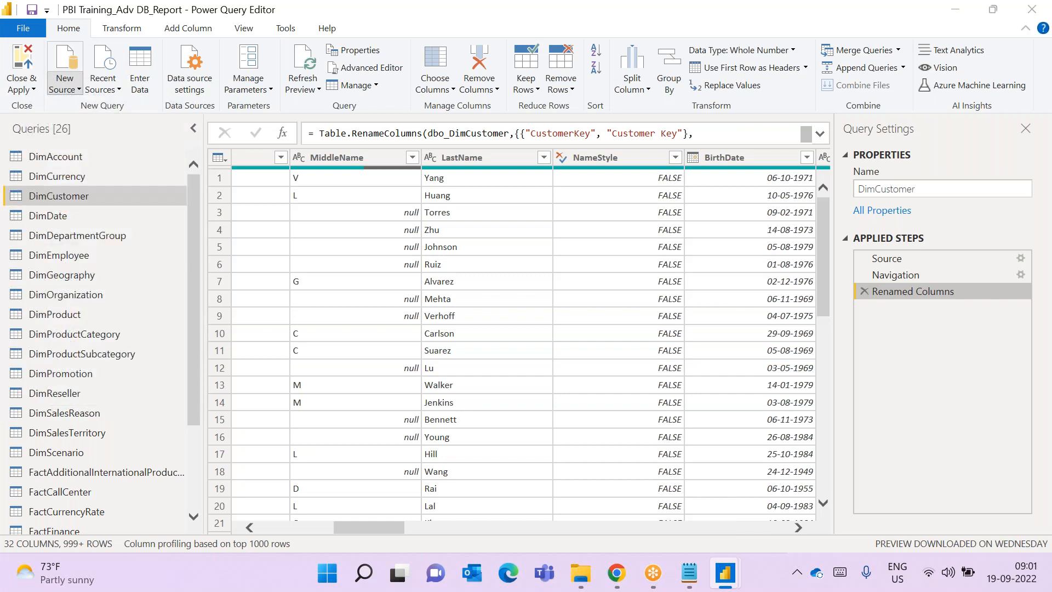
scroll(82, 208, "up", 3)
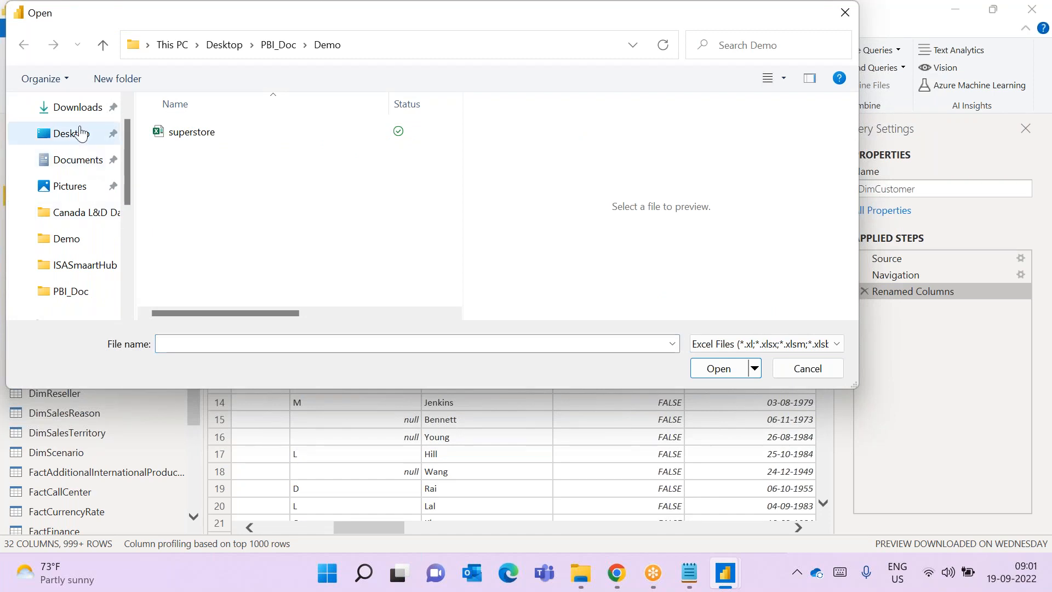
left_click(80, 133)
scroll(399, 199, "up", 2)
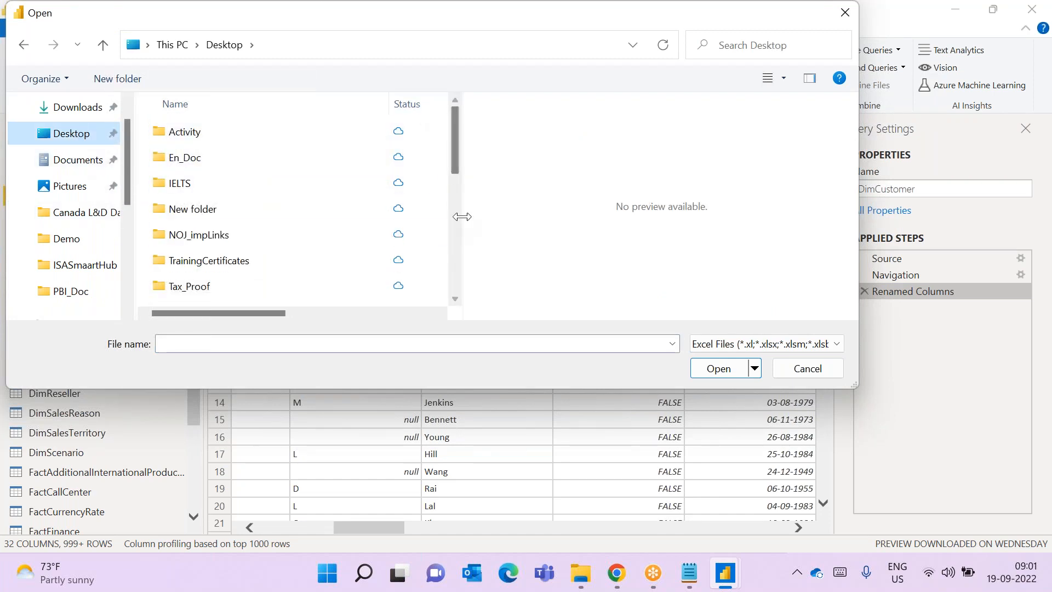
left_click_drag(462, 217, 547, 217)
left_click(487, 103)
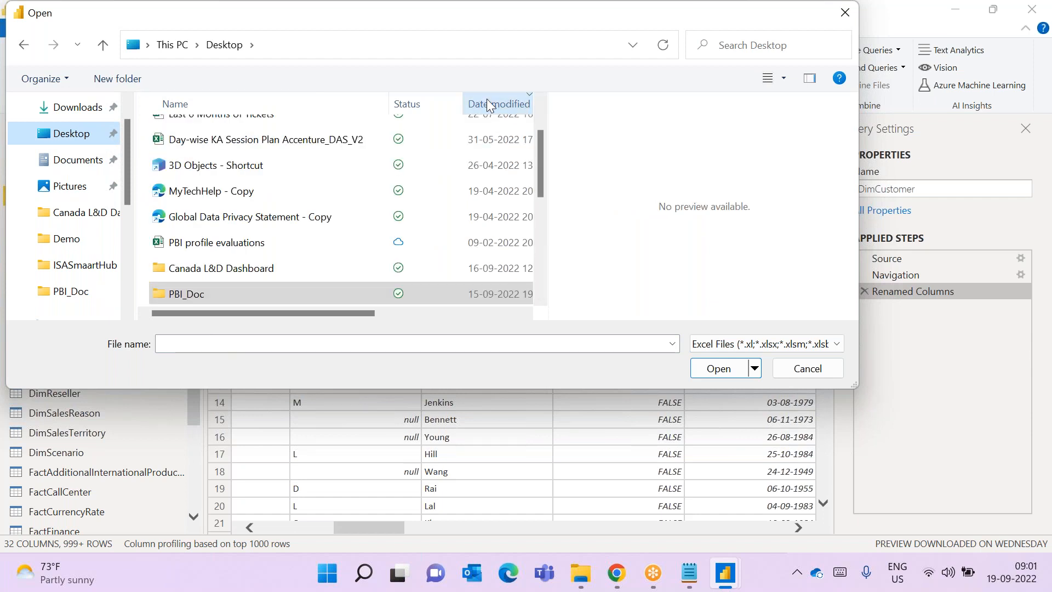
scroll(538, 175, "up", 2)
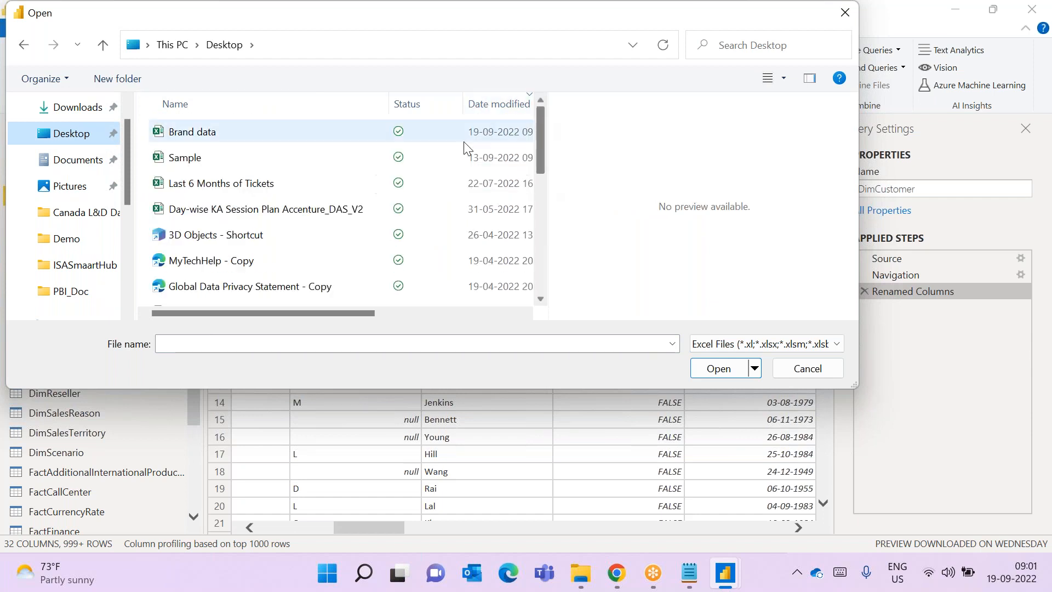
- Open the Brand data workbook as the source, select Sheet1 for preview, and cancel the import
left_click(400, 130)
left_click(733, 368)
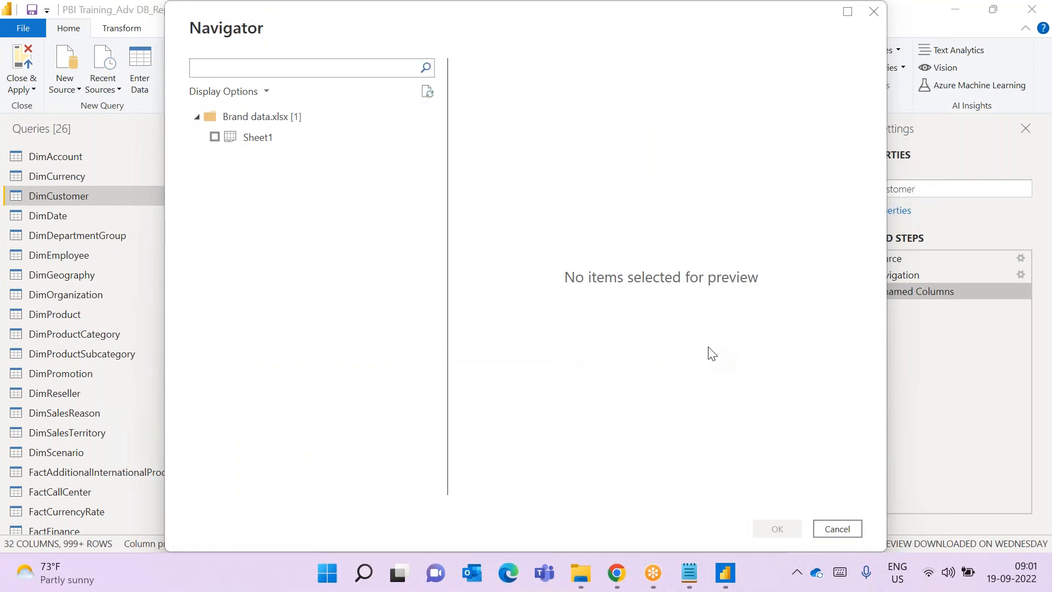
left_click(215, 136)
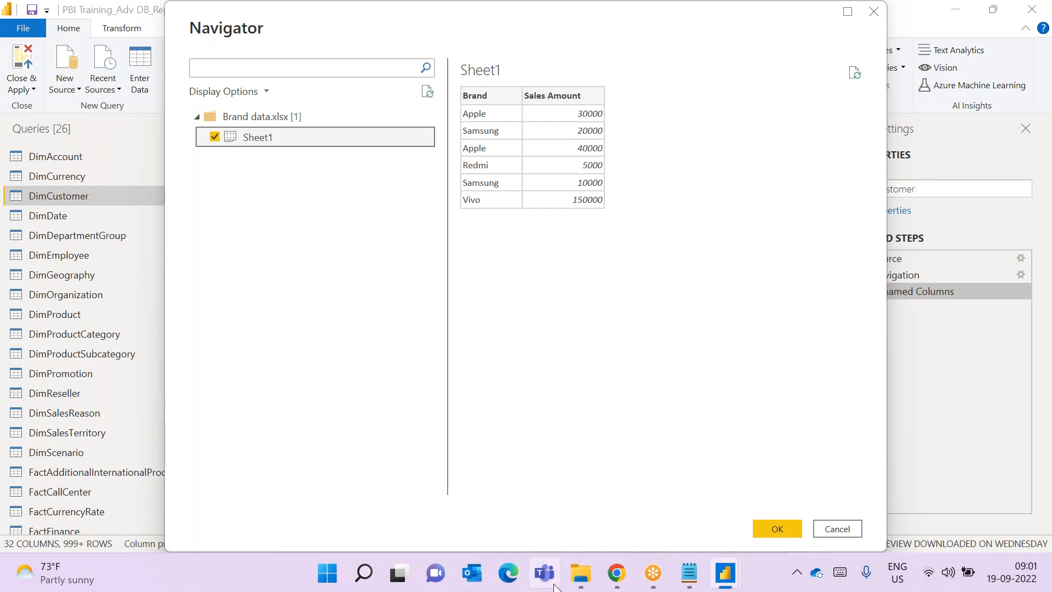
left_click(591, 583)
left_click(461, 498)
left_click(583, 582)
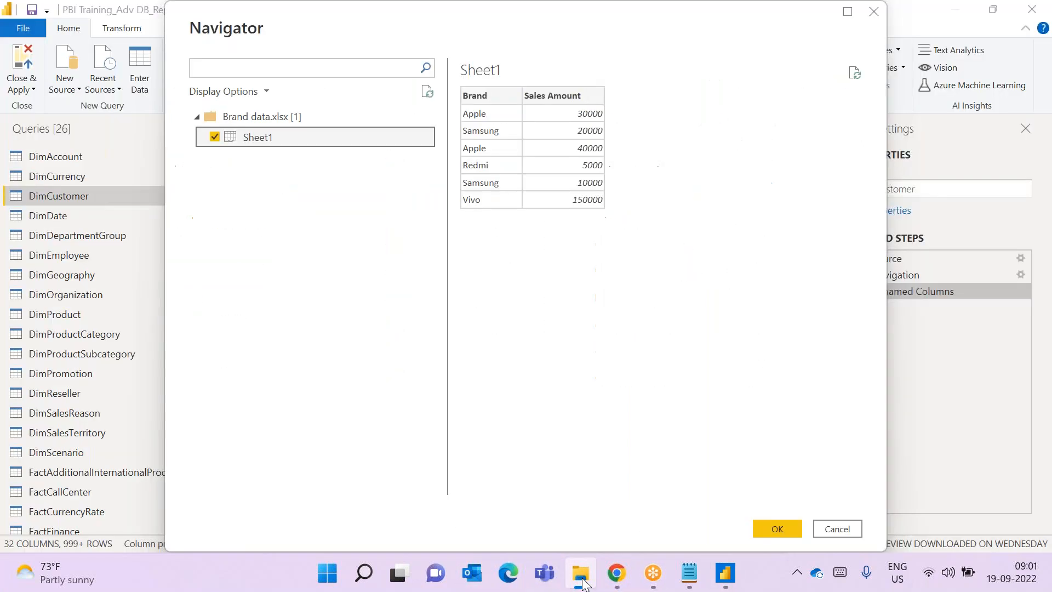
left_click(583, 581)
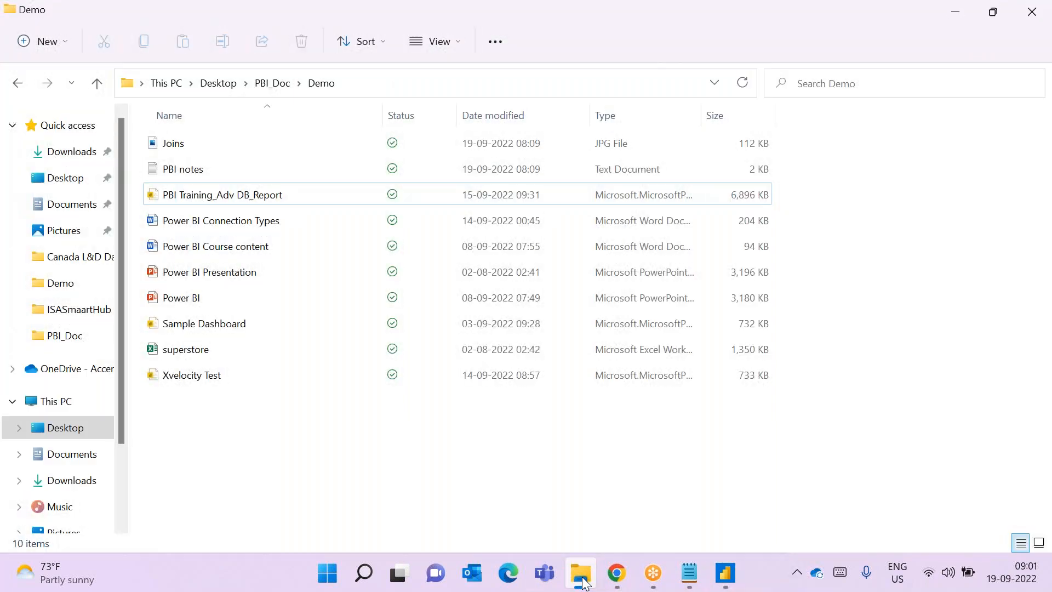
left_click(582, 581)
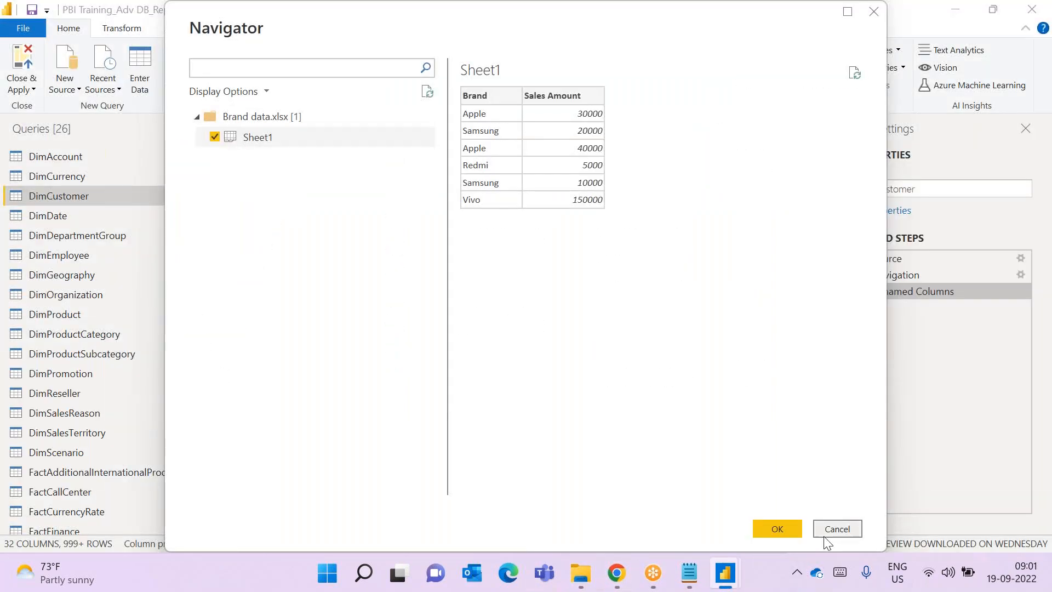
left_click(824, 536)
- Switch to File Explorer, sort the Desktop folder by newest modified date, and open the Brand data workbook in Excel
left_click(589, 582)
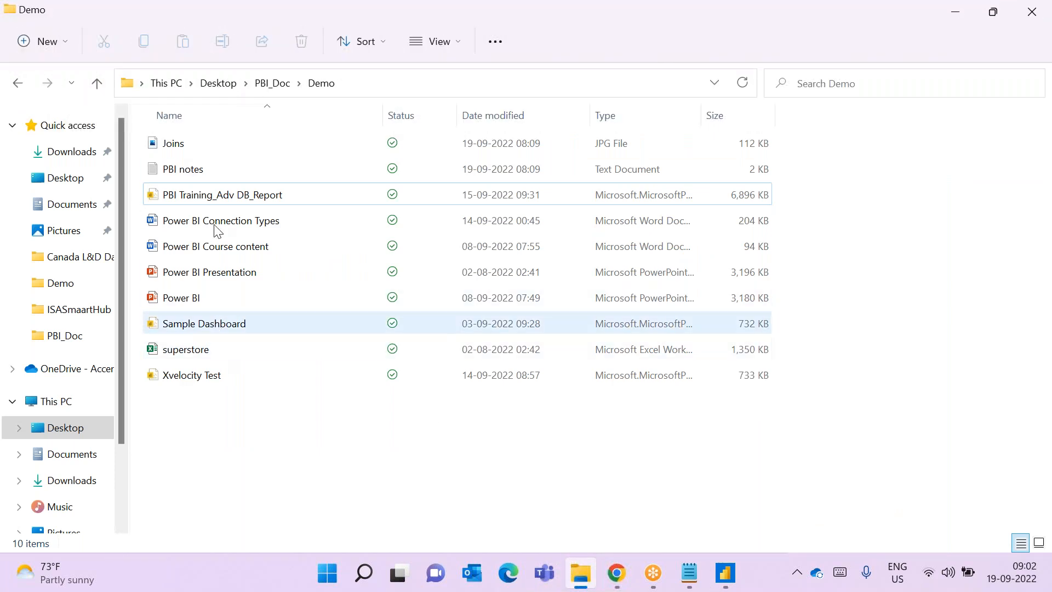
left_click(66, 433)
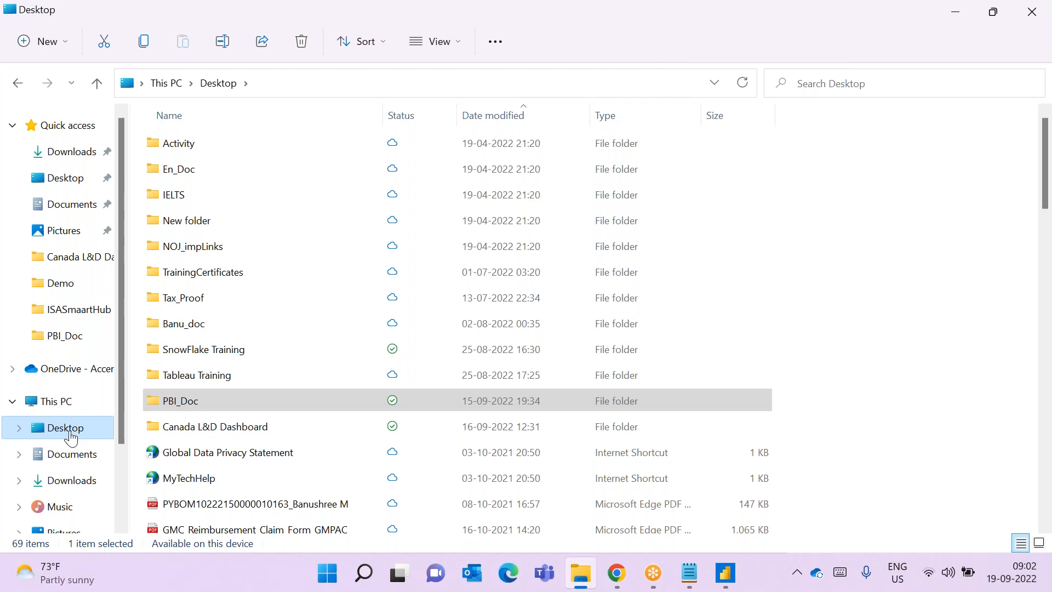
left_click(482, 111)
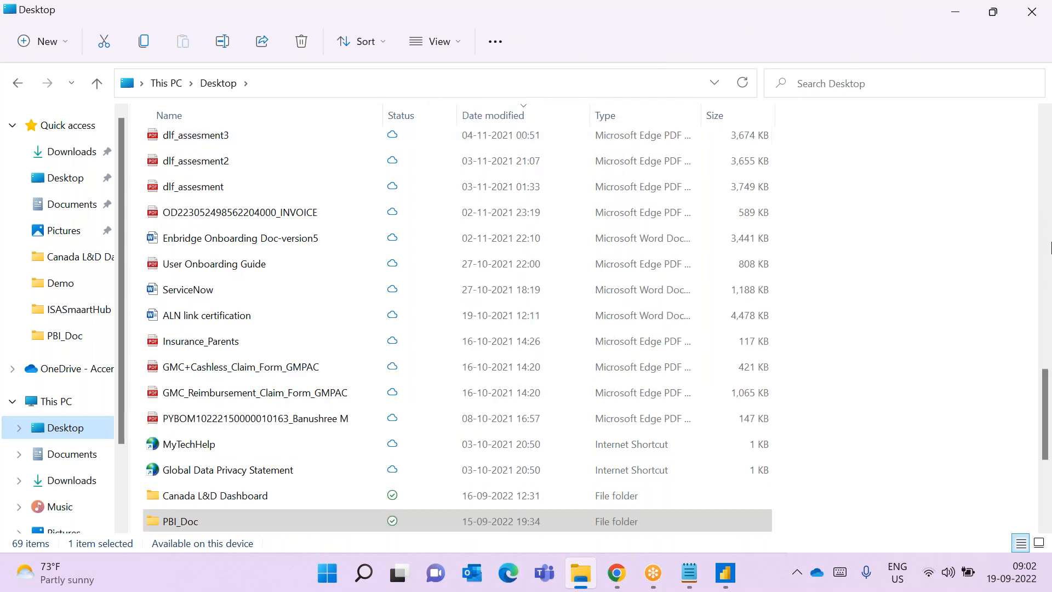
left_click_drag(1047, 364, 1045, 126)
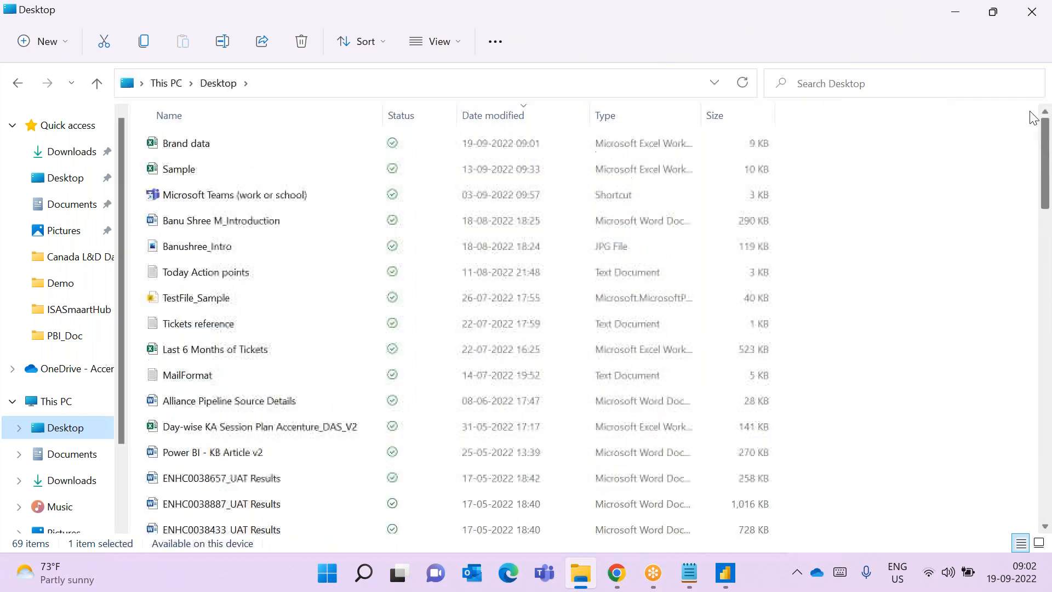
left_click(392, 146)
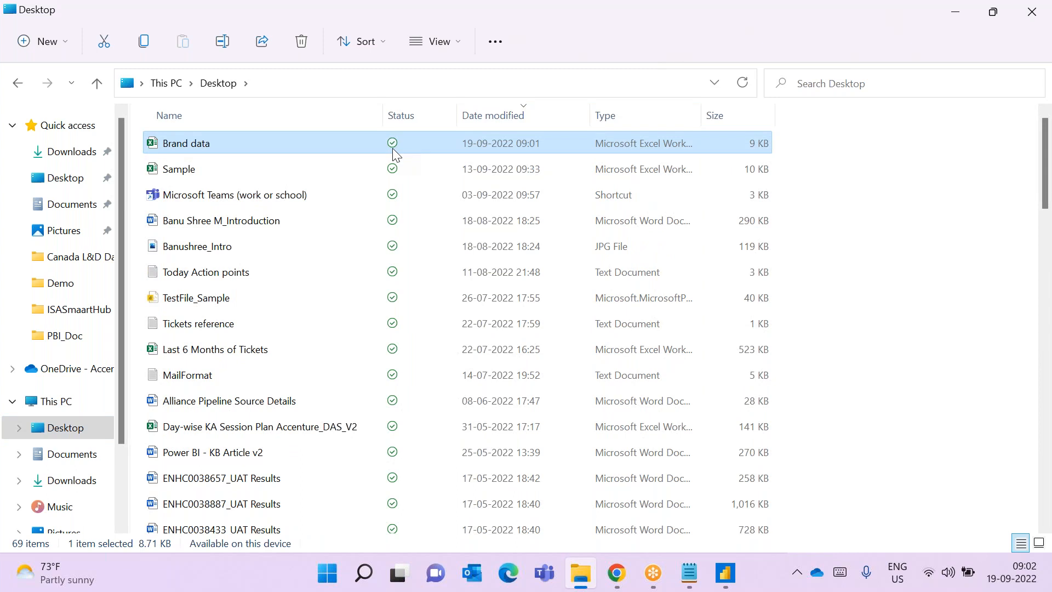
double_click(393, 149)
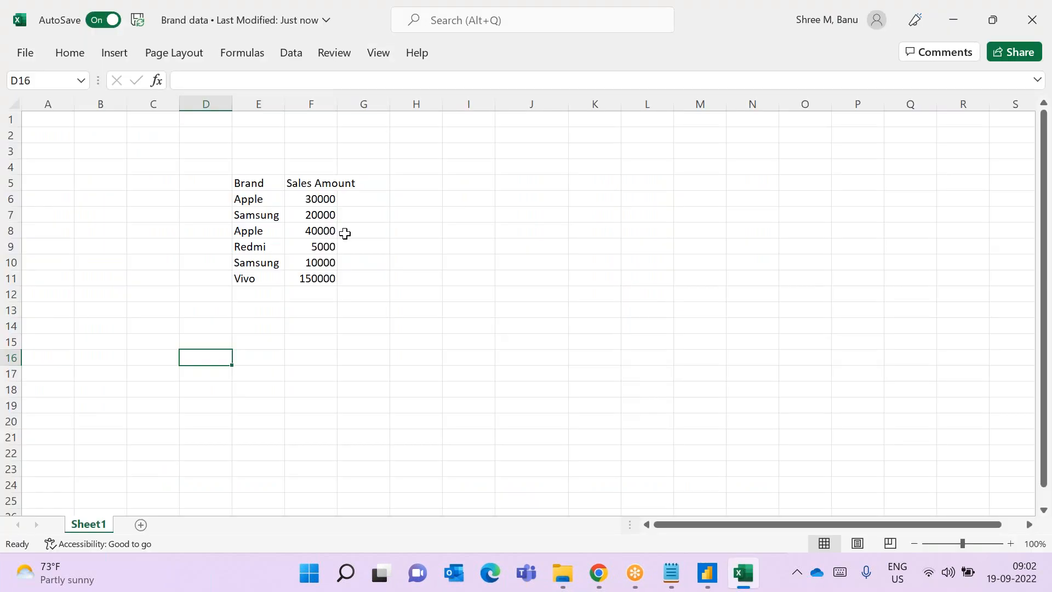
- Move the Brand and Sales Amount table from E5:F11 so that it starts at cell B2
left_click(345, 234)
left_click_drag(261, 183, 325, 278)
key("ctrl+c")
left_click(55, 135)
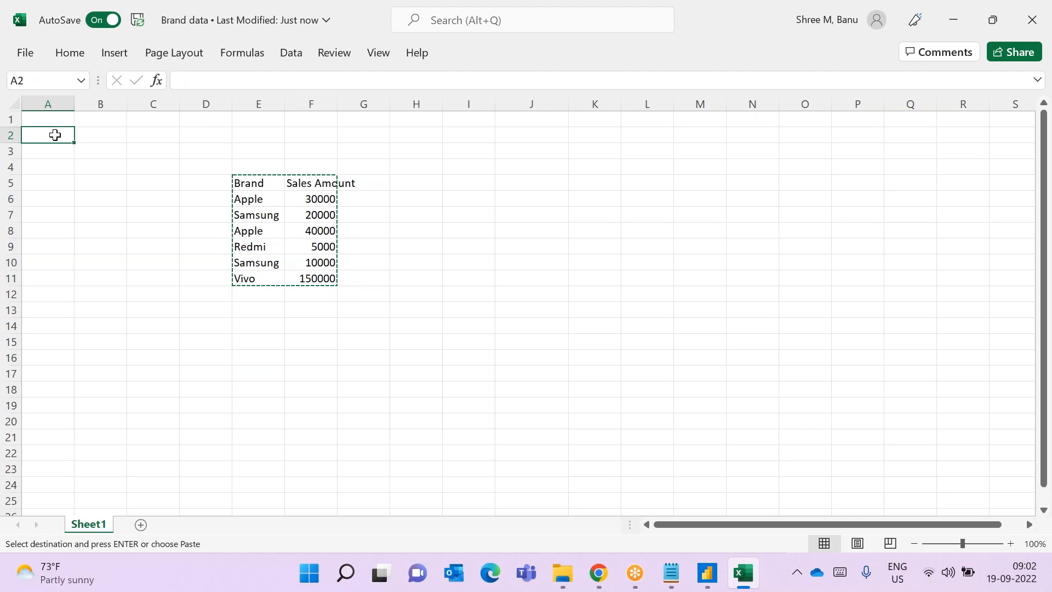
left_click(82, 134)
key("ctrl+v")
left_click(139, 202)
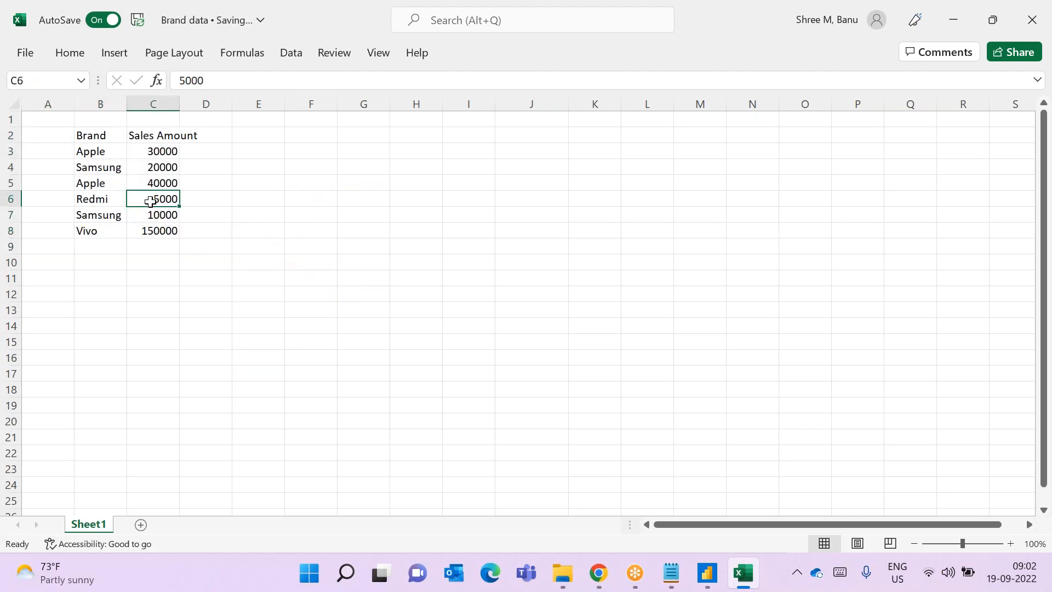
- Try to reposition the range A2:C8 by cutting it and pasting it at cell A2
left_click_drag(64, 134, 144, 227)
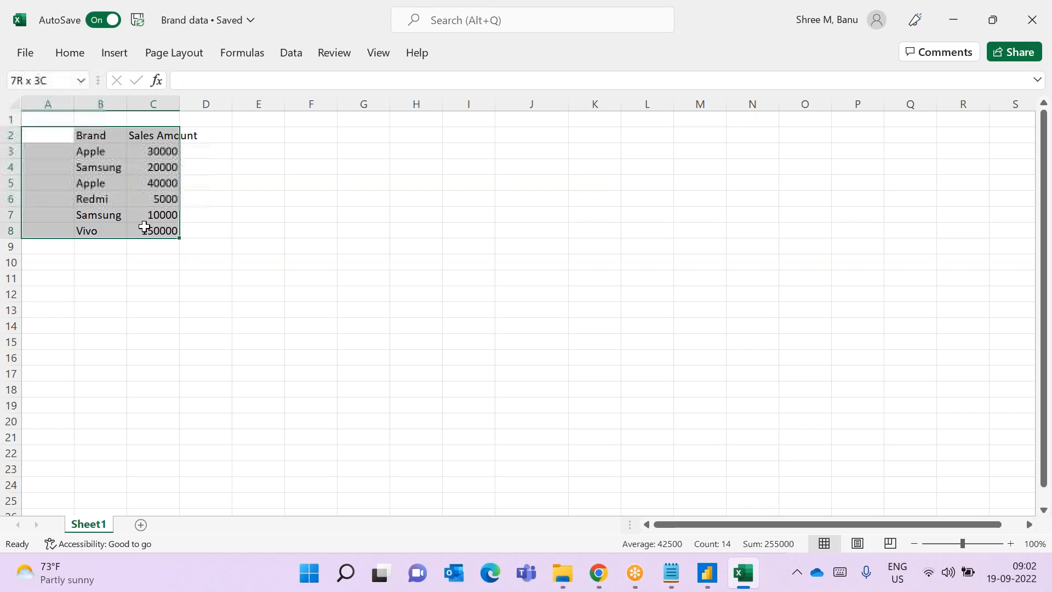
key("ctrl+x")
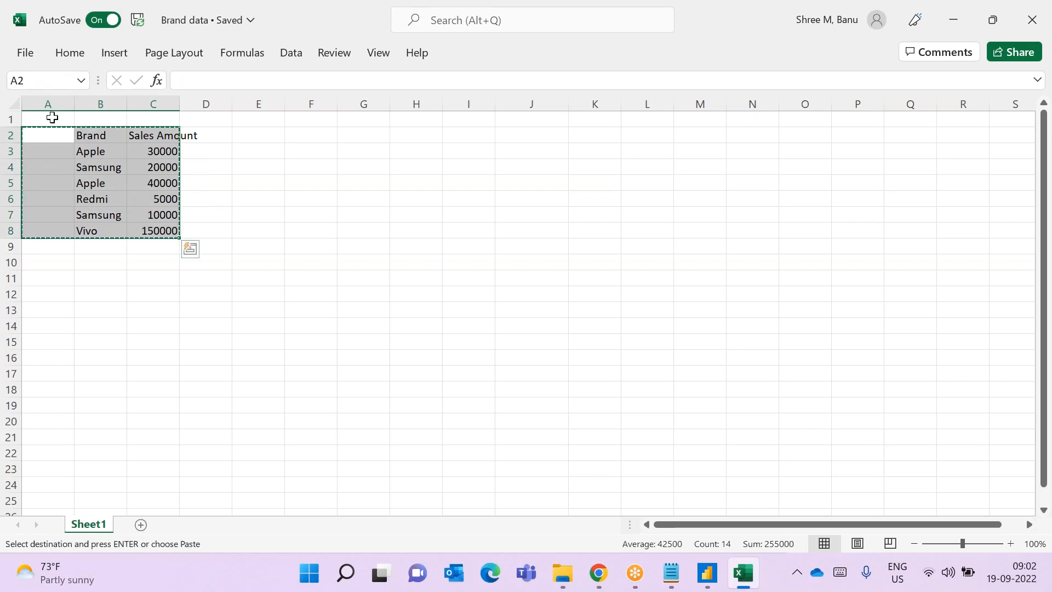
left_click(51, 137)
key("ctrl+v")
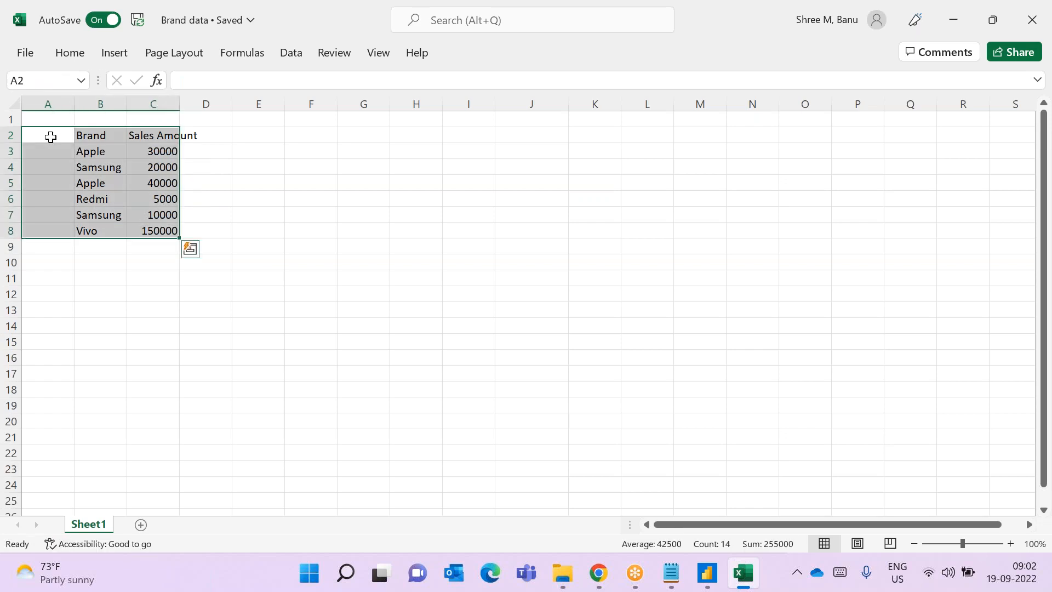
left_click(217, 196)
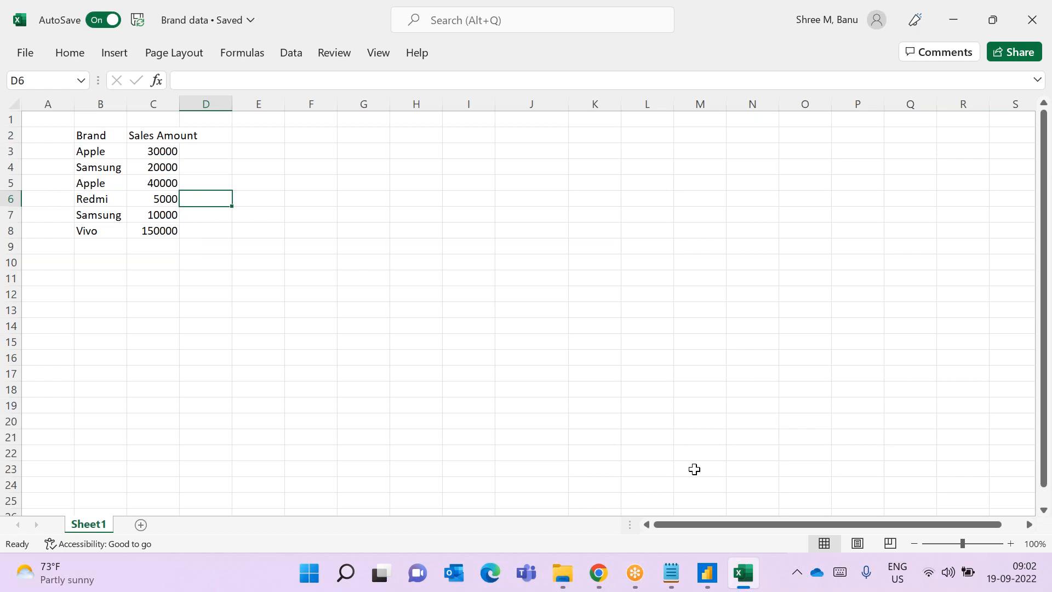
- Return to the Power Query Editor and try to import the Brand data workbook from the Desktop as a new Excel source
mouse_move(707, 573)
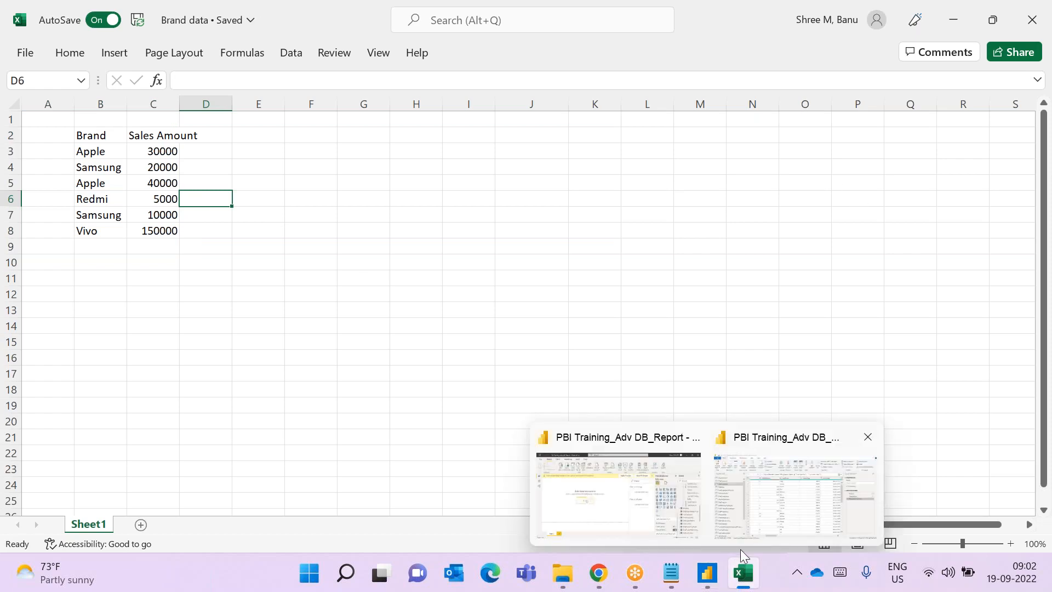
left_click(743, 570)
left_click(1028, 15)
mouse_move(712, 575)
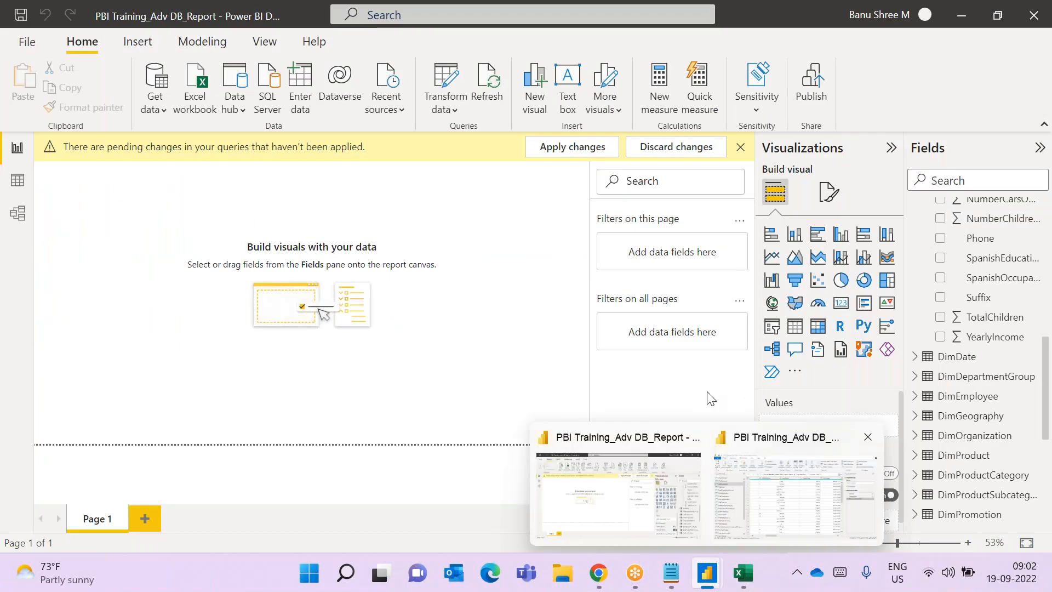
left_click(789, 521)
left_click(69, 87)
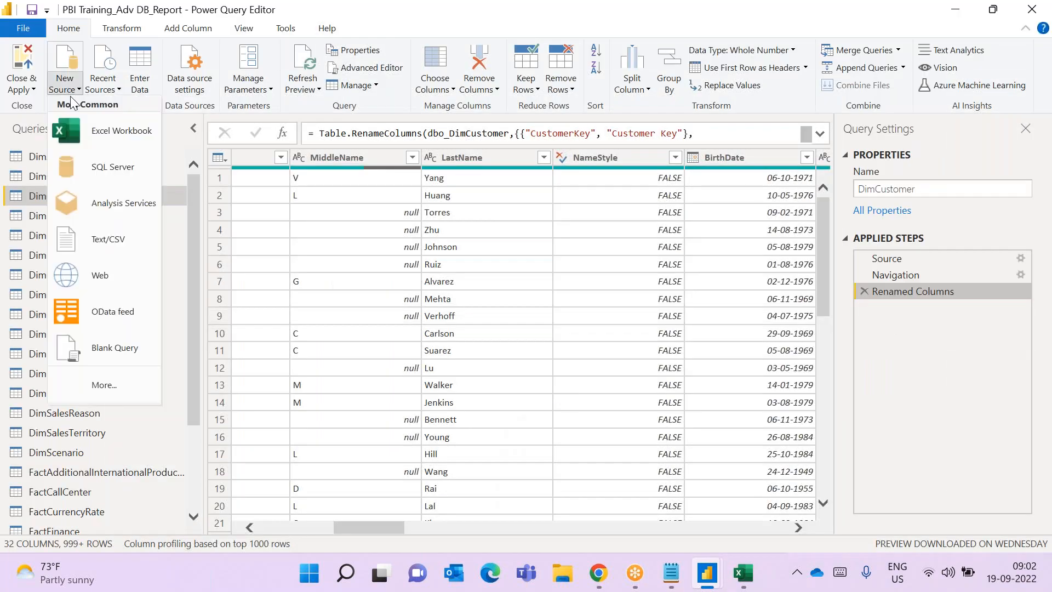
left_click(93, 146)
left_click(192, 134)
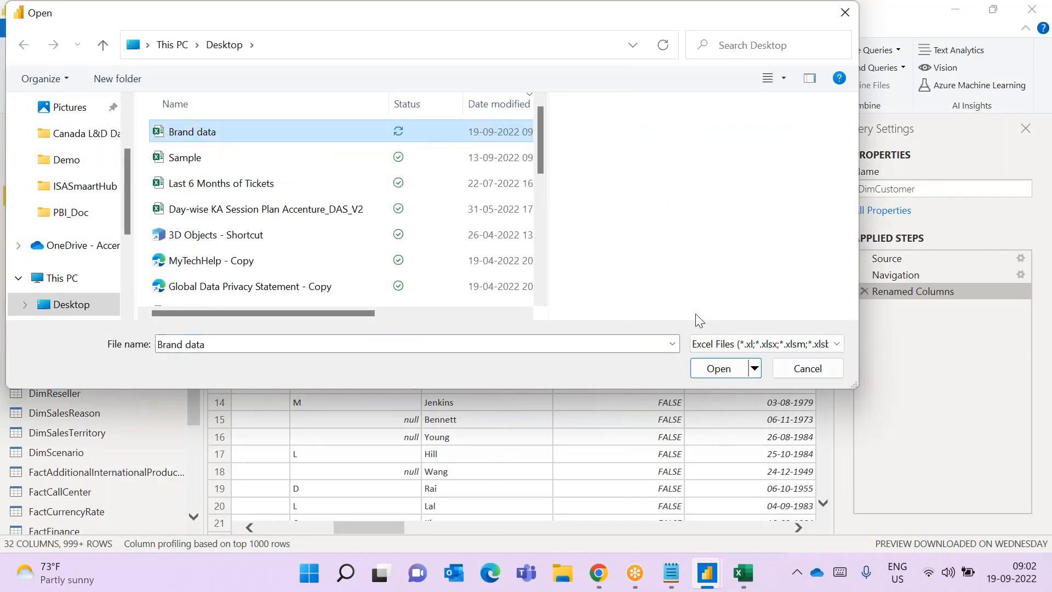
left_click(722, 369)
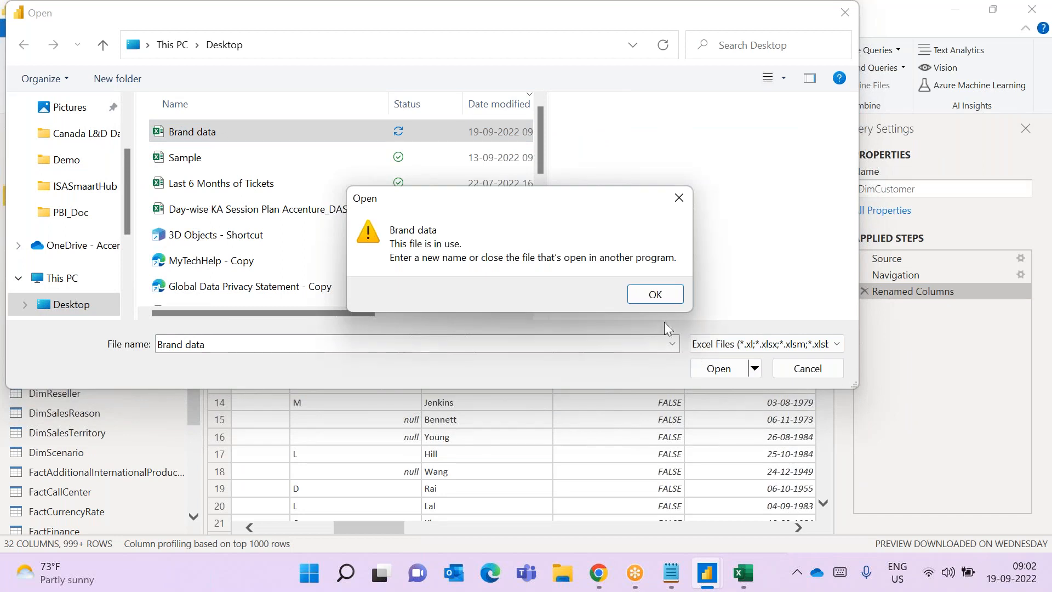
left_click(655, 293)
- Close the Brand data workbook in Excel and open the file as the new Excel source in Power Query
left_click(743, 573)
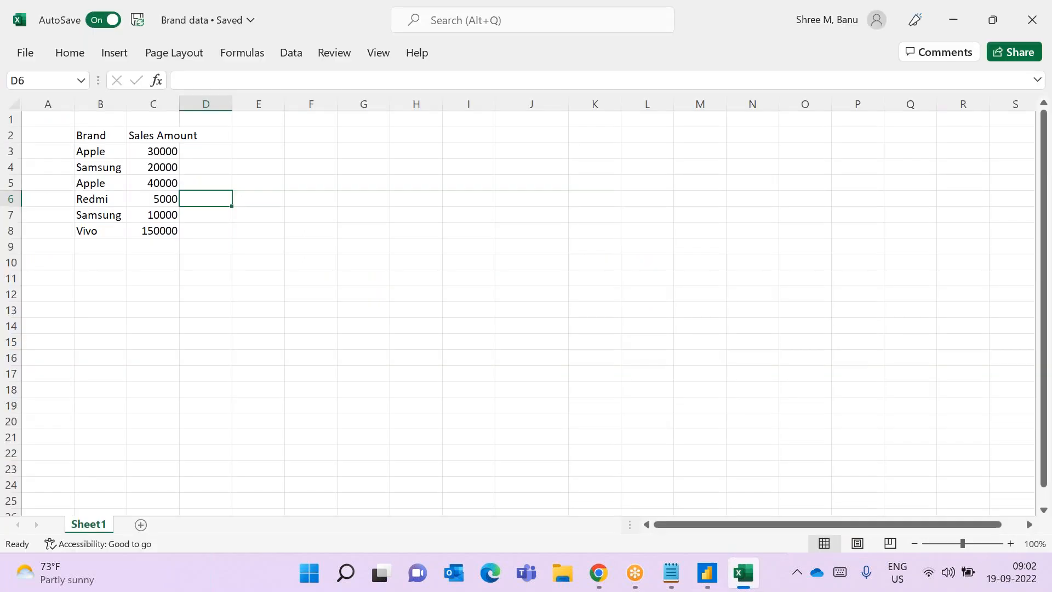
left_click(1032, 19)
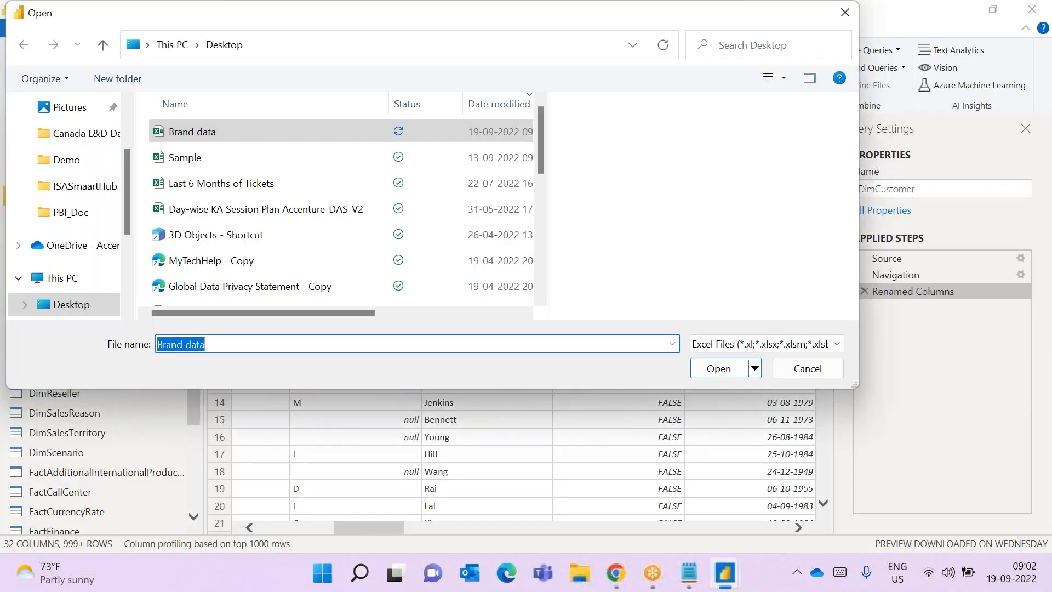
left_click(718, 369)
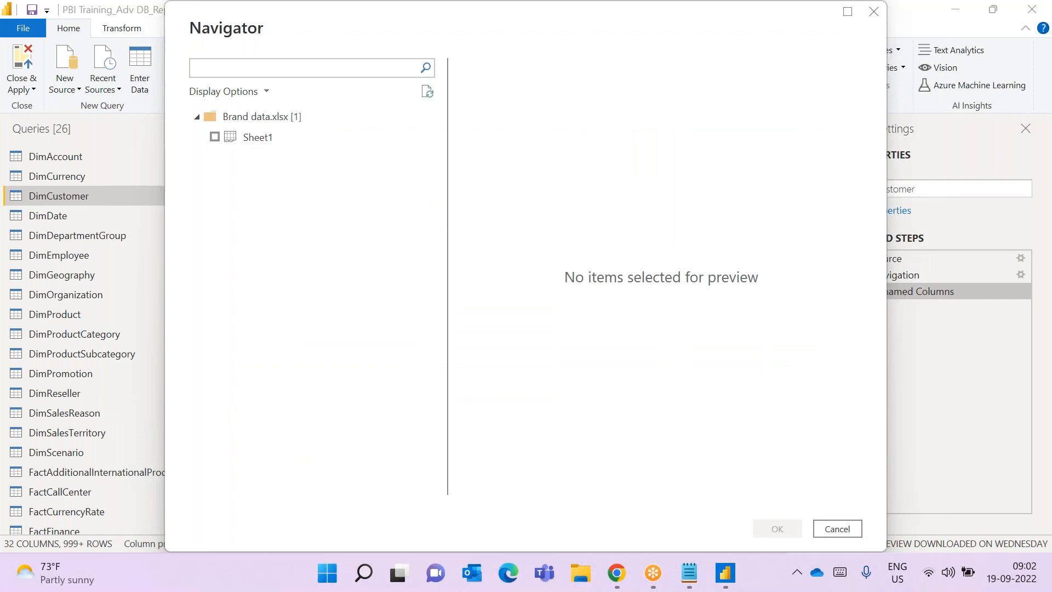
- Select Sheet1 of Brand data.xlsx, refresh its preview, and cancel the import
left_click(216, 141)
left_click(214, 140)
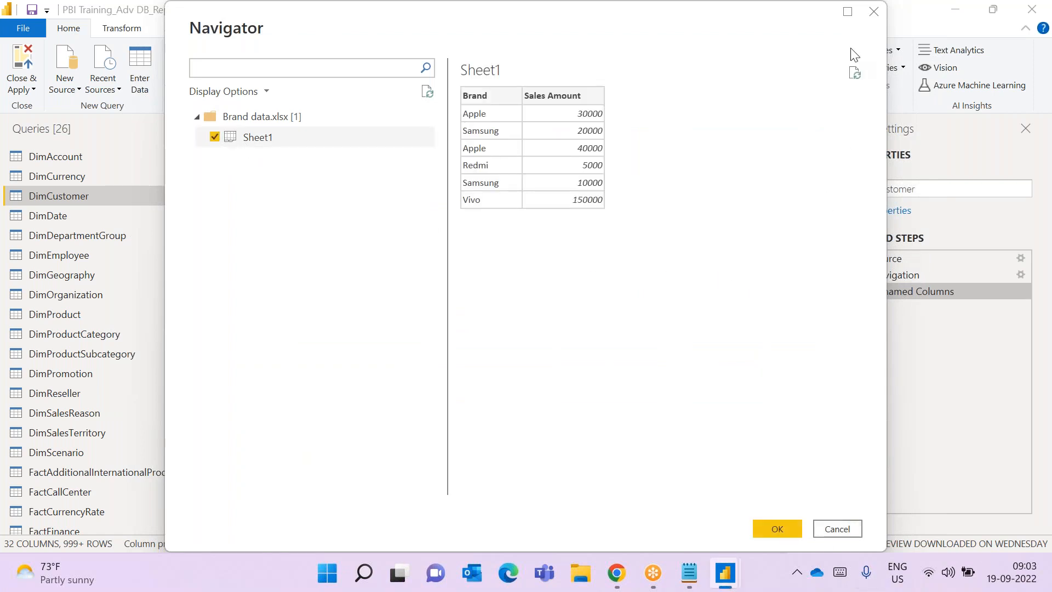
left_click(854, 73)
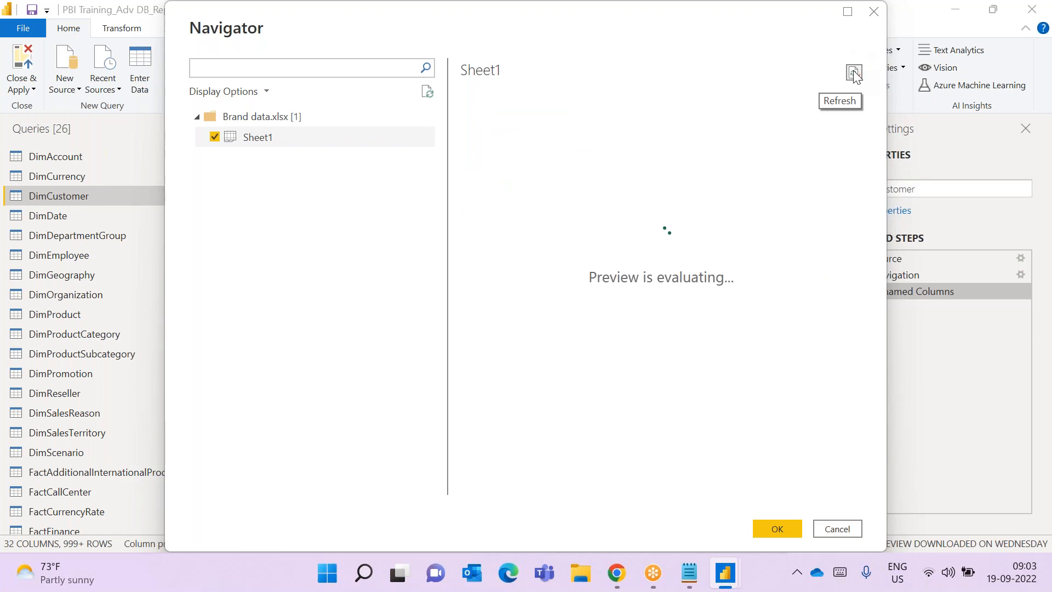
left_click(841, 530)
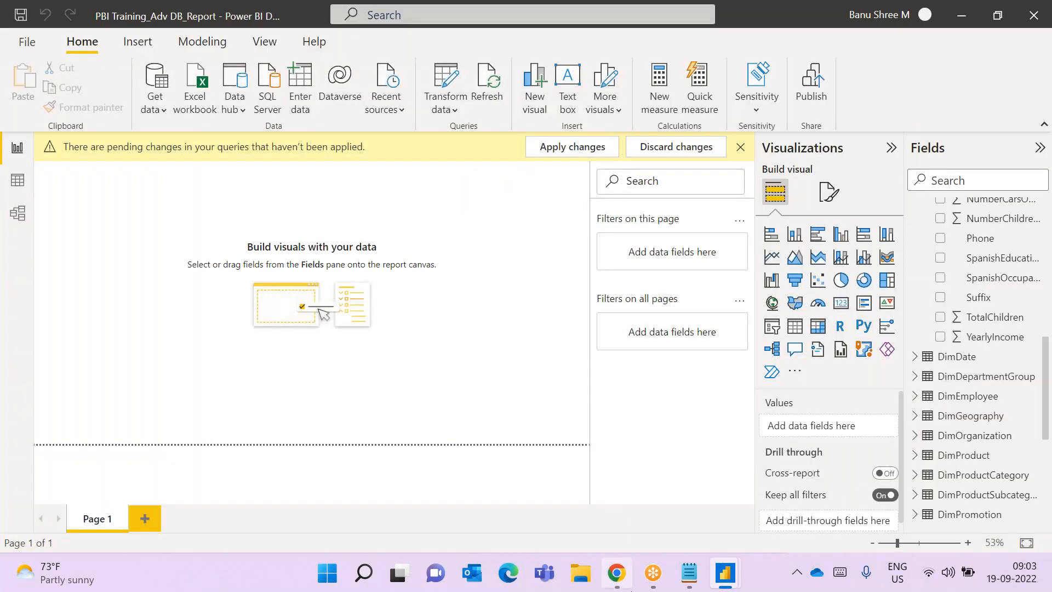
- Return to the Power Query Editor and open the superstore workbook from the Demo folder as a new Excel source
mouse_move(723, 578)
left_click(783, 520)
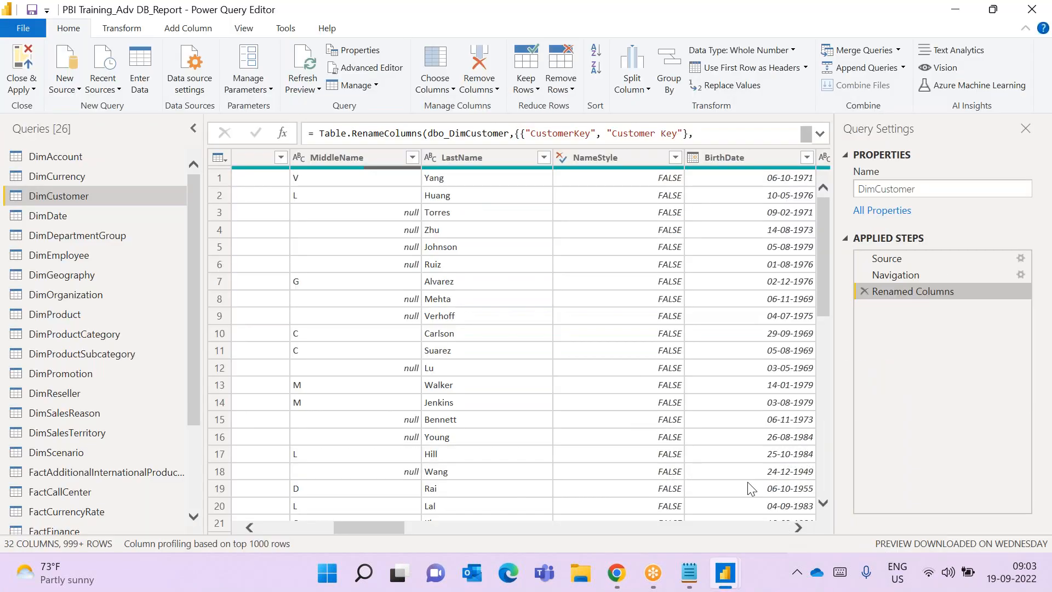
left_click(33, 87)
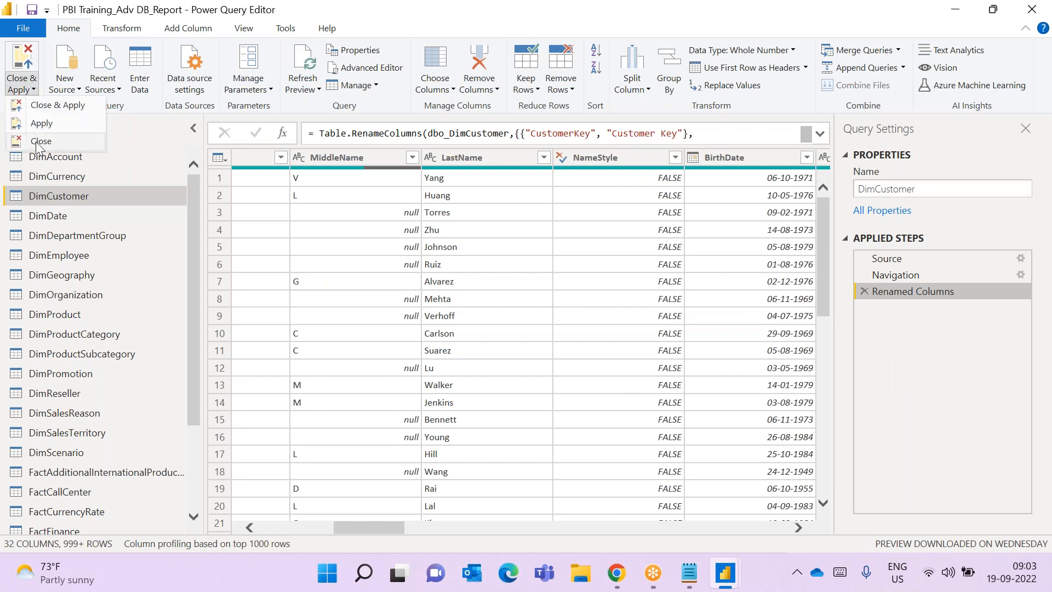
left_click(78, 85)
left_click(105, 129)
left_click(186, 158)
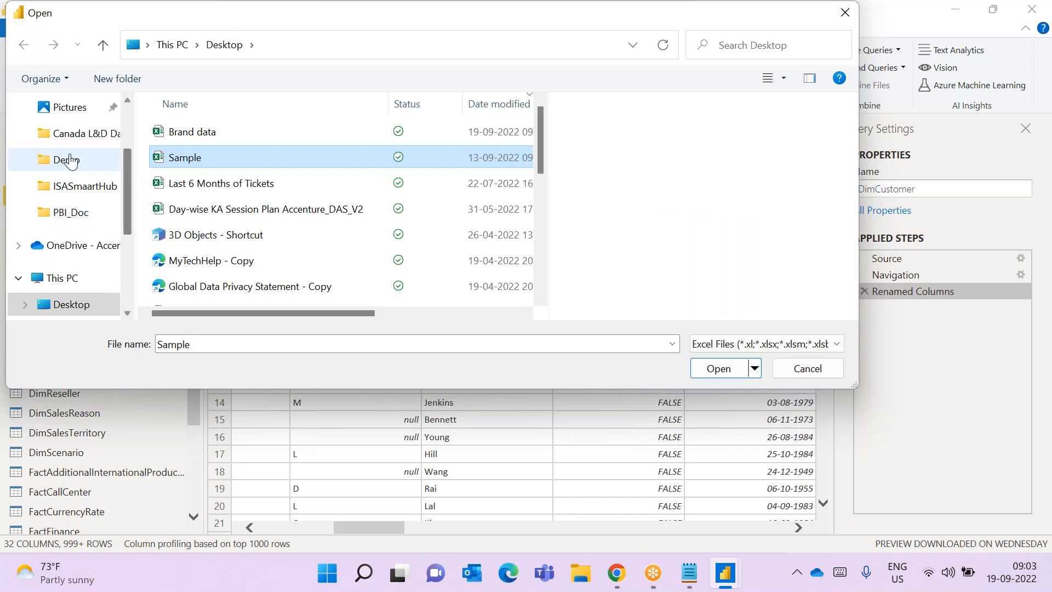
left_click(65, 160)
left_click(239, 142)
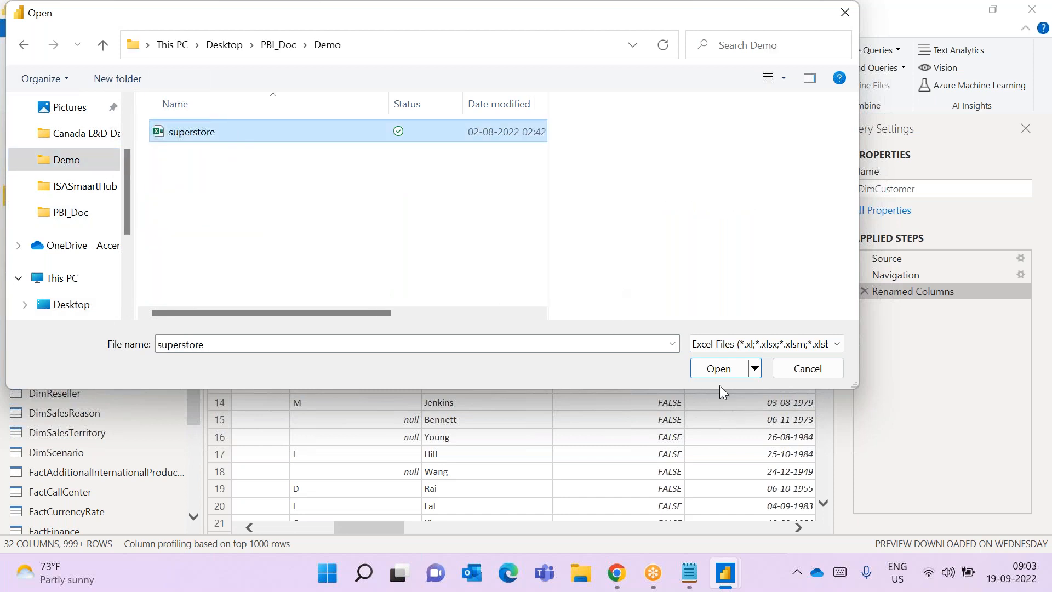
left_click(715, 372)
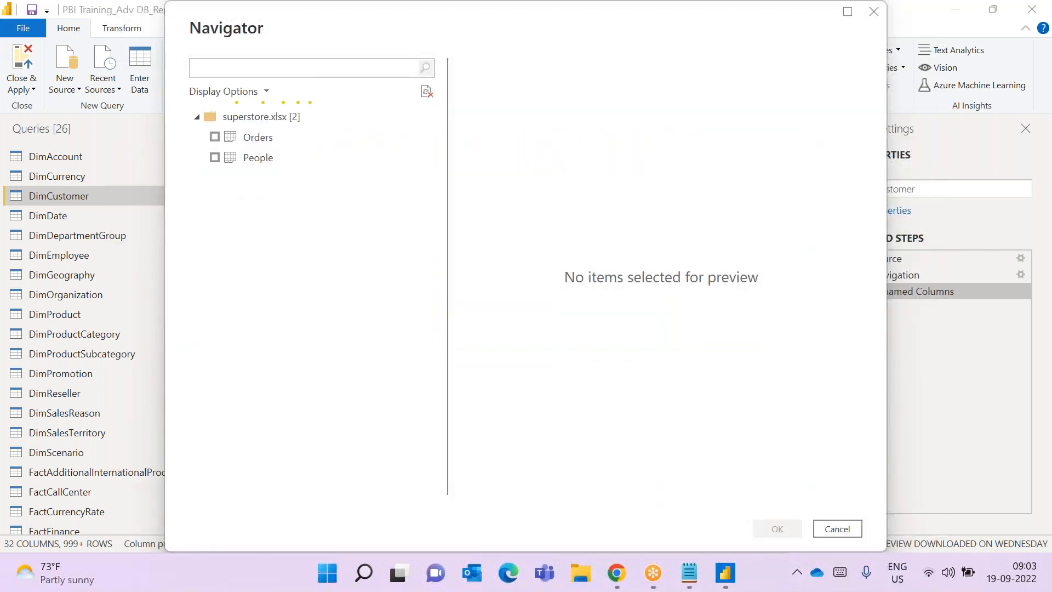
- Import the People sheet from superstore.xlsx as a new query
left_click(215, 158)
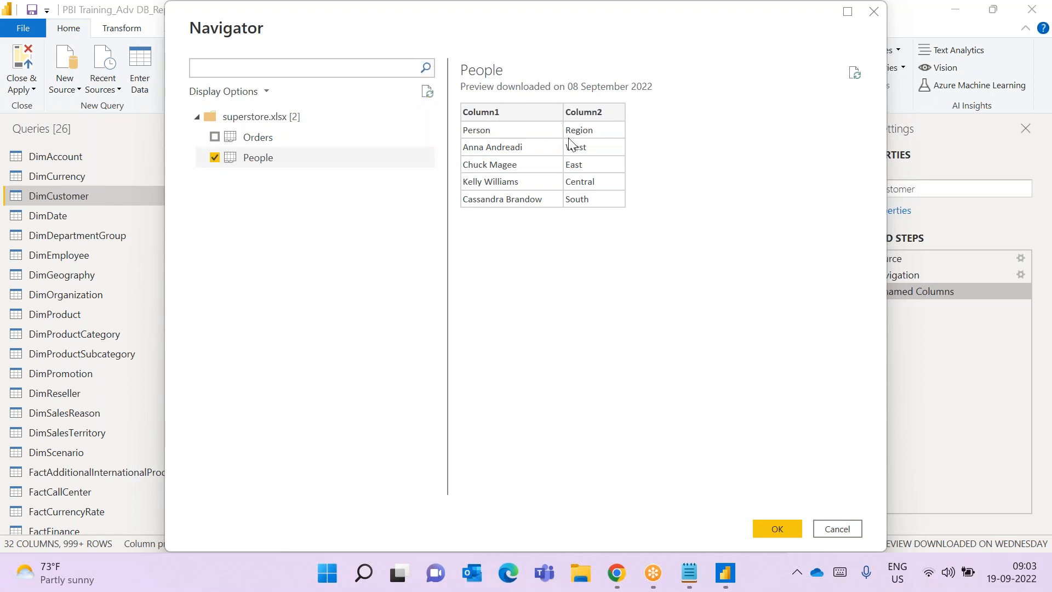
left_click(776, 528)
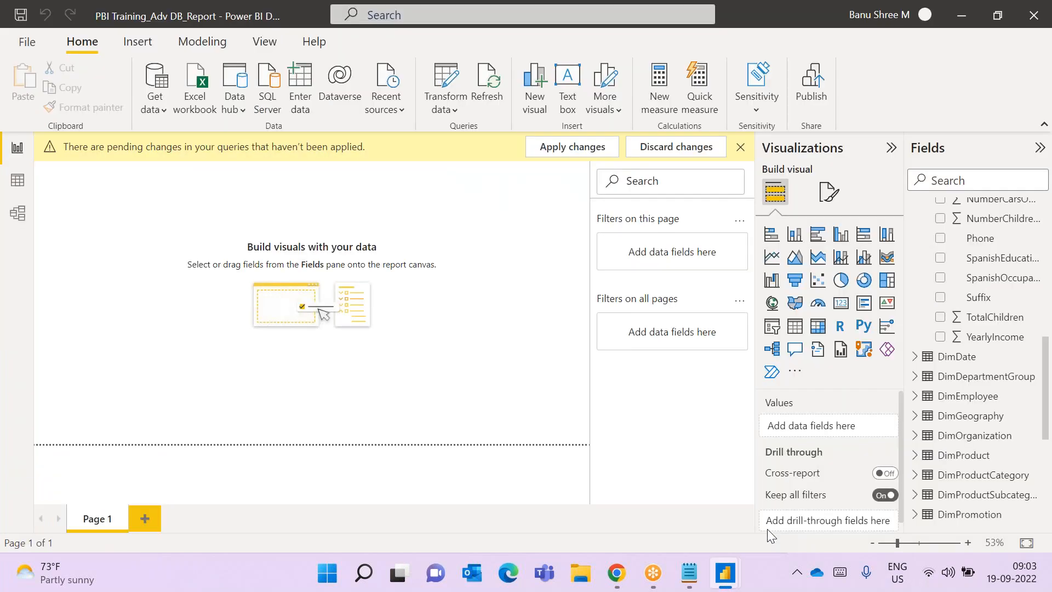
mouse_move(736, 572)
left_click(774, 528)
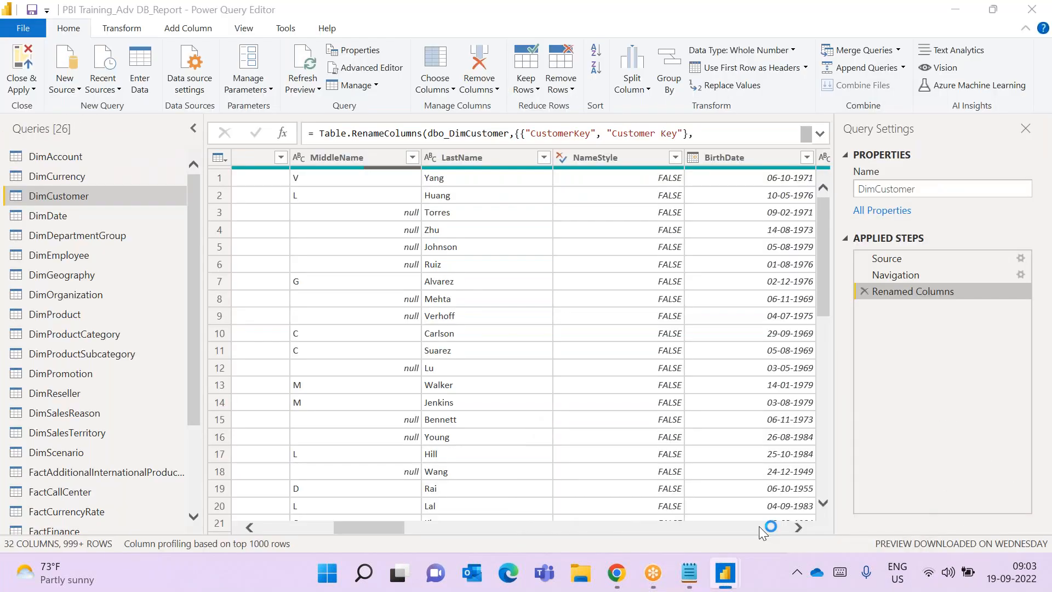
left_click(702, 514)
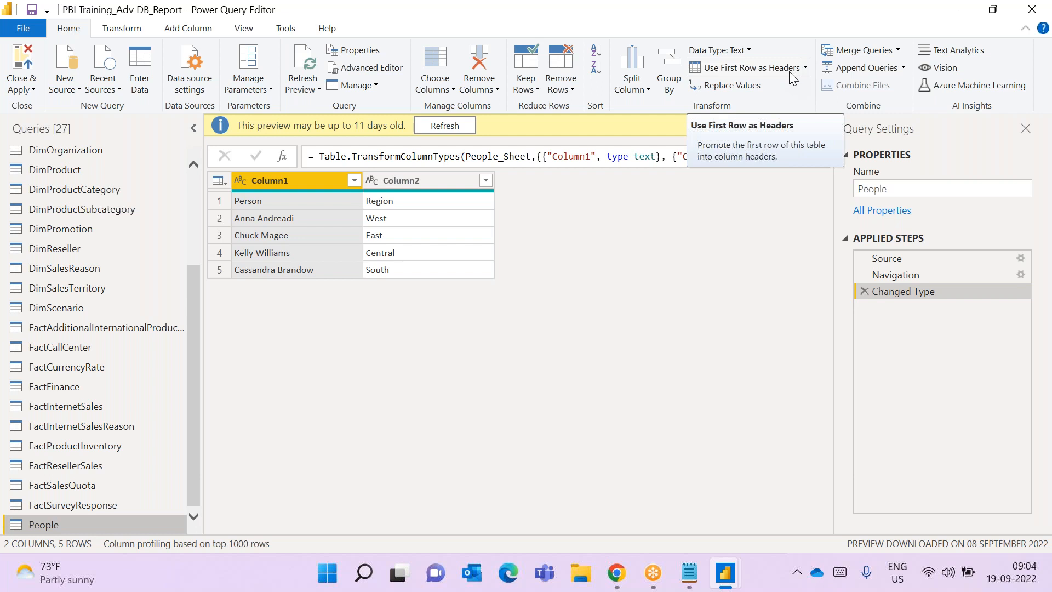
- Promote the first row of the People query to column headers two times in succession
left_click(804, 70)
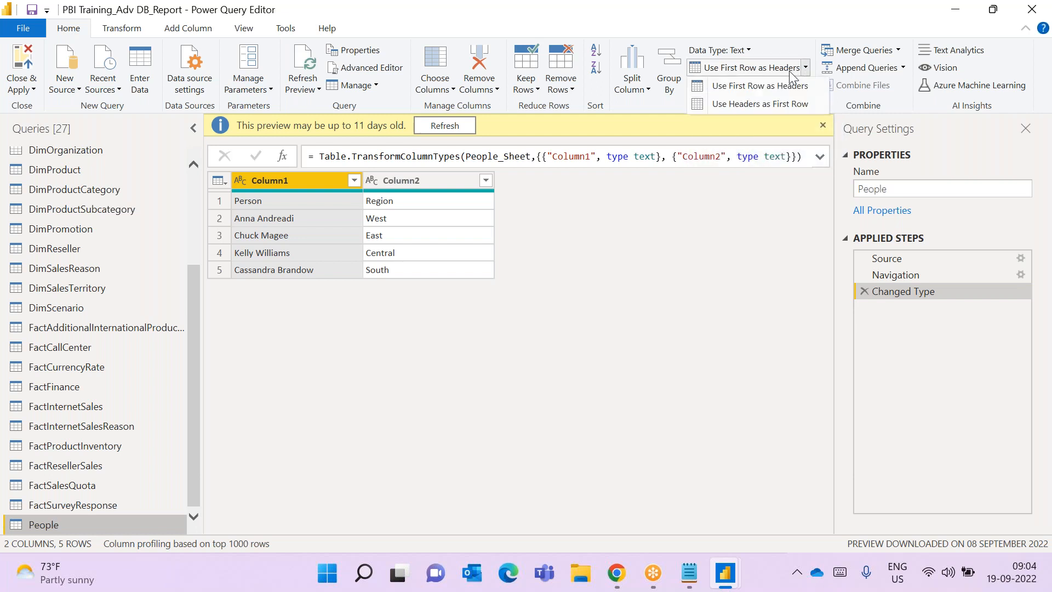
left_click(790, 72)
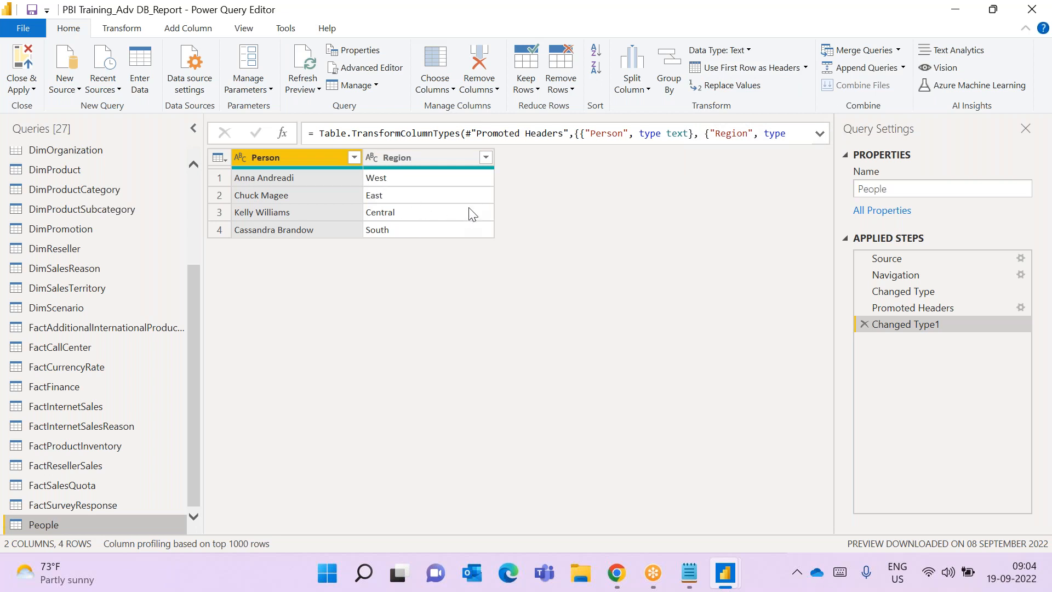
left_click(806, 71)
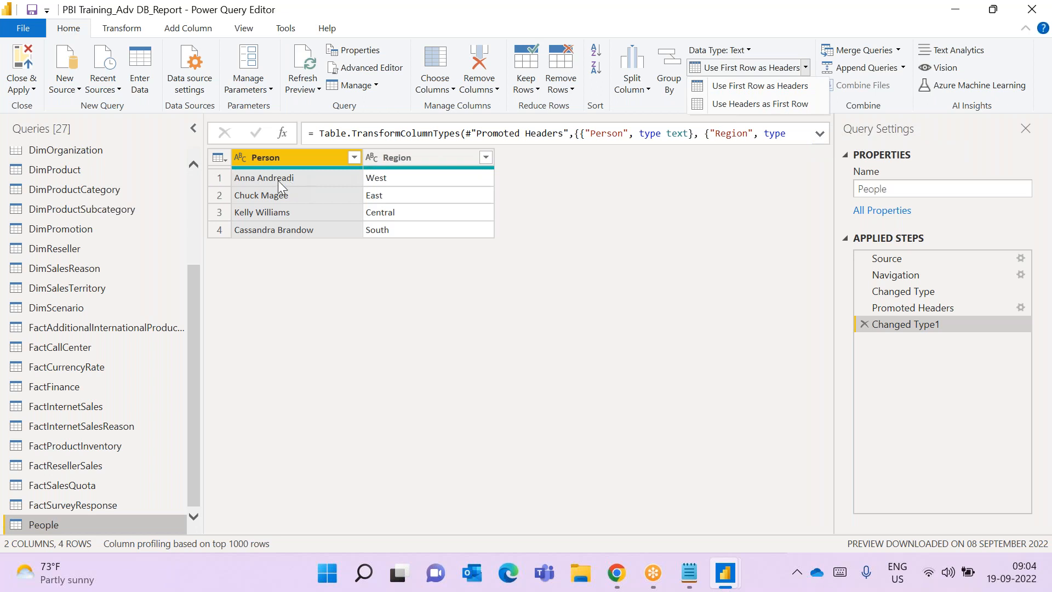
left_click(805, 68)
left_click(805, 69)
left_click(781, 85)
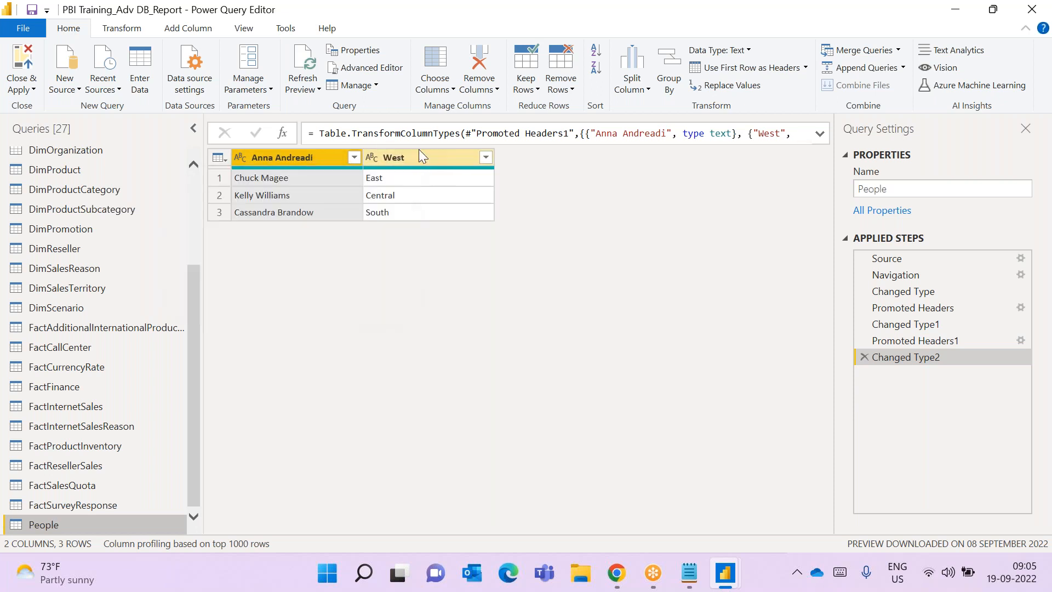
- Demote the People query's column headers back to the first data row
left_click(806, 68)
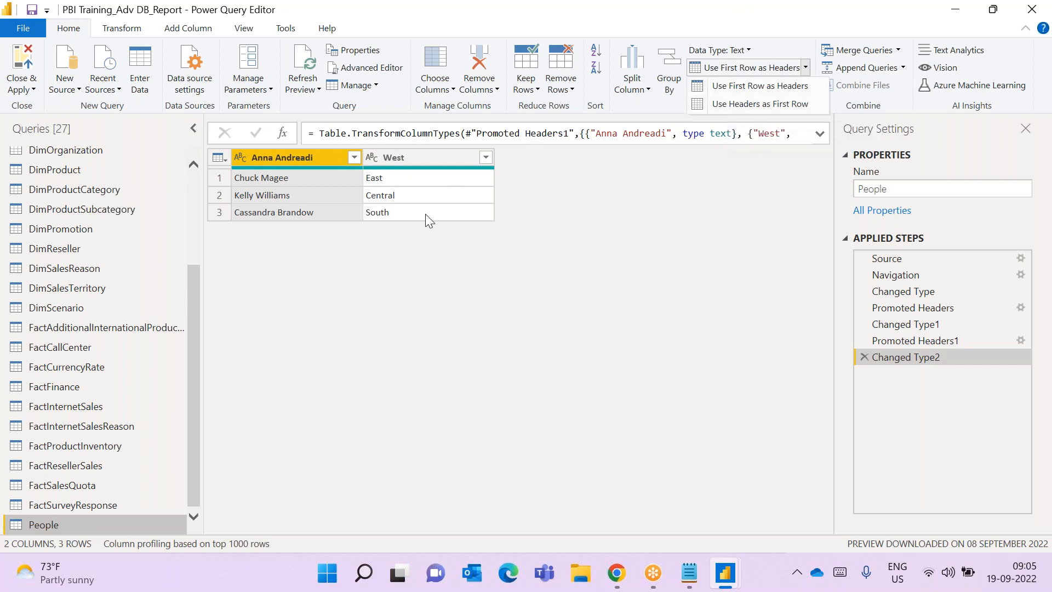
left_click(759, 105)
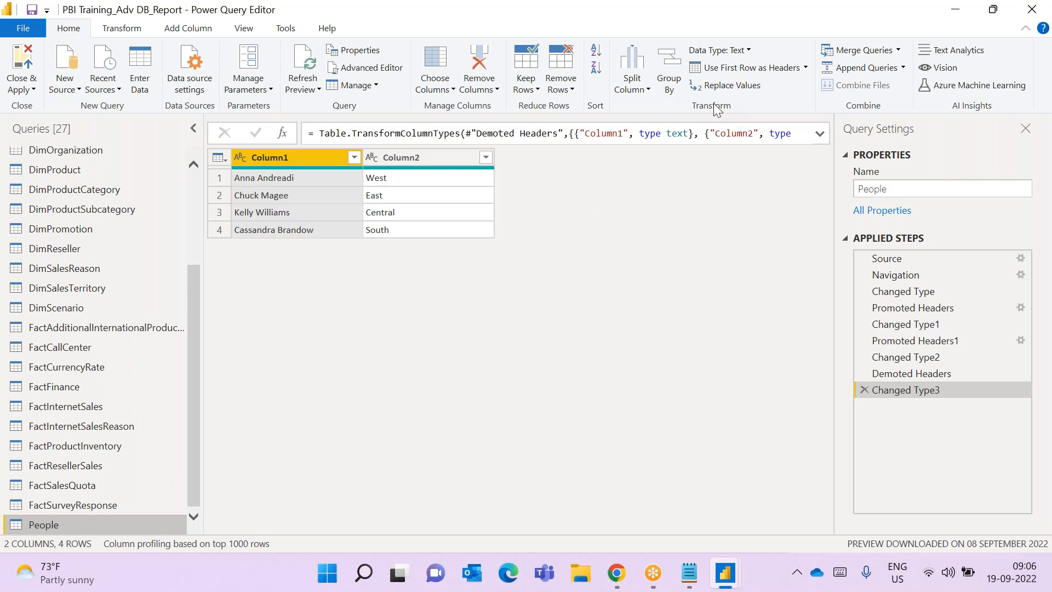
left_click(805, 68)
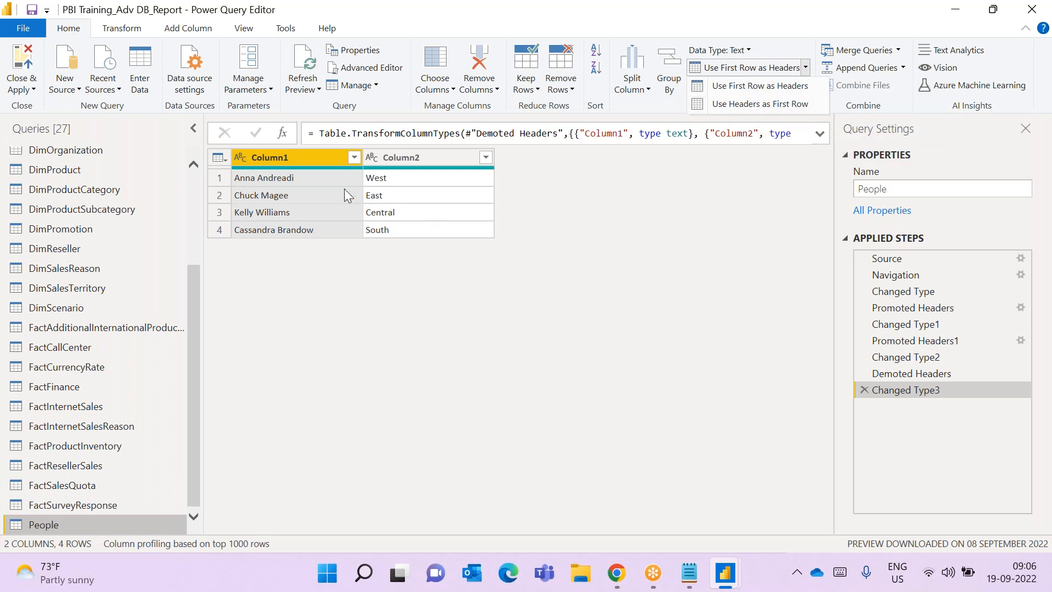
left_click(290, 160)
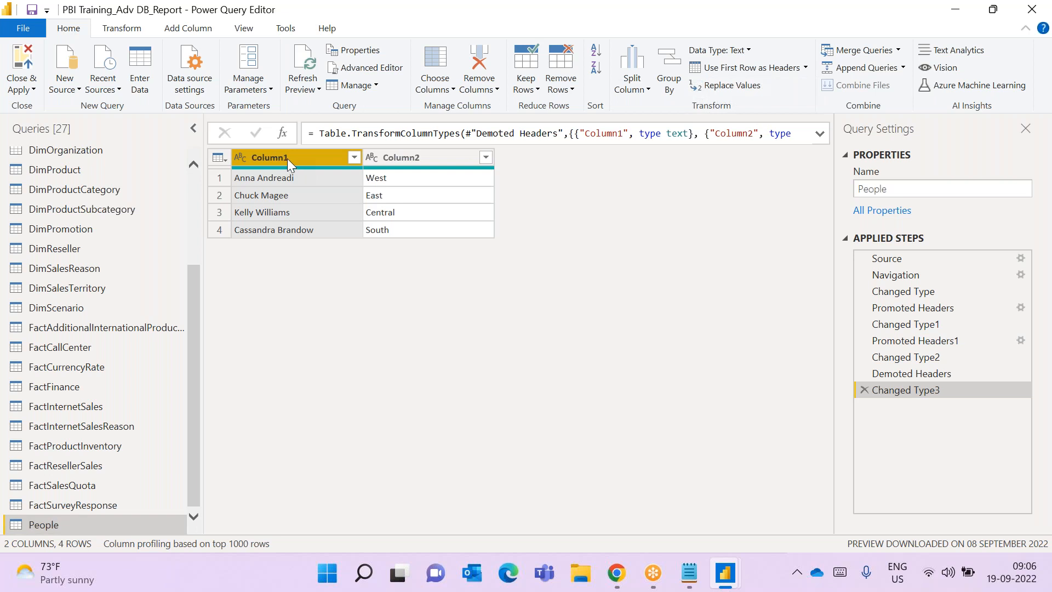
right_click(284, 156)
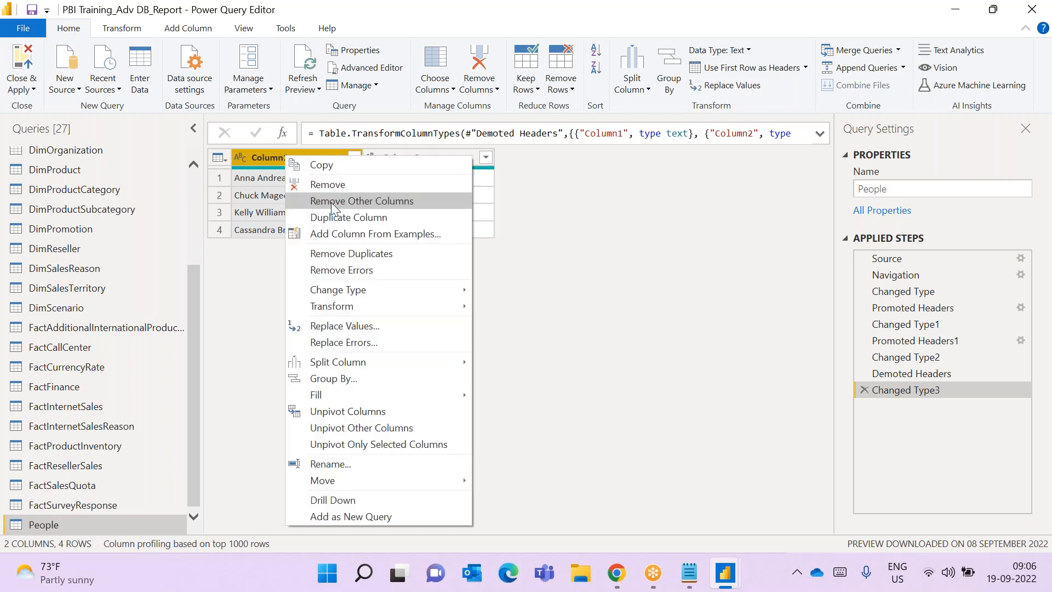
left_click(379, 461)
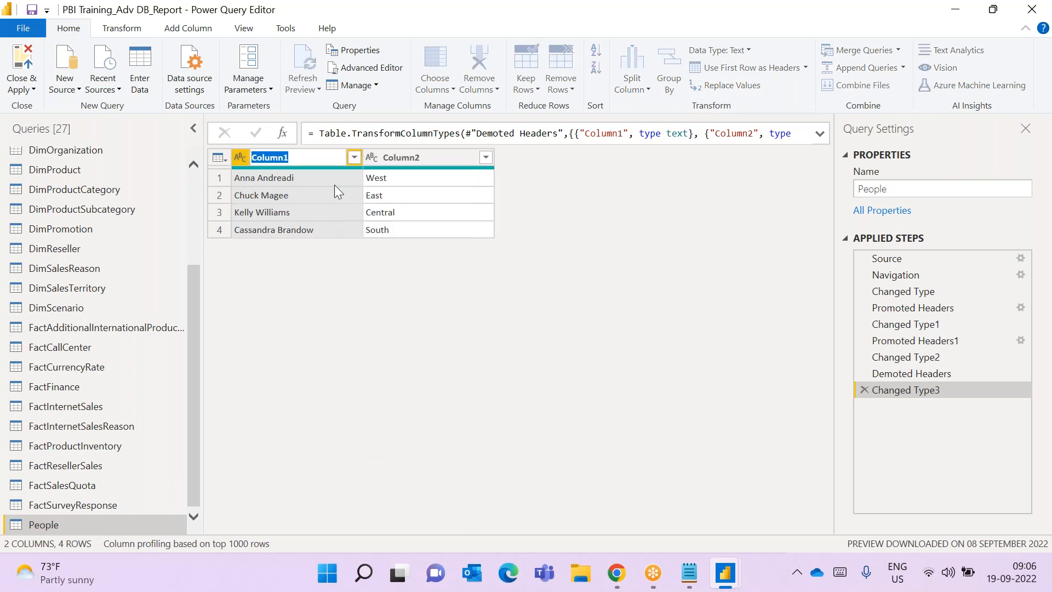
right_click(399, 161)
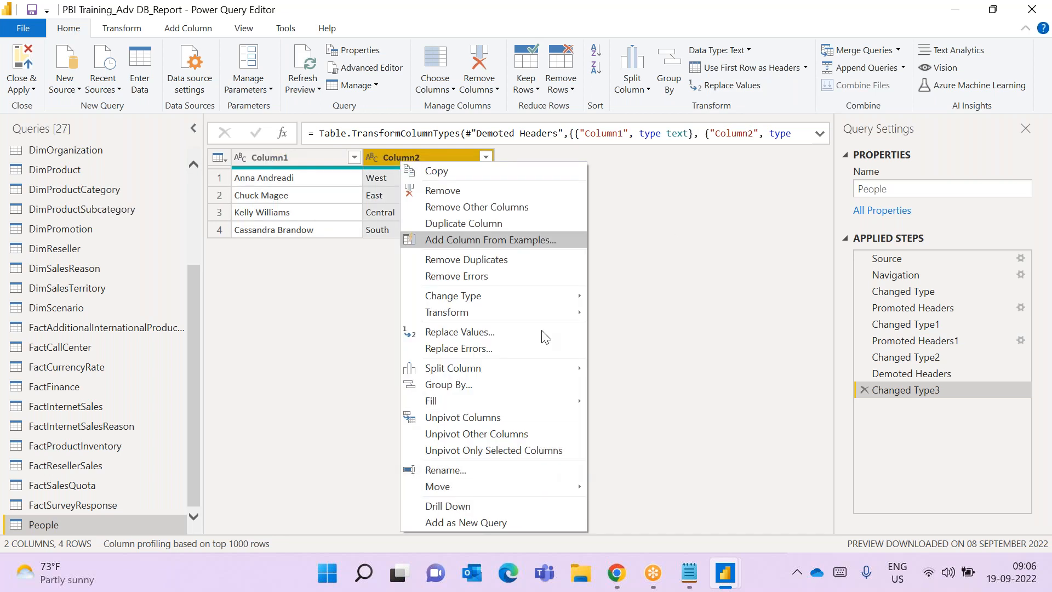
left_click(688, 287)
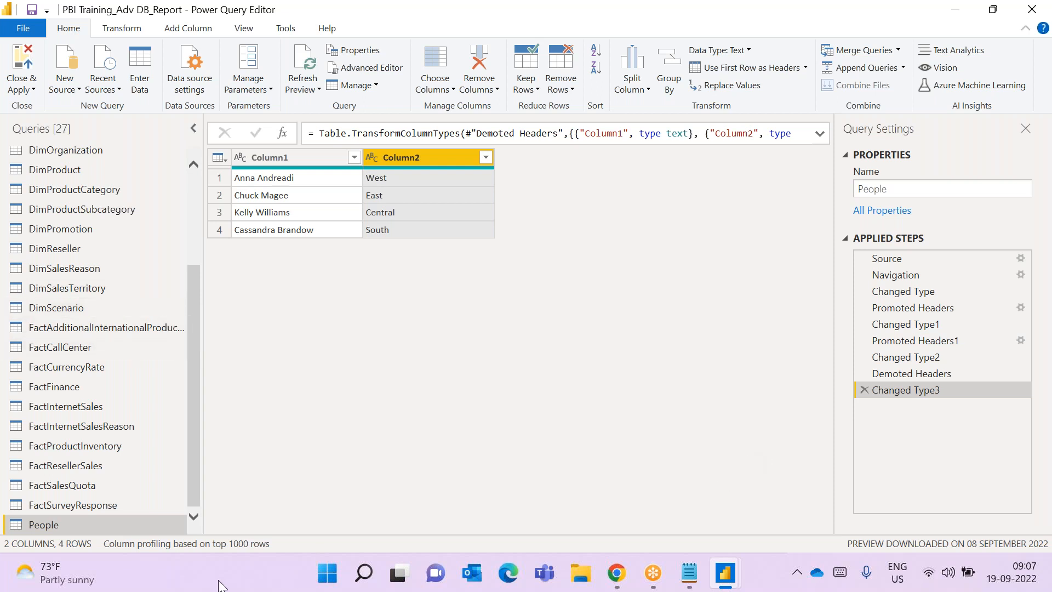
- Delete the People query and confirm its removal
right_click(123, 523)
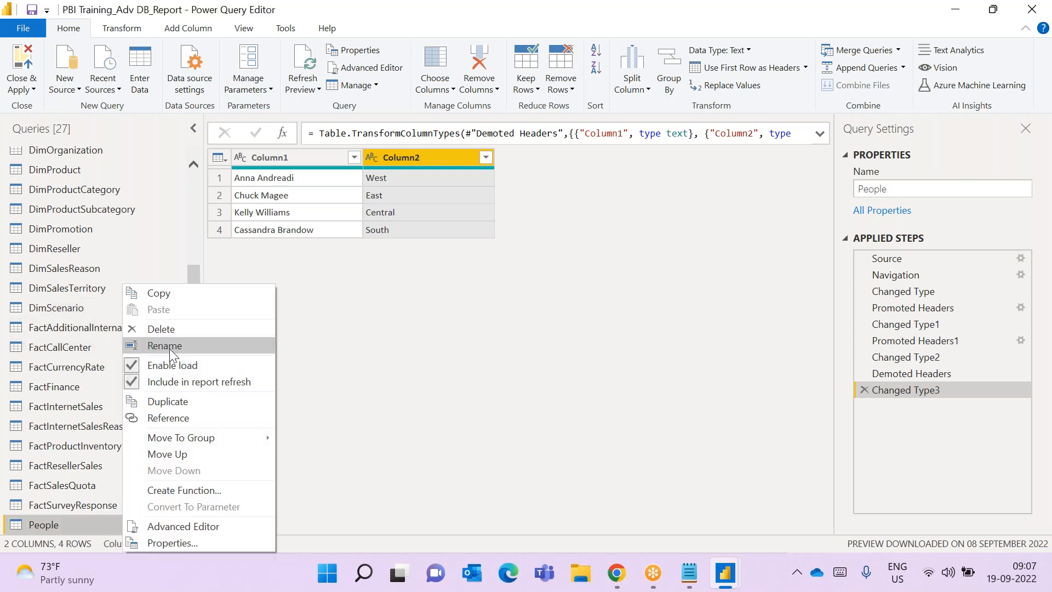
left_click(170, 329)
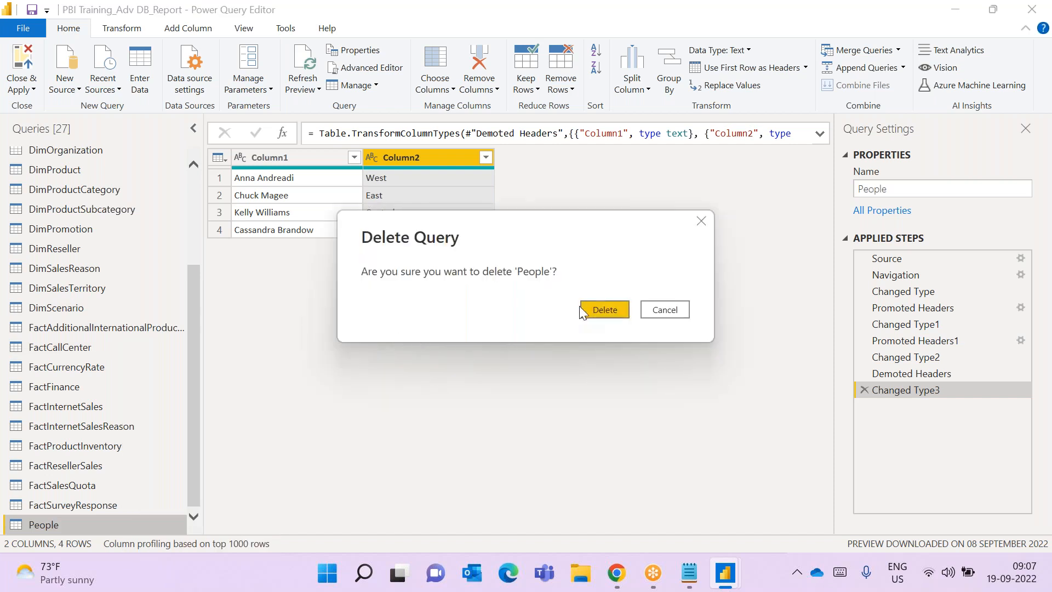
left_click(580, 308)
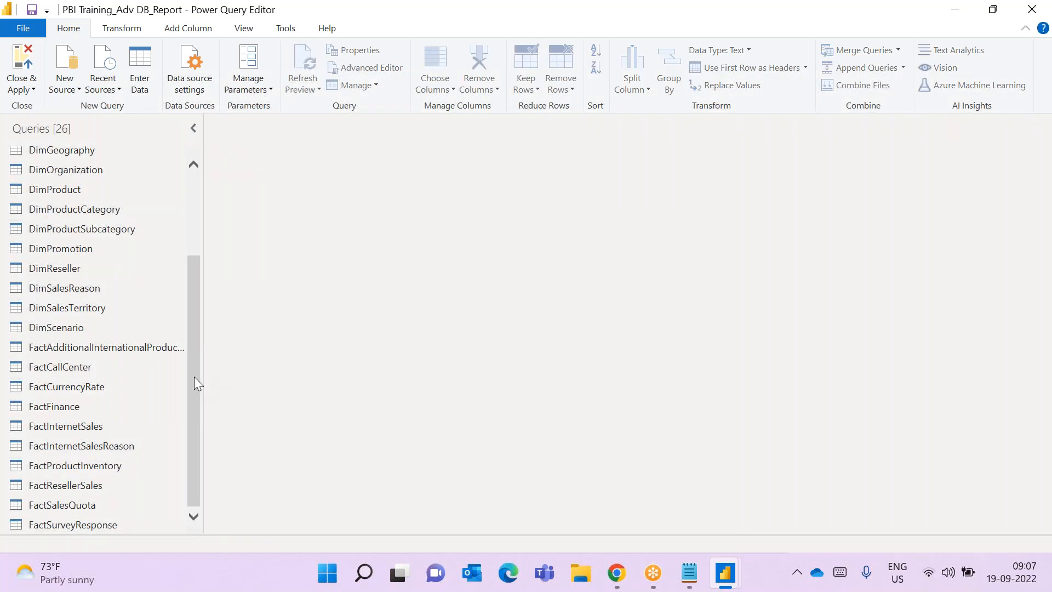
- Select the DimCustomer query and turn on the column quality display for its data preview
left_click_drag(188, 292, 192, 186)
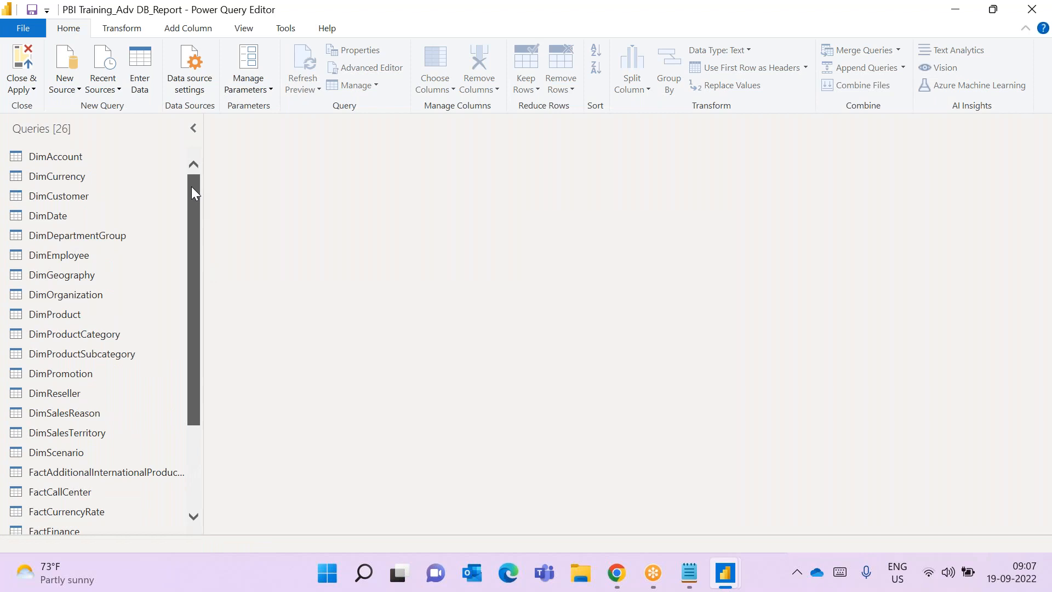
left_click_drag(192, 186, 192, 186)
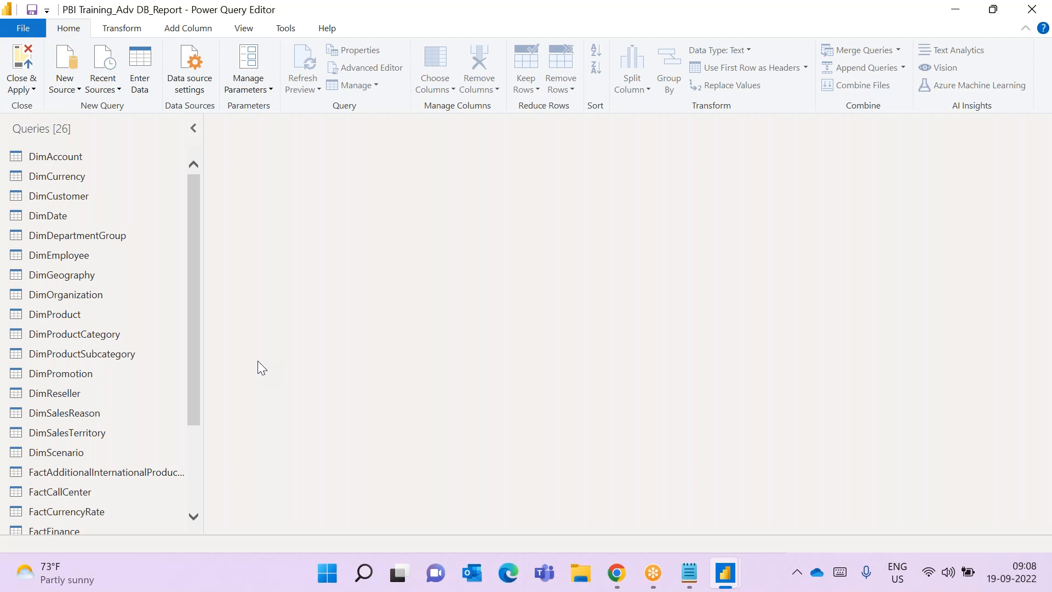
left_click(66, 196)
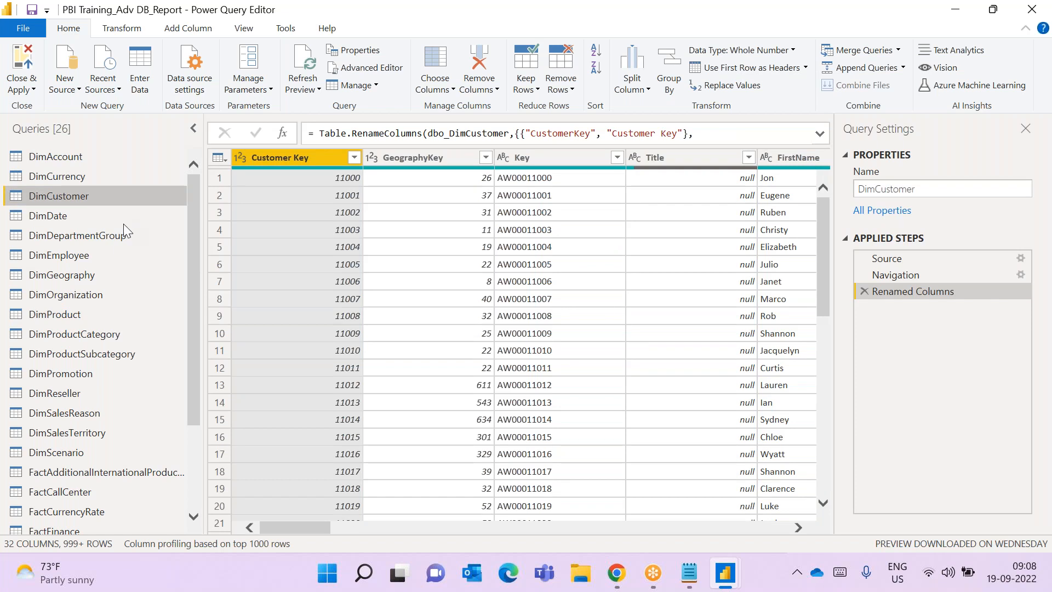
left_click_drag(292, 523, 298, 523)
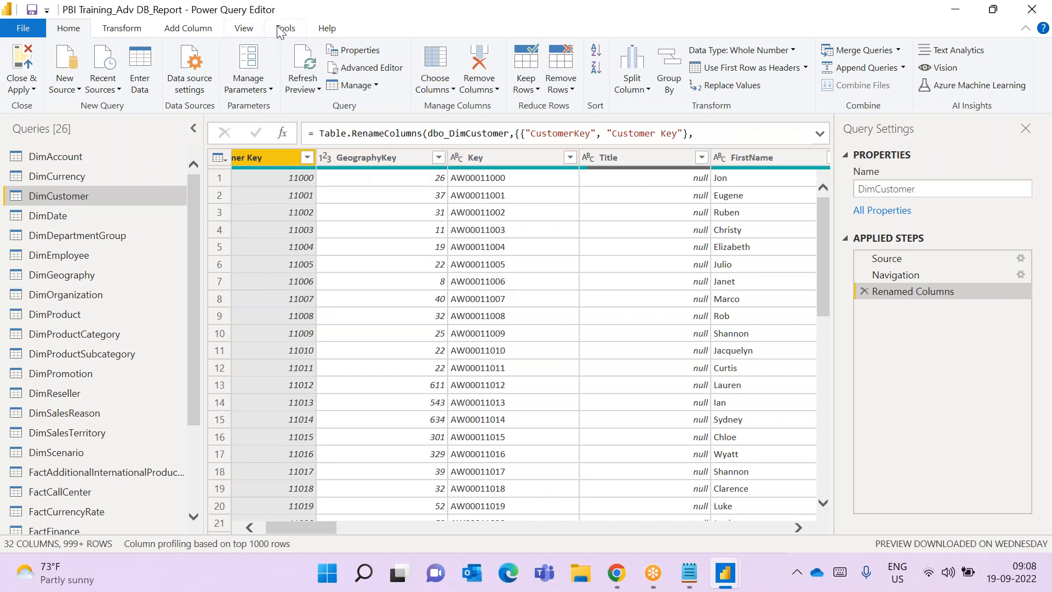
left_click(244, 30)
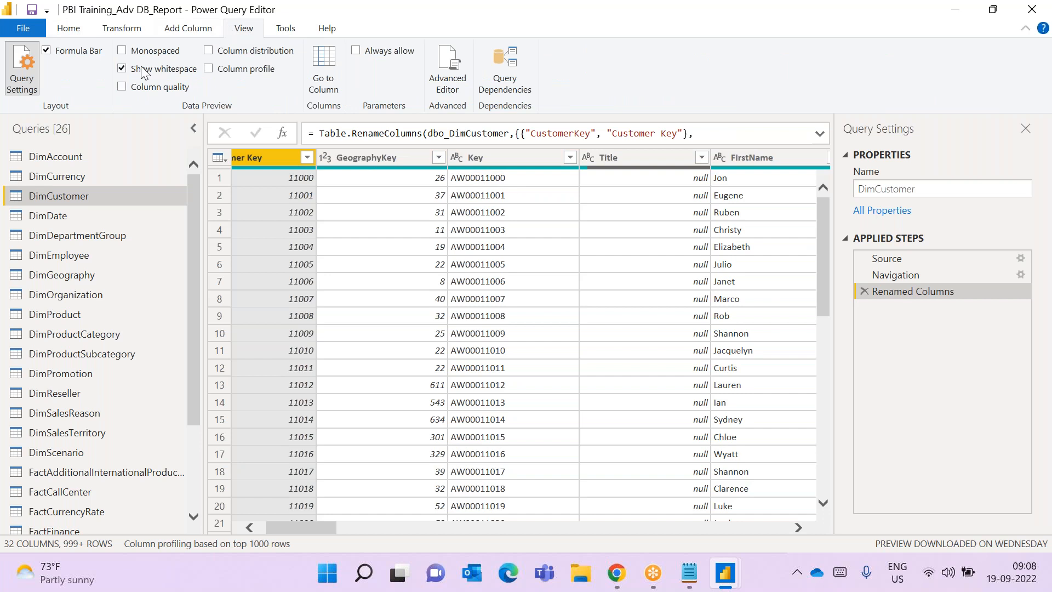
left_click(121, 88)
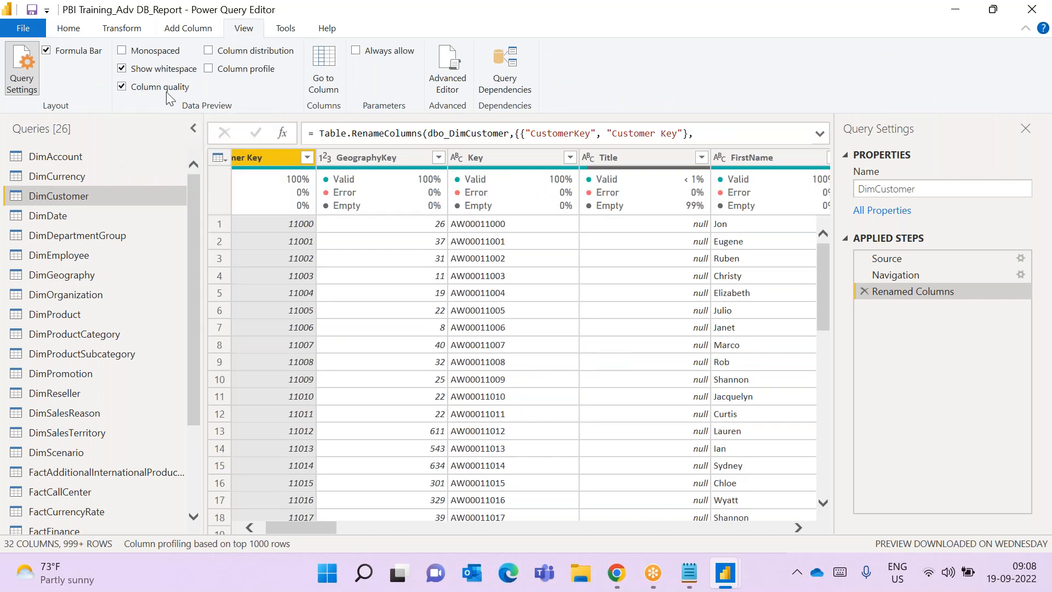
- Select the Title column of DimCustomer and open the Replace Values dialog for it
left_click_drag(299, 531, 277, 529)
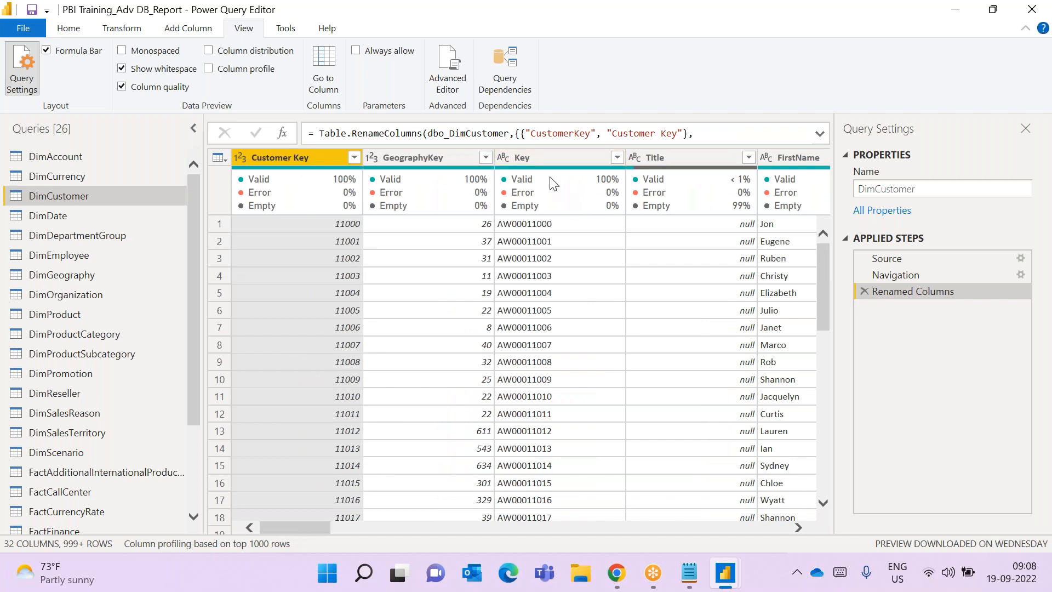
left_click_drag(305, 526, 333, 524)
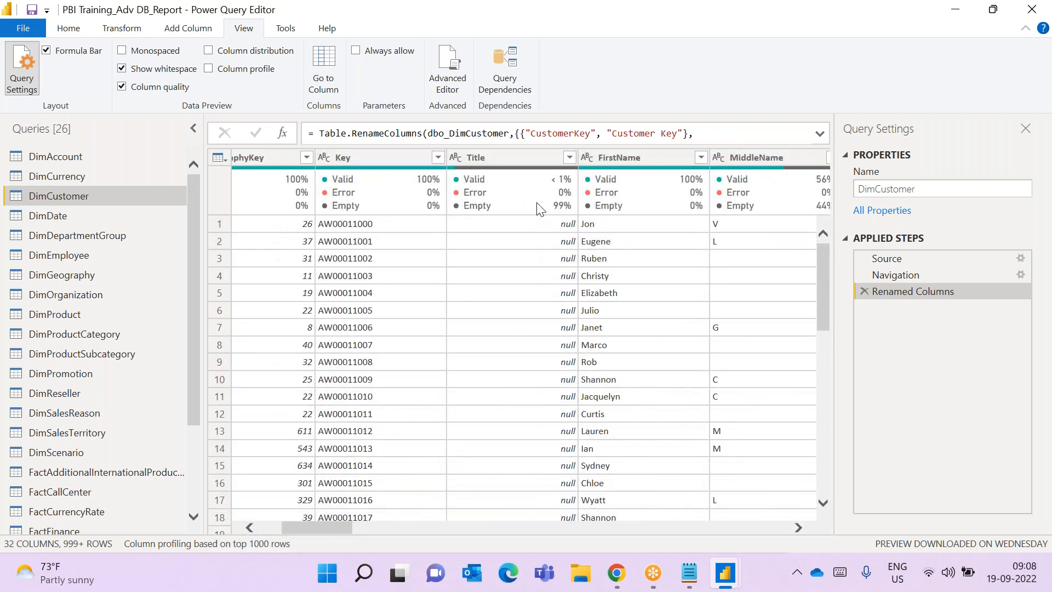
mouse_move(548, 198)
left_click(82, 33)
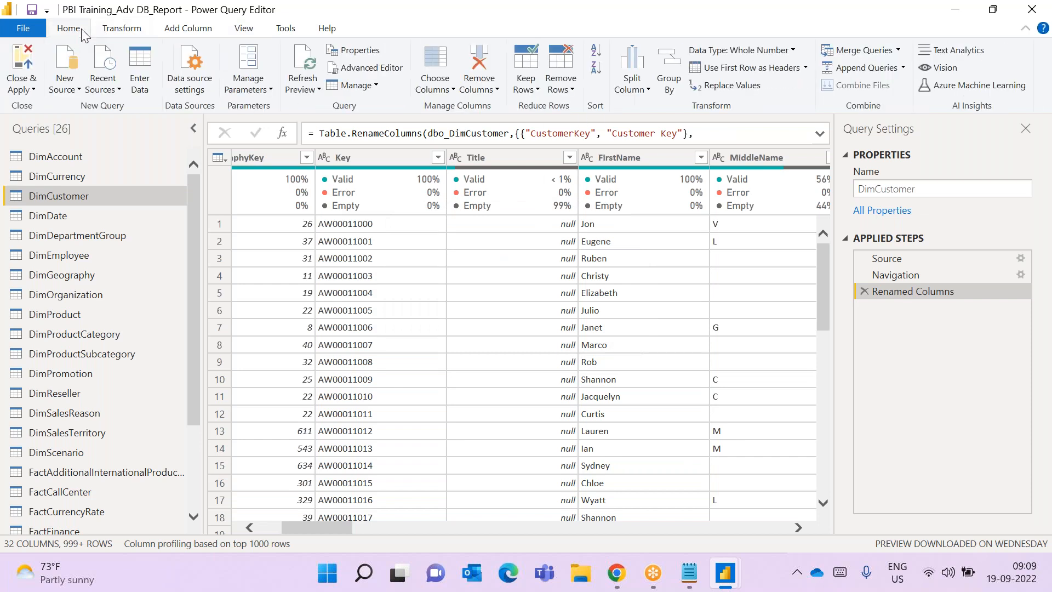
left_click(522, 160)
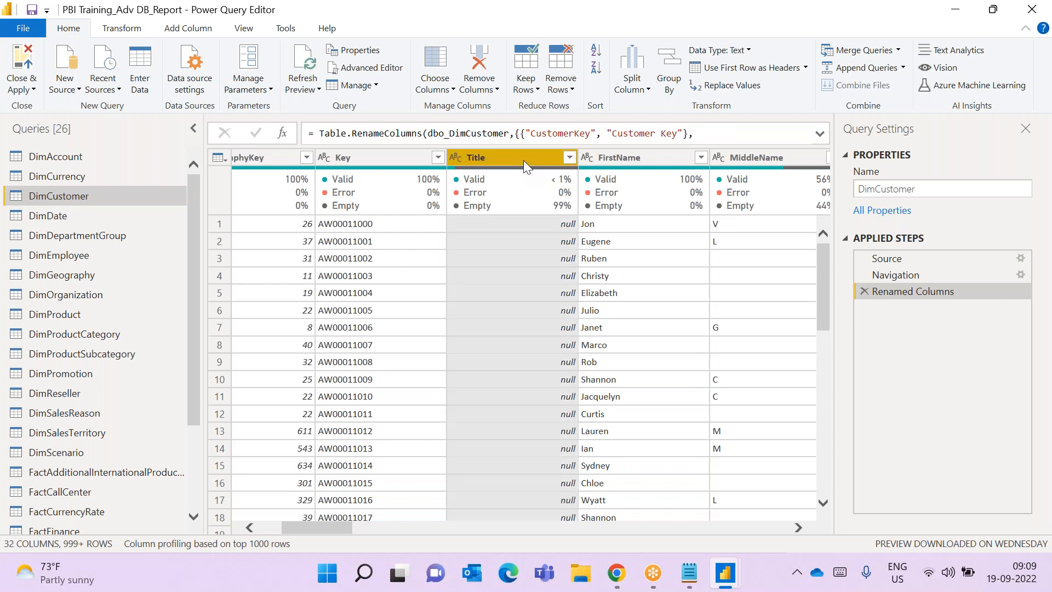
left_click(737, 83)
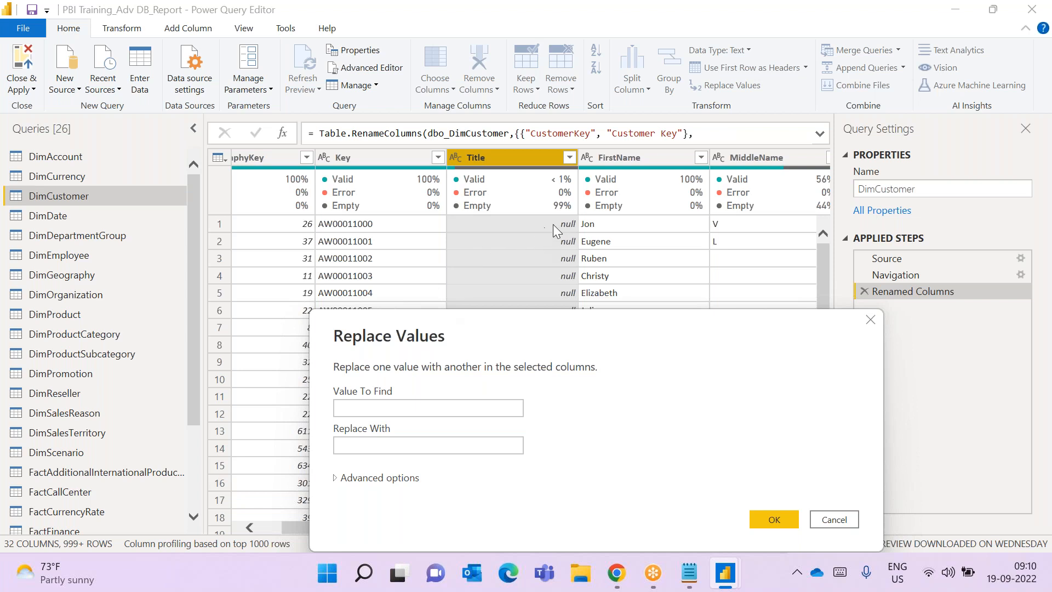
- Switch to the PBI notes in Notepad, add the lines "Empty: null" and "Blank: no data/ white space" below the dates, and save
left_click(685, 582)
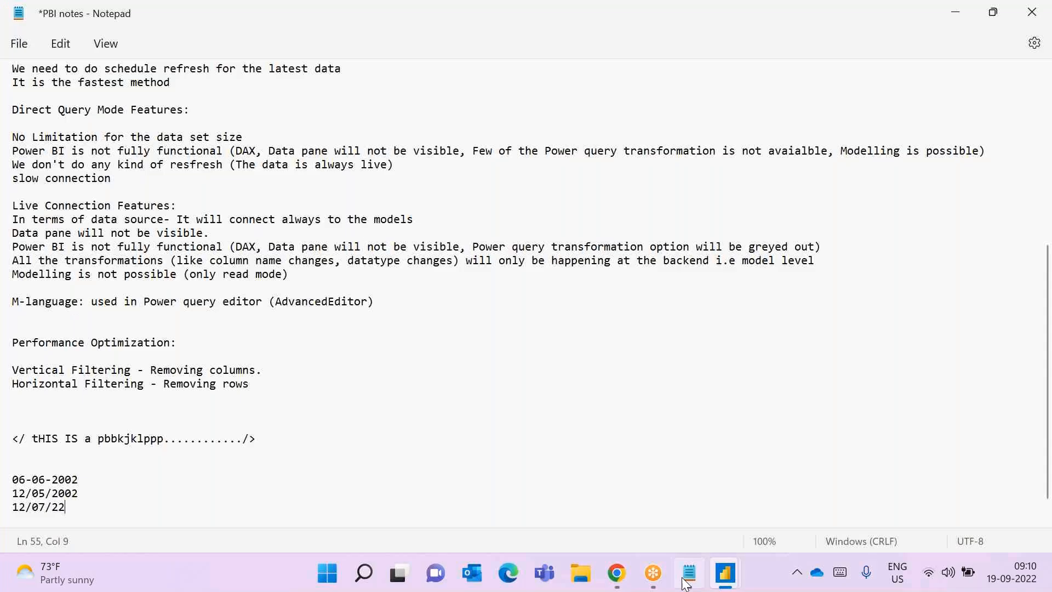
key("Return")
key("Return")
key("Return")
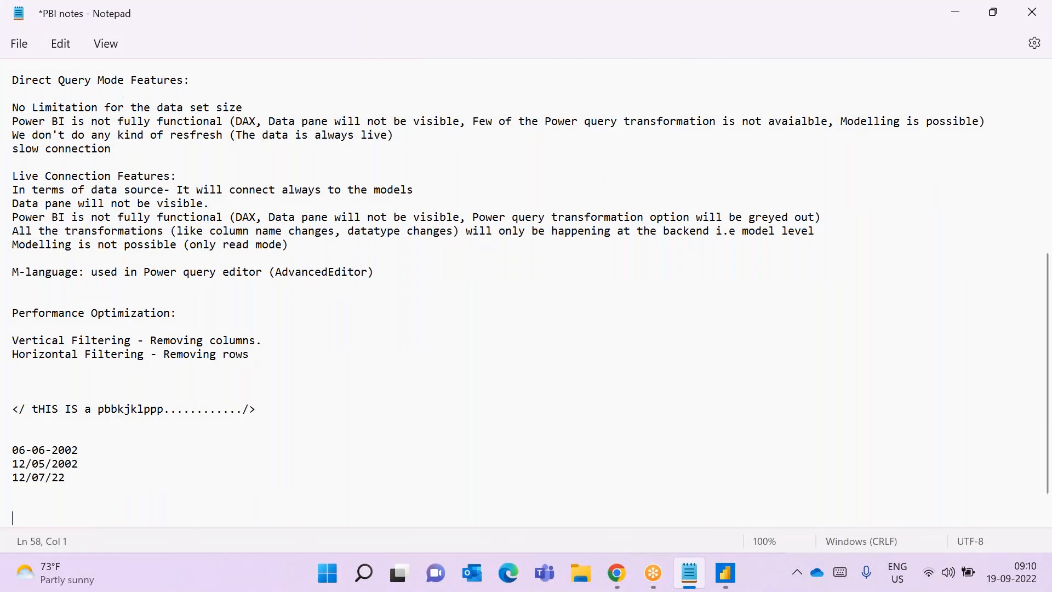
type("Empty: null")
key("Return")
type("Bl")
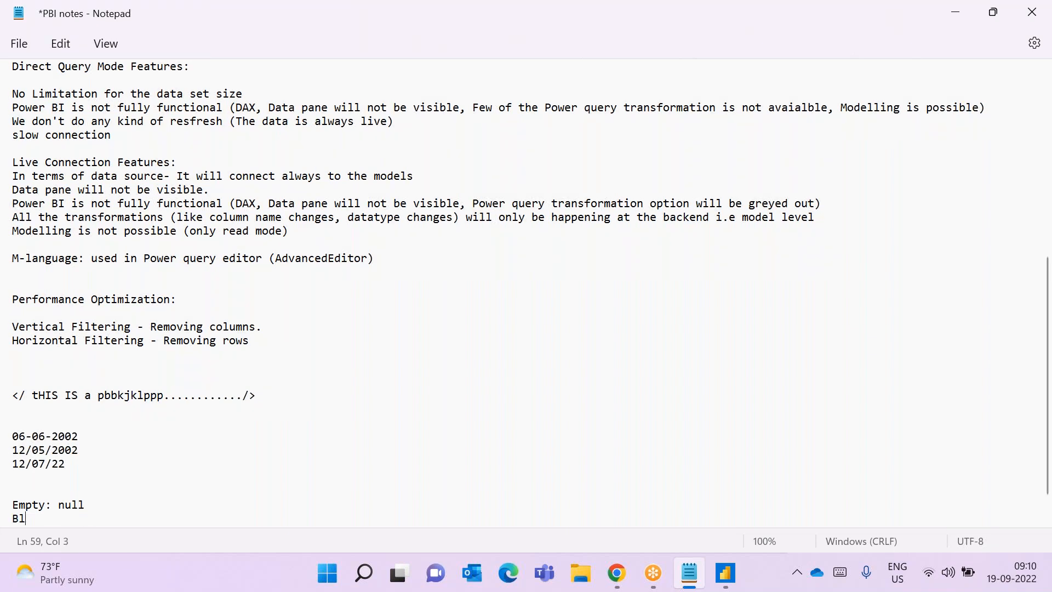
type("ank: no data/ white space")
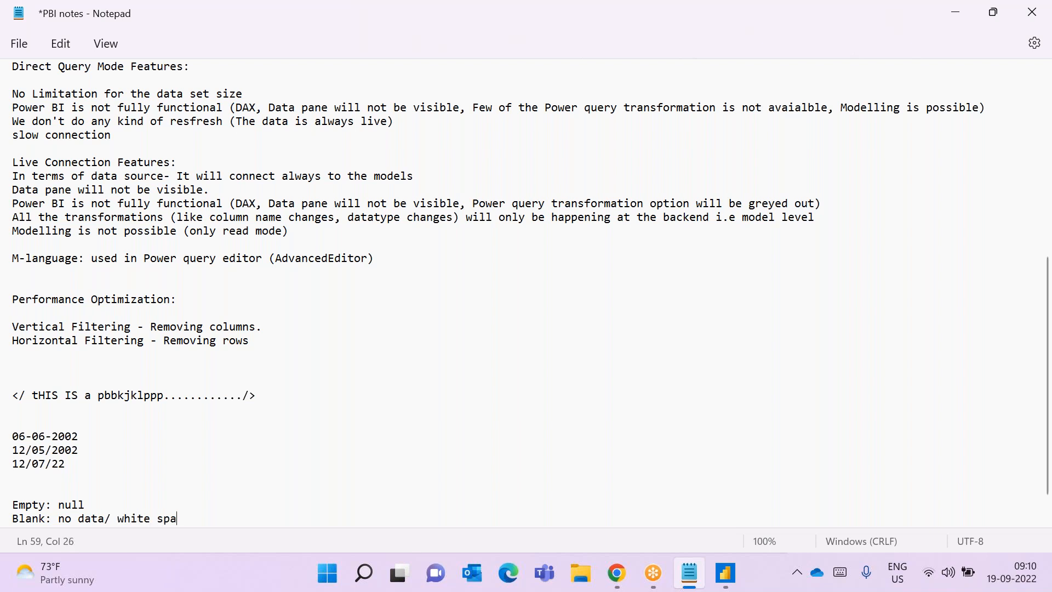
key("Return")
key("ctrl+s")
scroll(148, 487, "down", 1)
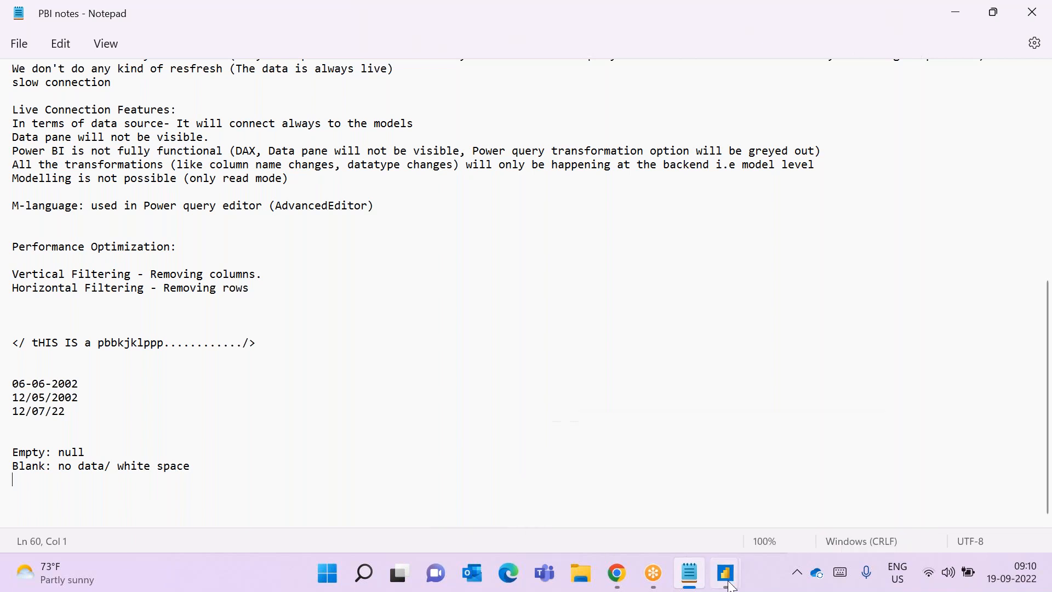
- Return to Power Query Editor and replace null with NA in the Title column
mouse_move(732, 586)
left_click(778, 510)
mouse_move(515, 574)
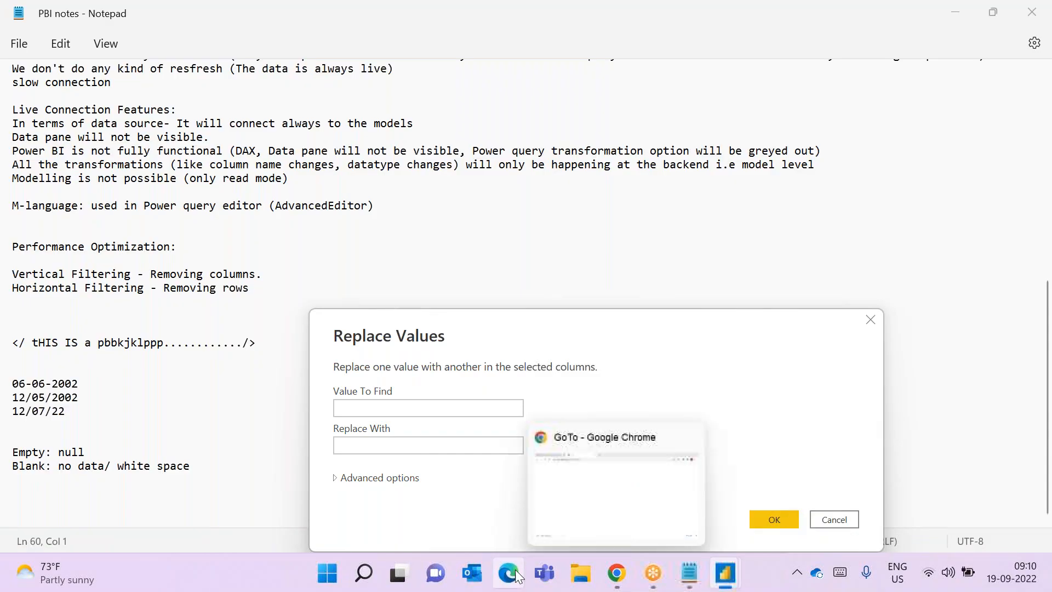
mouse_move(725, 572)
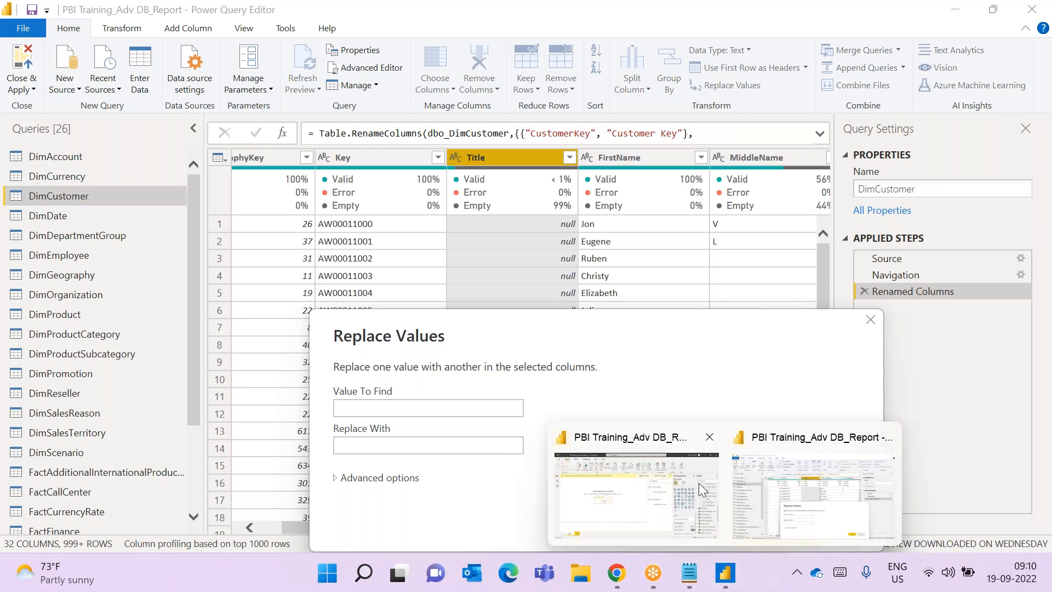
left_click(832, 462)
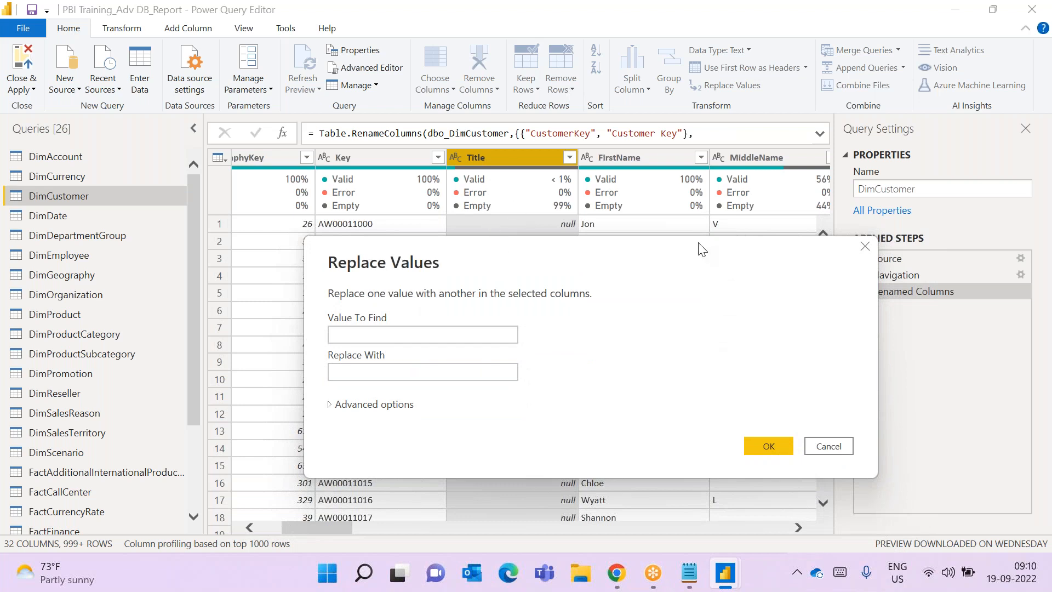
left_click(453, 334)
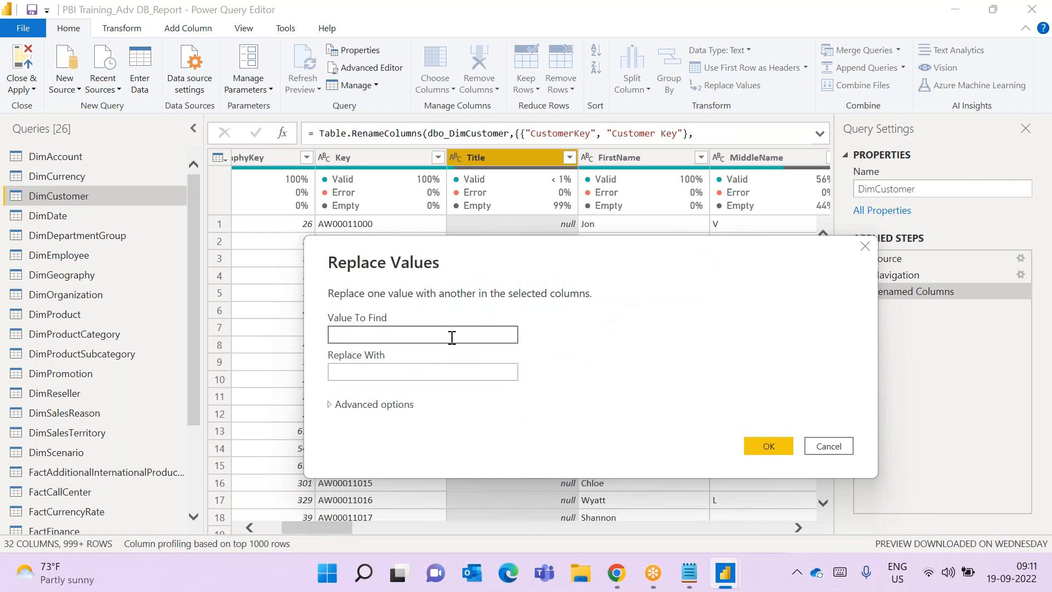
type("null")
left_click(378, 372)
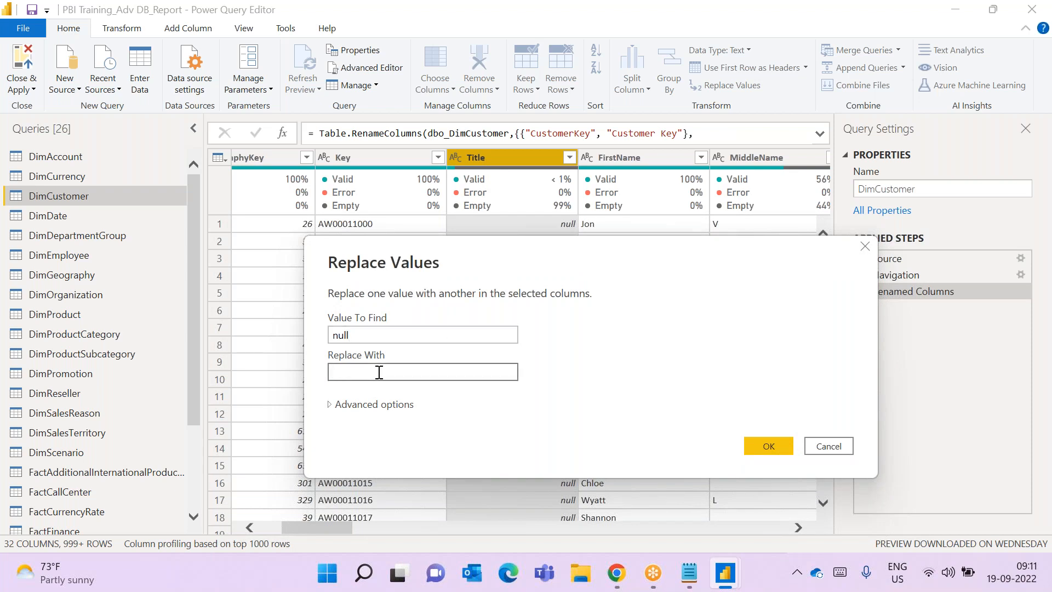
type("NA")
left_click(758, 449)
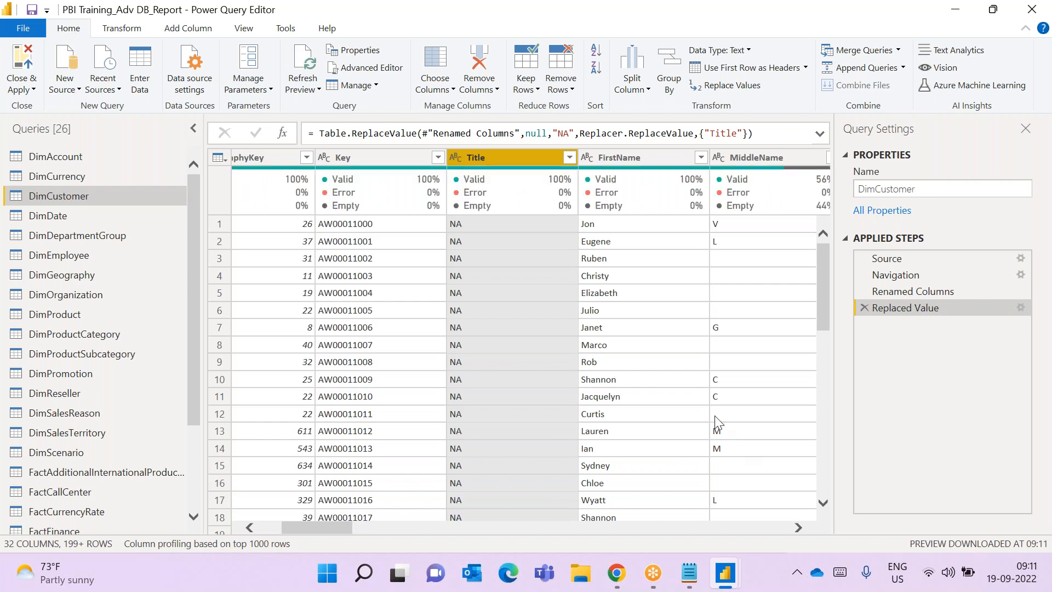
- Examine the column quality of MiddleName and the remaining DimCustomer columns for empty values
mouse_move(498, 190)
left_click_drag(342, 528, 371, 527)
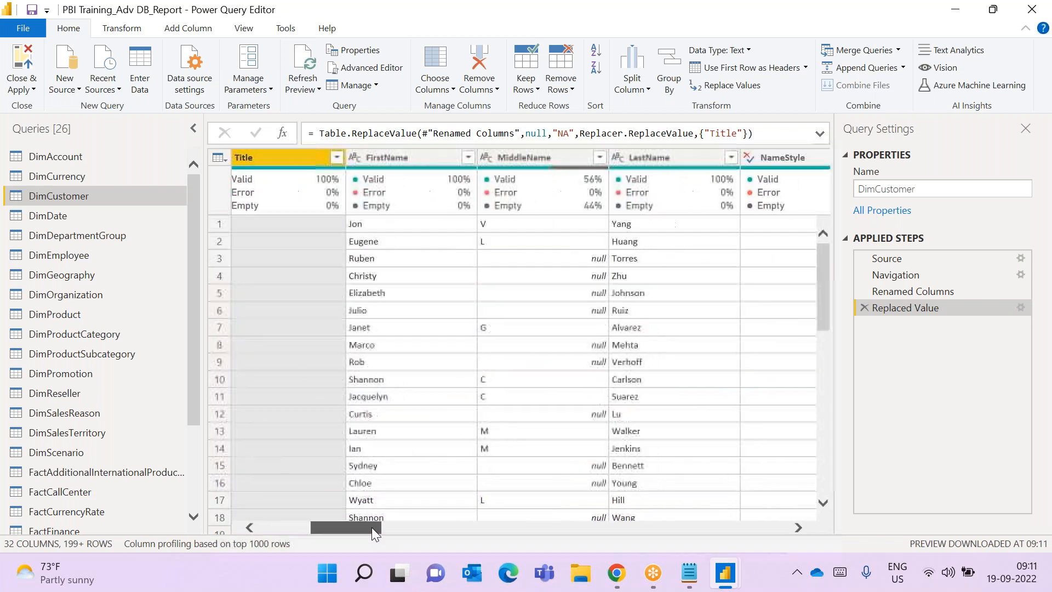
left_click(554, 161)
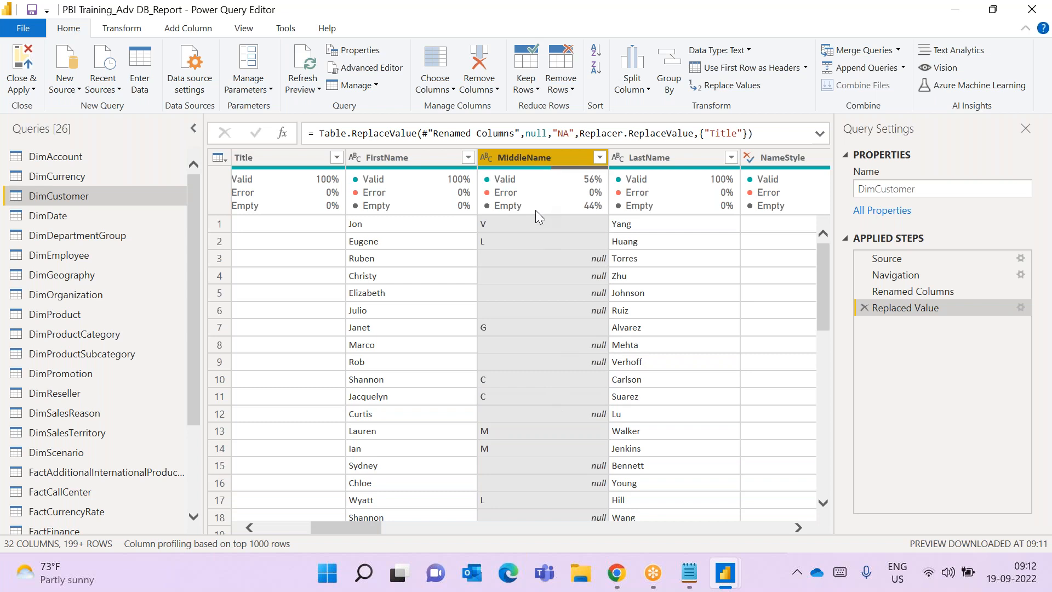
left_click_drag(369, 527, 537, 521)
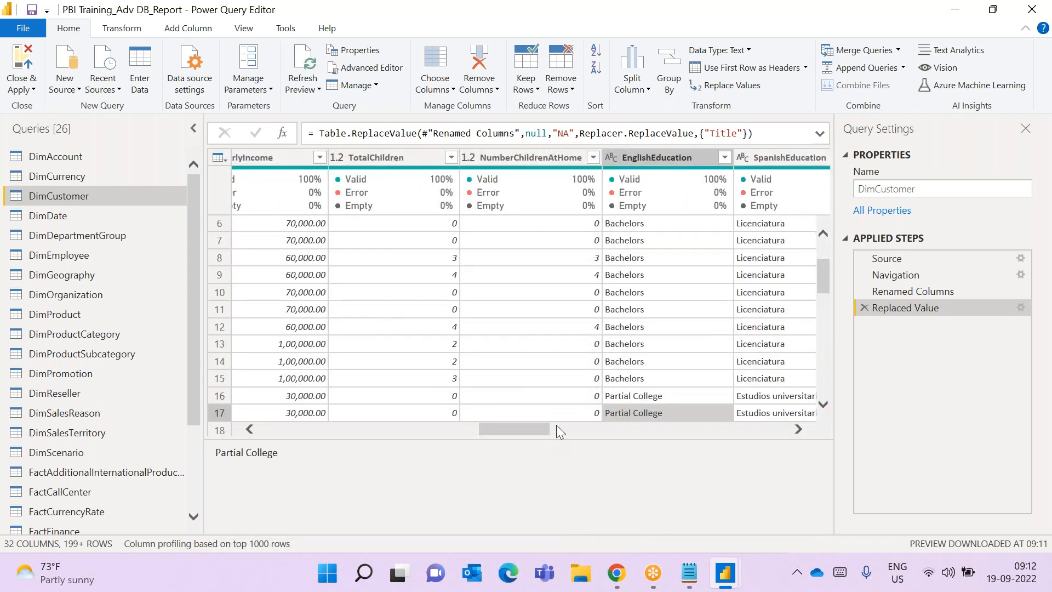
left_click(557, 430)
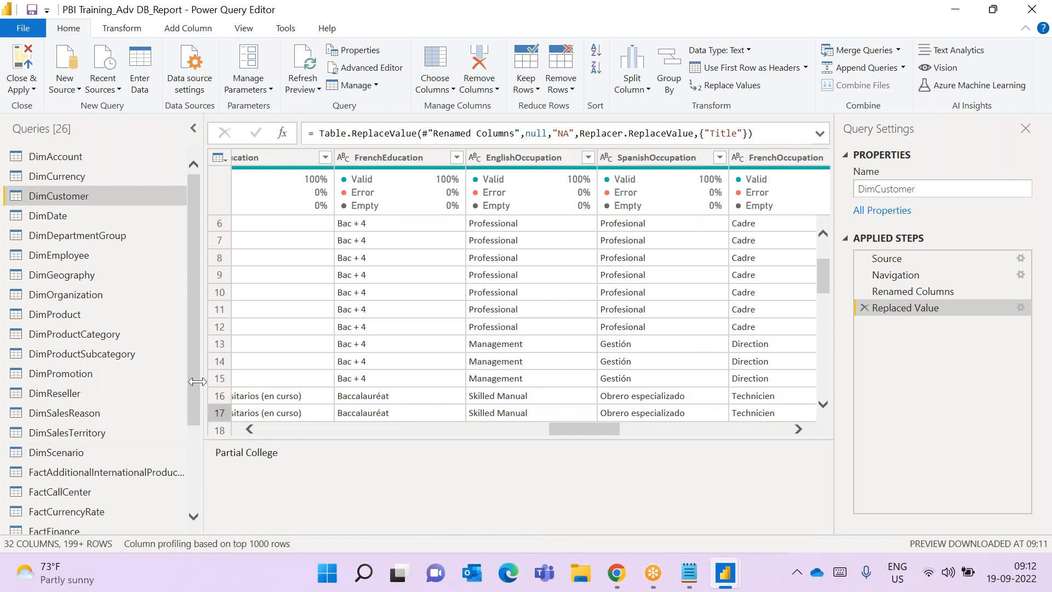
- Start a manually entered table and name its first column Test
left_click_drag(197, 386, 197, 467)
left_click(136, 71)
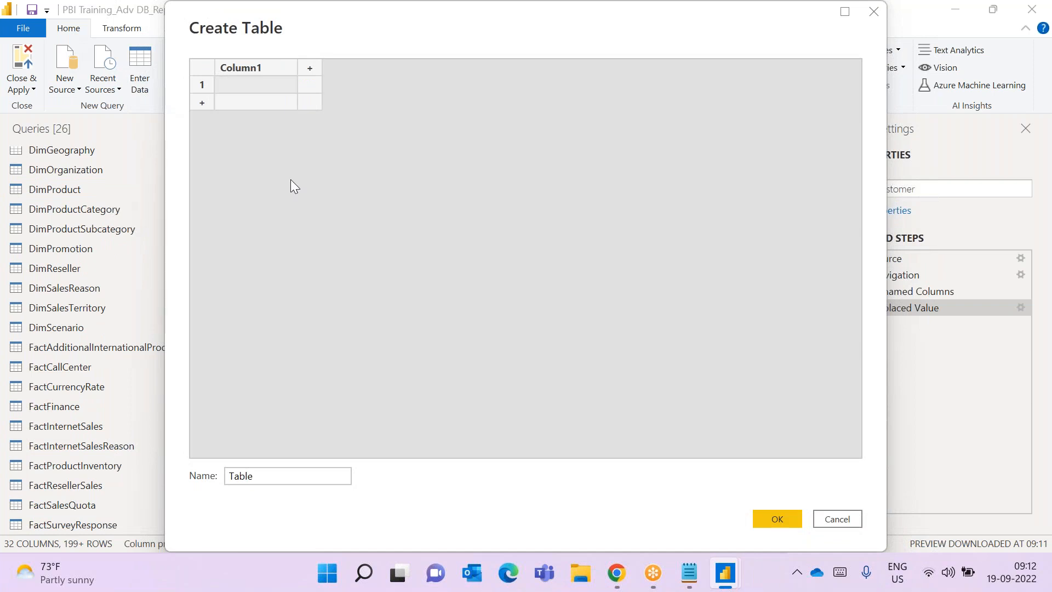
double_click(268, 71)
type("tE")
key("BackSpace")
key("BackSpace")
type("Test")
key("Return")
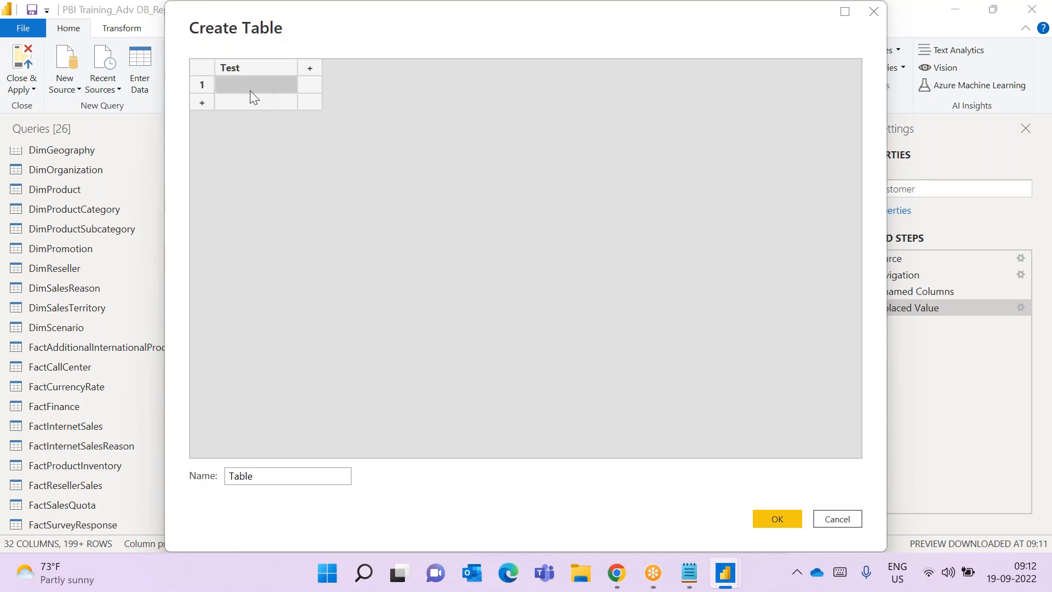
- Fill the Test column with AVFFVF, a blank row, DSFSF, SDF and FDF, and create the table
type("A")
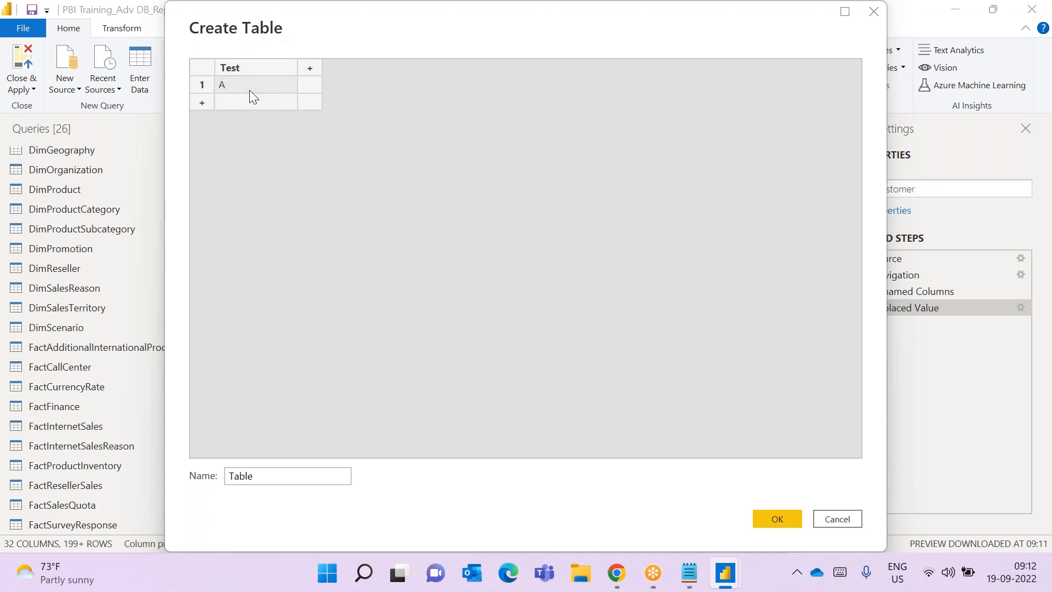
type("VFFVF")
left_click(251, 97)
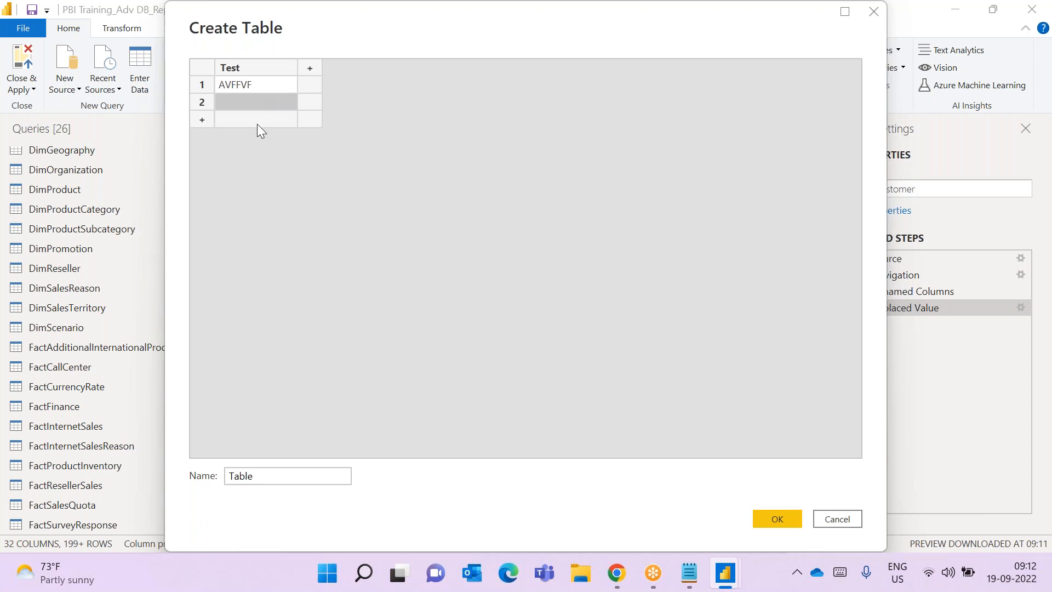
left_click(258, 123)
type("DSFSF")
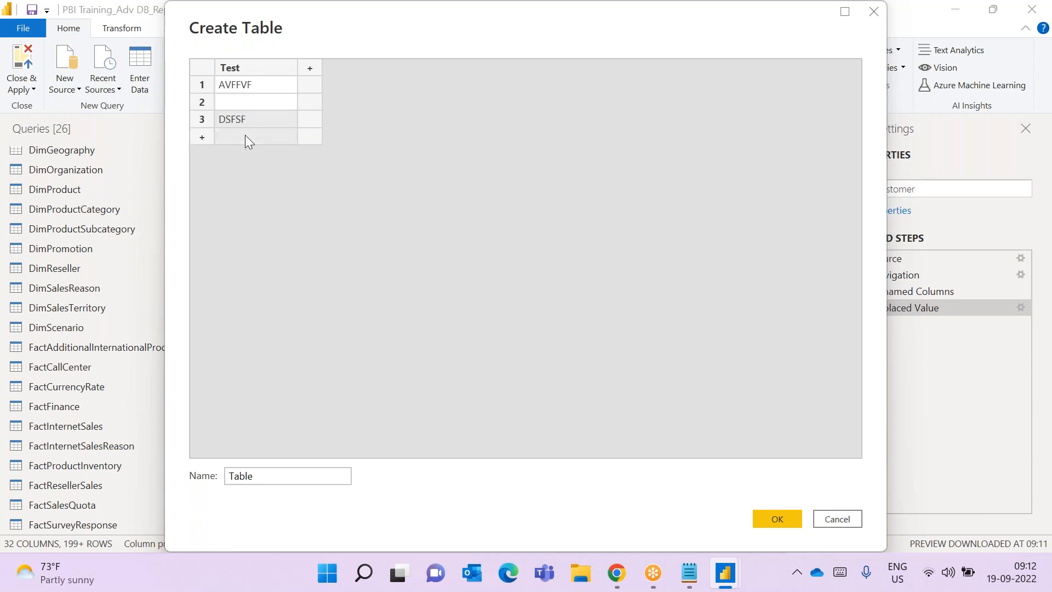
left_click(245, 135)
type("SDF")
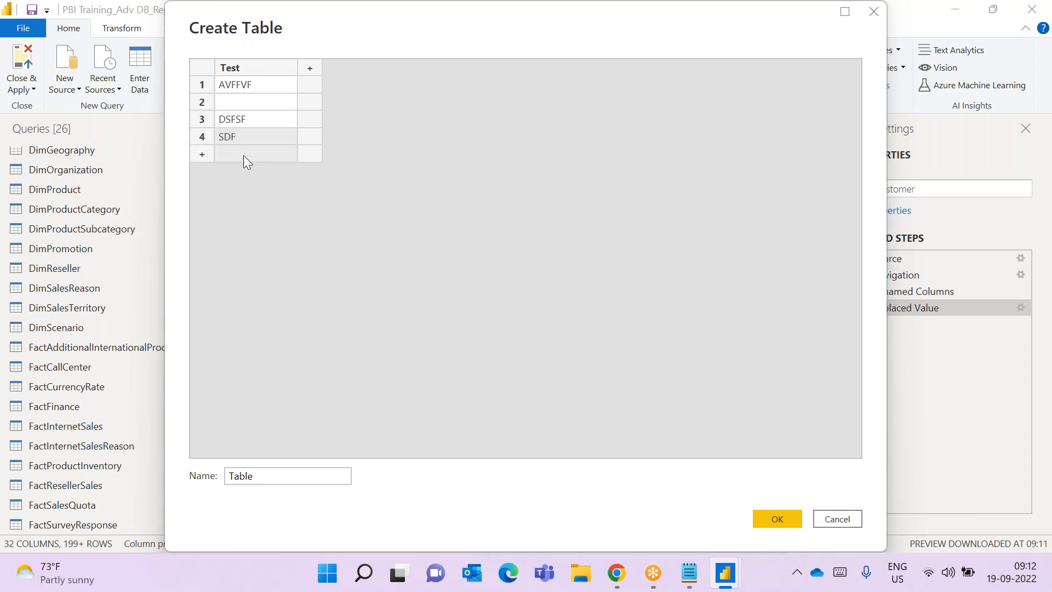
left_click(244, 155)
type("FDF")
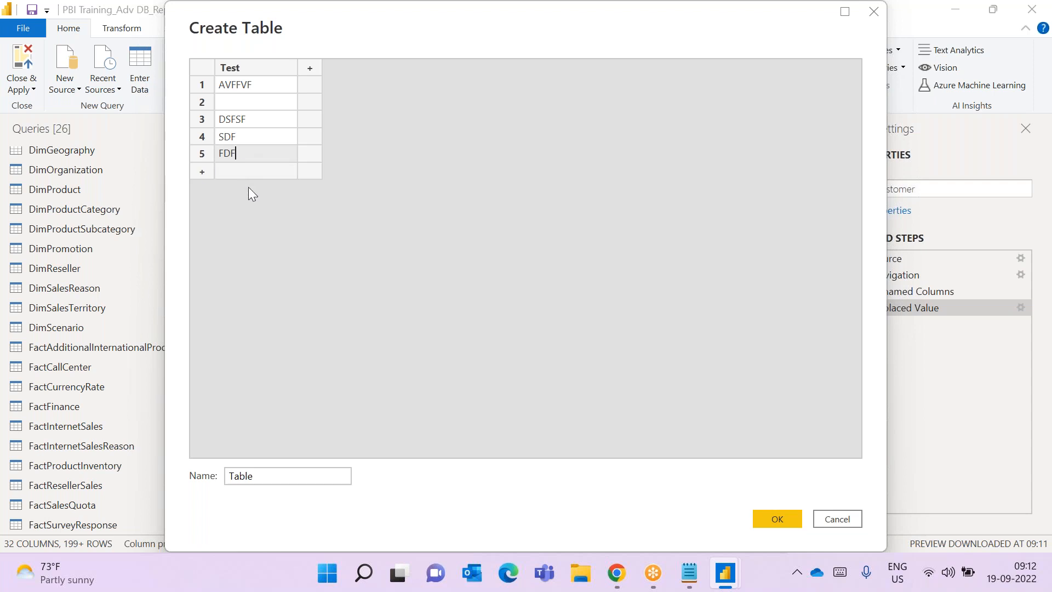
left_click(245, 171)
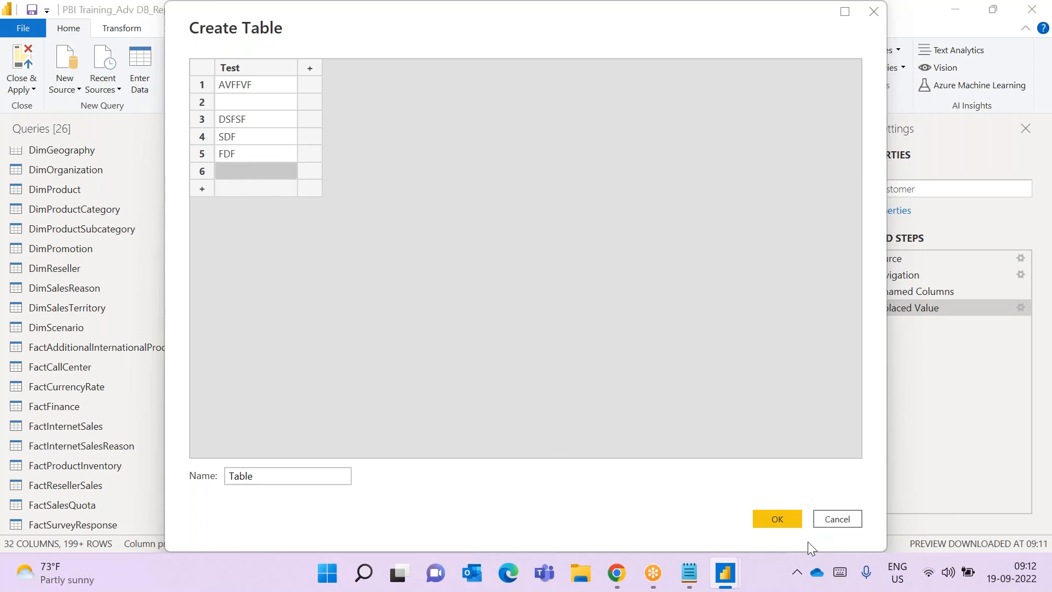
left_click(789, 523)
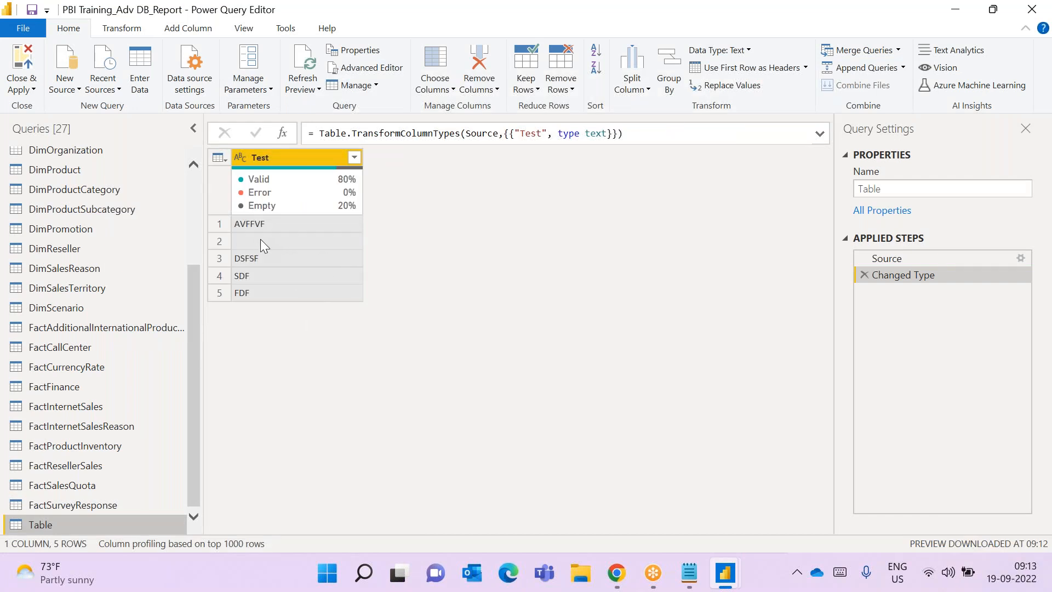
- Replace the blank value in the Test column with NA
mouse_move(354, 193)
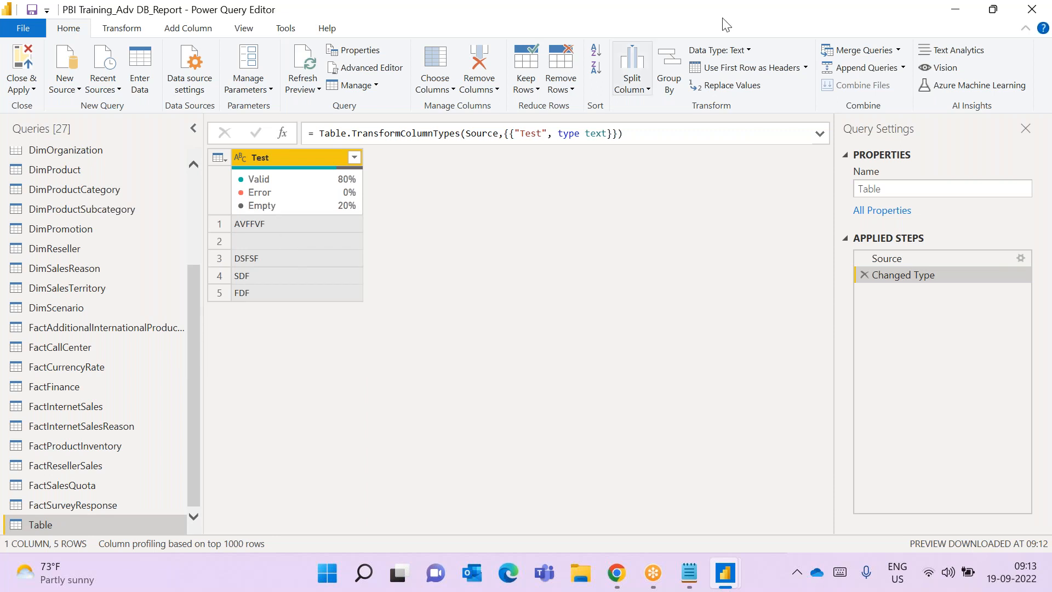
left_click(752, 86)
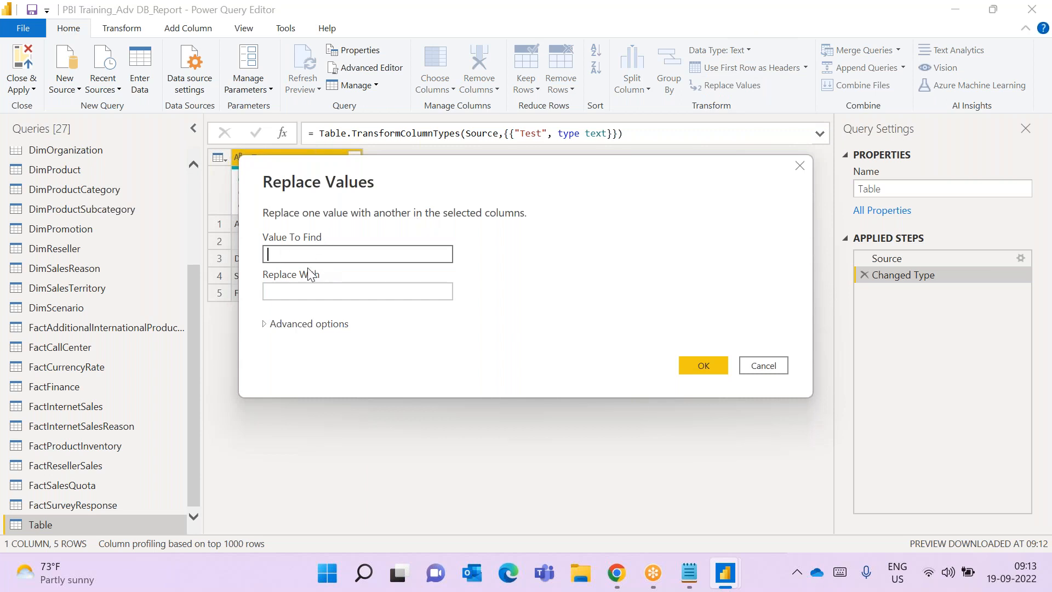
left_click(301, 296)
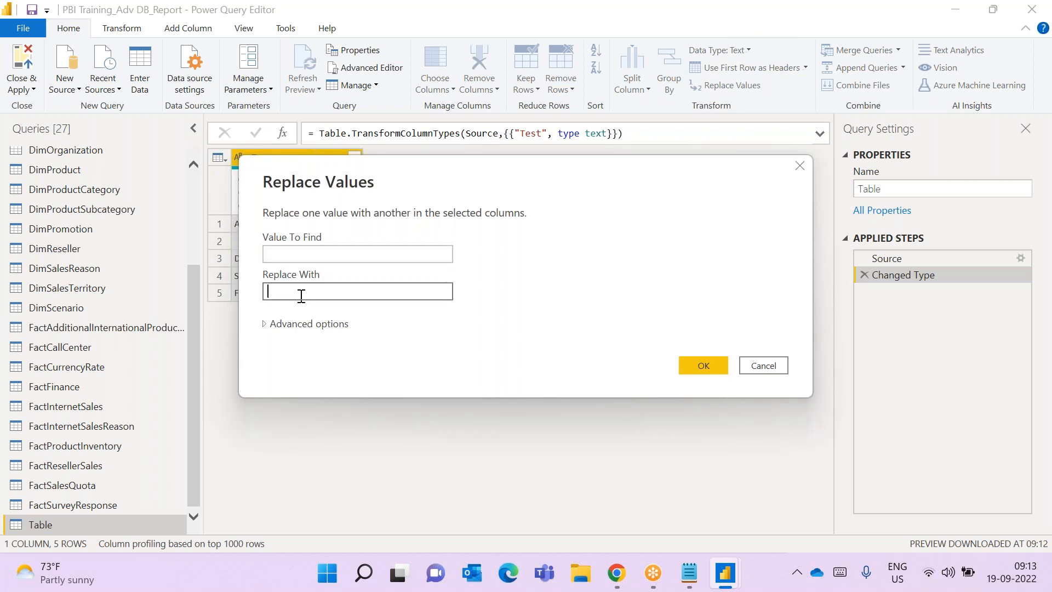
type("NA")
left_click(712, 365)
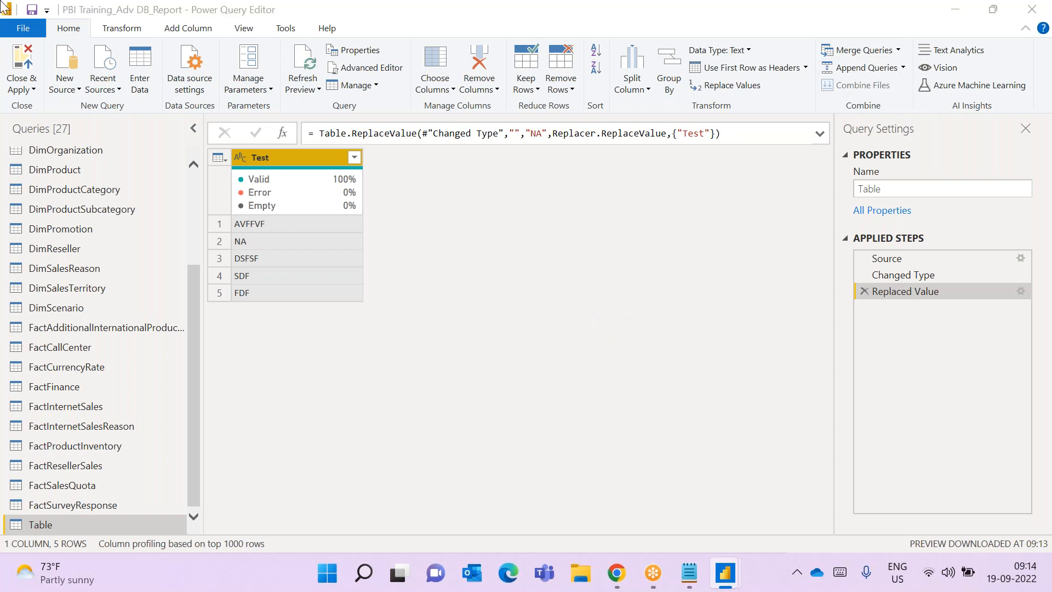
- Switch to File Explorer, open the Joins image from the Desktop's PBI_Doc\Demo folder, and enlarge it to 161%
left_click(583, 574)
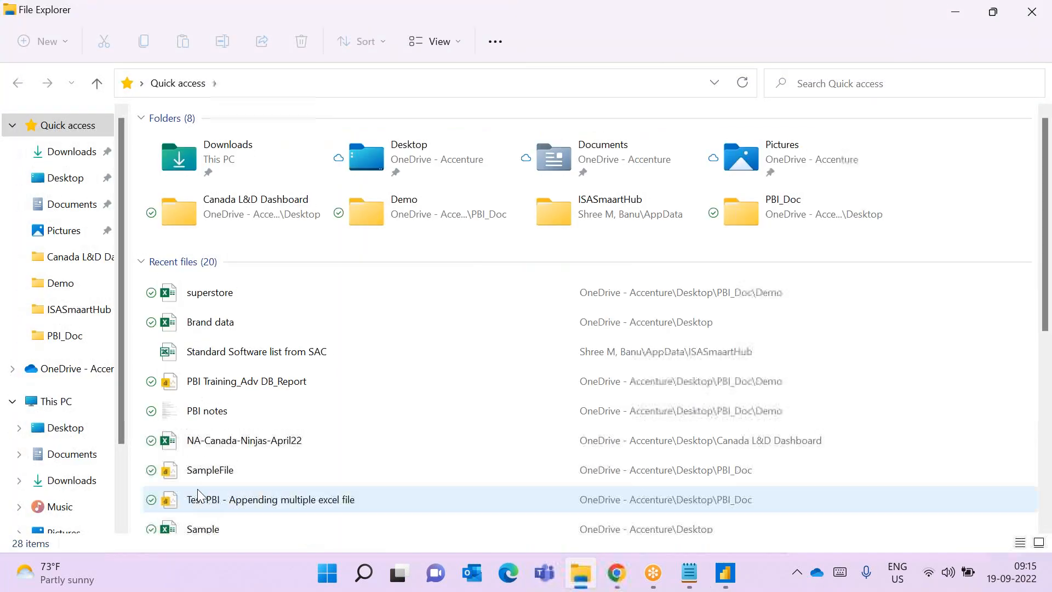
left_click(69, 428)
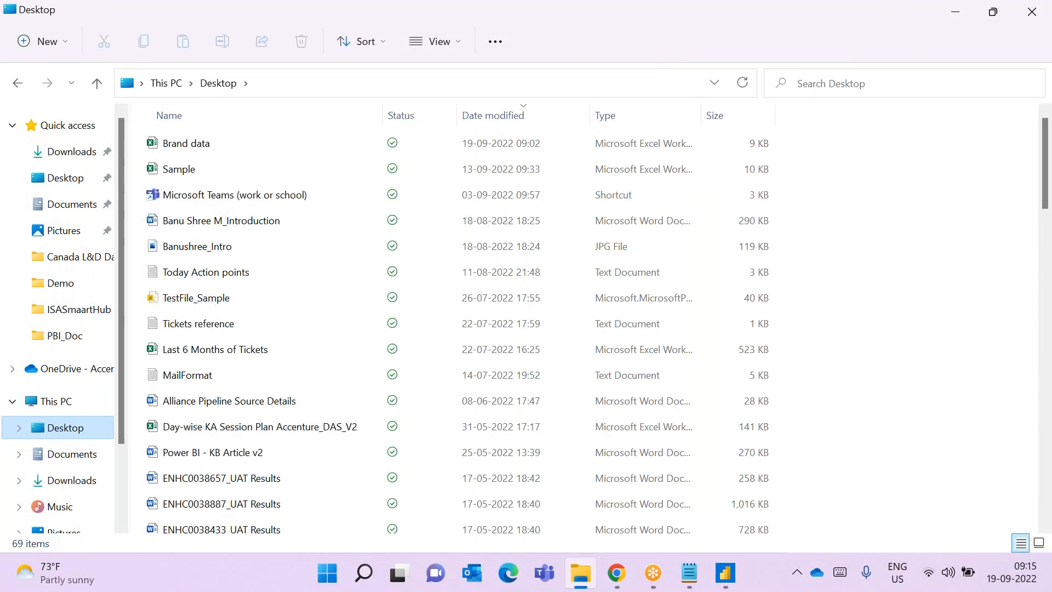
left_click(498, 116)
double_click(268, 400)
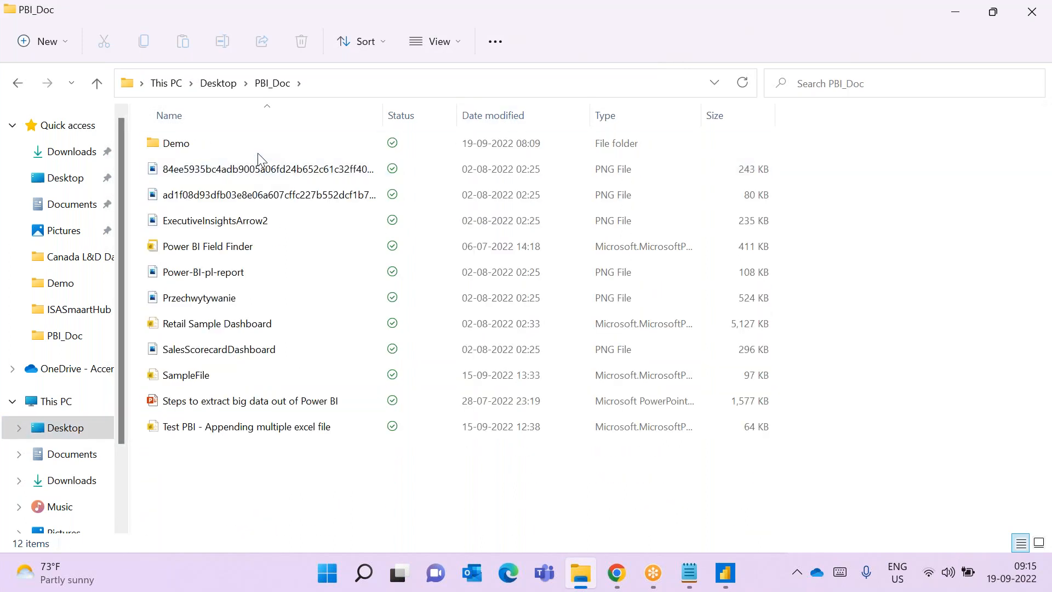
double_click(258, 153)
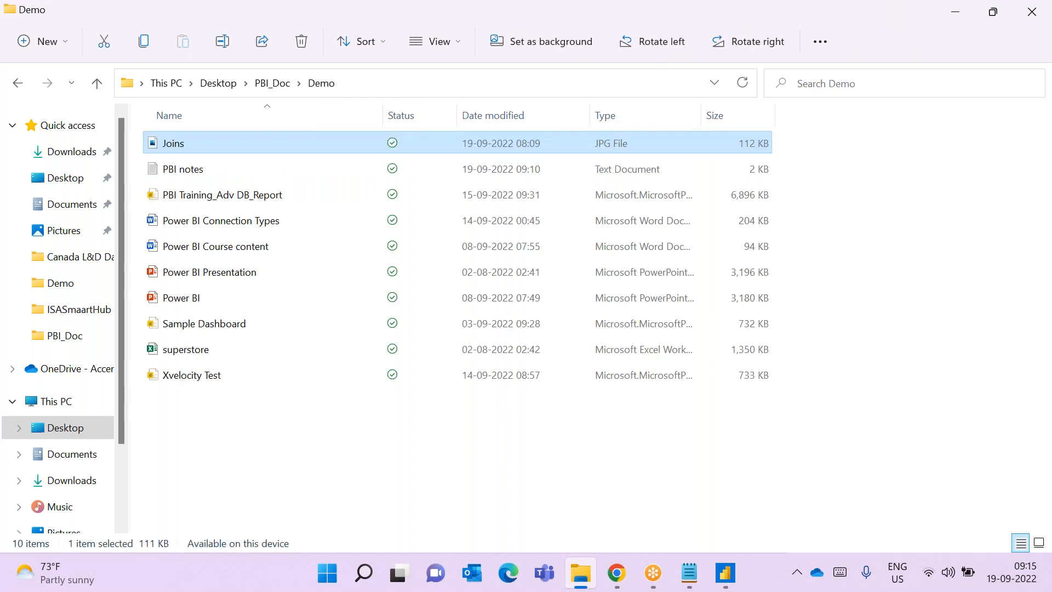
double_click(257, 145)
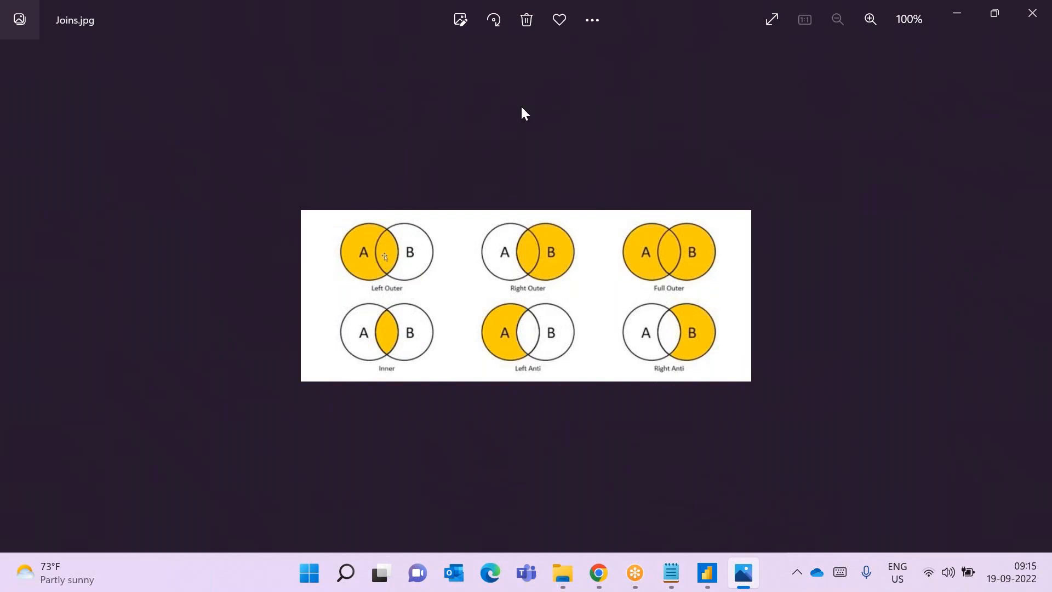
left_click(870, 21)
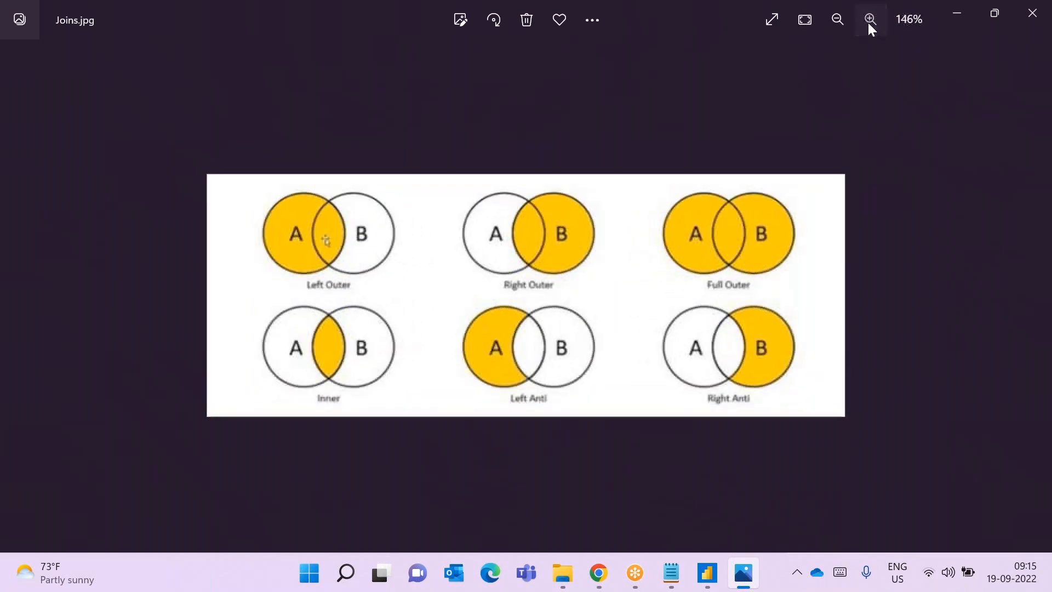
left_click(869, 22)
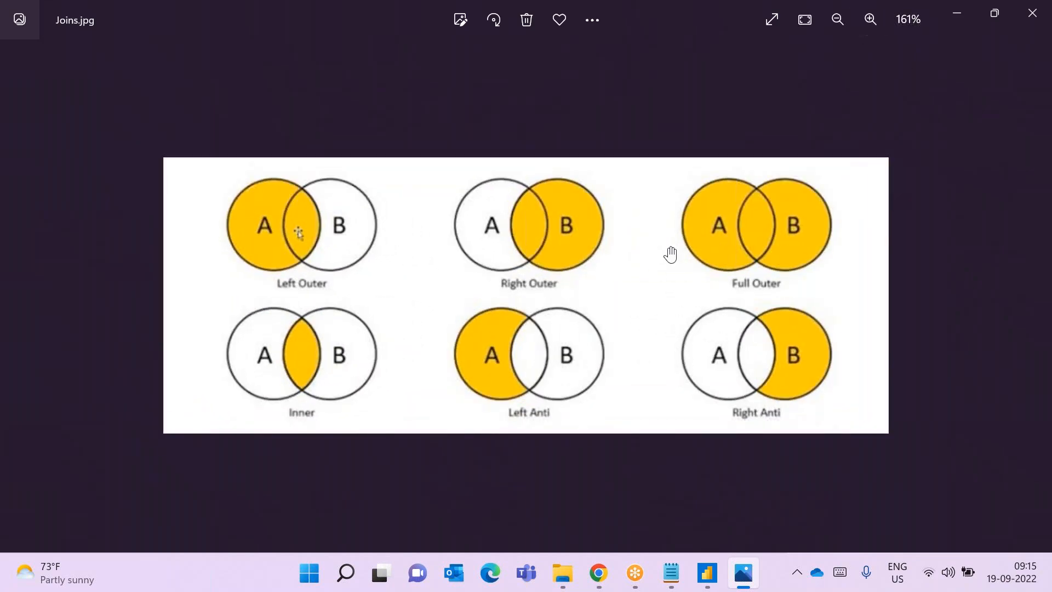